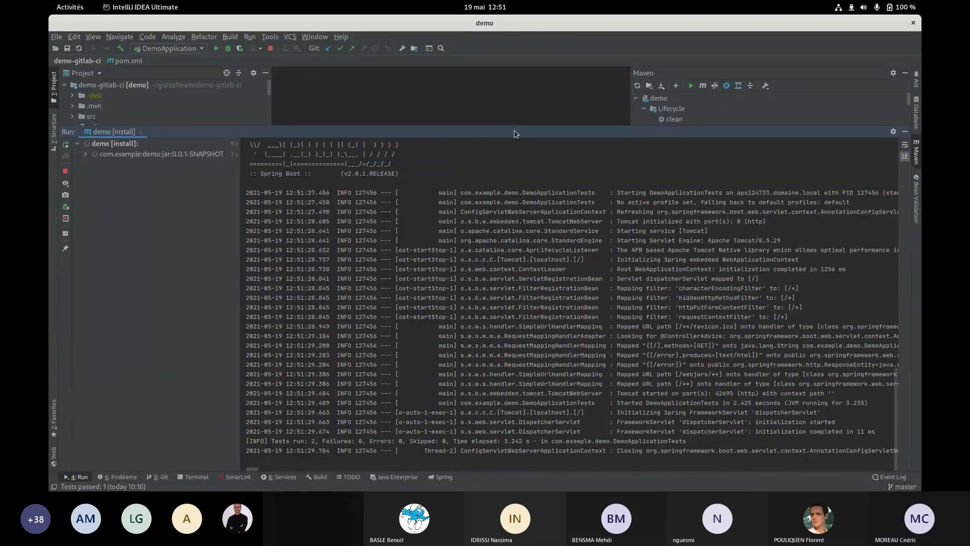
Review the test results in the Maven install output, shrink the output area and run DemoApplication.
mouse_move(512, 134)
left_mouse_down()
mouse_move(508, 158)
mouse_move(516, 133)
left_mouse_up()
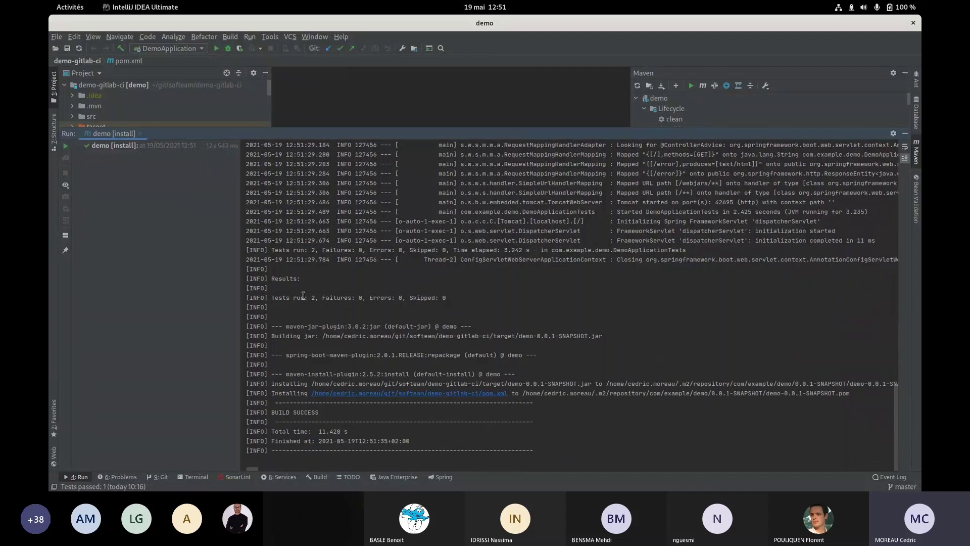
left_click_drag(302, 297, 405, 297)
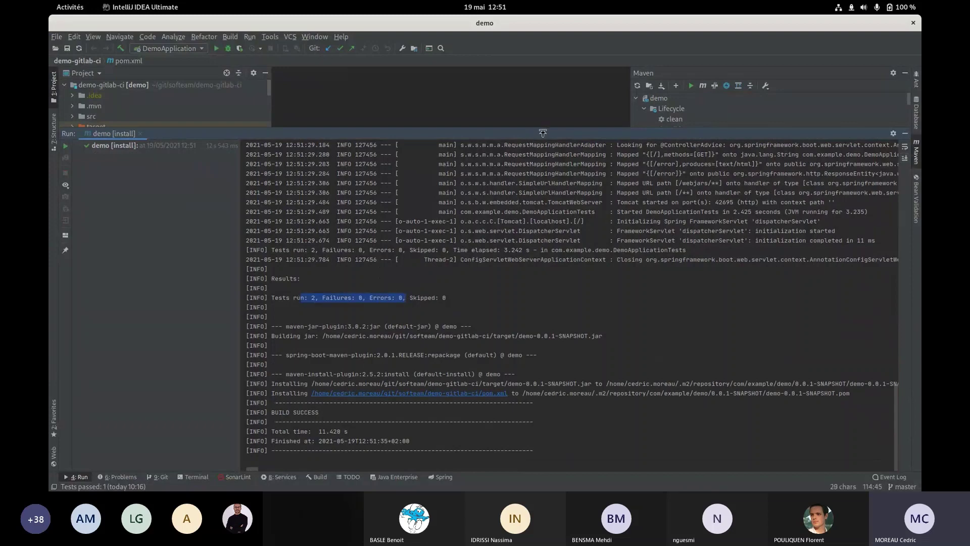
left_click_drag(541, 130, 540, 236)
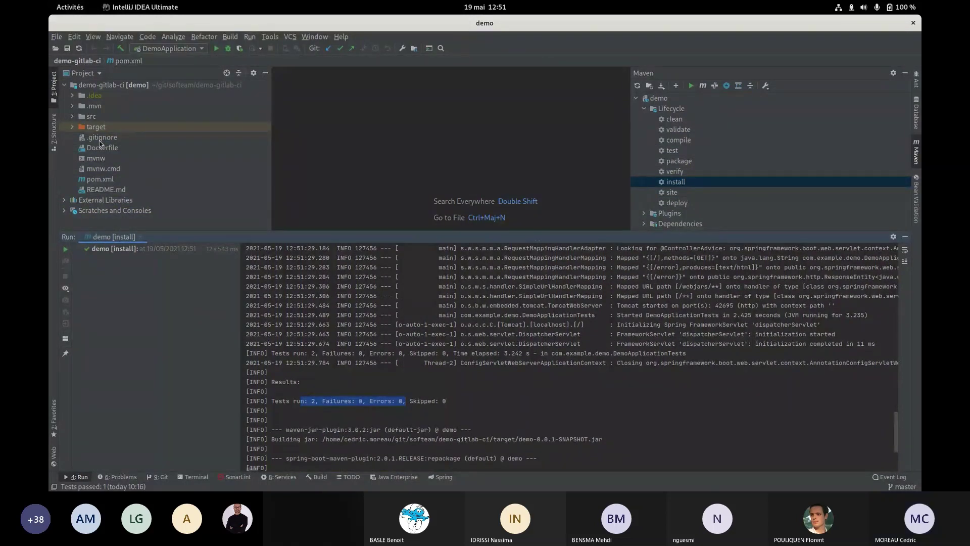
left_click(216, 49)
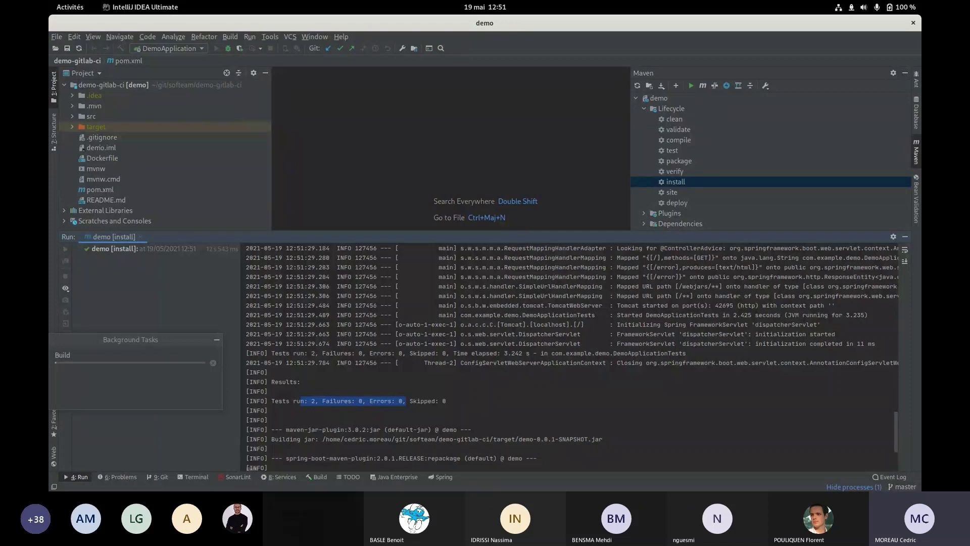
key("super")
left_click(219, 461)
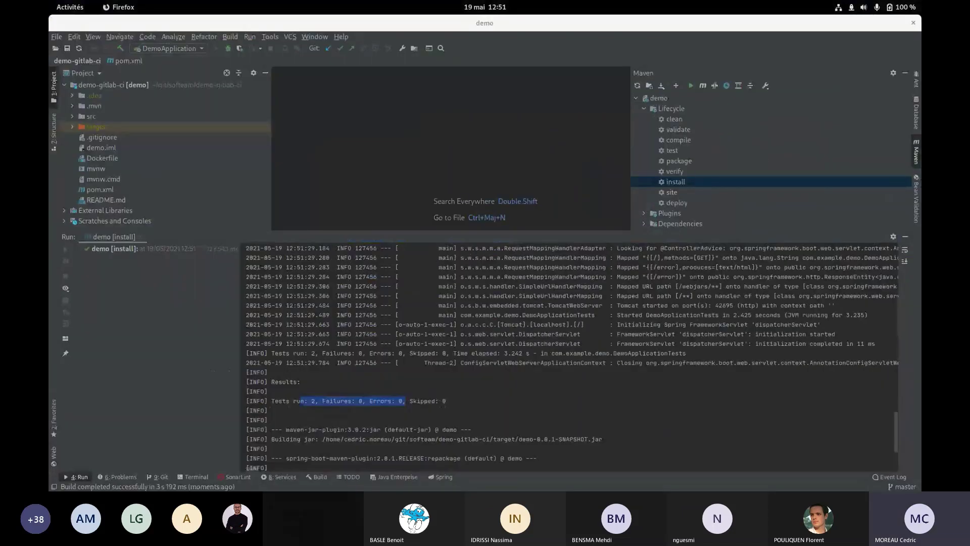
key("super")
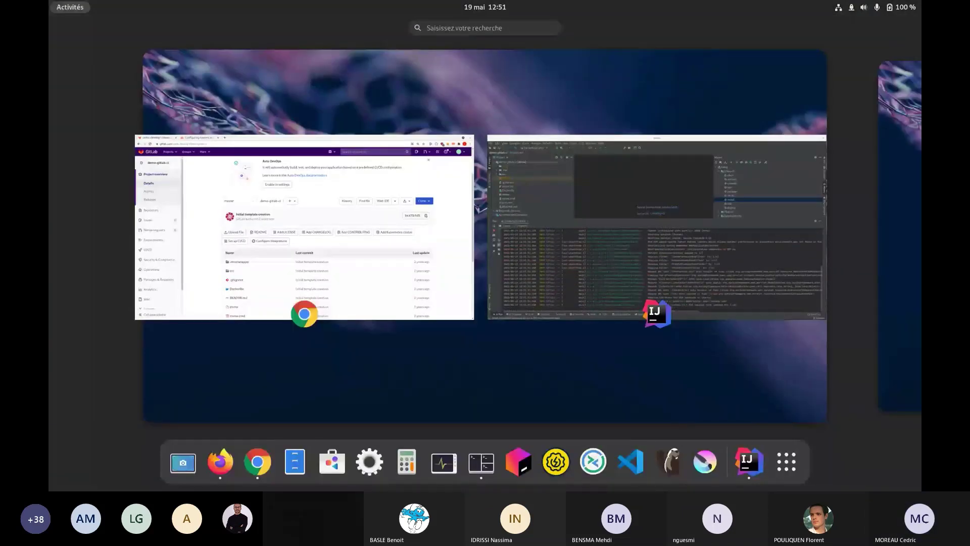
key("super")
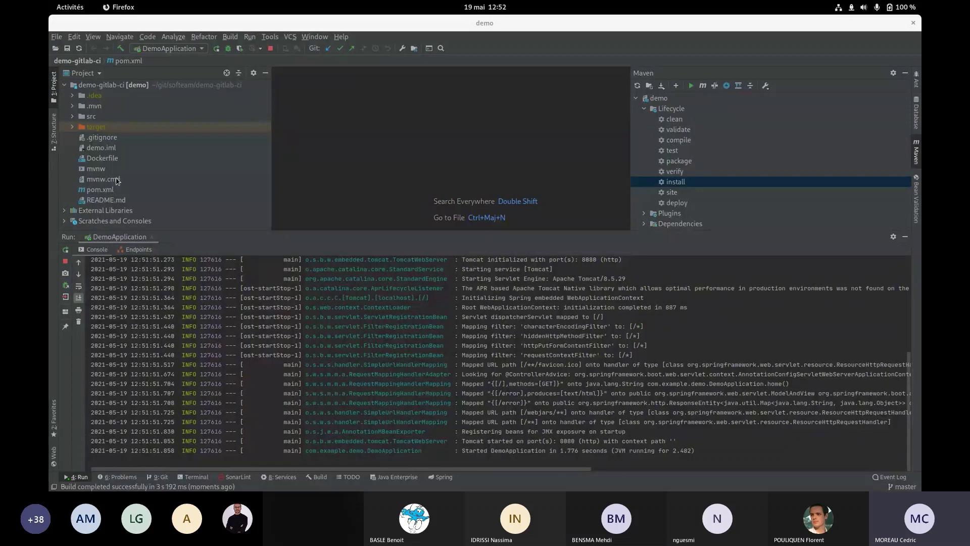
Switch to Chrome, check the running application's page at localhost:8080 in a new tab, and close that tab.
key("super")
left_click(256, 223)
key("ctrl+t")
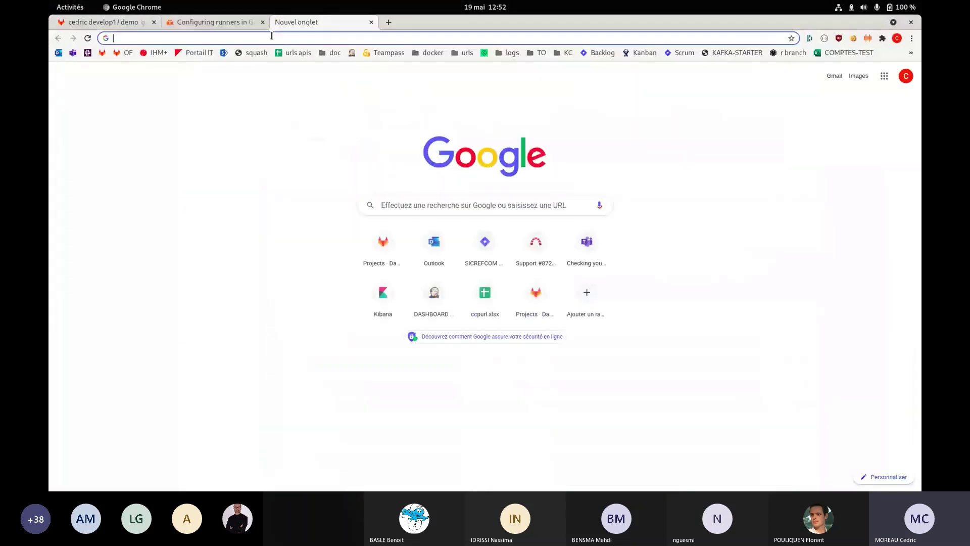
type("loca")
key("Return")
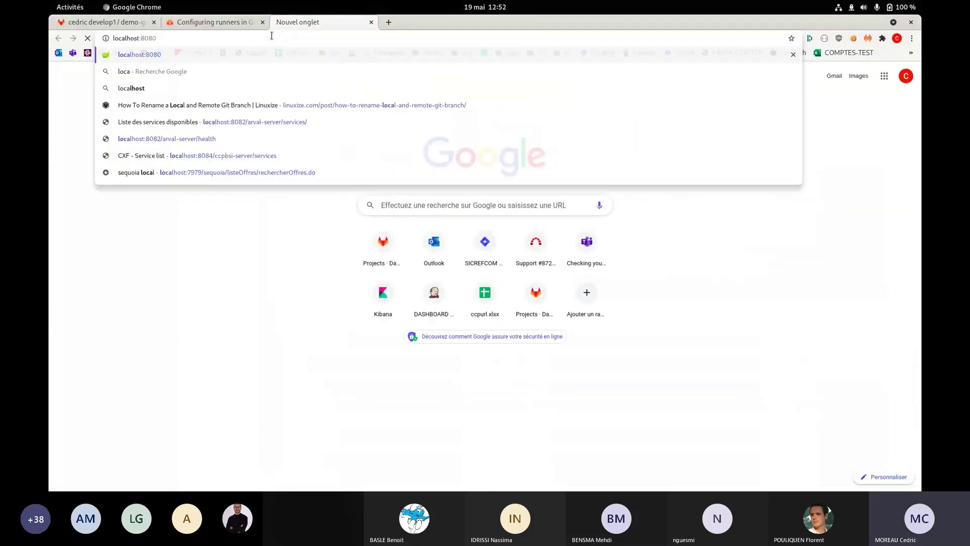
left_click_drag(104, 54, 51, 54)
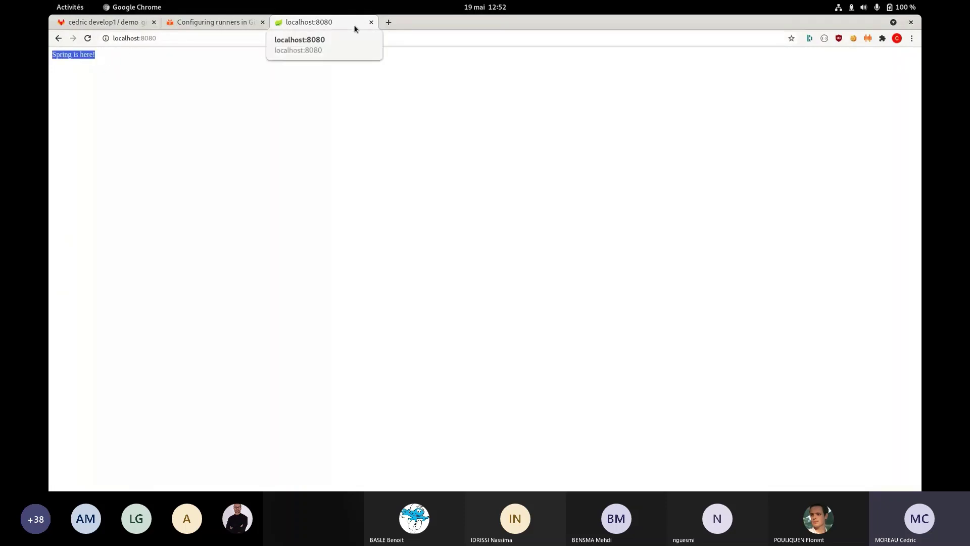
left_click(370, 22)
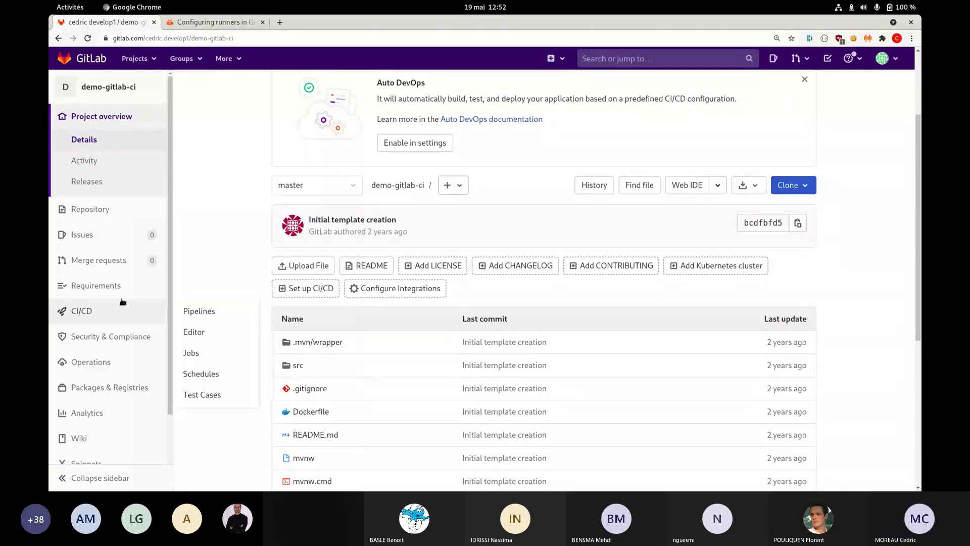
Look over the file list of the demo-gitlab-ci project in GitLab.
scroll(234, 228, "down", 3)
scroll(234, 228, "down", 5)
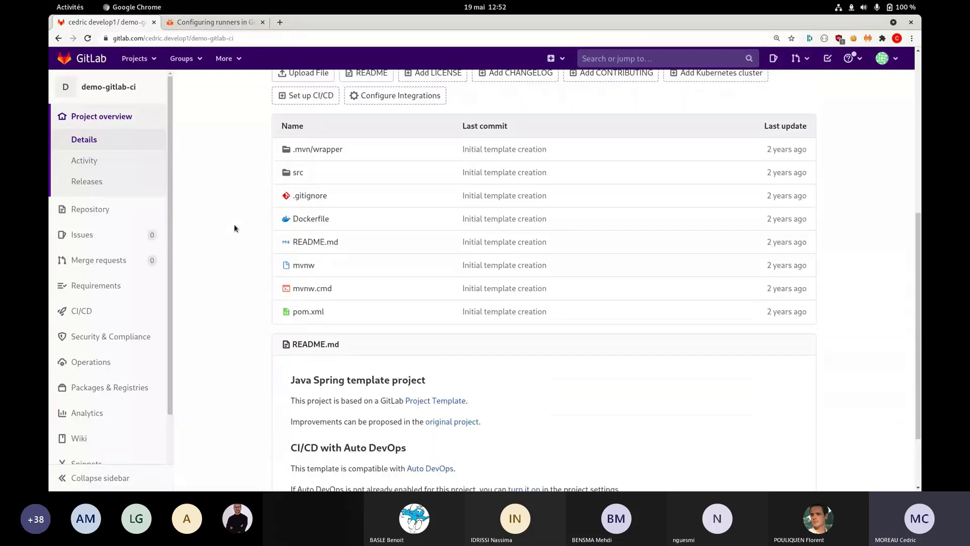
scroll(236, 228, "up", 5)
scroll(236, 231, "down", 4)
scroll(237, 230, "down", 1)
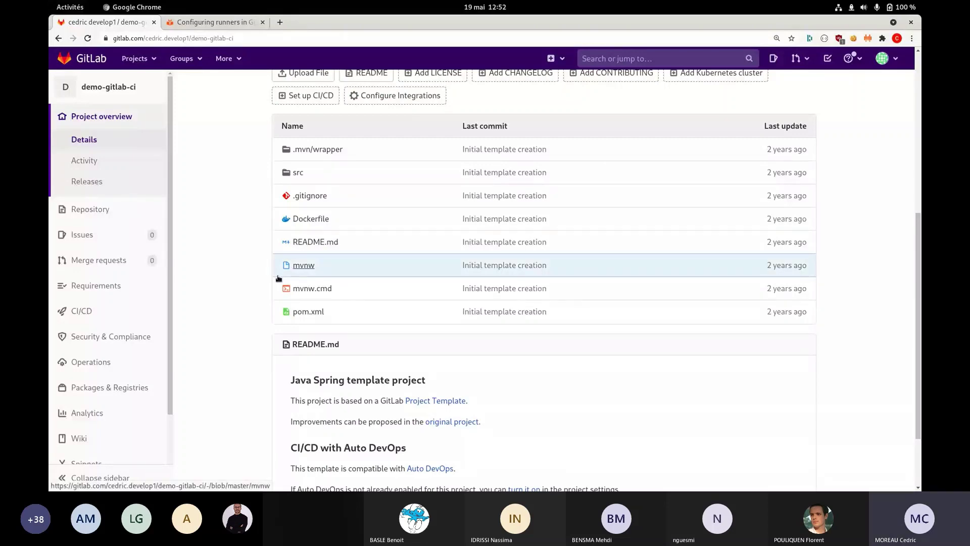
Switch back to IntelliJ IDEA and stop the running DemoApplication.
key("super")
left_click(656, 227)
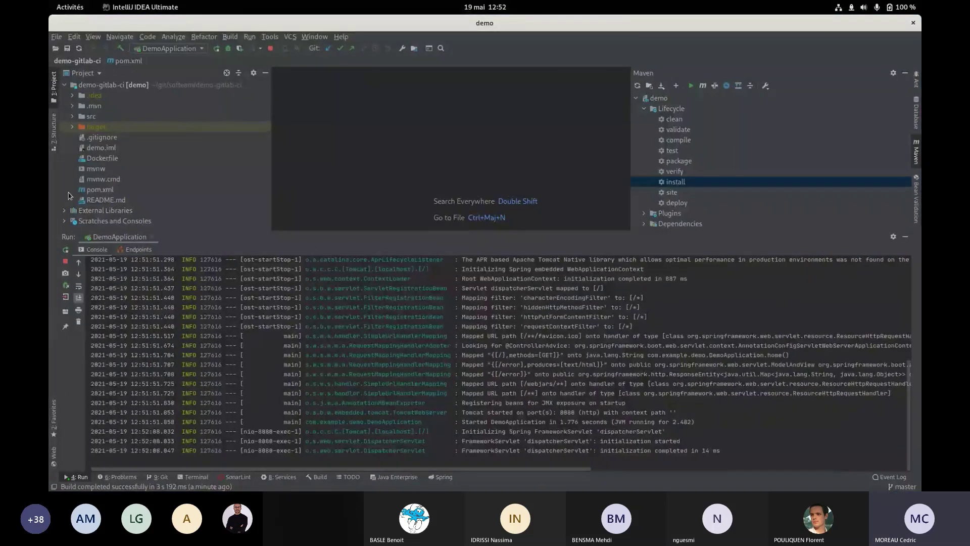
right_click(85, 85)
mouse_move(151, 190)
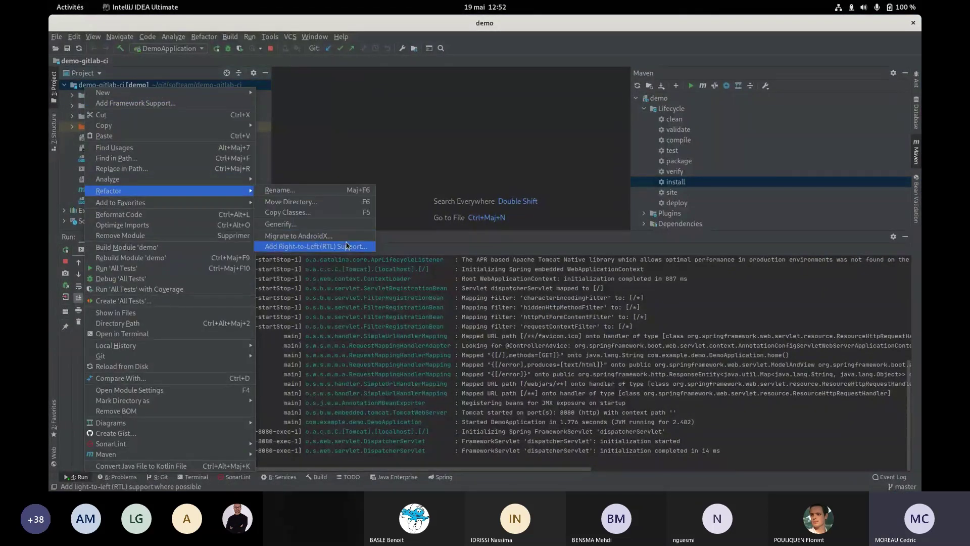
mouse_move(237, 92)
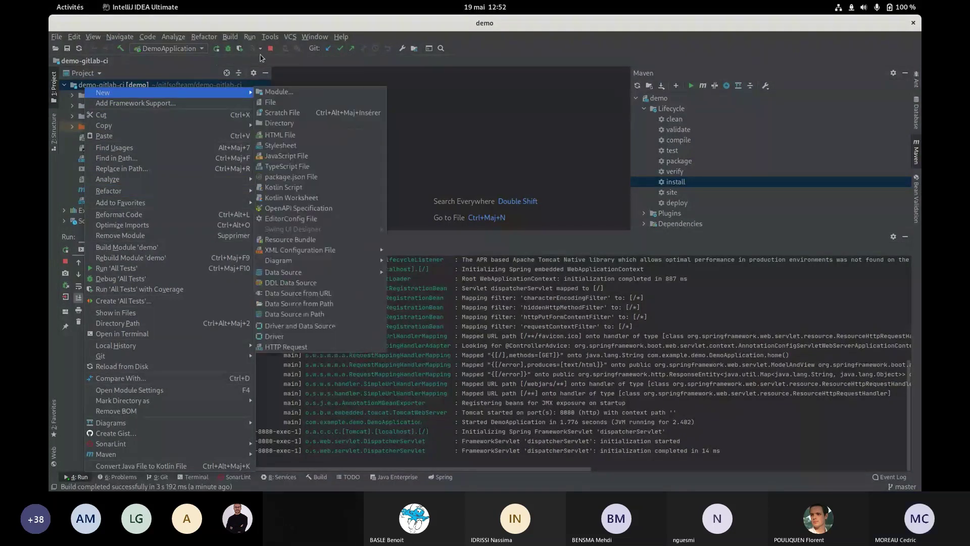
left_click(270, 48)
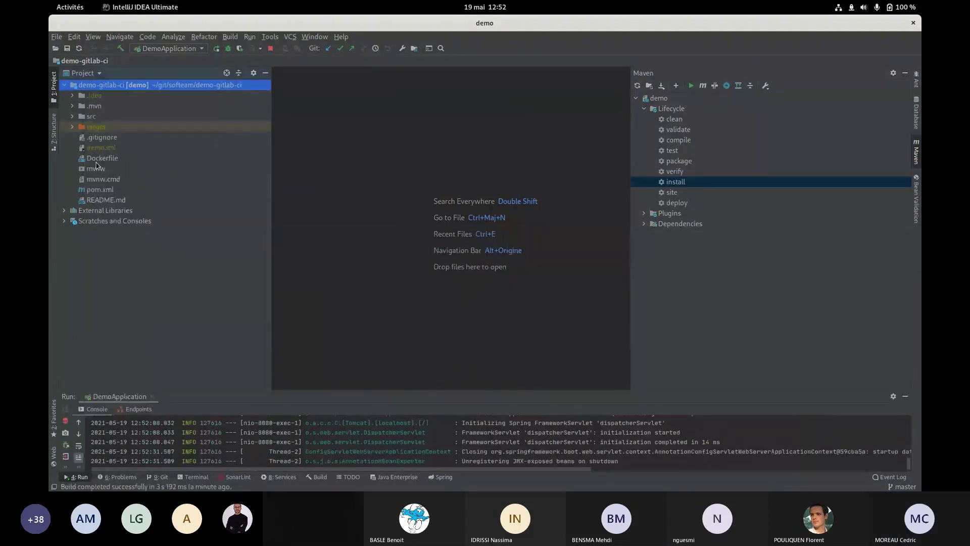
Create a new file named .gitlab-ci.yml in the root of the demo-gitlab-ci project and add it to Git.
right_click(104, 87)
mouse_move(121, 90)
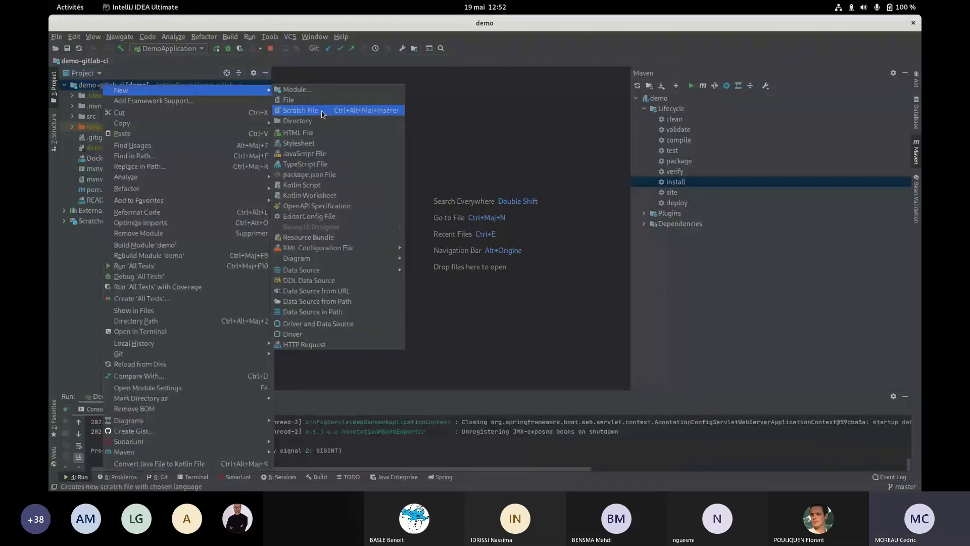
left_click(298, 100)
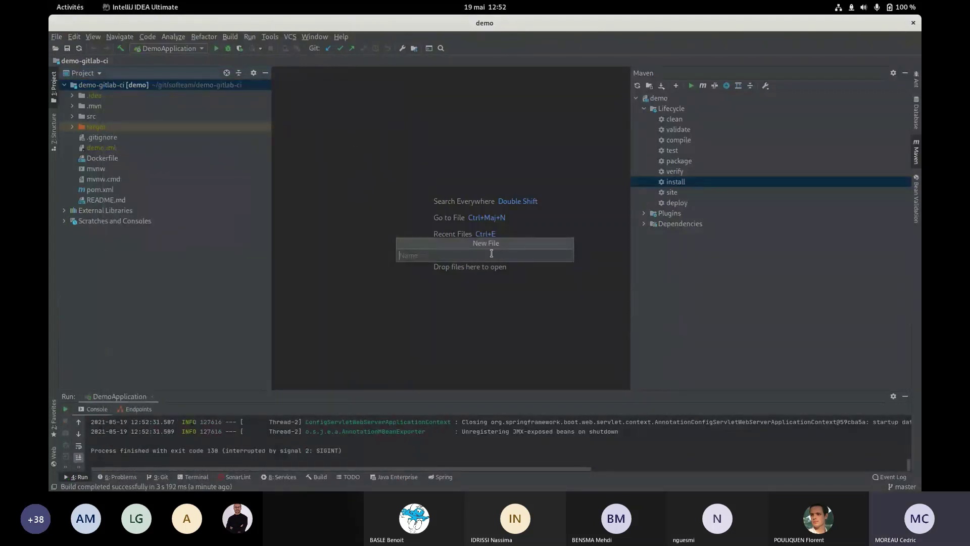
type(".gitlab")
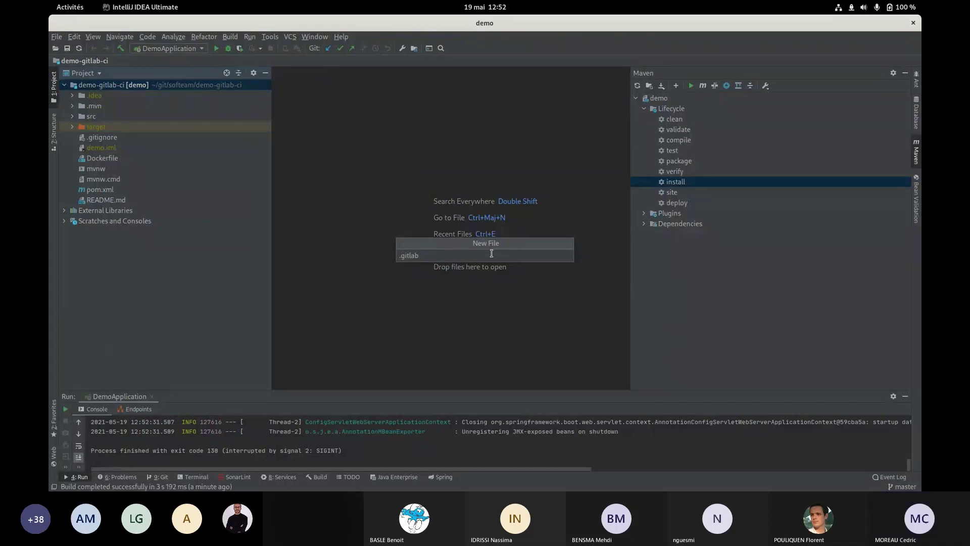
type("-ci.y")
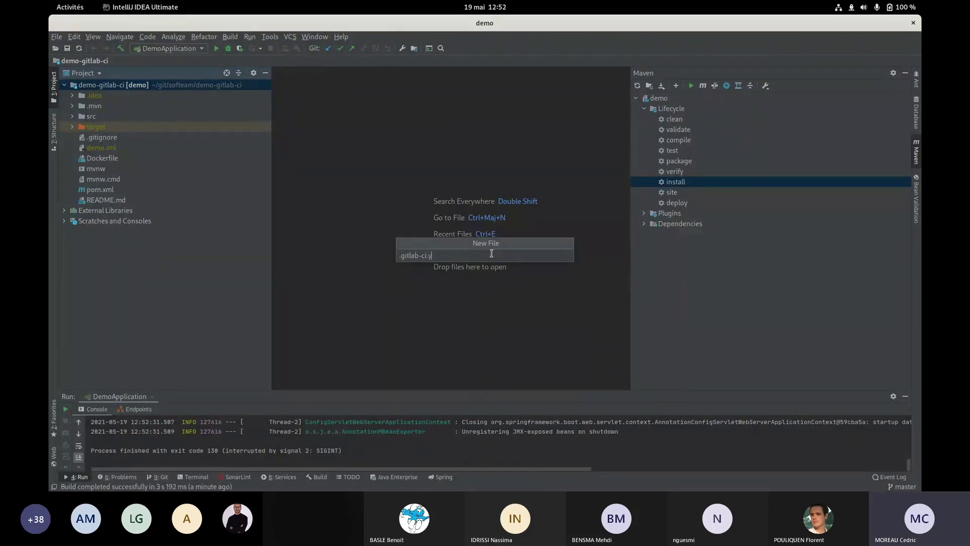
type("ml")
key("Return")
left_click(515, 283)
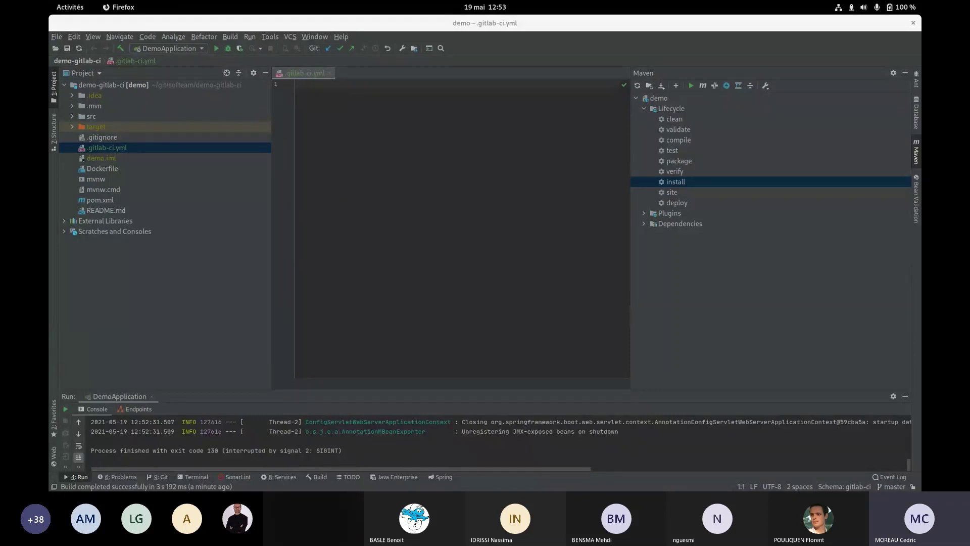
Commit .gitlab-ci.yml with the message "creation .gitlab-ci.yml" and push it to origin master.
left_click(366, 298)
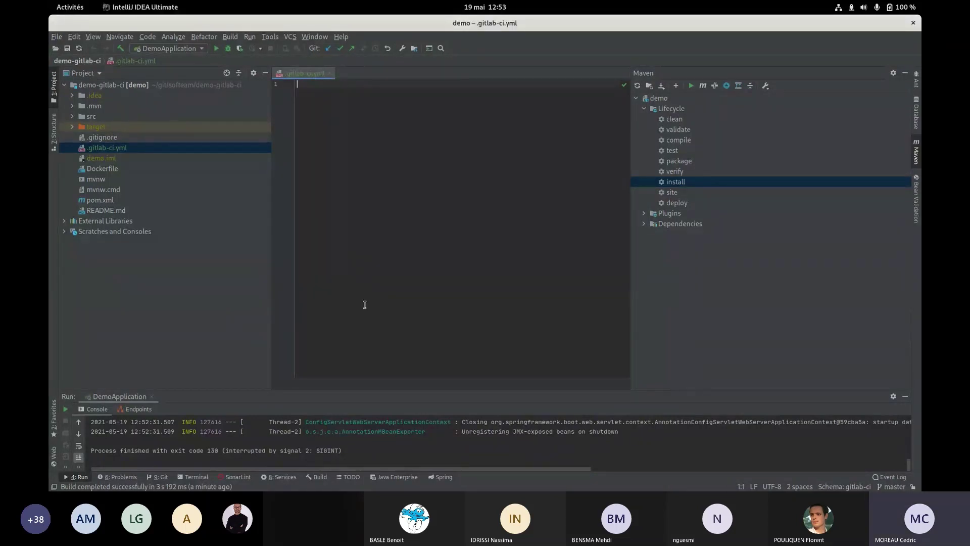
key("ctrl+k")
type("creation .gitlab-ci.yml")
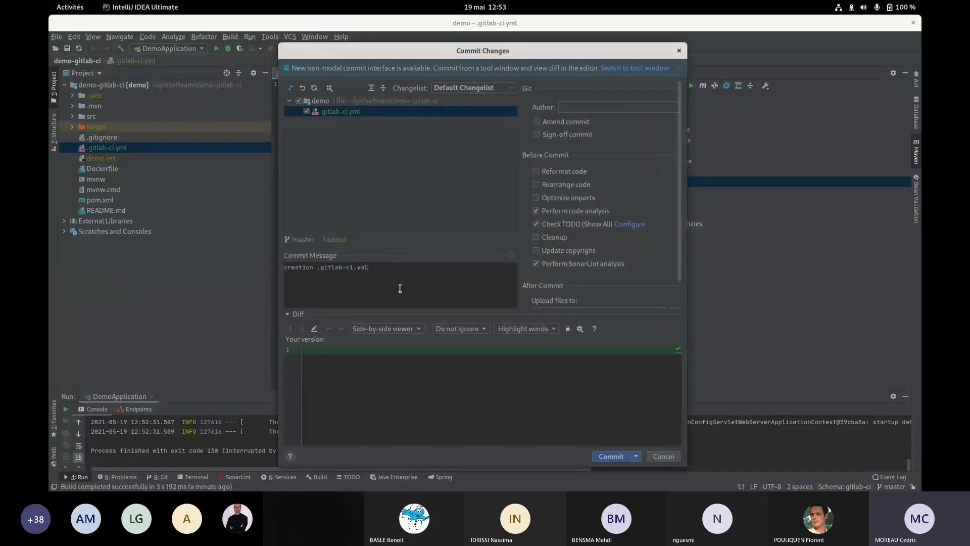
left_click(637, 456)
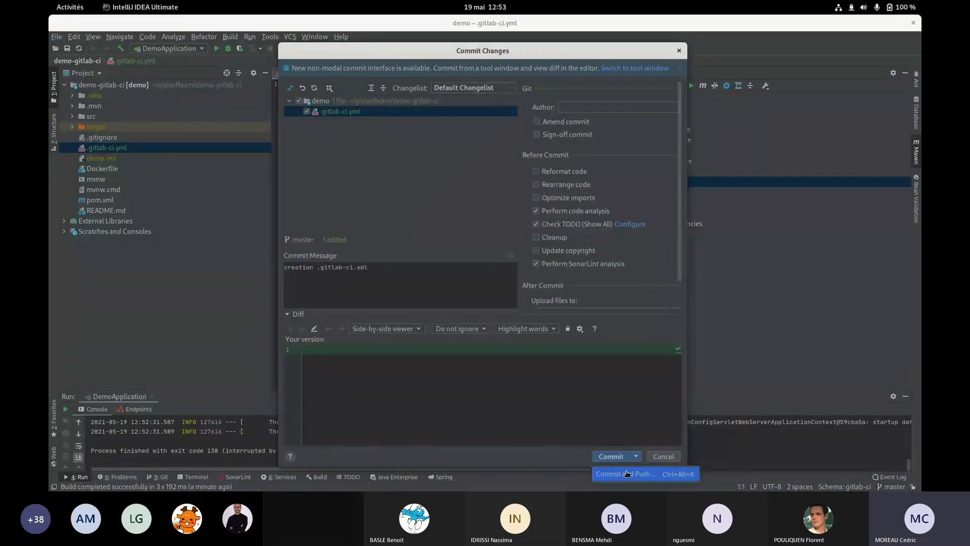
left_click(627, 473)
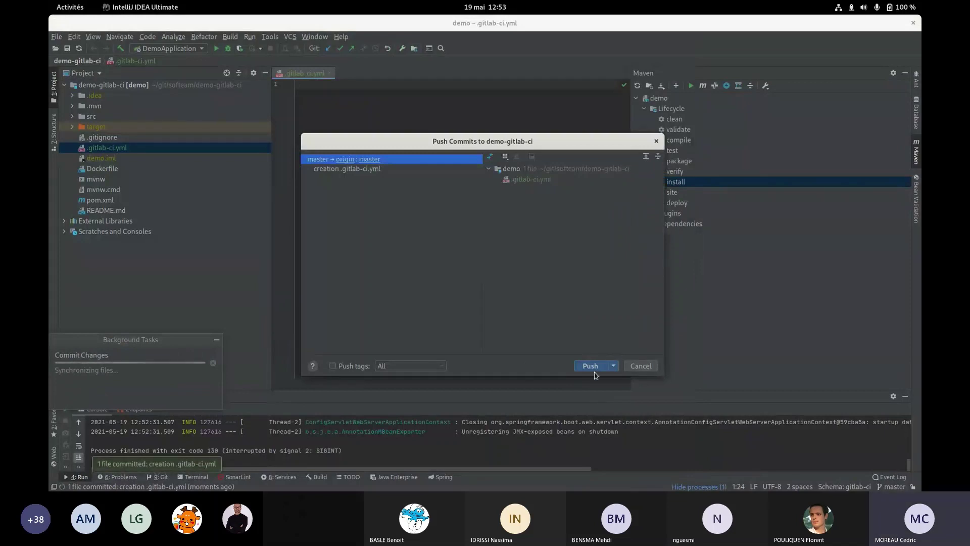
left_click(591, 366)
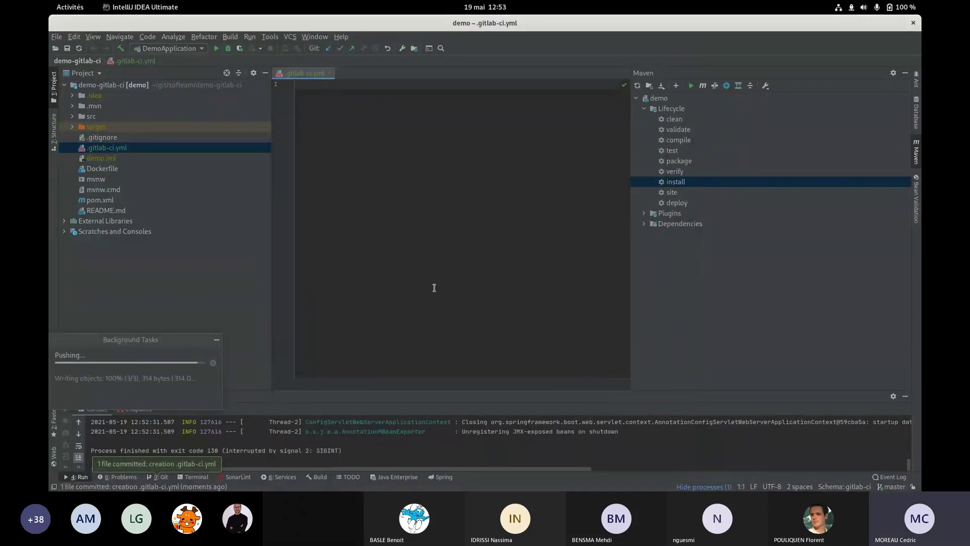
Switch to Chrome and view the demo-gitlab-ci repository's commit graph in GitLab.
key("super")
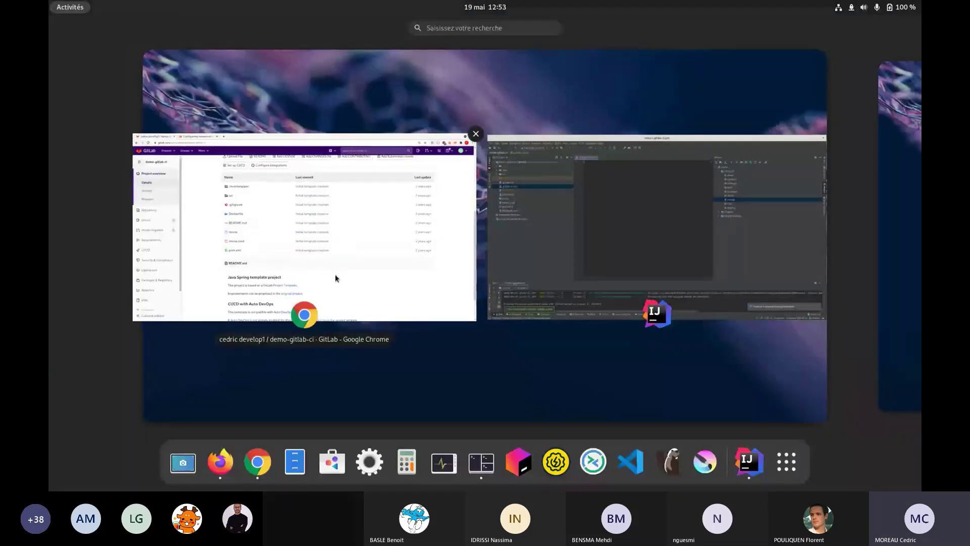
left_click(335, 276)
mouse_move(91, 208)
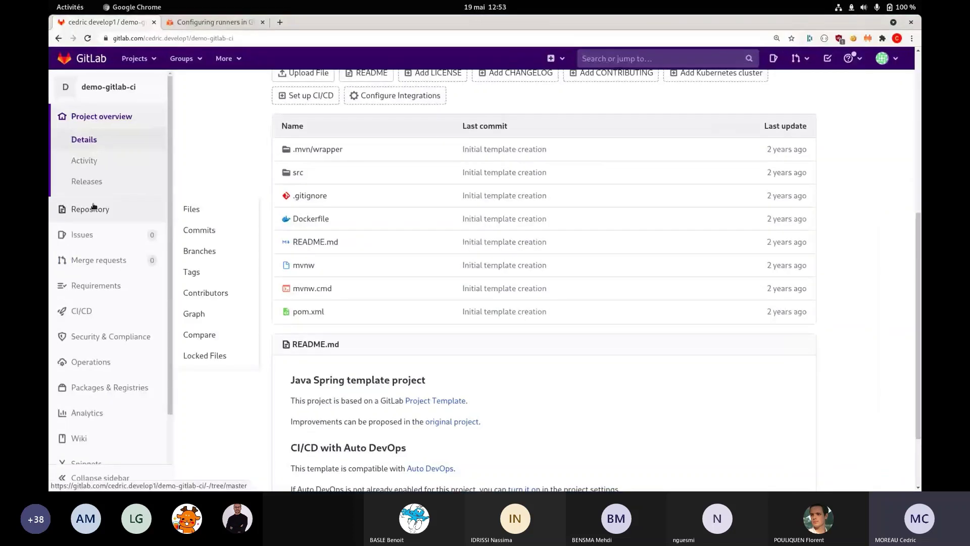
left_click(211, 305)
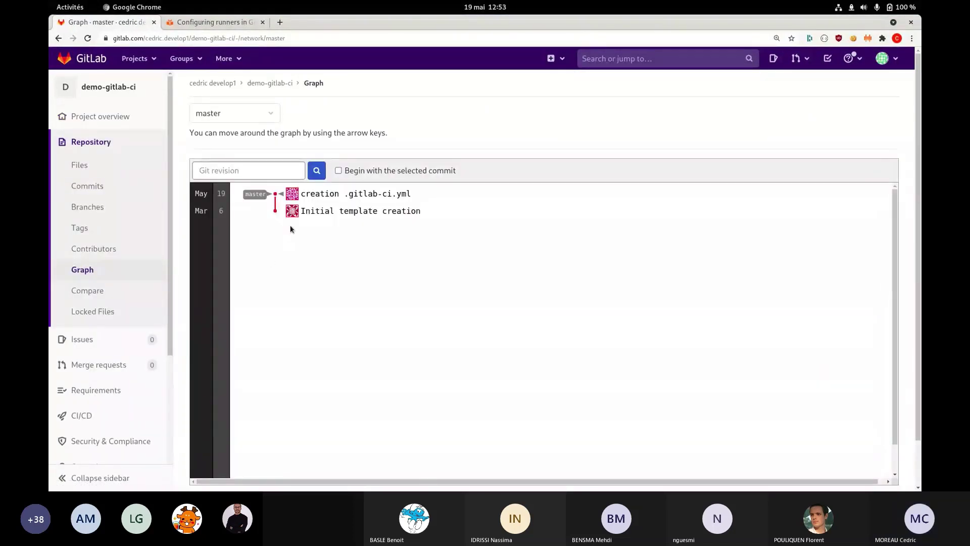
mouse_move(277, 197)
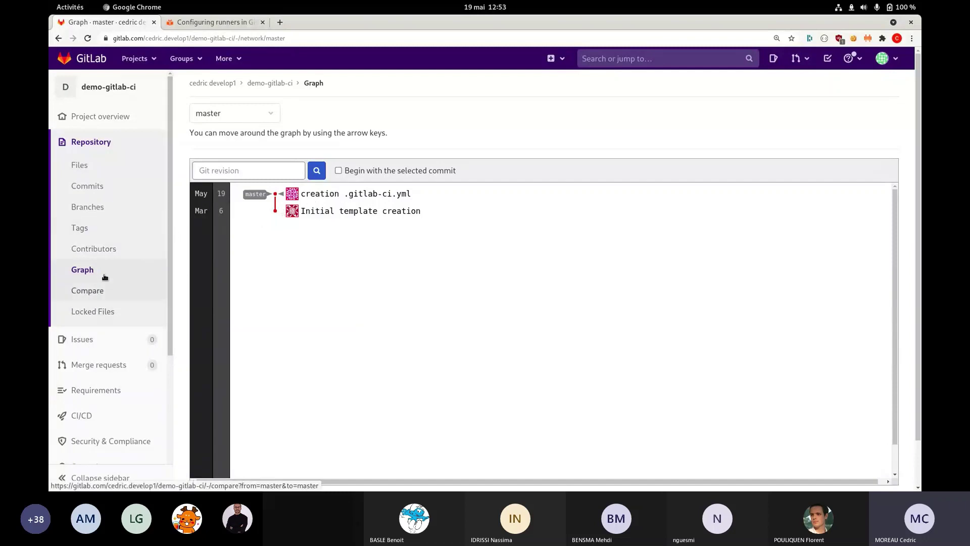
scroll(102, 249, "down", 3)
scroll(107, 242, "down", 1)
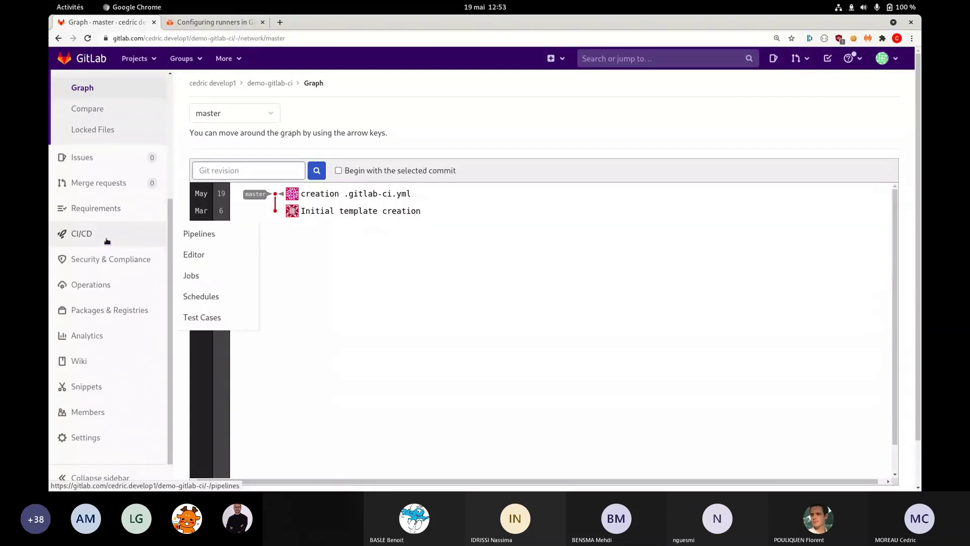
mouse_move(87, 231)
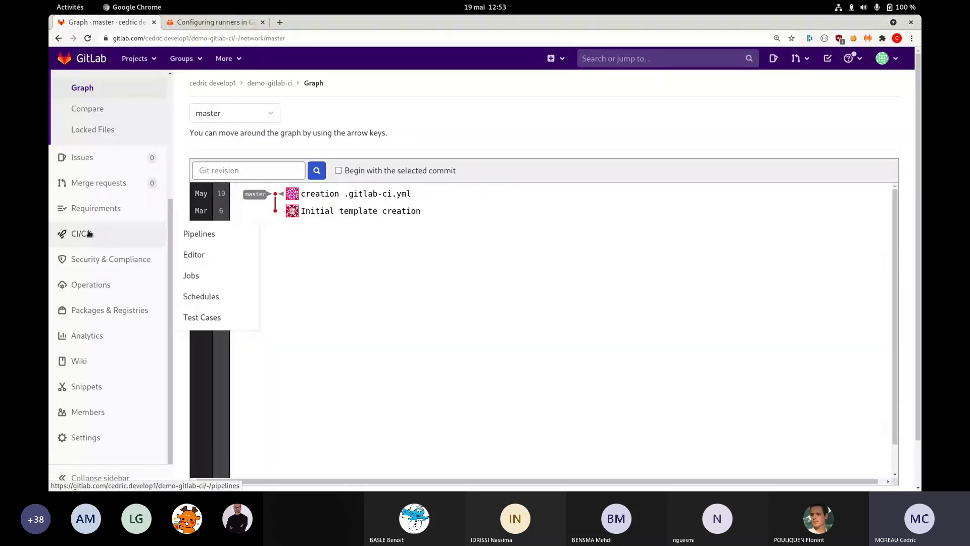
scroll(104, 240, "up", 3)
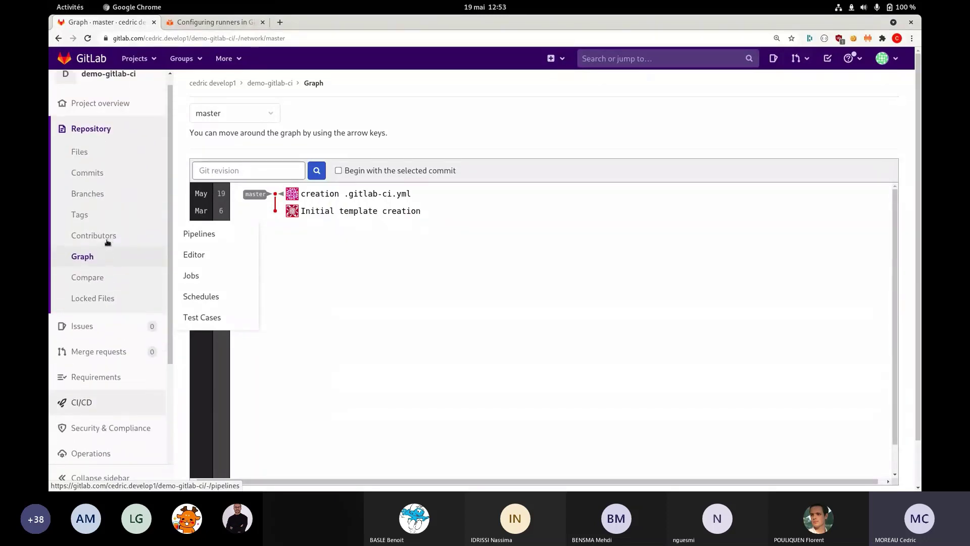
scroll(107, 241, "down", 5)
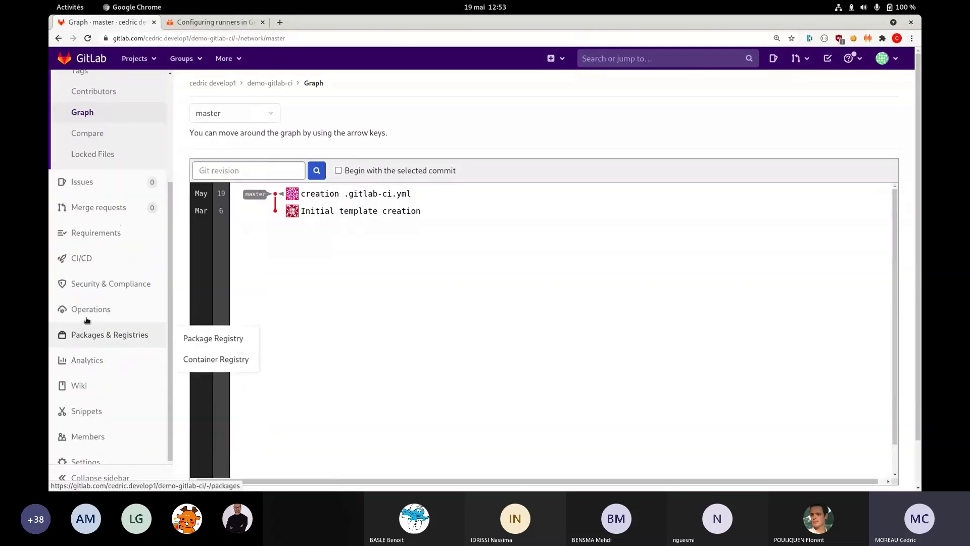
View the project's CI/CD pipeline list and open the pipeline editor for the master branch.
mouse_move(95, 258)
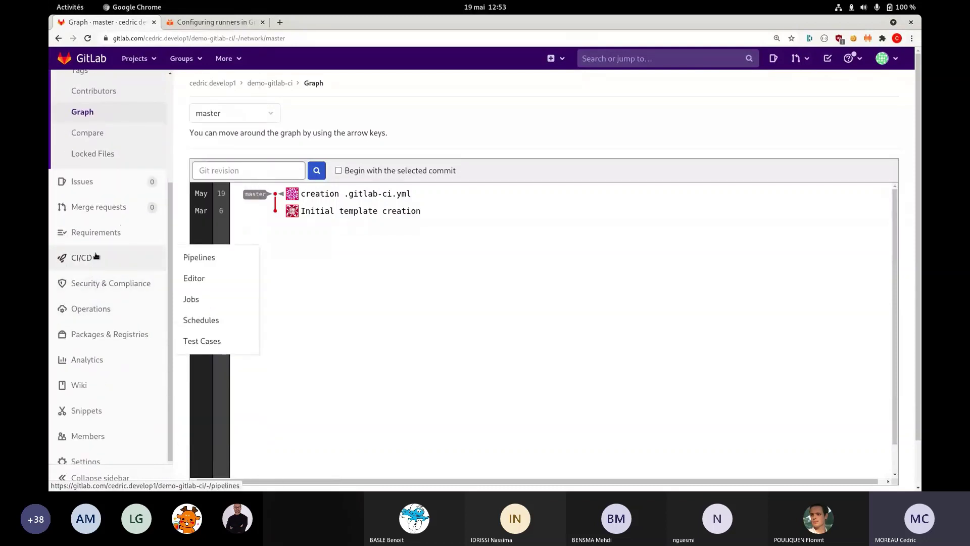
left_click(205, 259)
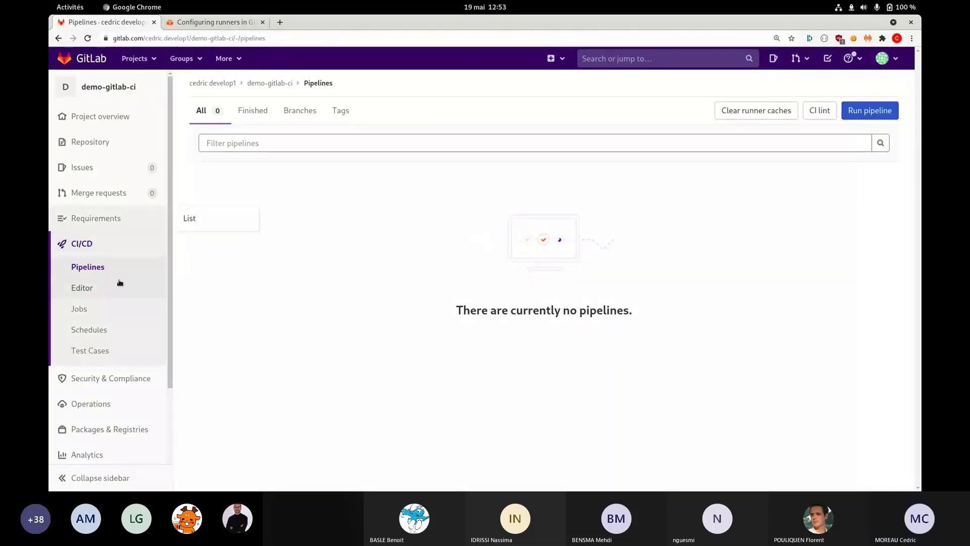
left_click(88, 288)
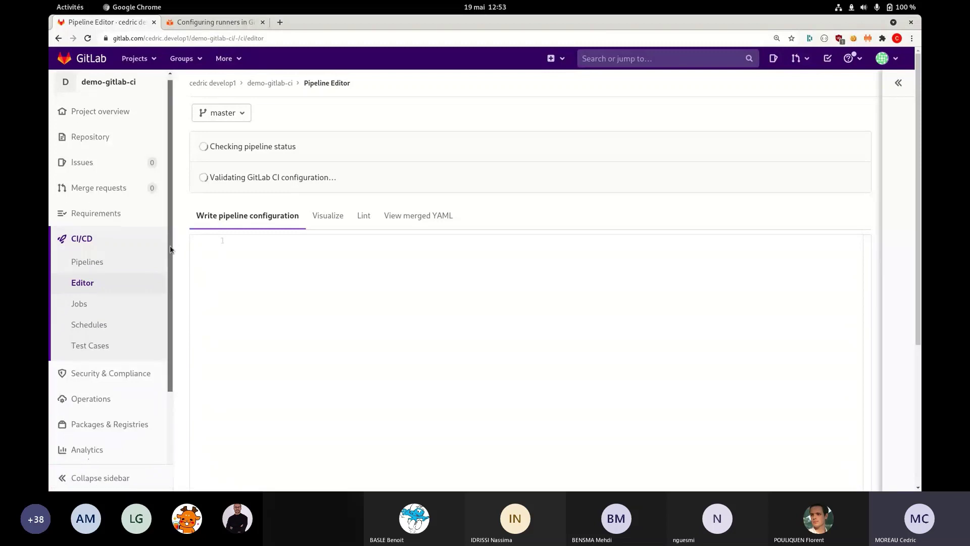
left_click_drag(170, 244, 180, 280)
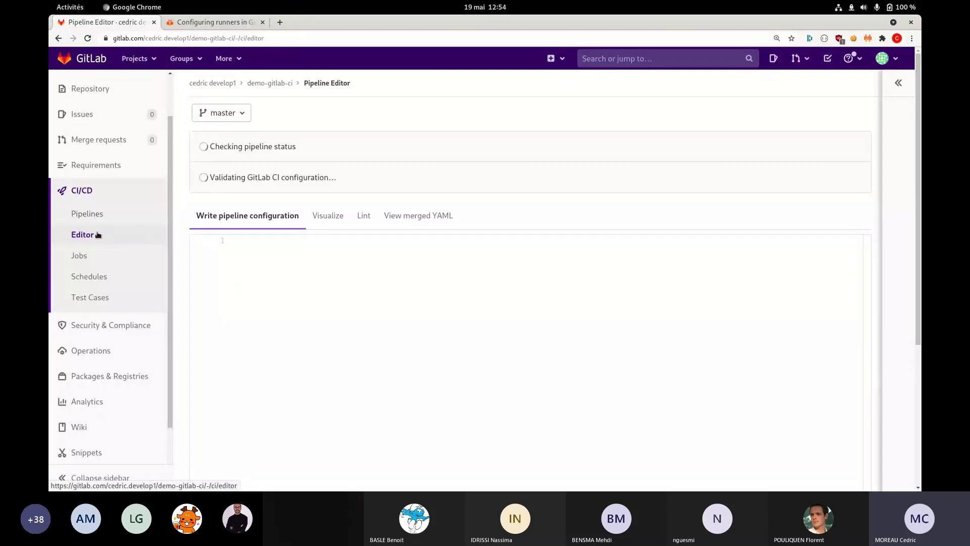
left_click(267, 280)
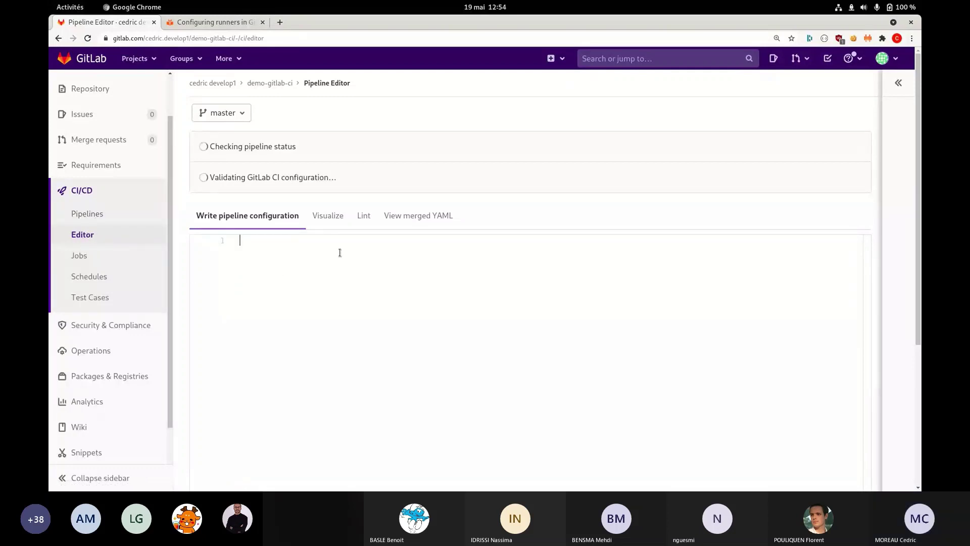
scroll(339, 260, "down", 3)
scroll(340, 263, "up", 1)
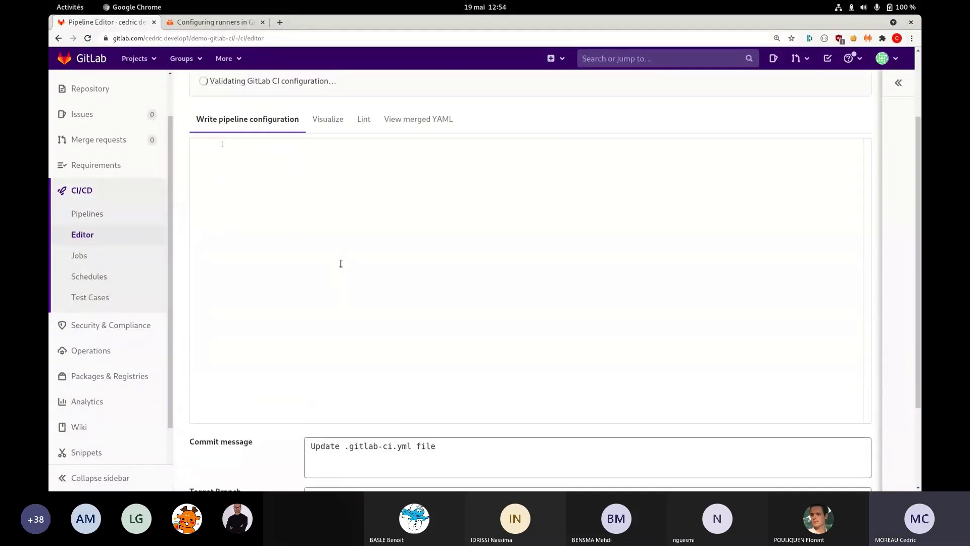
Enter "blabla" as the pipeline configuration after showing the available keyword suggestions.
key("ctrl+space")
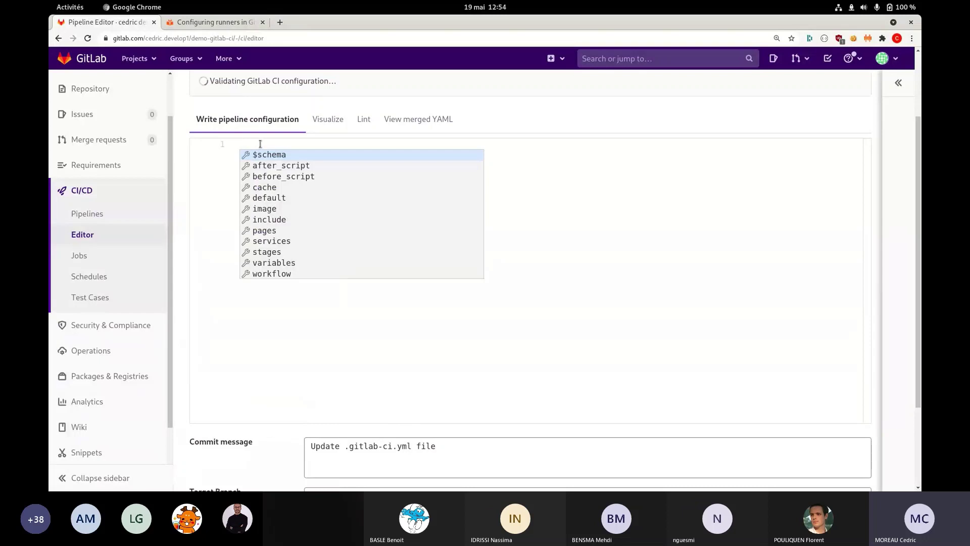
type("bl")
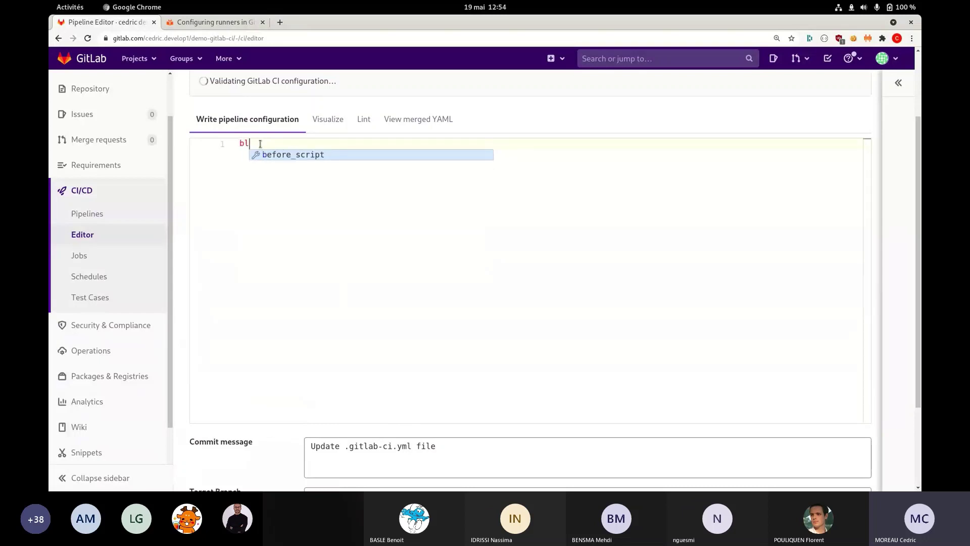
type("abla")
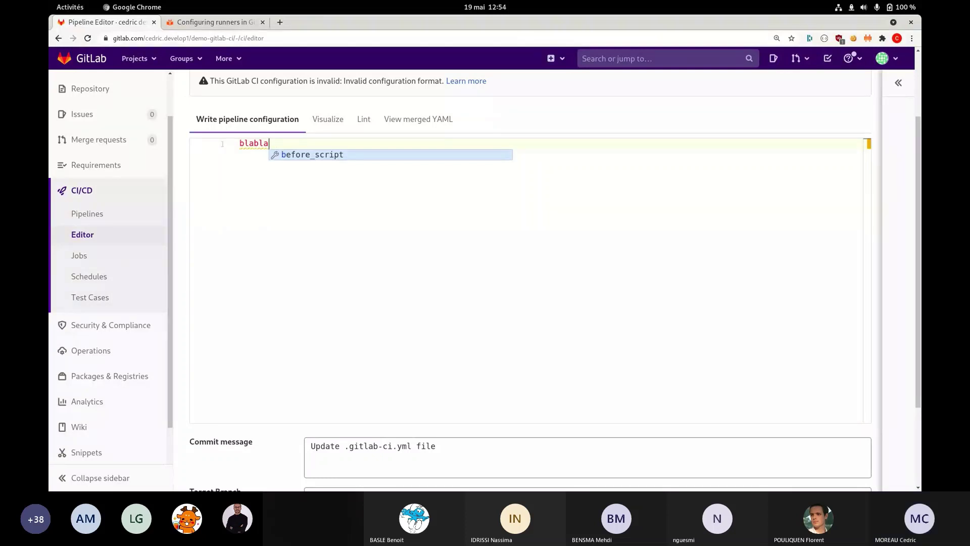
Commit the pipeline configuration to master with the commit message "blabla".
key("alt+Tab")
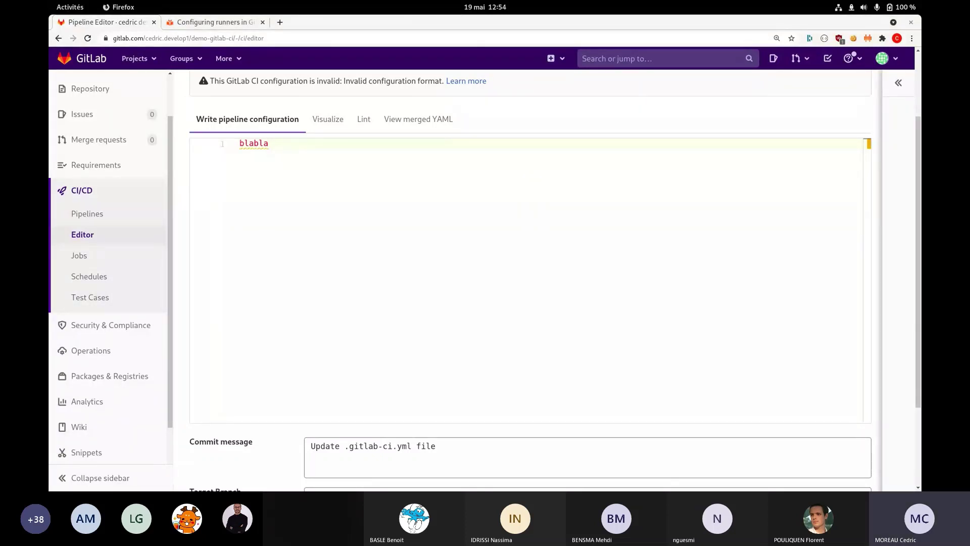
left_click(262, 145)
double_click(262, 145)
key("ctrl+c")
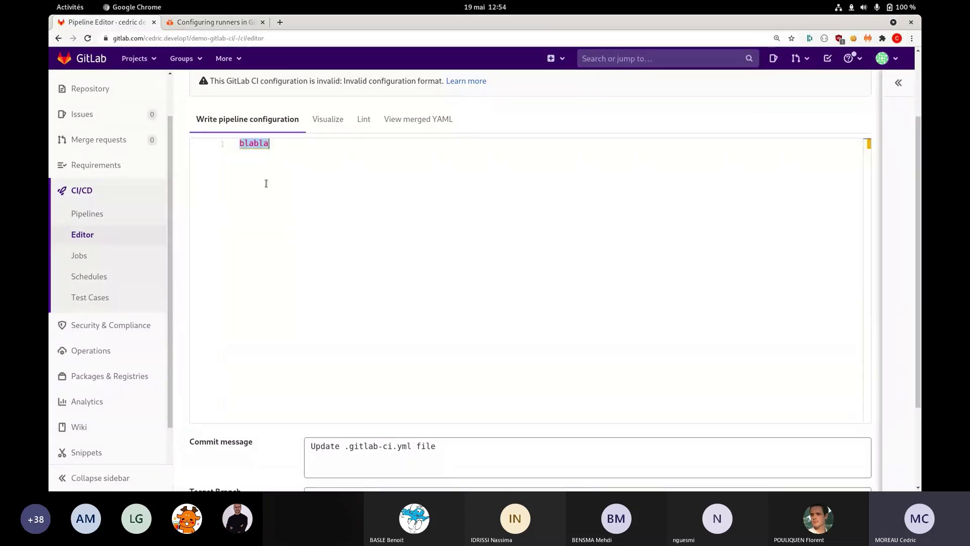
left_click_drag(461, 443, 230, 445)
key("ctrl+v")
scroll(321, 404, "down", 3)
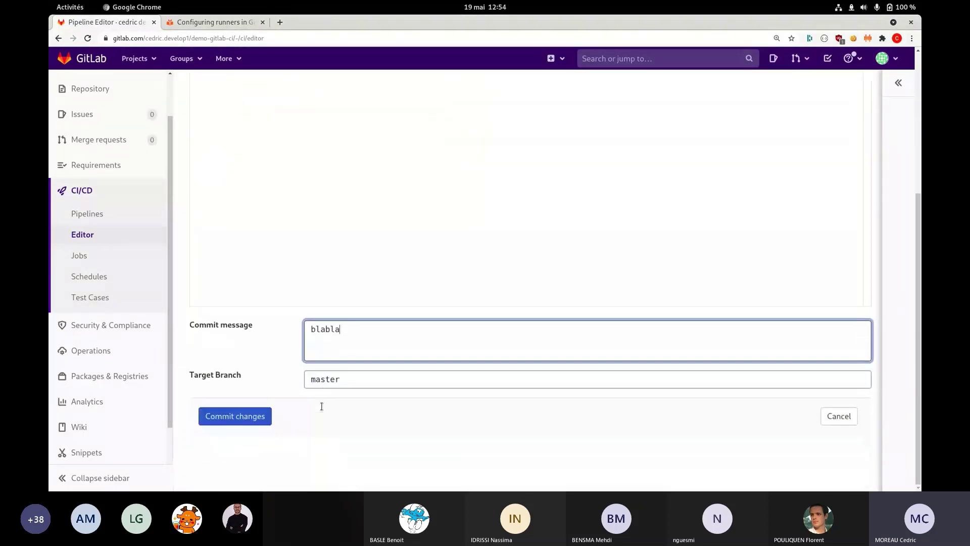
left_click(228, 416)
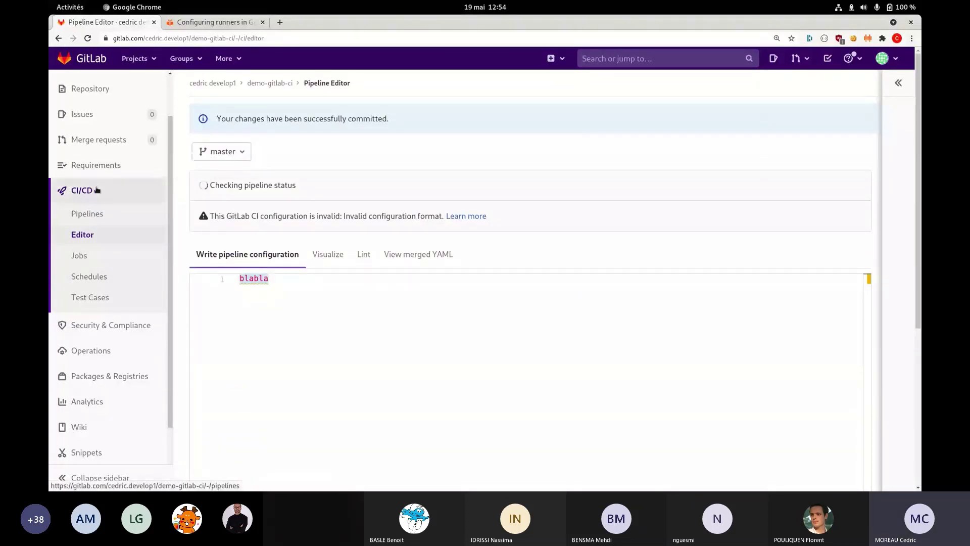
Check the status and error labels of the "blabla" commit's pipeline in the pipeline list.
left_click(89, 212)
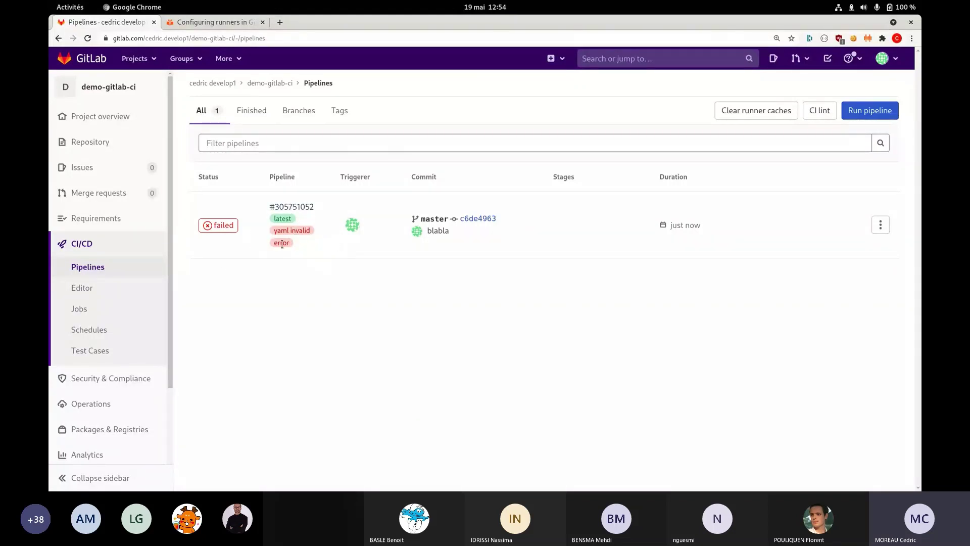
left_click_drag(310, 230, 283, 230)
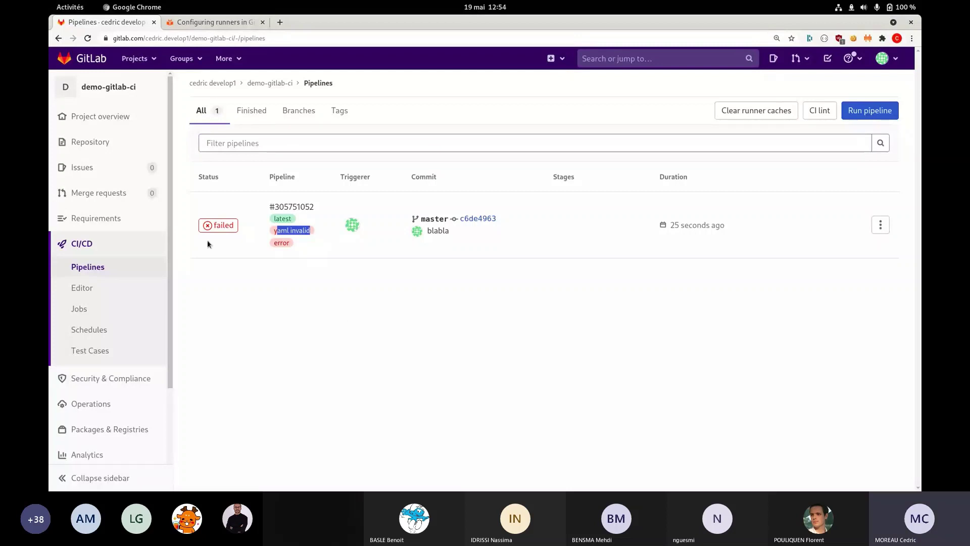
mouse_move(156, 169)
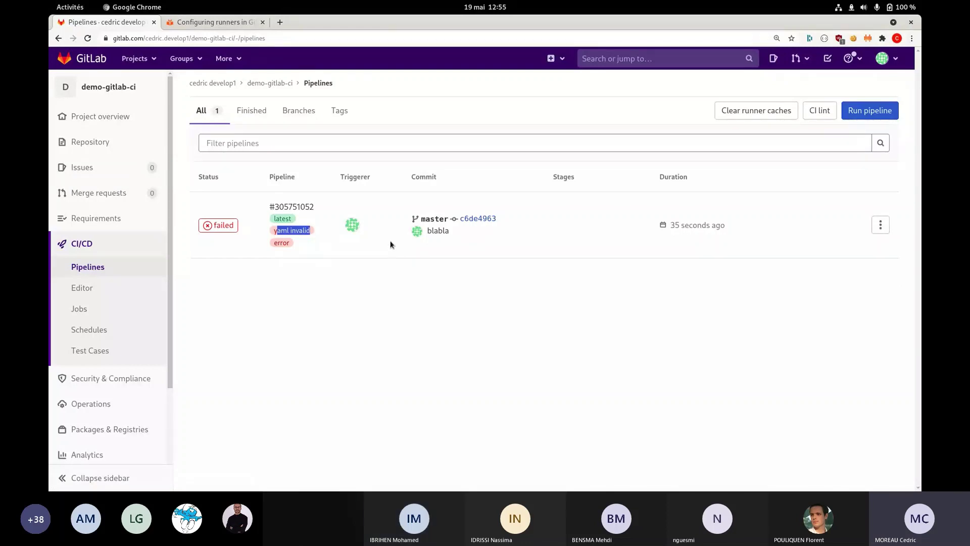
Validate the text "blabla" with the CI Lint tool and read the resulting status.
left_click(821, 112)
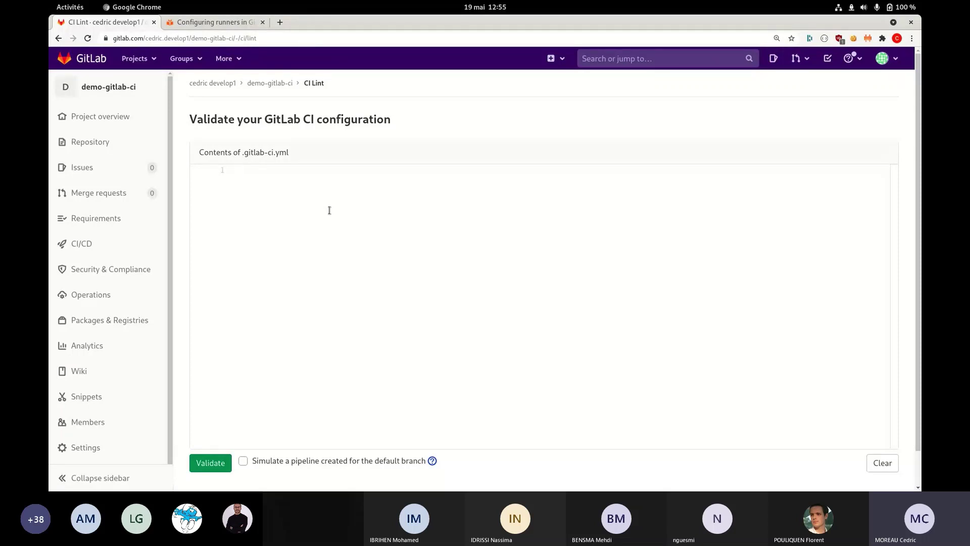
type("blabla")
left_click(207, 461)
scroll(323, 324, "down", 2)
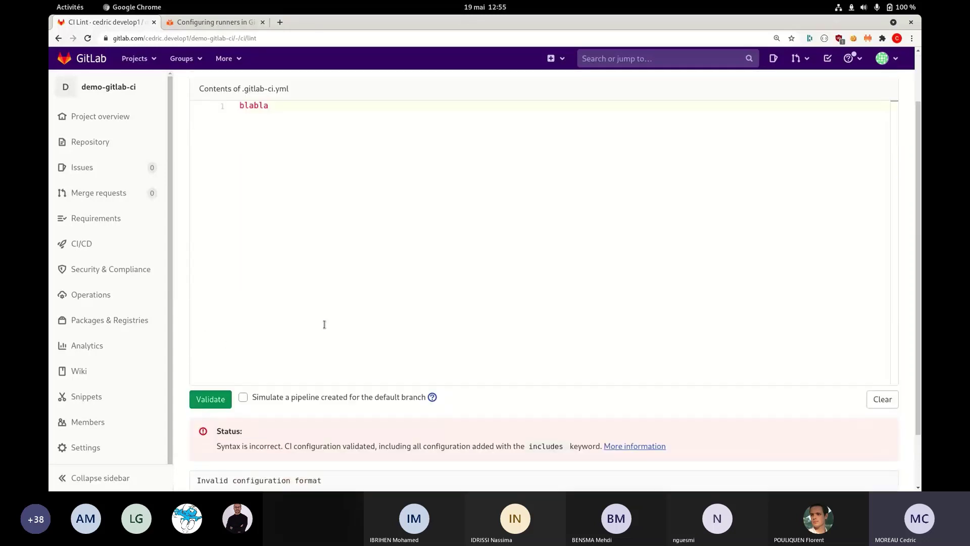
scroll(238, 359, "up", 2)
key("ctrl+minus")
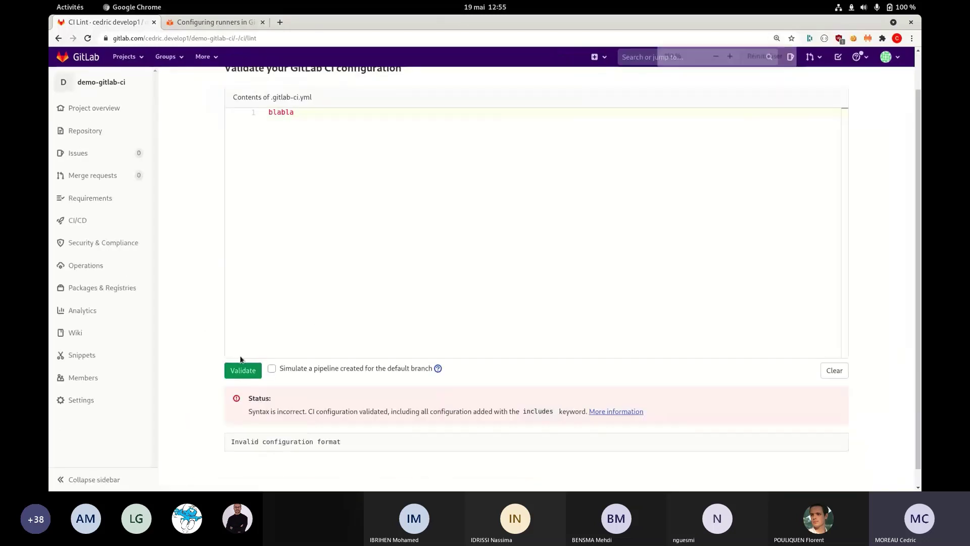
scroll(283, 354, "up", 1)
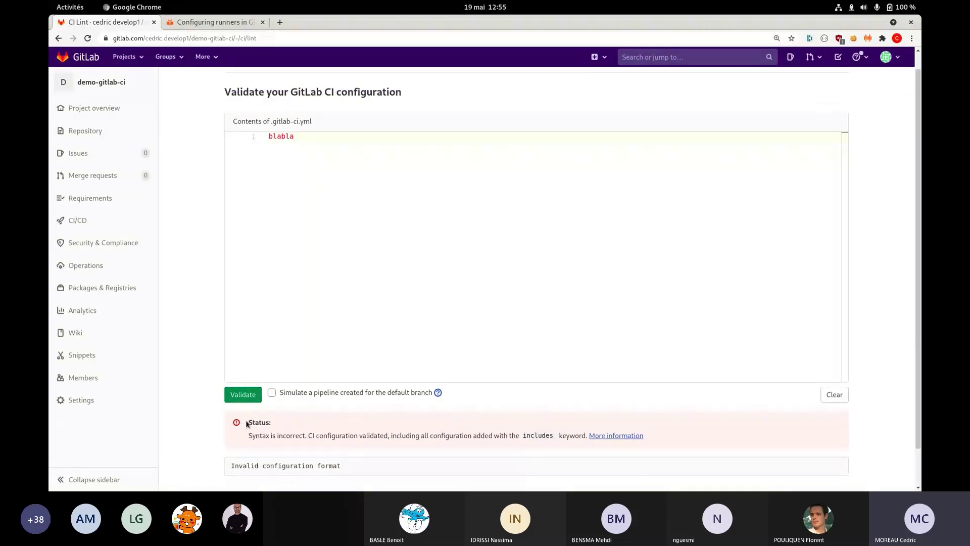
left_click_drag(245, 420, 463, 435)
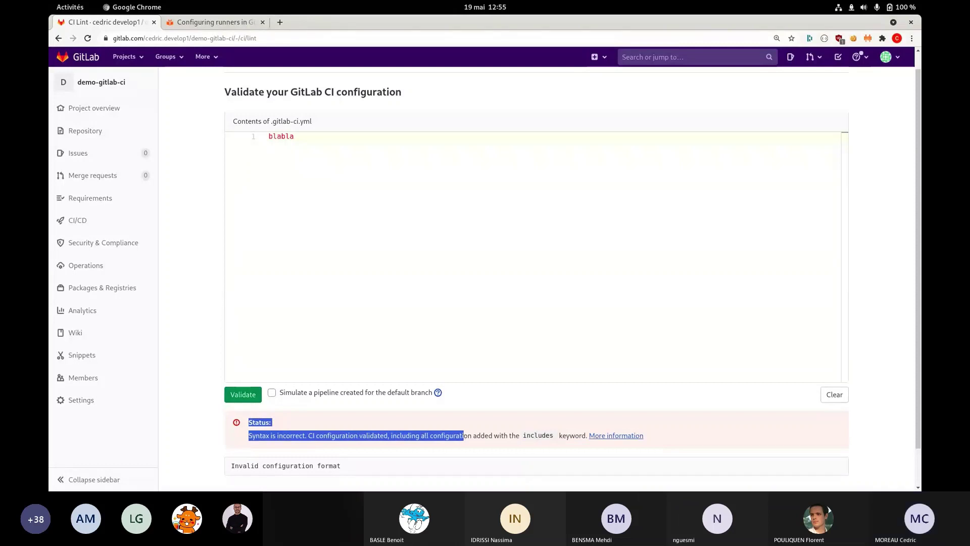
key("super")
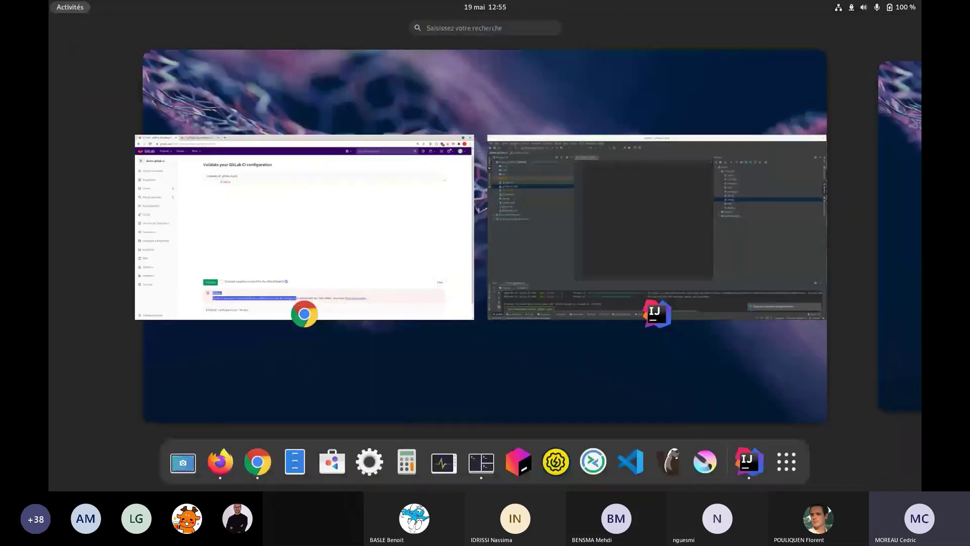
key("super")
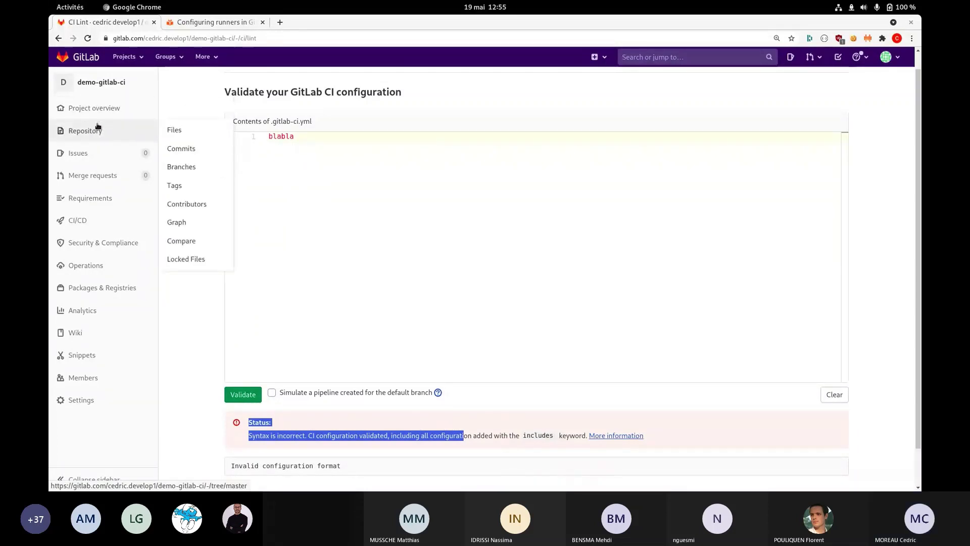
Reopen the pipeline editor, reduce the page zoom to 100 % and examine the Lint results for the current configuration.
mouse_move(110, 160)
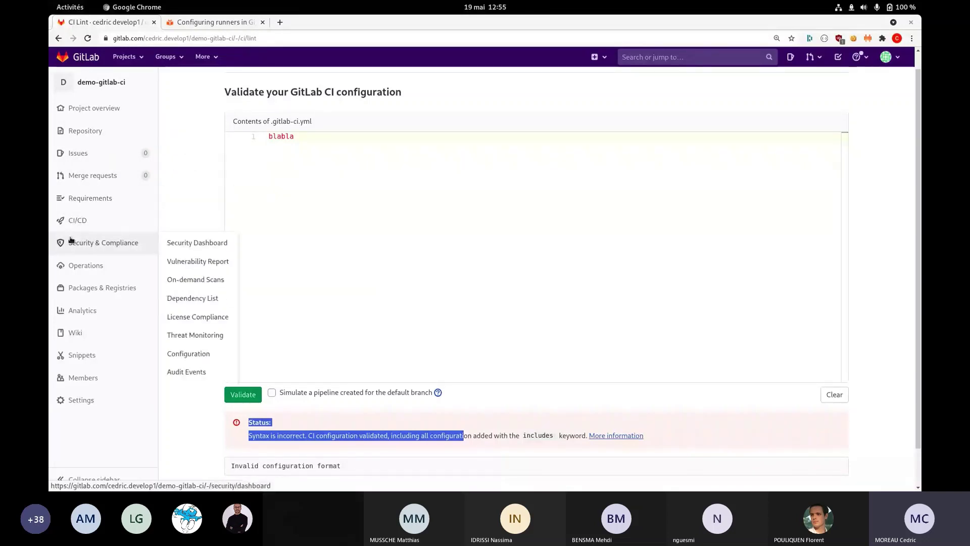
mouse_move(79, 219)
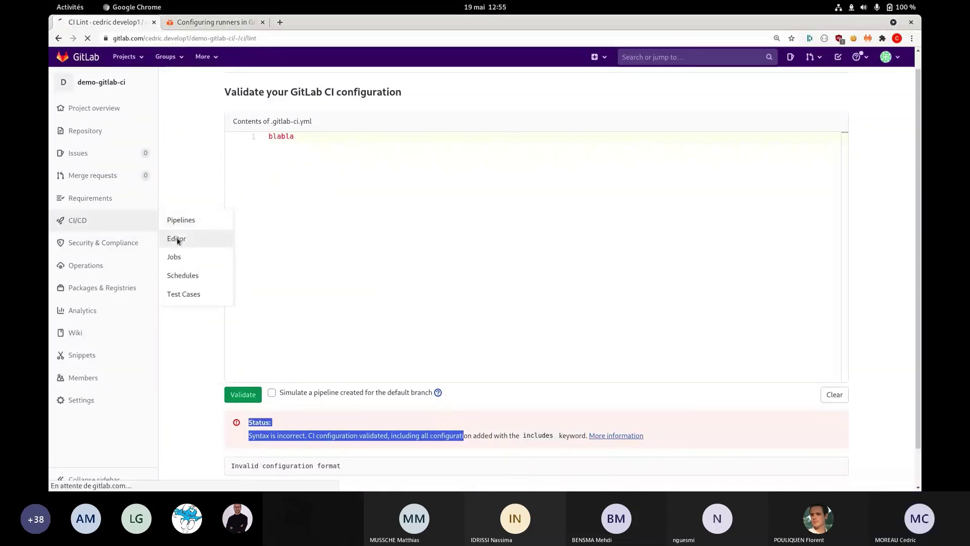
left_click(178, 238)
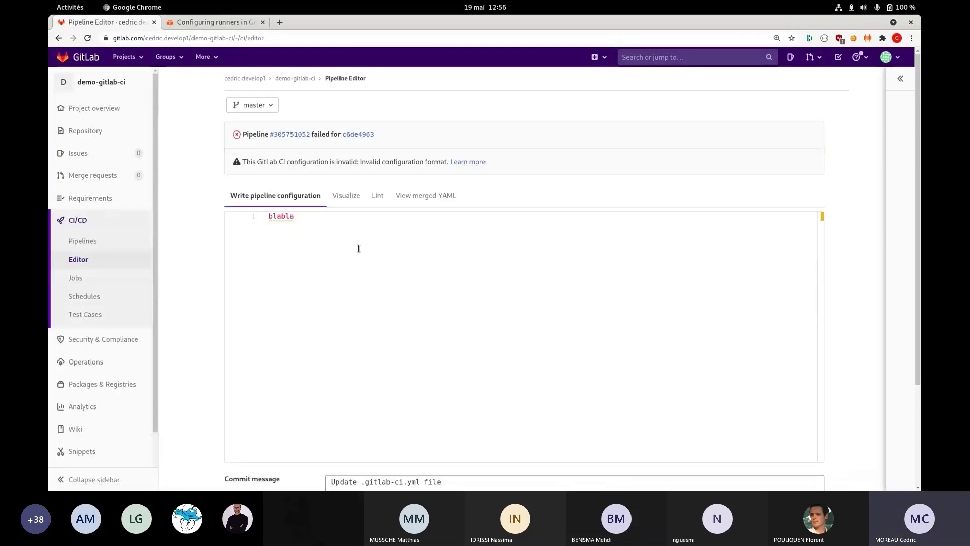
key("ctrl+minus")
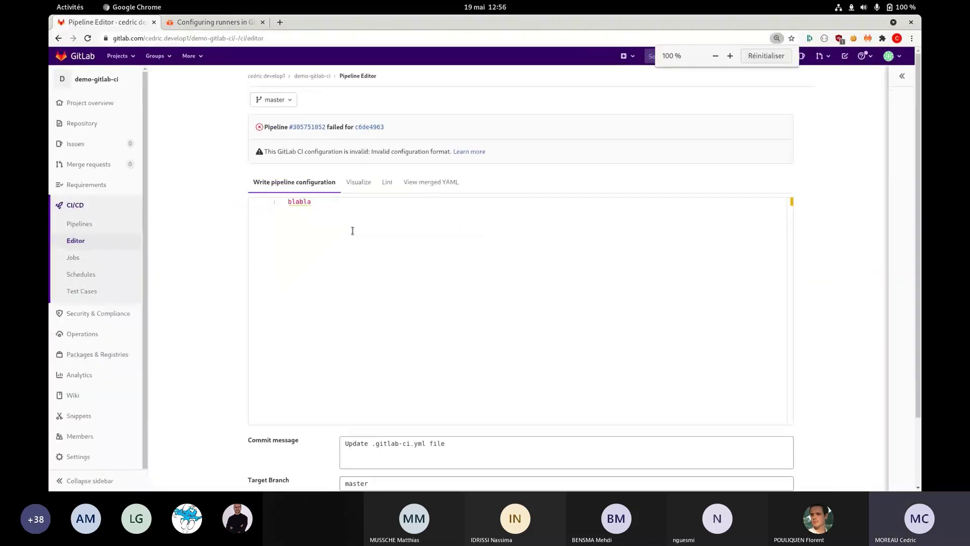
scroll(329, 215, "down", 1)
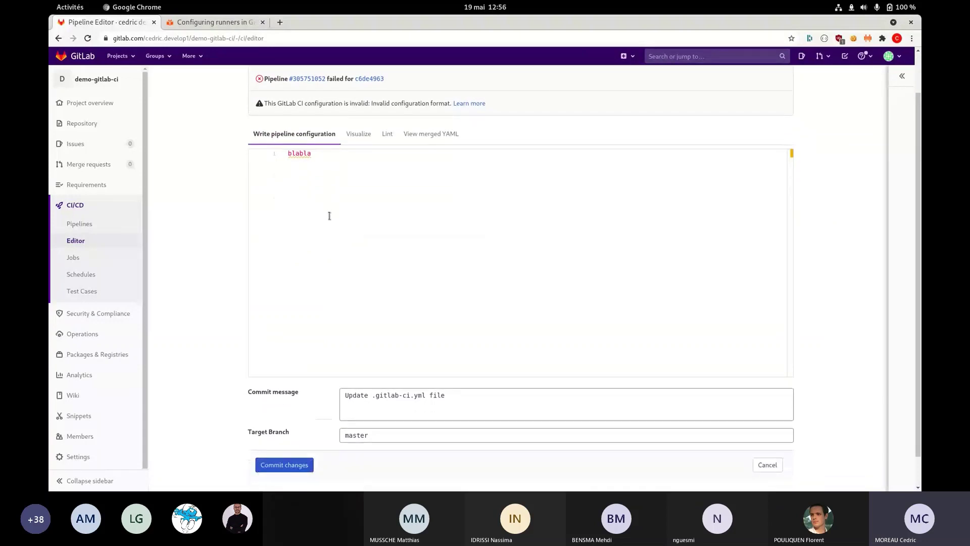
scroll(368, 202, "up", 1)
scroll(370, 195, "down", 1)
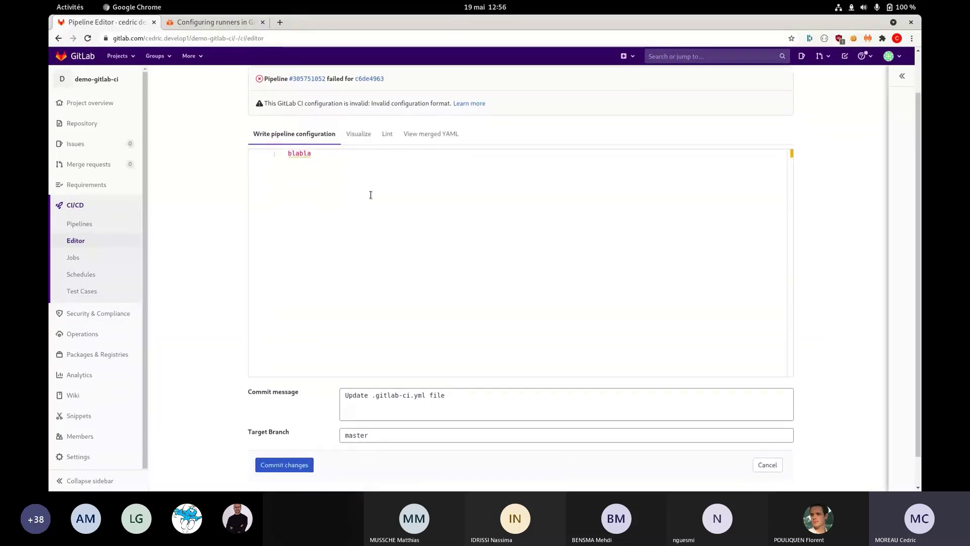
scroll(386, 182, "up", 1)
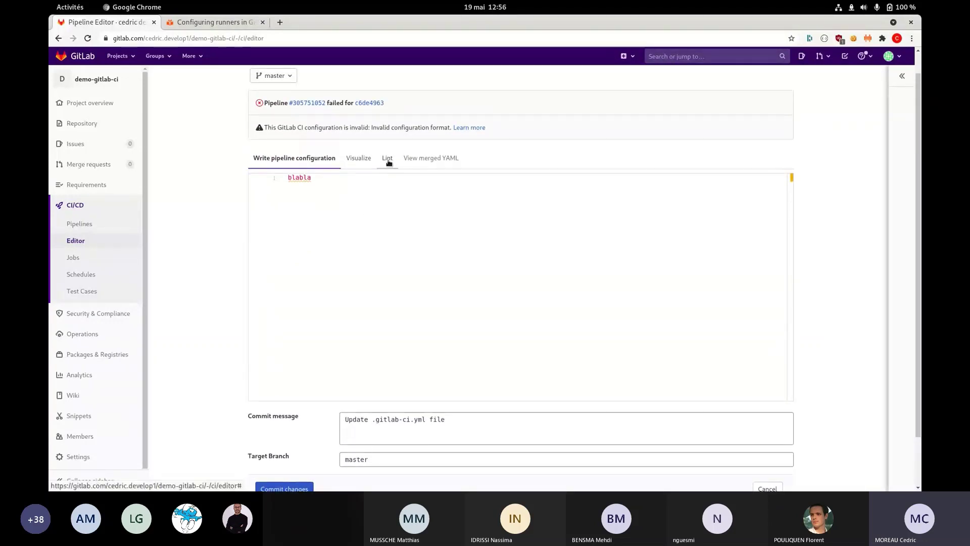
left_click(387, 159)
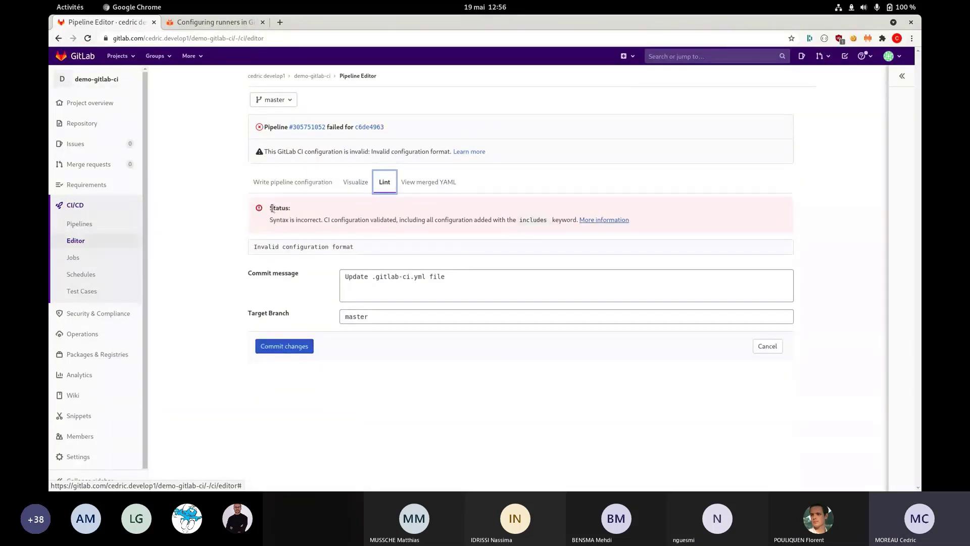
left_click_drag(272, 208, 495, 229)
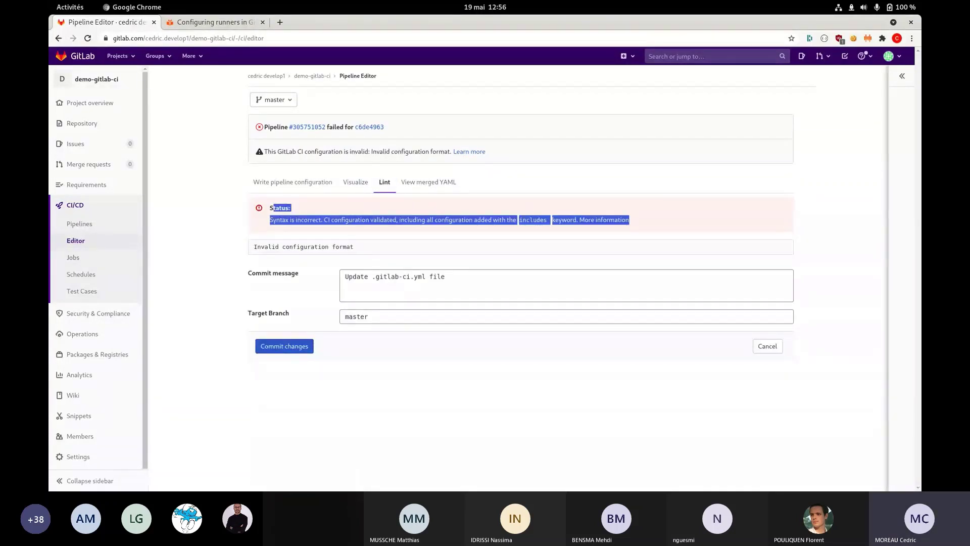
key("super")
key("super")
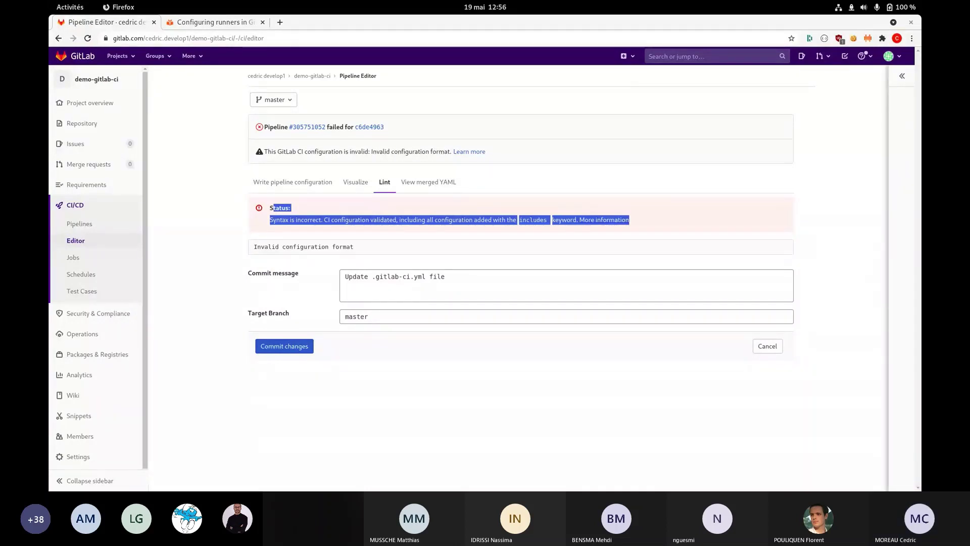
Replace the "blabla" text in the pipeline configuration with a job named test_job.
left_click(293, 185)
left_click_drag(332, 204, 255, 202)
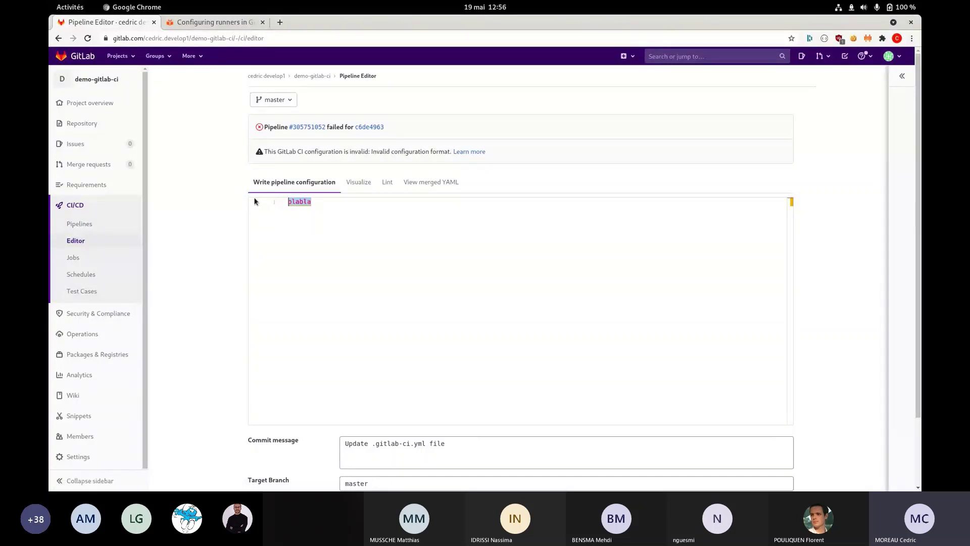
type("tes")
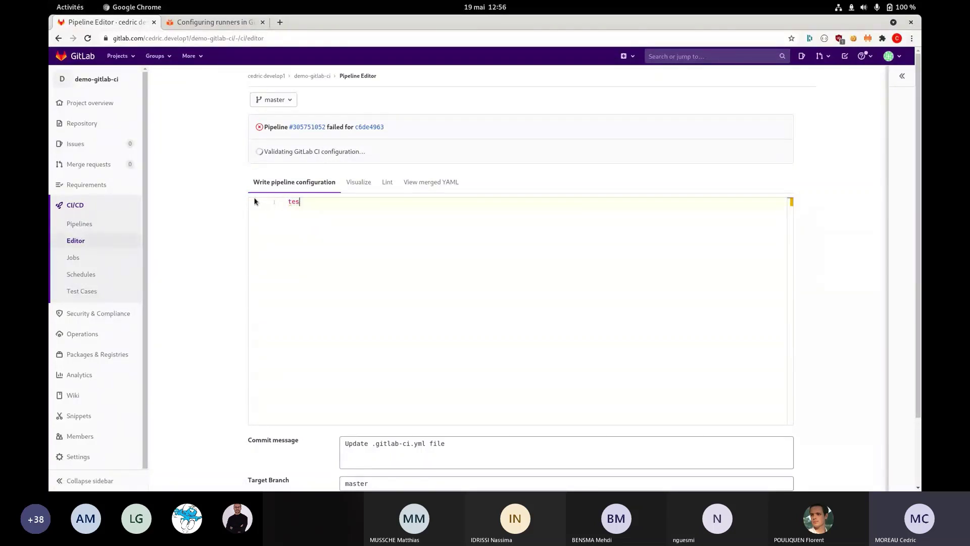
type("t_job")
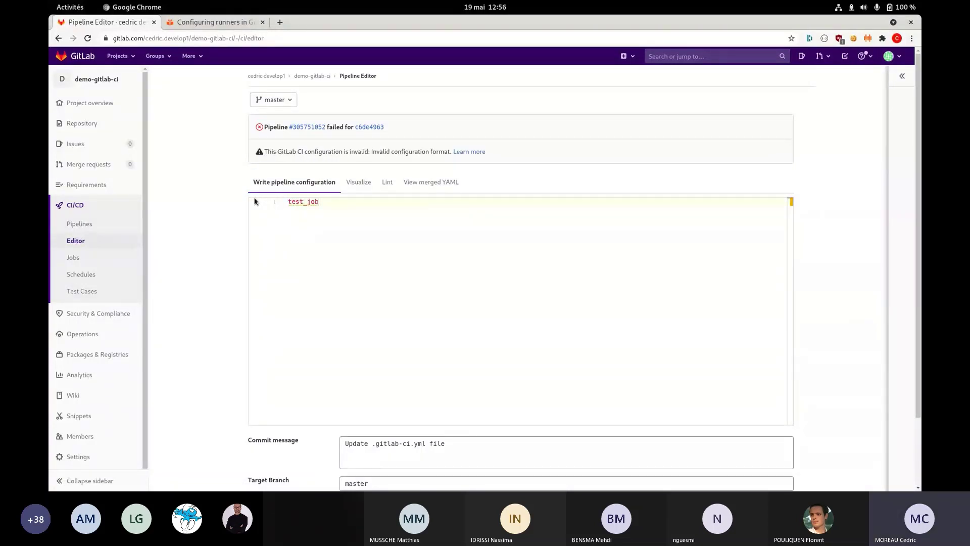
type(":")
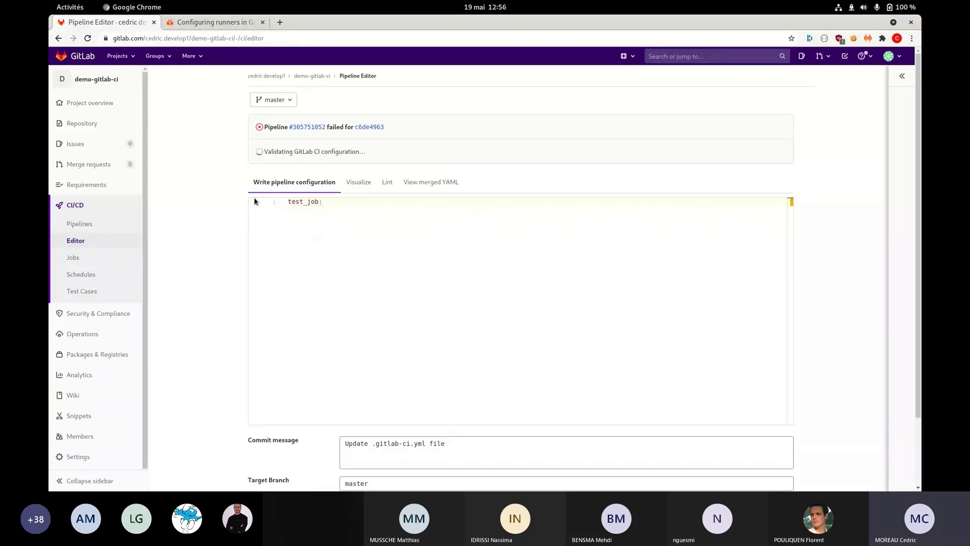
Give test_job a script that runs echo 'execution du job'.
key("Return")
type("scrip")
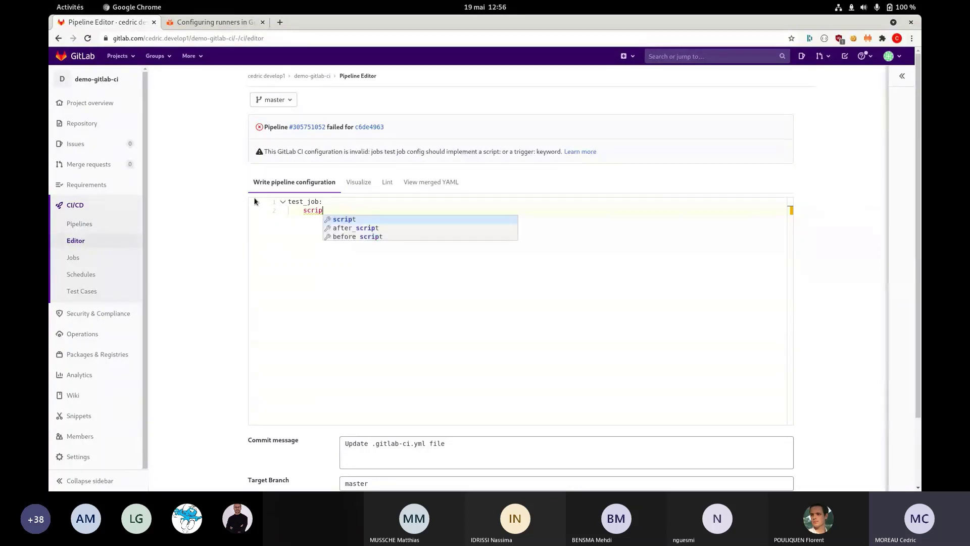
type("t:")
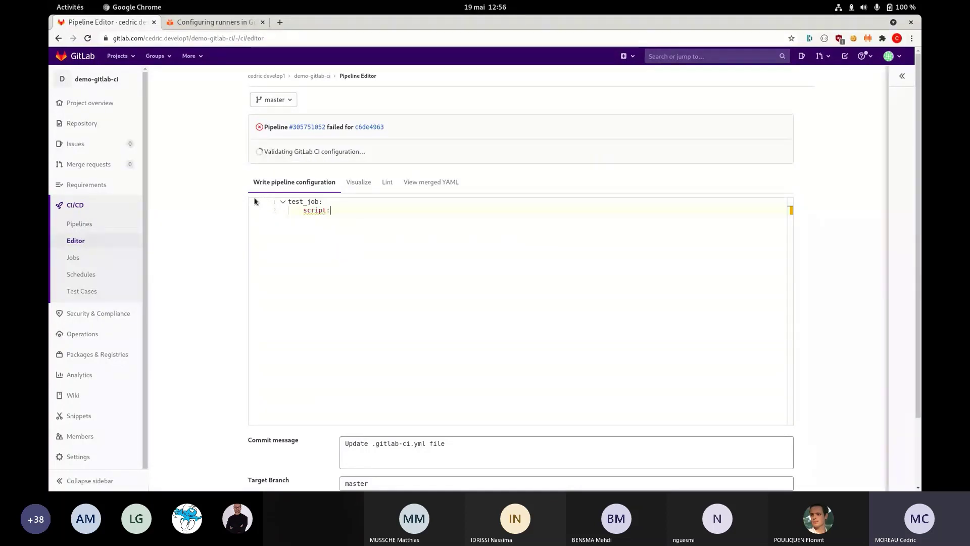
type(" echo ")
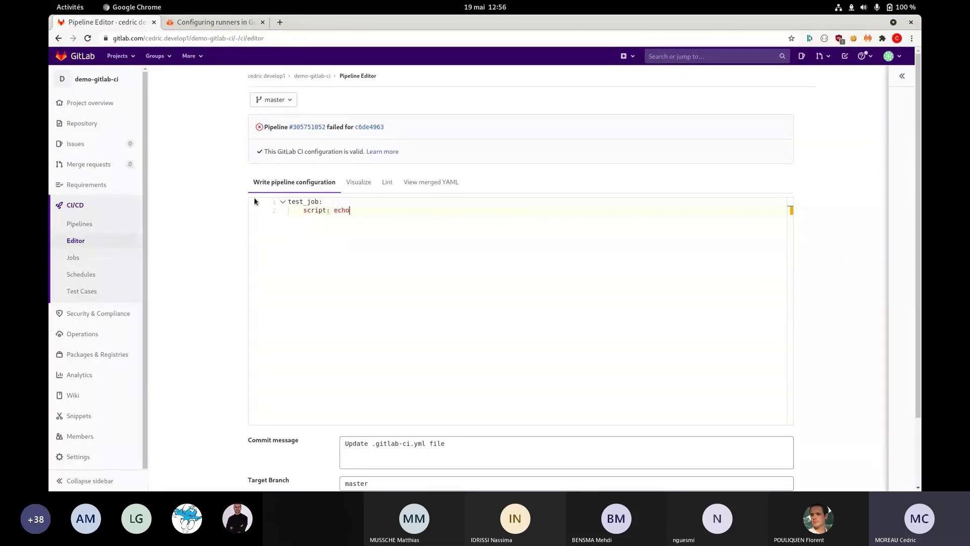
type("'")
type("exec")
type("t")
type("ution ")
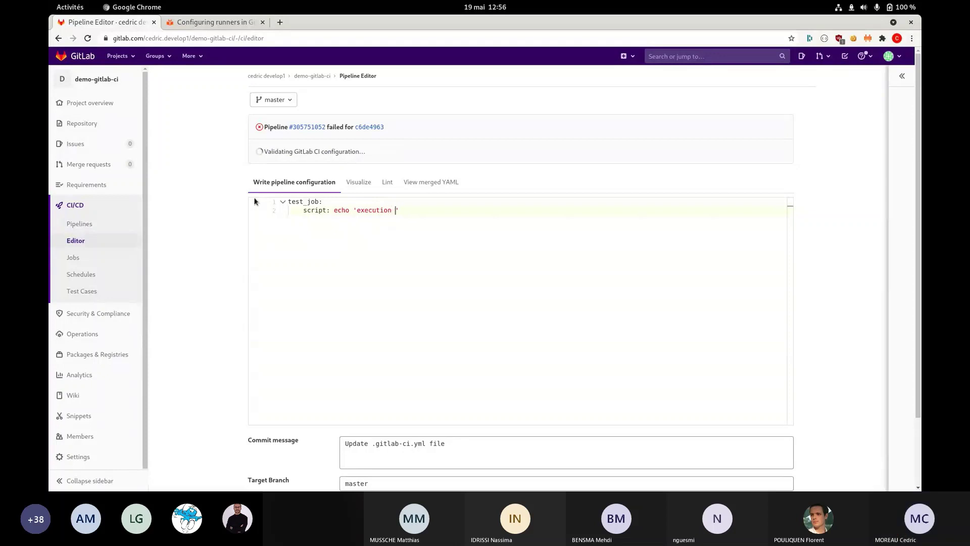
type("du jon")
key("BackSpace")
type("b")
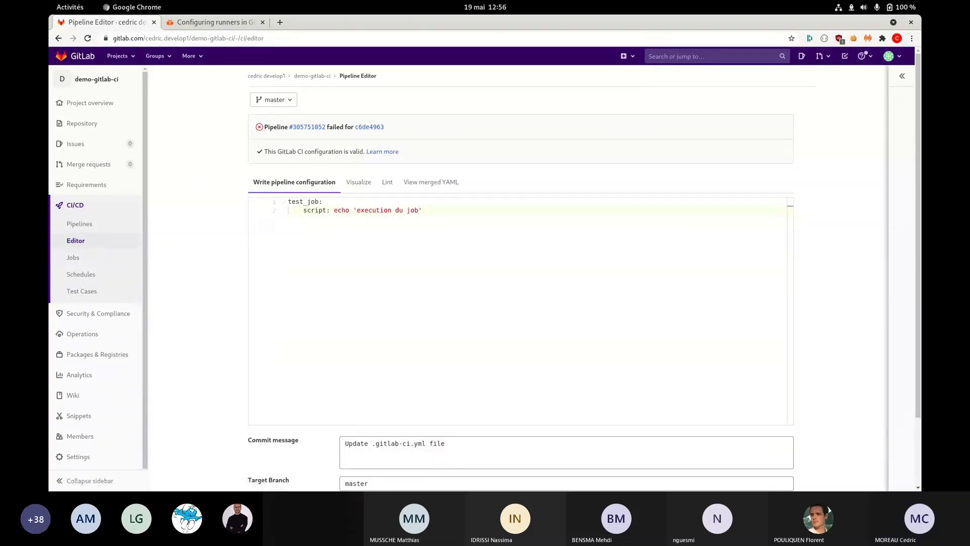
Commit the configuration to master with the message "execution du job (montrer test CI lint)".
key("alt+Tab")
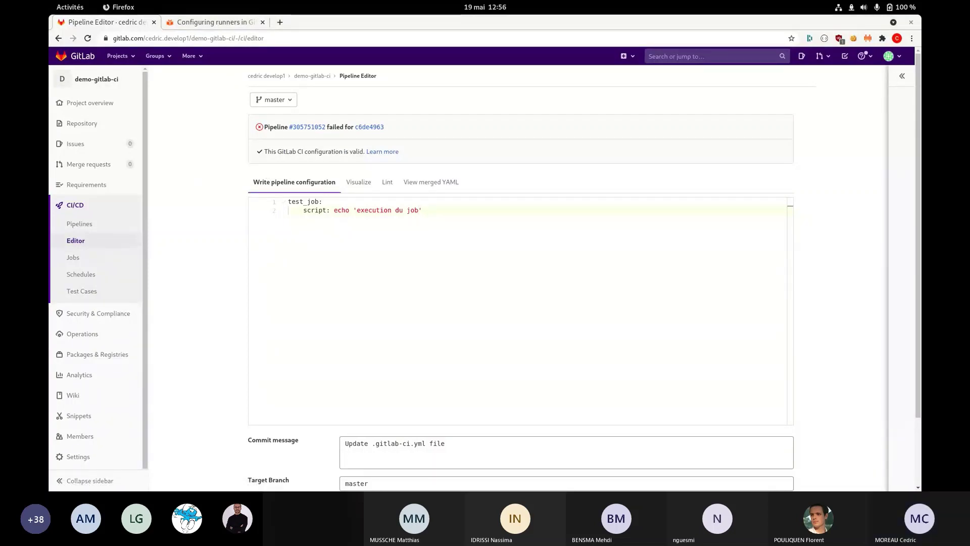
scroll(398, 390, "down", 3)
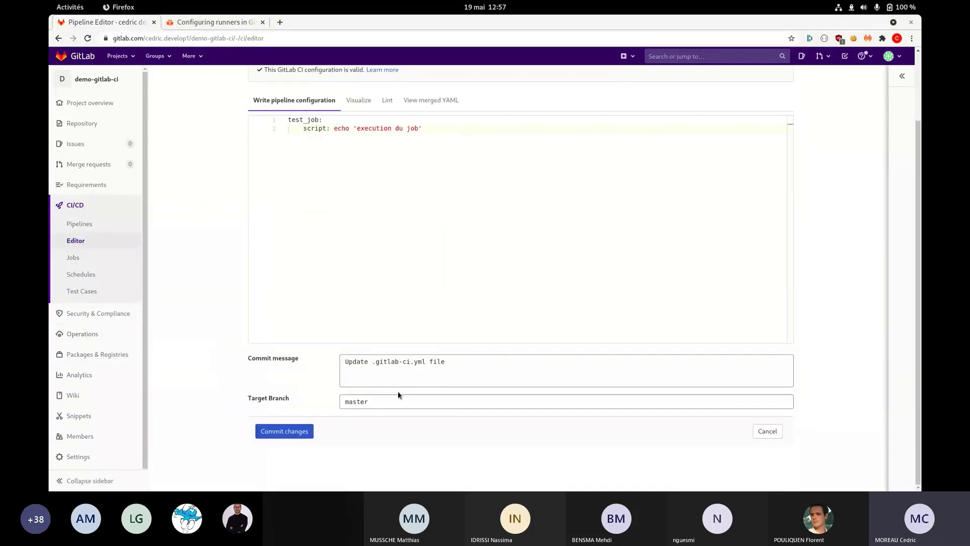
triple_click(454, 367)
type("execution du job (montrer test CI lint)")
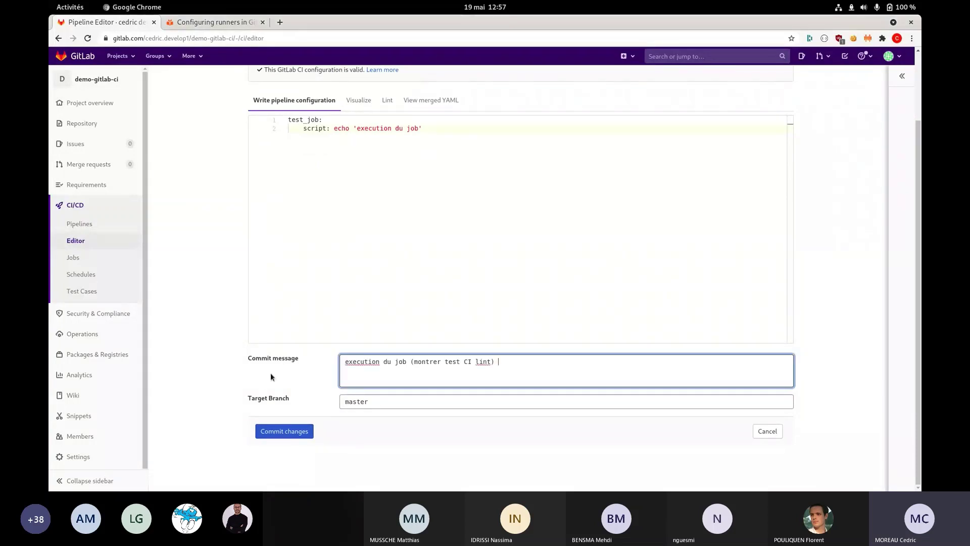
left_click(273, 431)
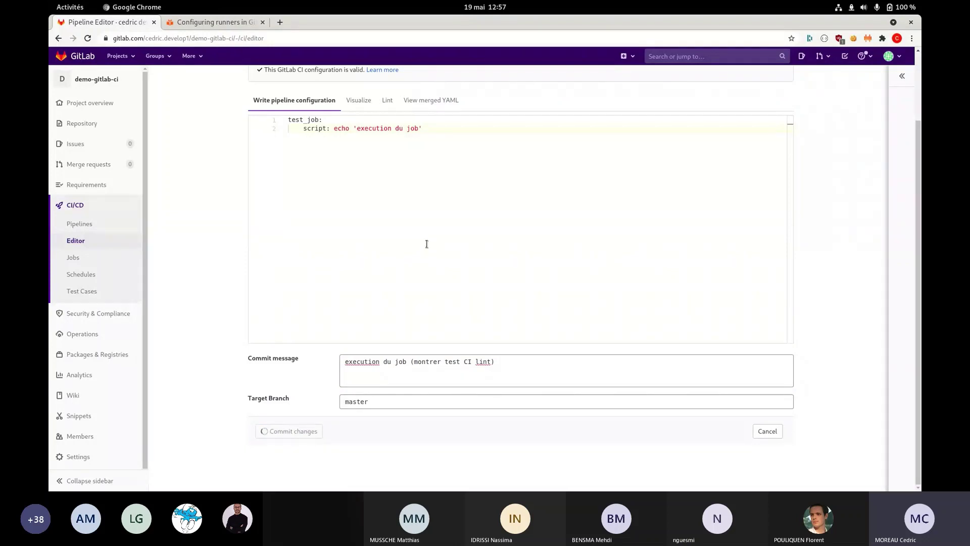
Open the pipeline list and refresh it to follow the status and test stage of the new commit's pipeline.
left_click(77, 224)
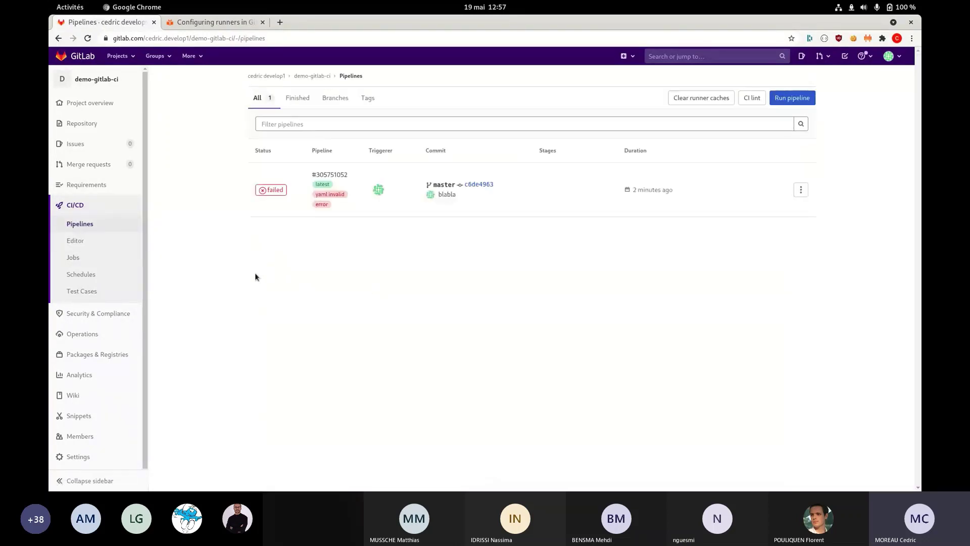
left_click(88, 36)
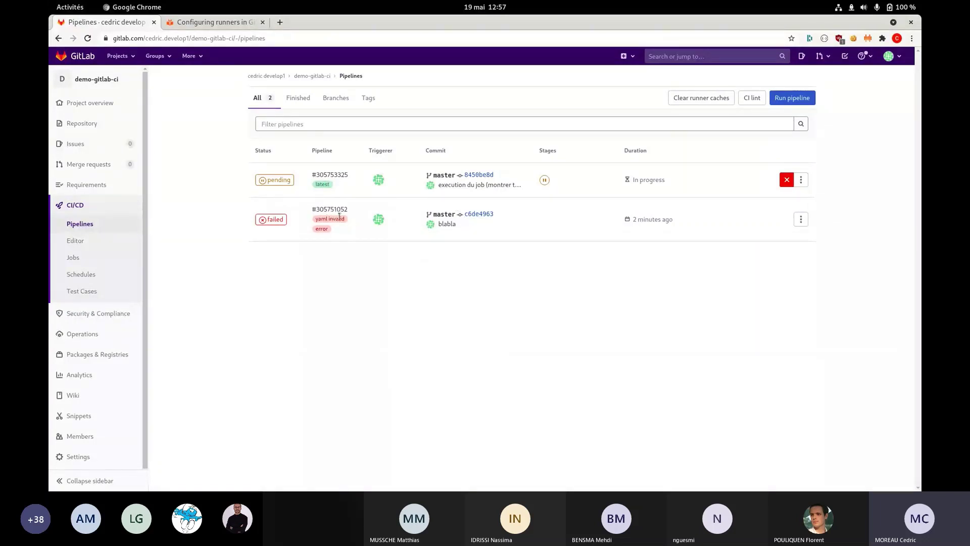
mouse_move(325, 184)
left_click(88, 39)
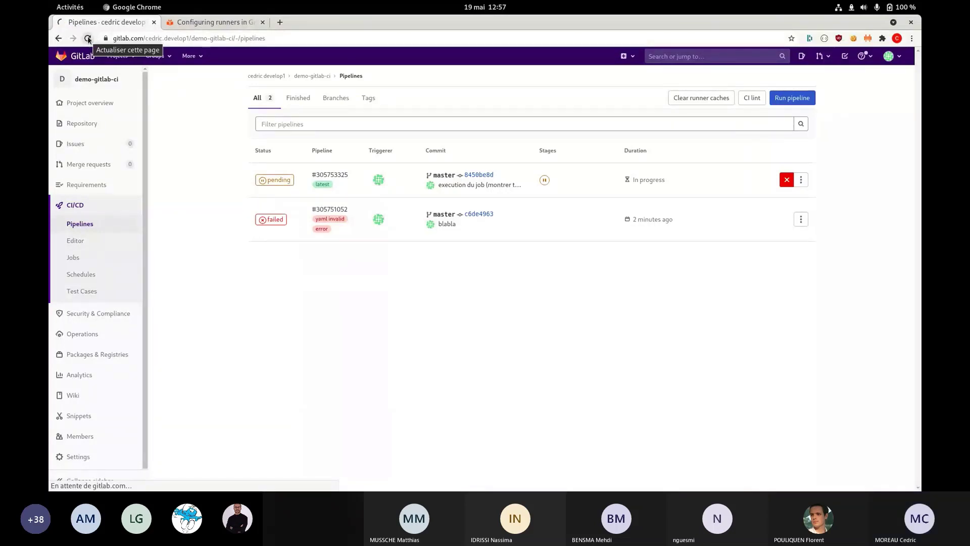
left_click(88, 39)
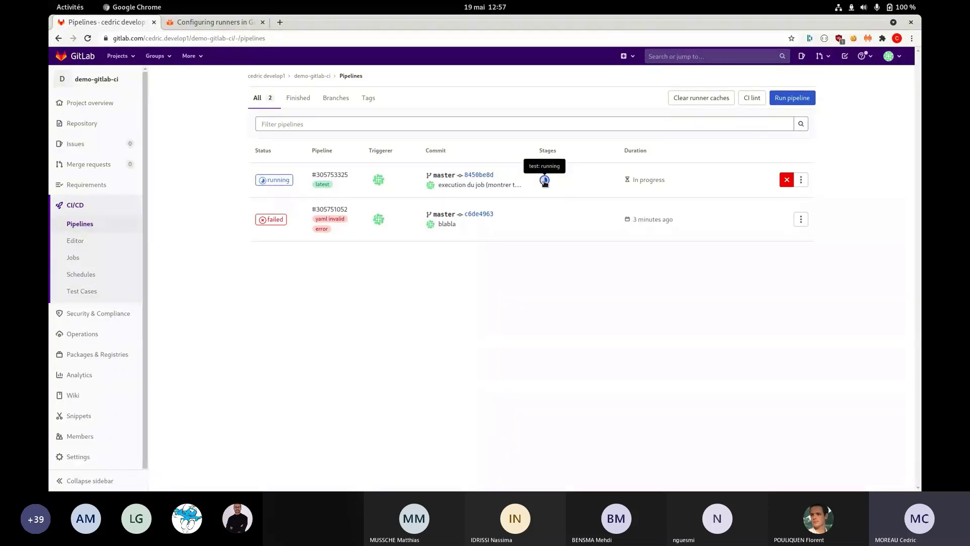
Open test_job from the newest pipeline and read its log from runner preparation through the echo command to the final result.
left_click(331, 175)
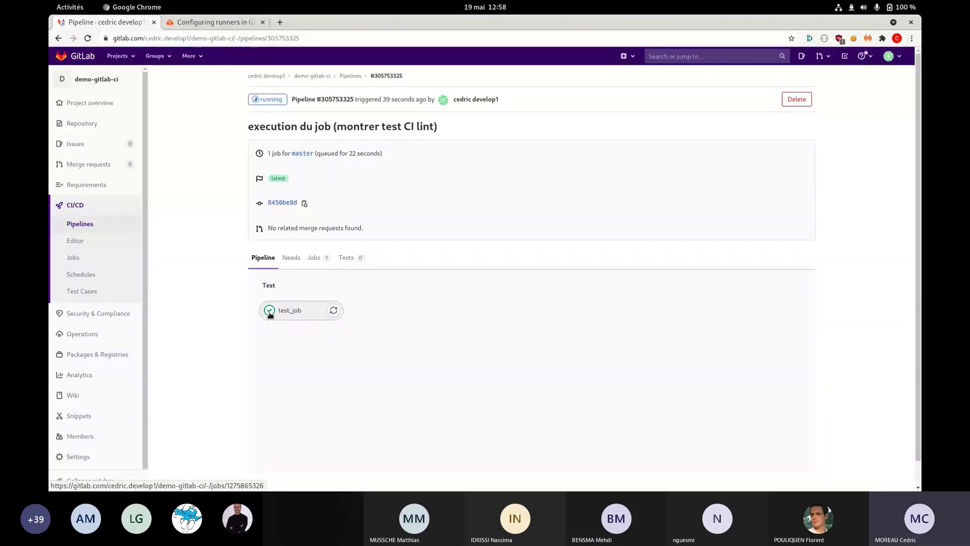
left_click(269, 311)
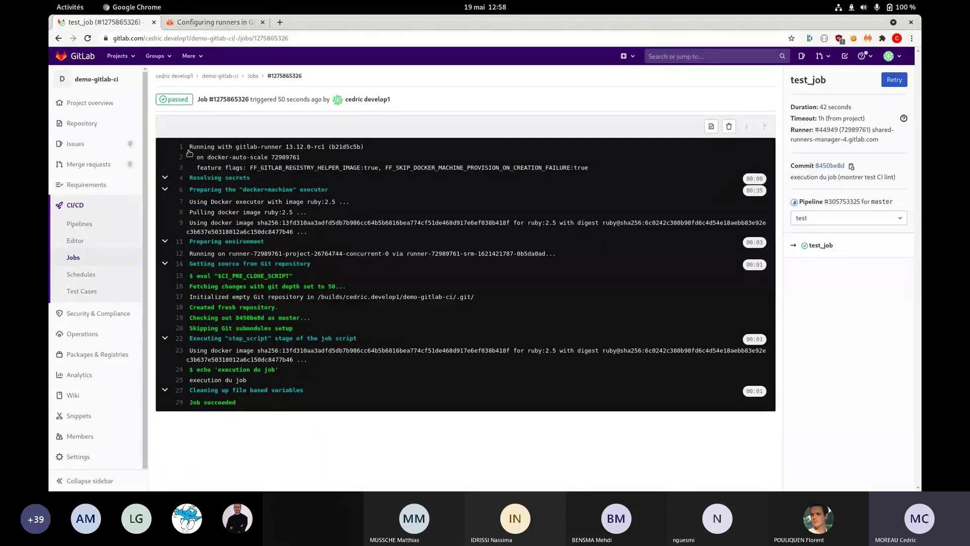
left_click_drag(188, 146, 390, 326)
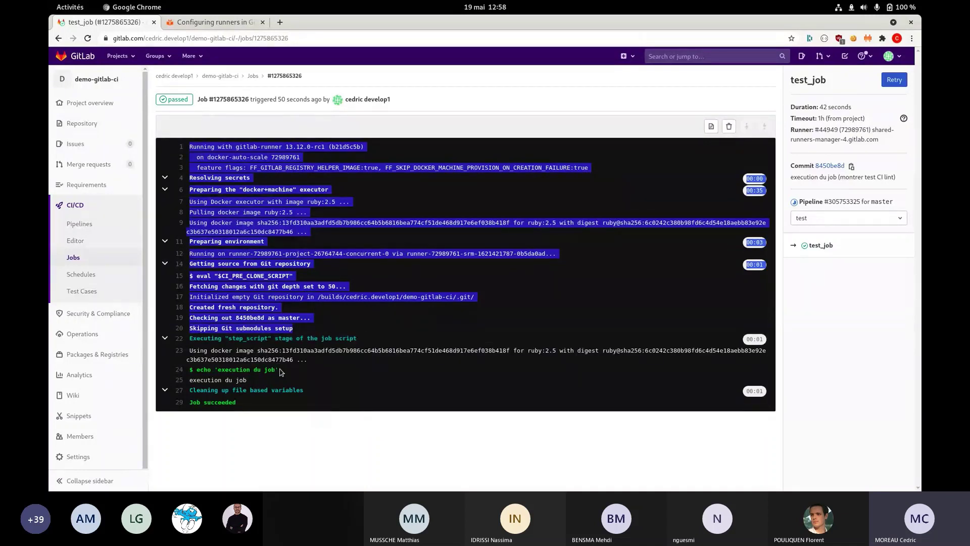
left_click_drag(282, 372, 196, 372)
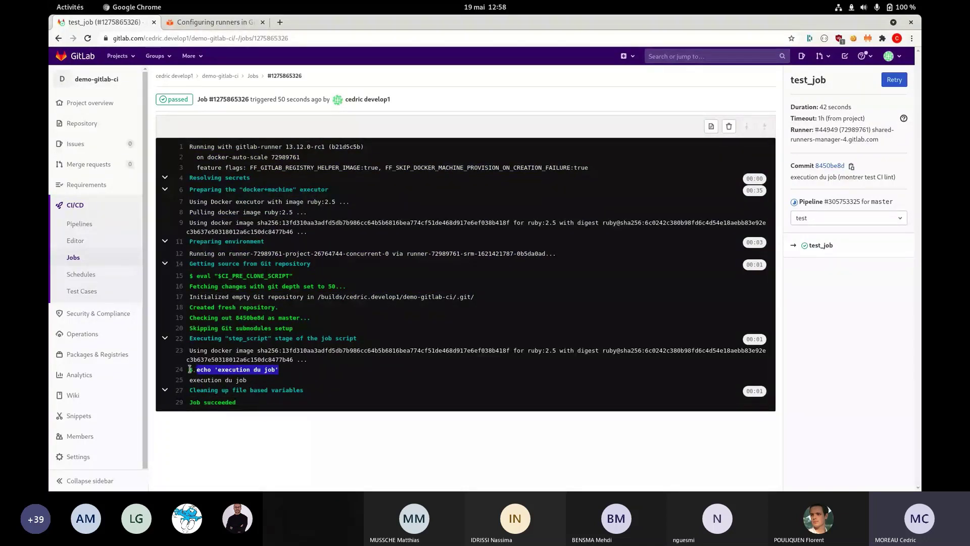
mouse_move(196, 369)
left_mouse_down()
mouse_move(286, 372)
mouse_move(190, 382)
left_mouse_up()
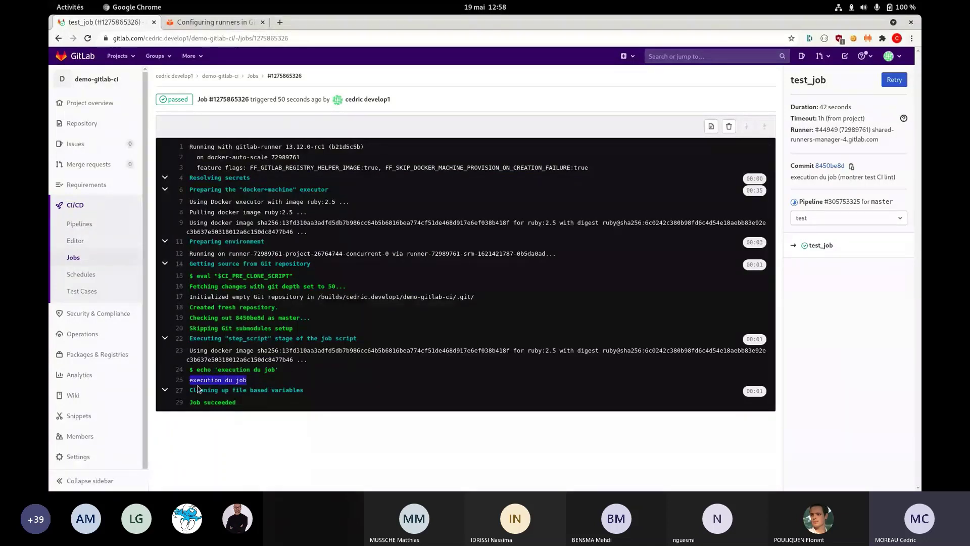
left_click_drag(237, 402, 189, 403)
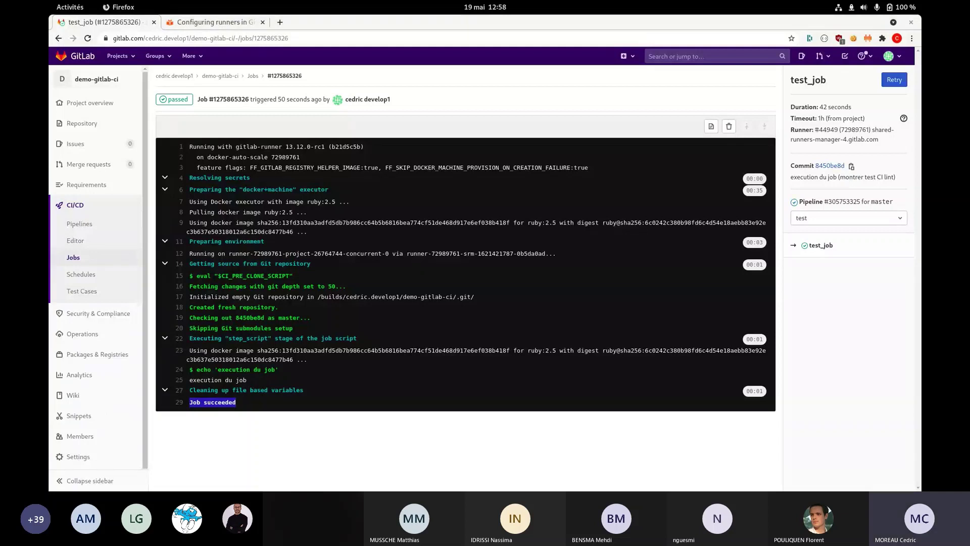
Reopen the pipeline editor and add a second job named job2 below test_job, separated by a blank line.
left_click(79, 241)
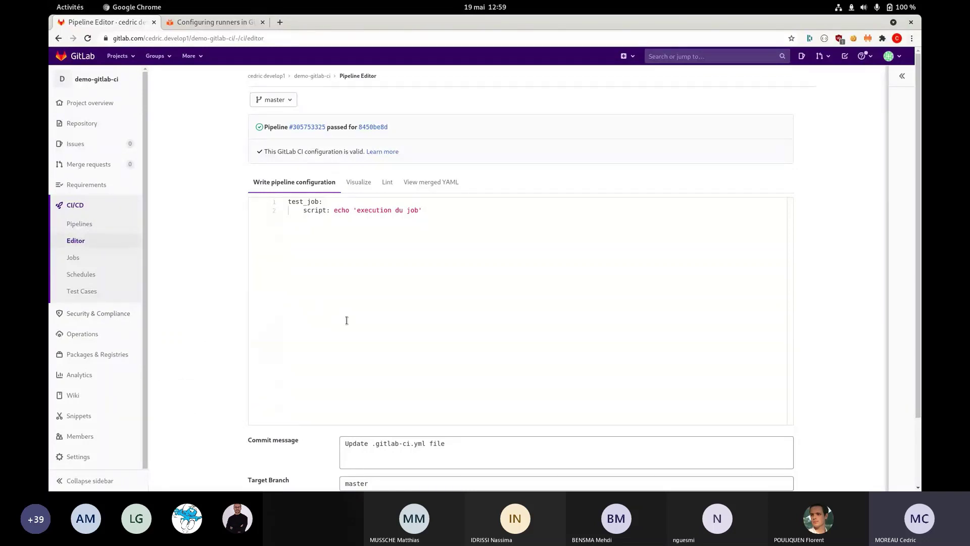
left_click(440, 214)
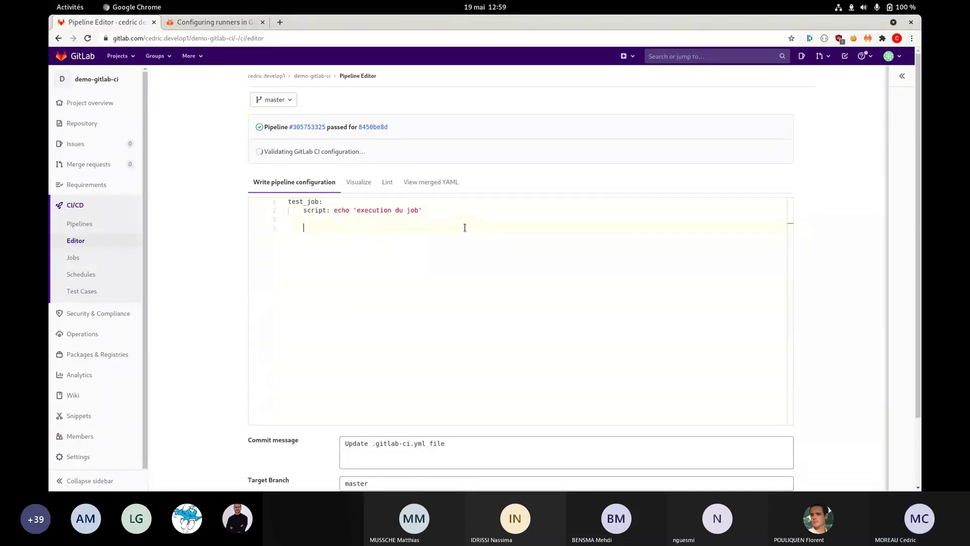
key("Return")
key("BackSpace")
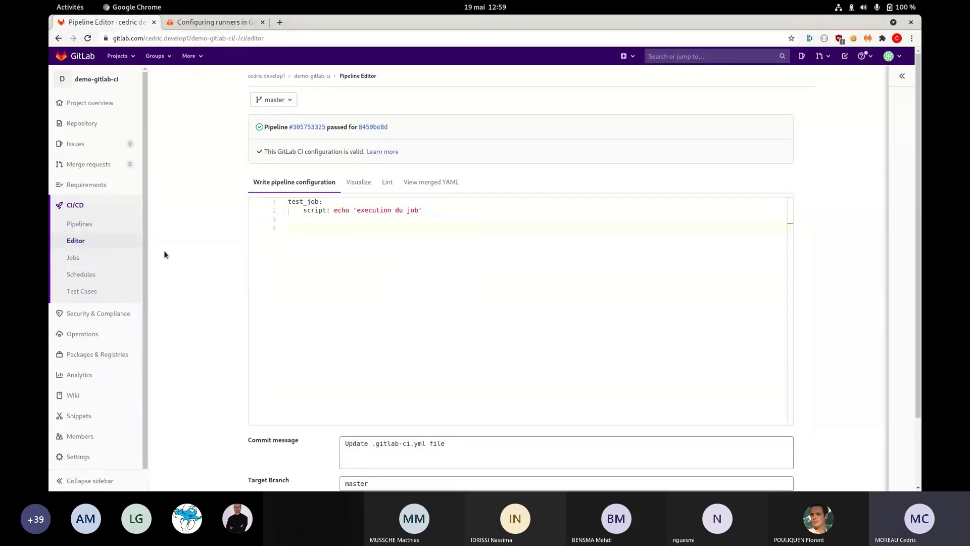
type("job")
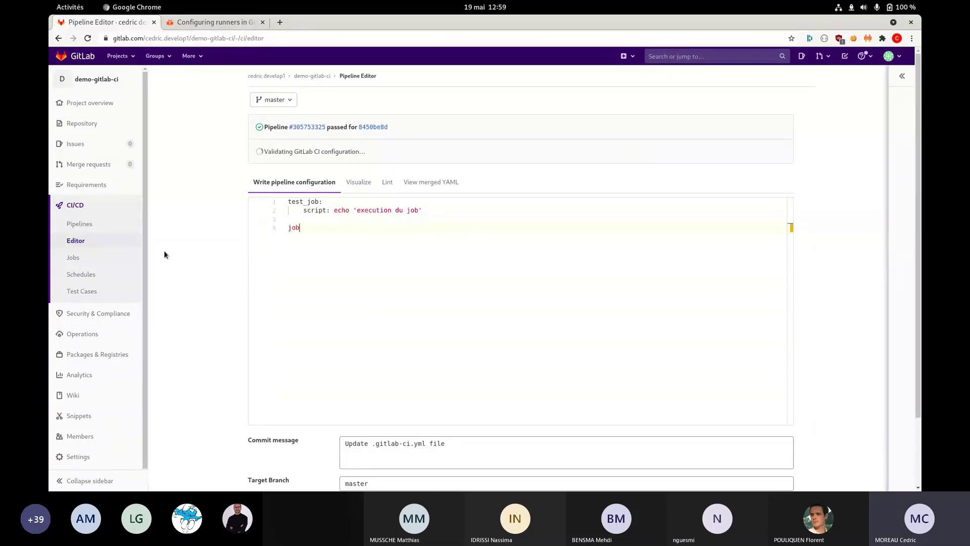
type("2:")
key("Return")
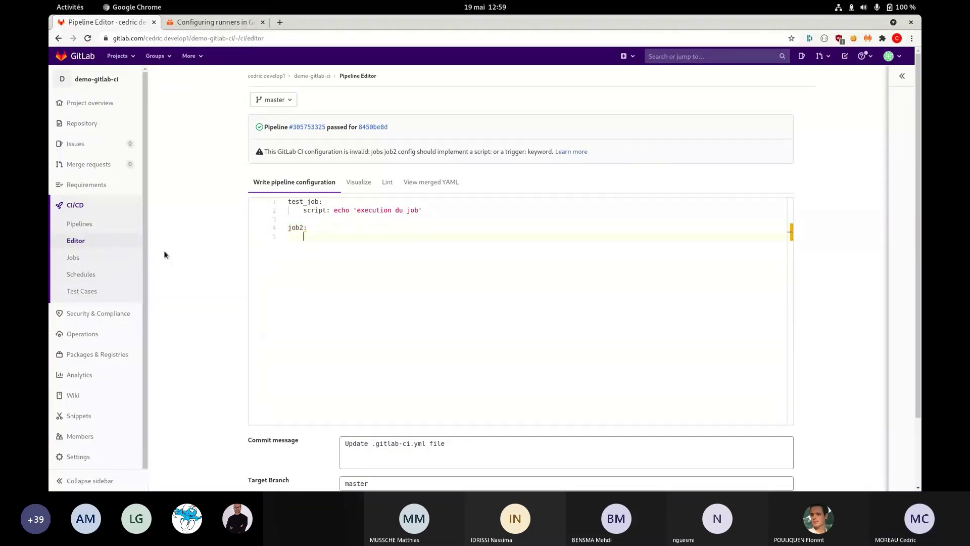
Add a script list to job2 containing one echo command with an empty quoted string.
type("sc")
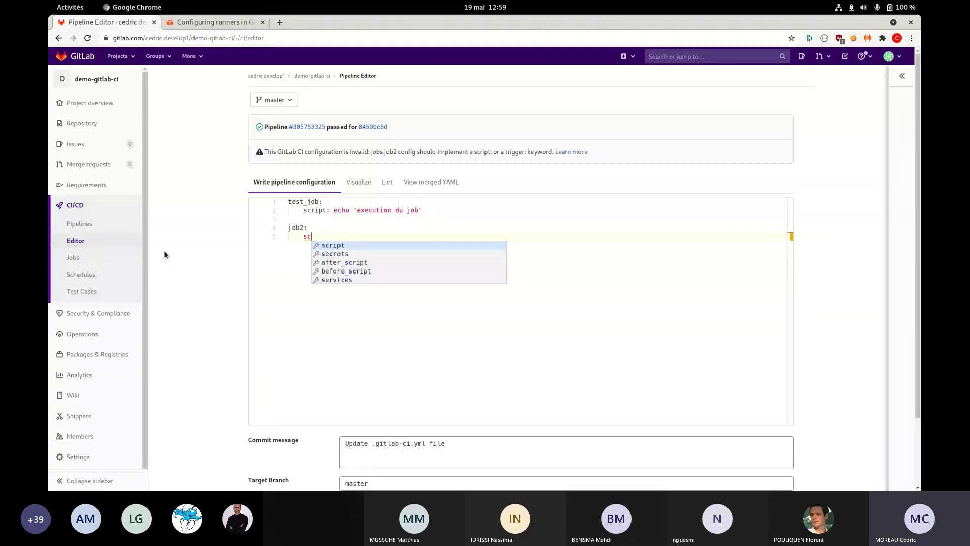
key("Return")
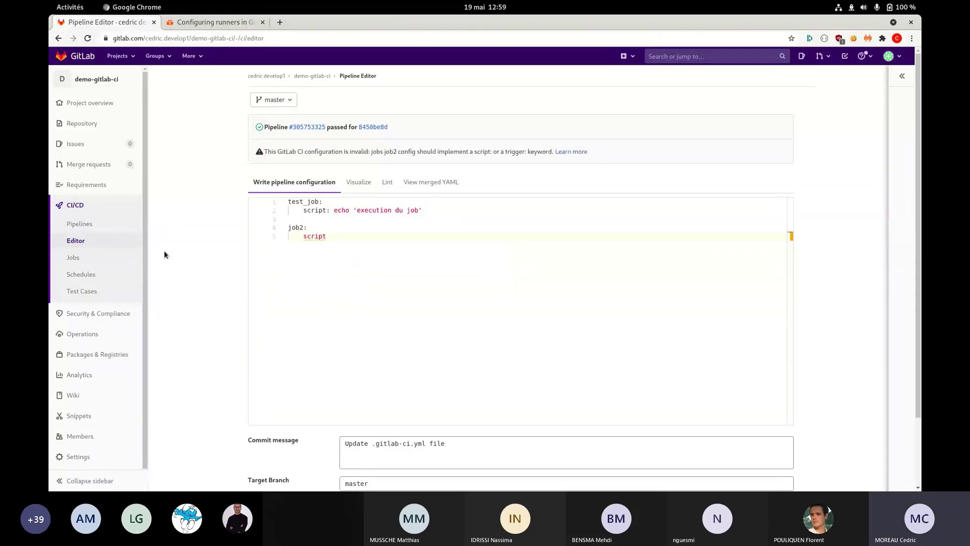
type(":")
key("Return")
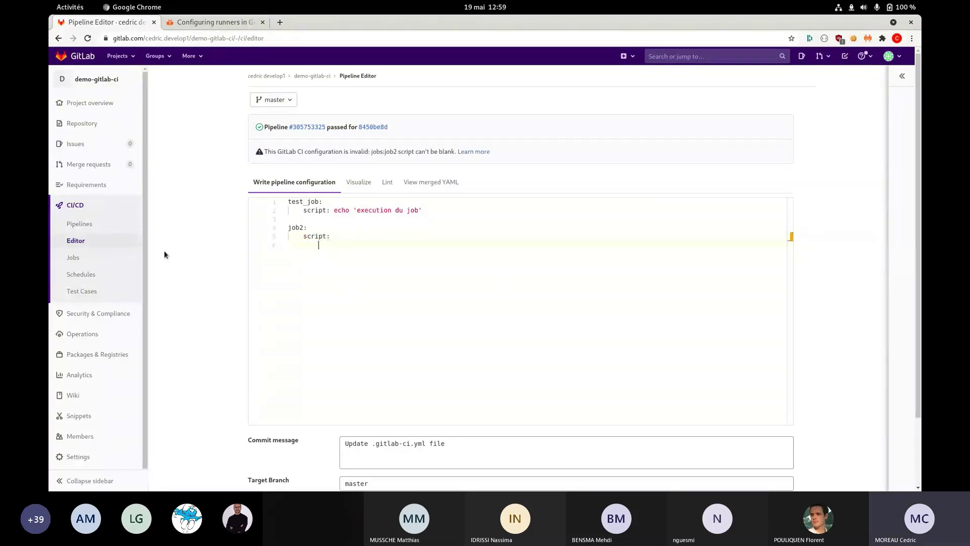
type("-")
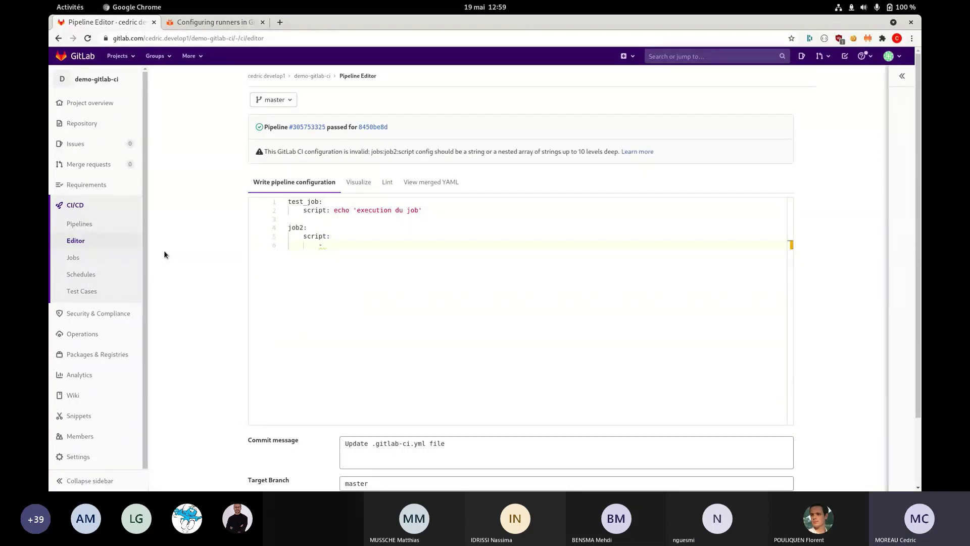
type(" echo")
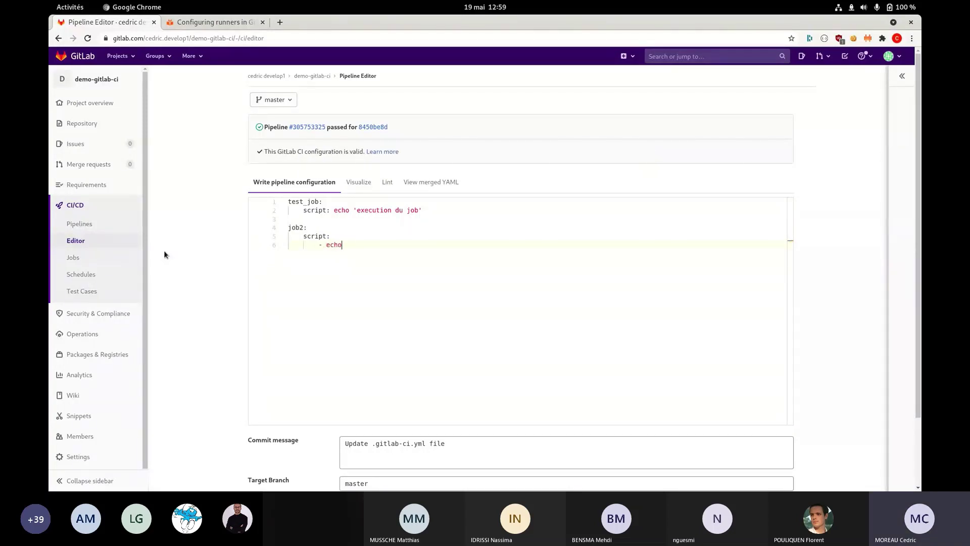
type(" ''")
Copy the text "execution du job" from test_job's script into the quotes of job2's echo command.
left_click_drag(358, 210, 419, 212)
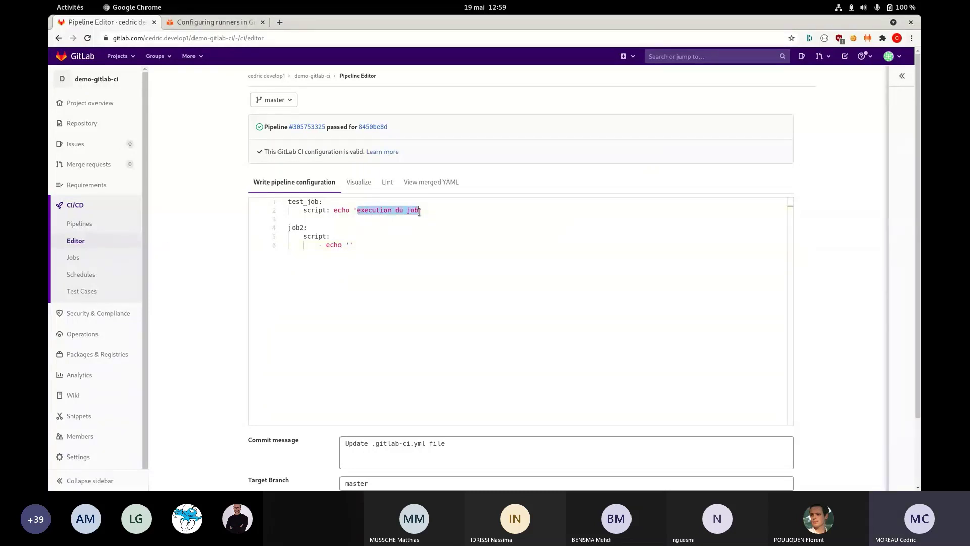
key("ctrl+c")
left_click(352, 246)
key("ctrl+v")
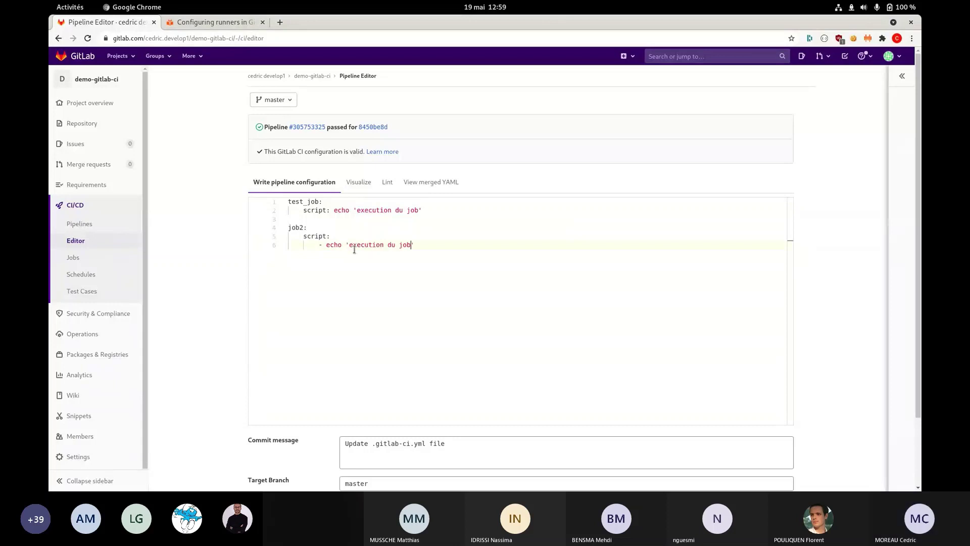
Change job2's echo text to 'execution du job2' and add a printenv entry plus a new empty list entry below it.
type("2")
key("End")
key("Return")
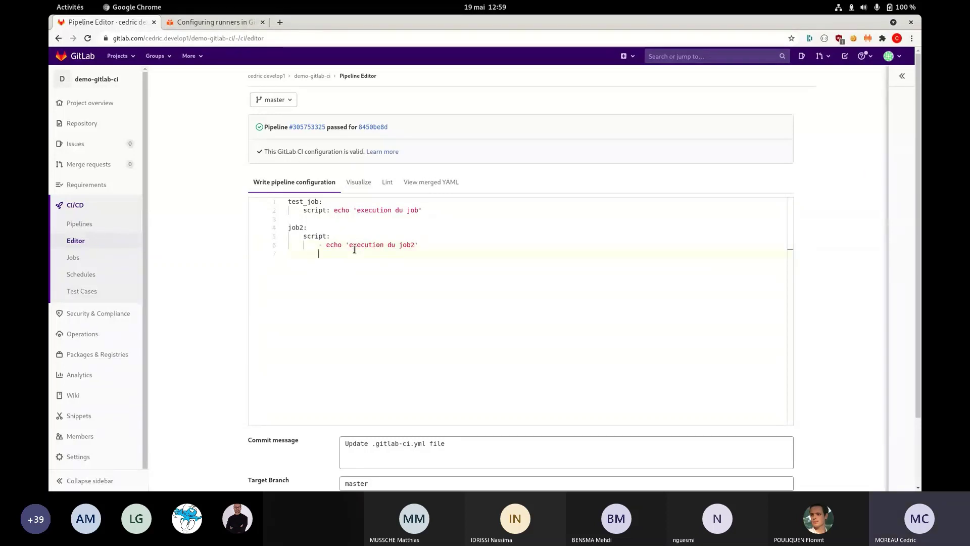
type("-")
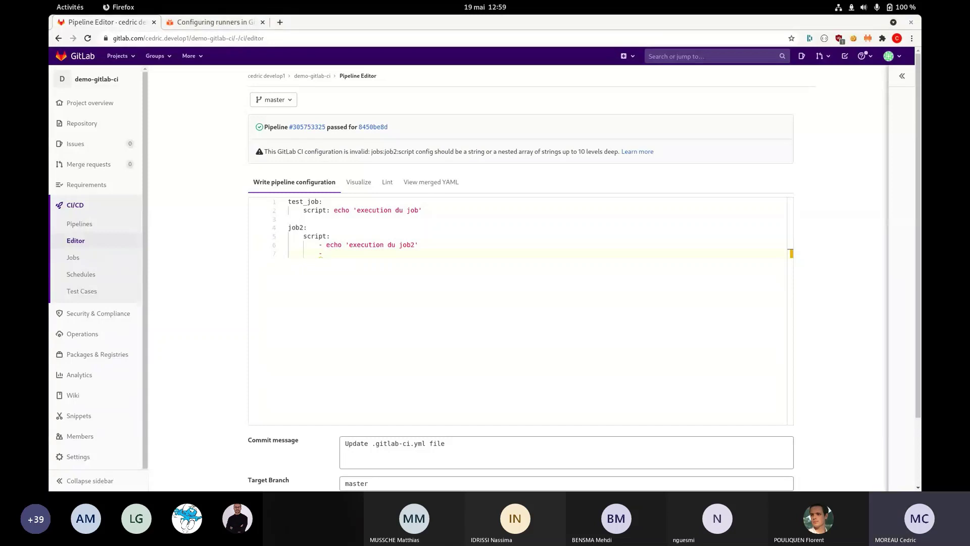
type(" printenv")
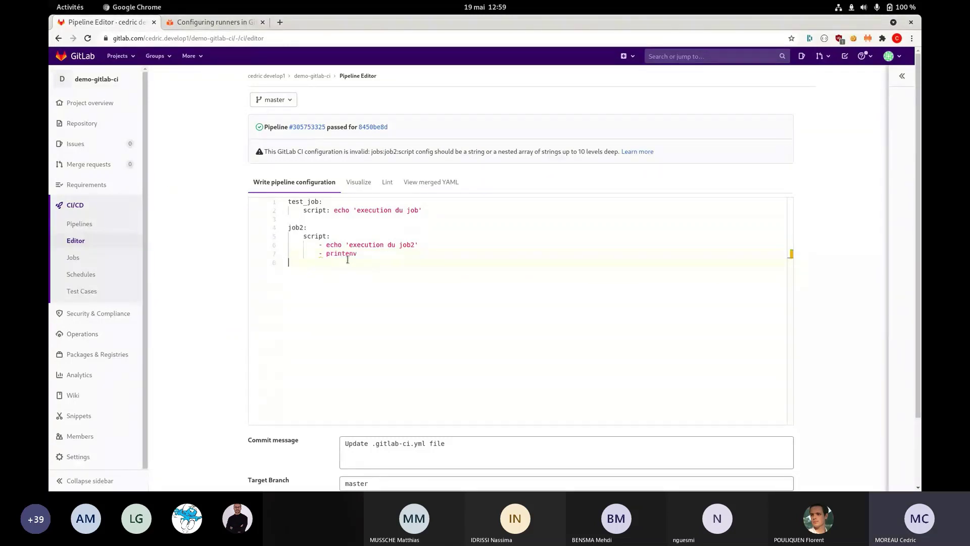
key("Return")
left_click(365, 253)
key("Return")
type("-")
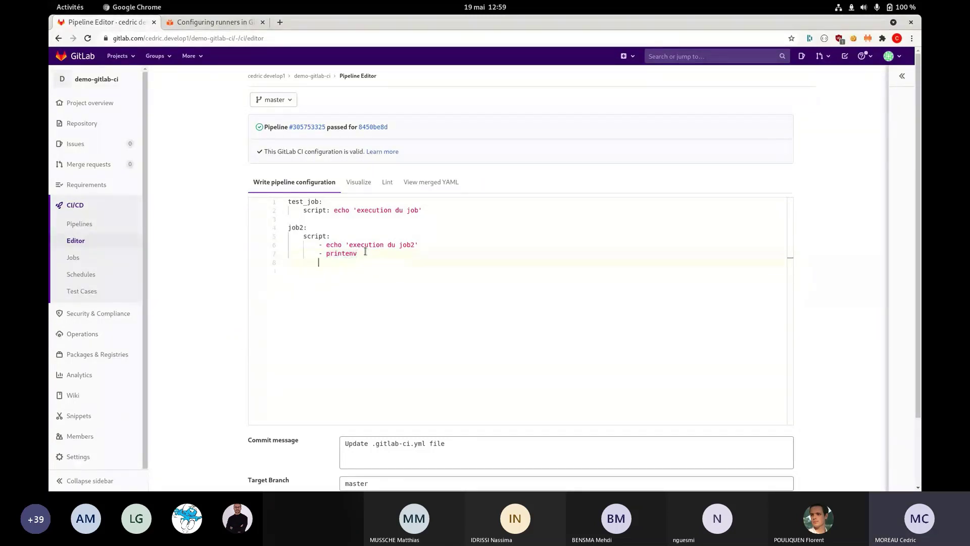
Switch to IntelliJ IDEA and open its terminal for the demo-gitlab-ci project, enlarged to fill most of the window.
key("super")
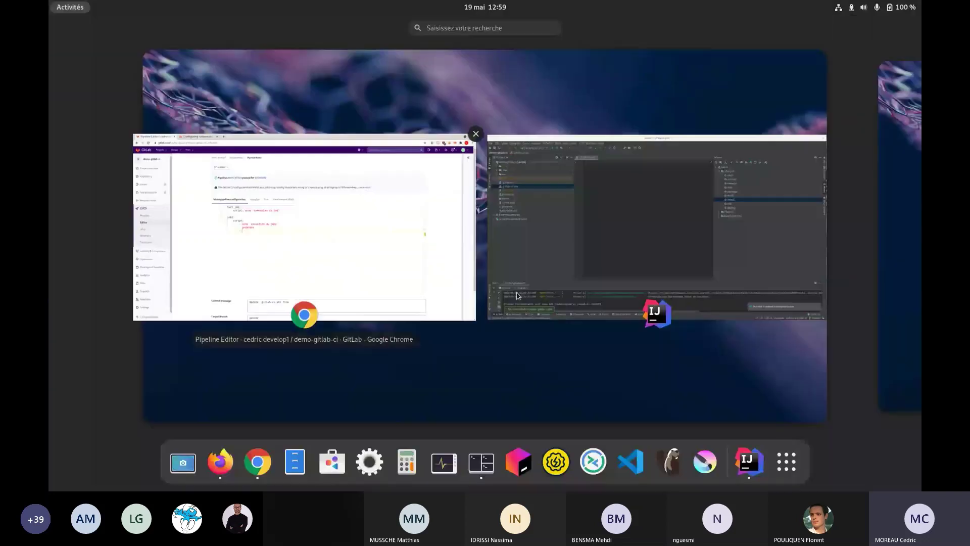
left_click(622, 214)
left_click_drag(462, 393, 487, 172)
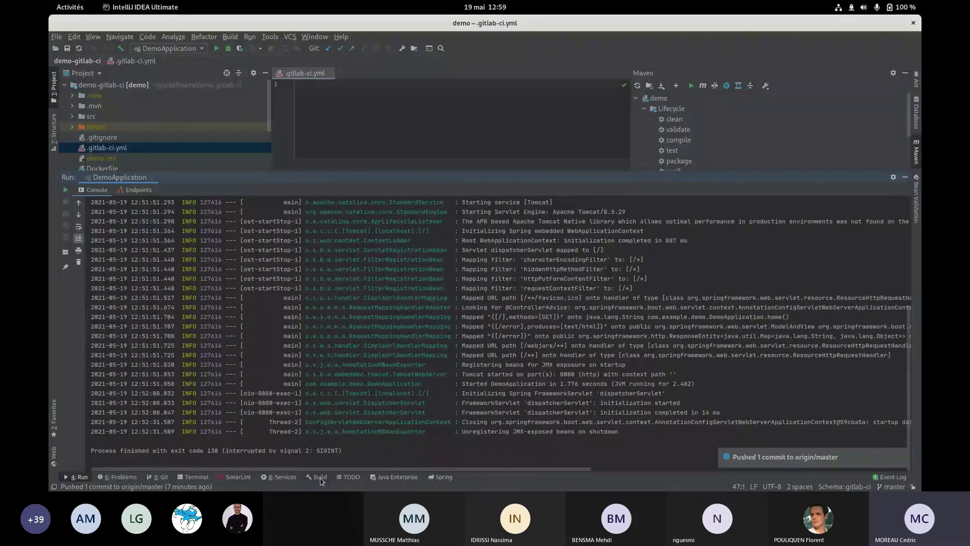
left_click(196, 476)
left_click_drag(357, 342, 447, 122)
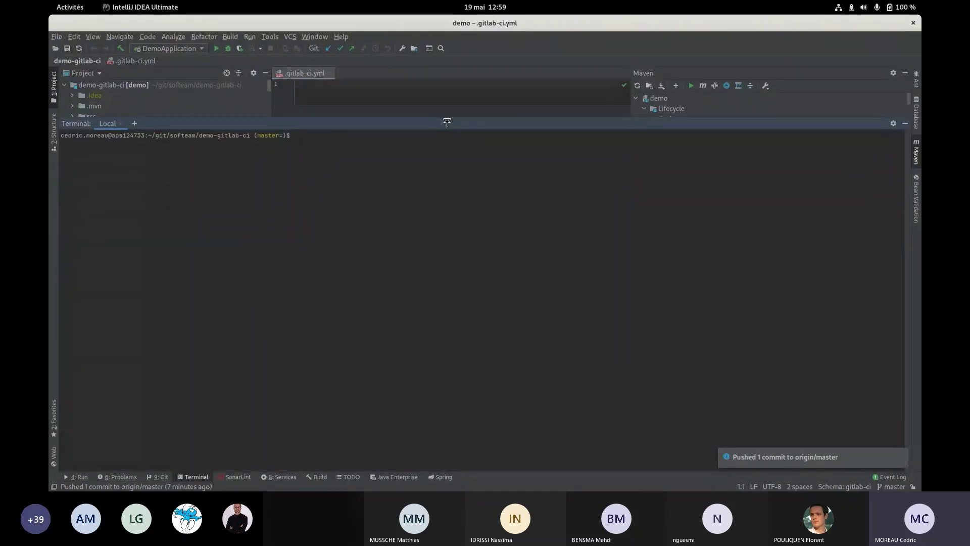
Run printenv in the terminal and review the environment variables from the start of the output, finally shrinking the terminal area.
type("printenv")
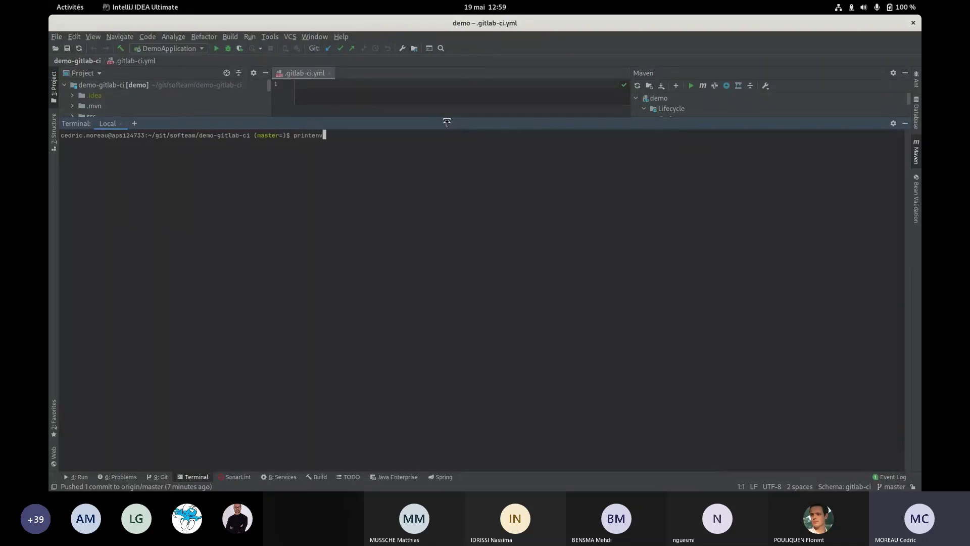
key("Return")
scroll(437, 206, "up", 2)
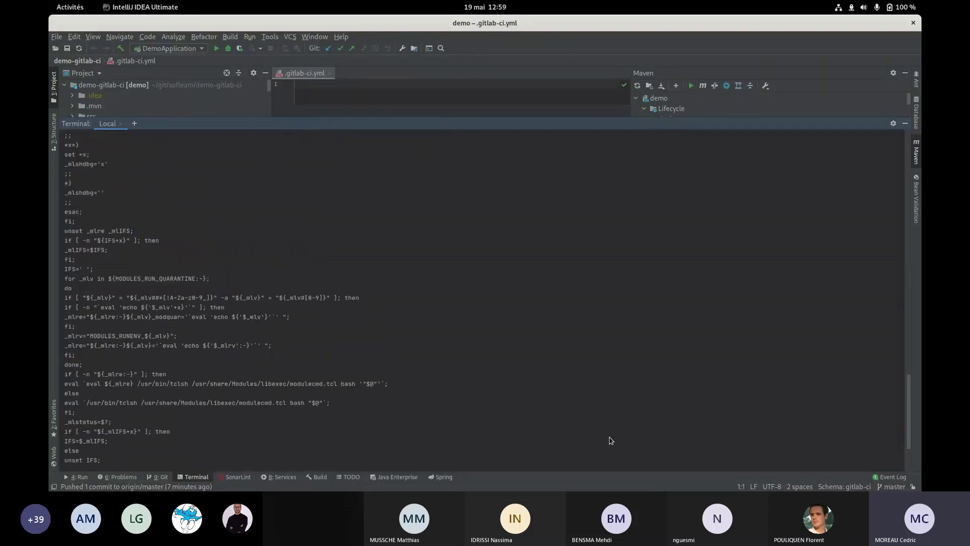
left_click_drag(909, 438, 829, 165)
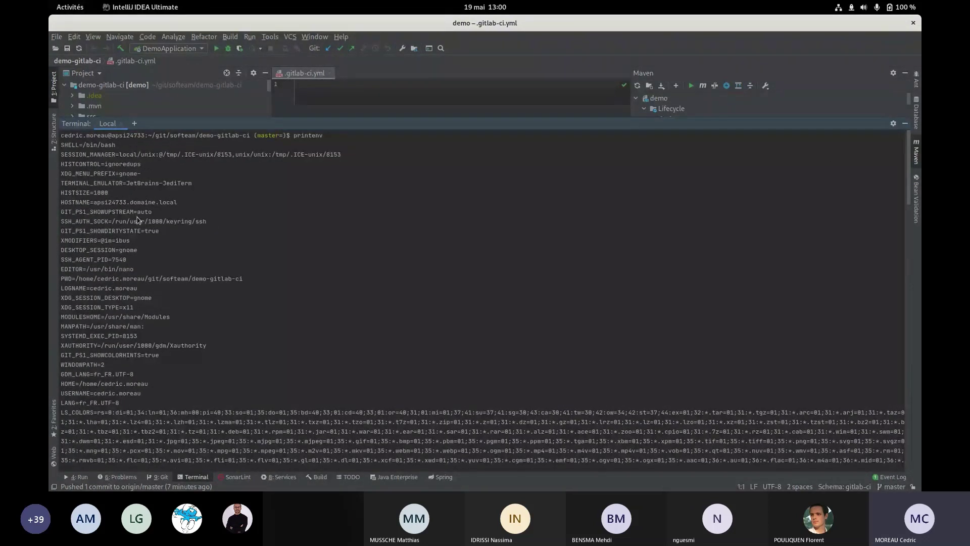
left_click_drag(138, 220, 356, 231)
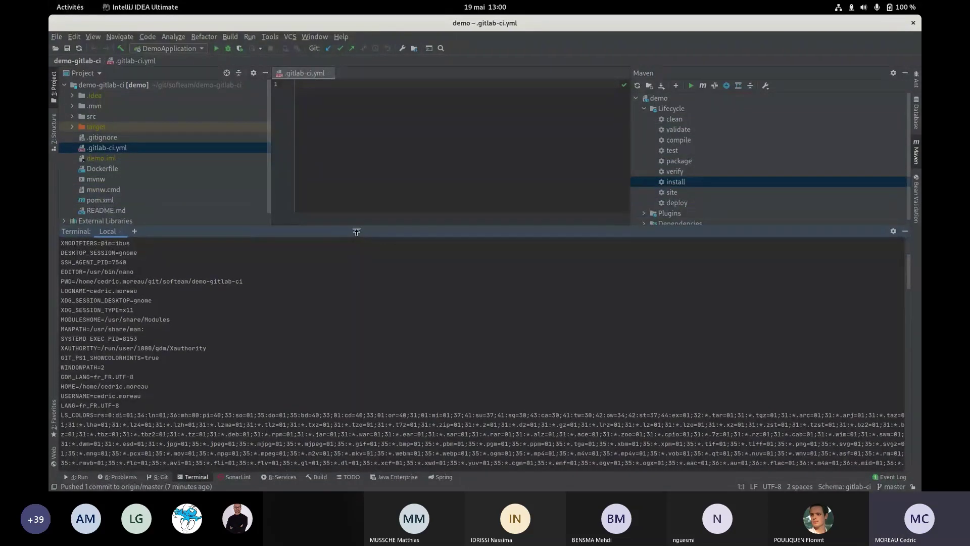
Switch back to the pipeline editor in Chrome and complete job2's third script entry with the command mvn clean compile.
key("super")
left_click(341, 238)
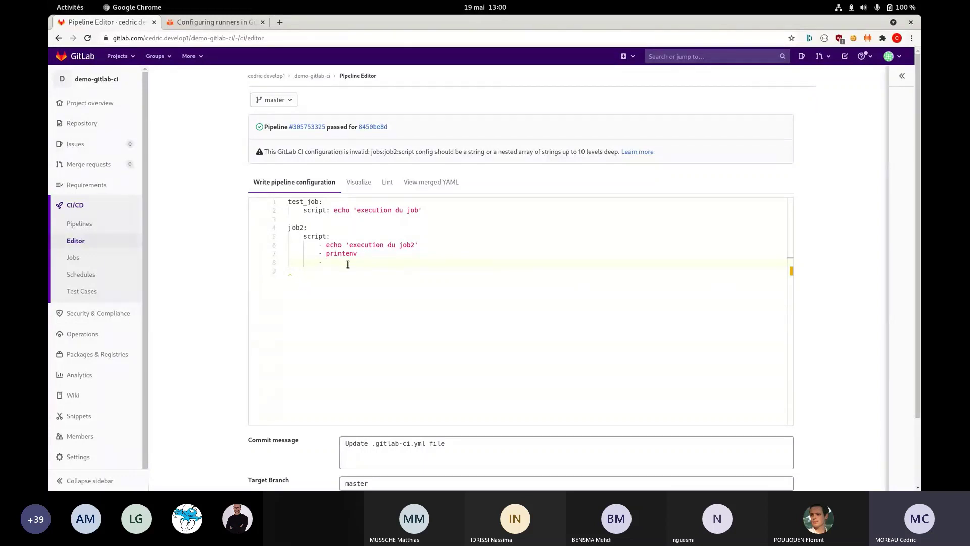
type("mnv")
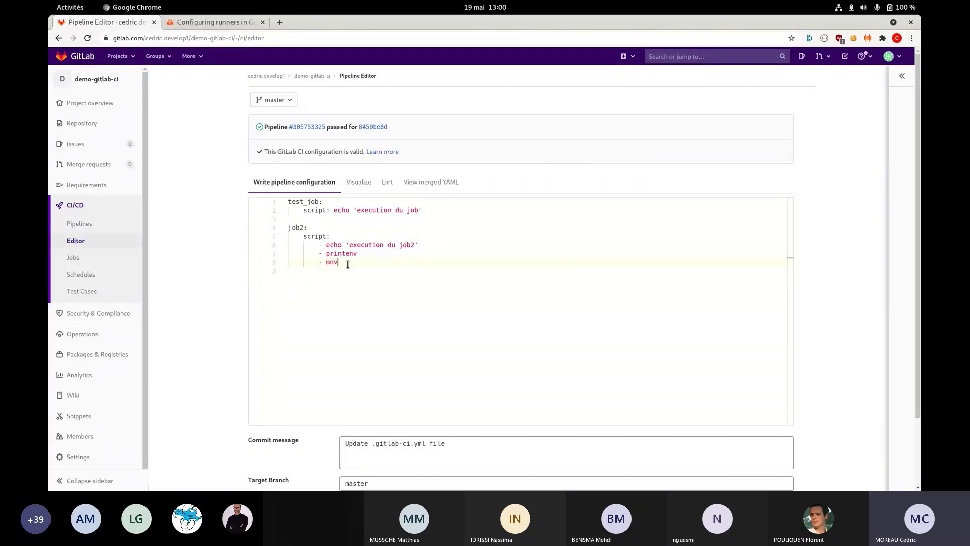
key("BackSpace")
key("BackSpace")
type("vn clean com")
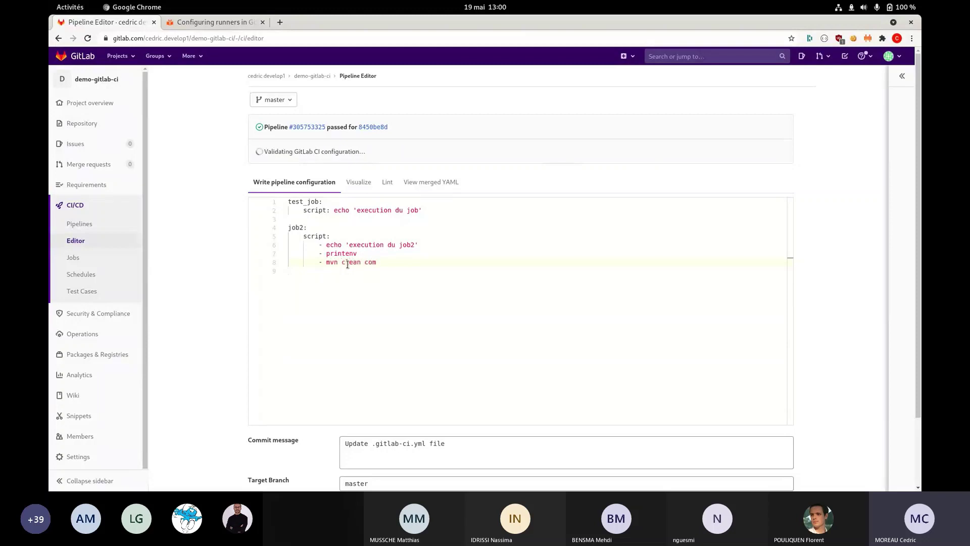
type("pile")
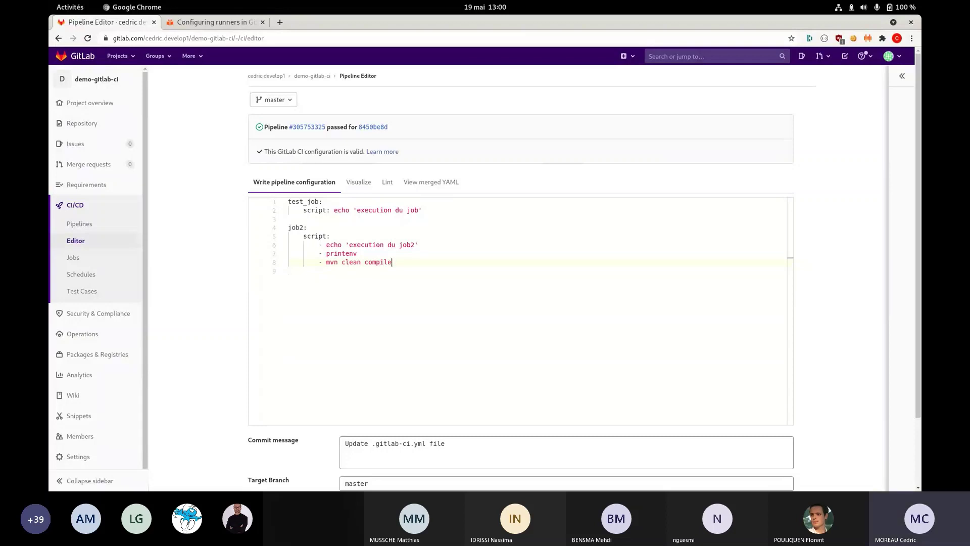
key("alt+Tab")
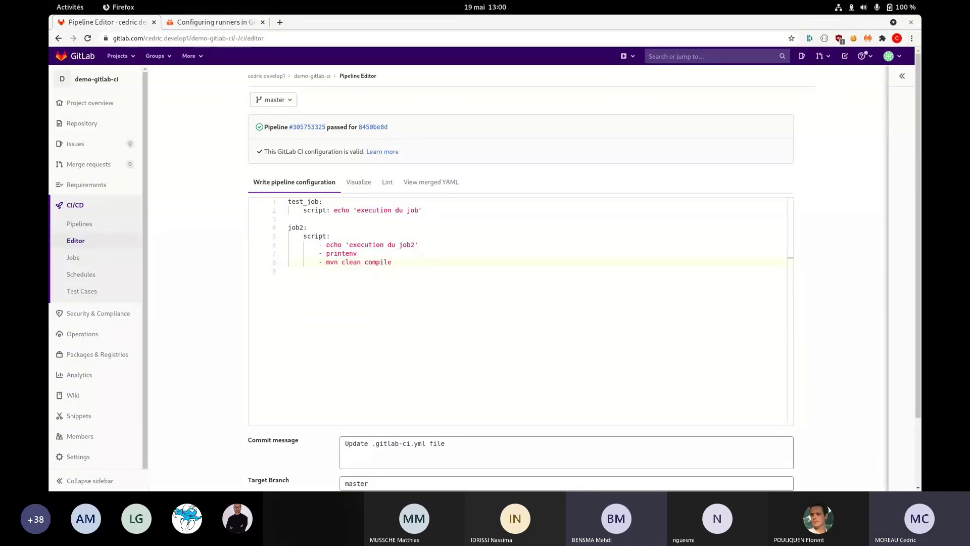
key("XF86AudioLowerVolume")
key("XF86AudioRaiseVolume")
key("super")
key("super")
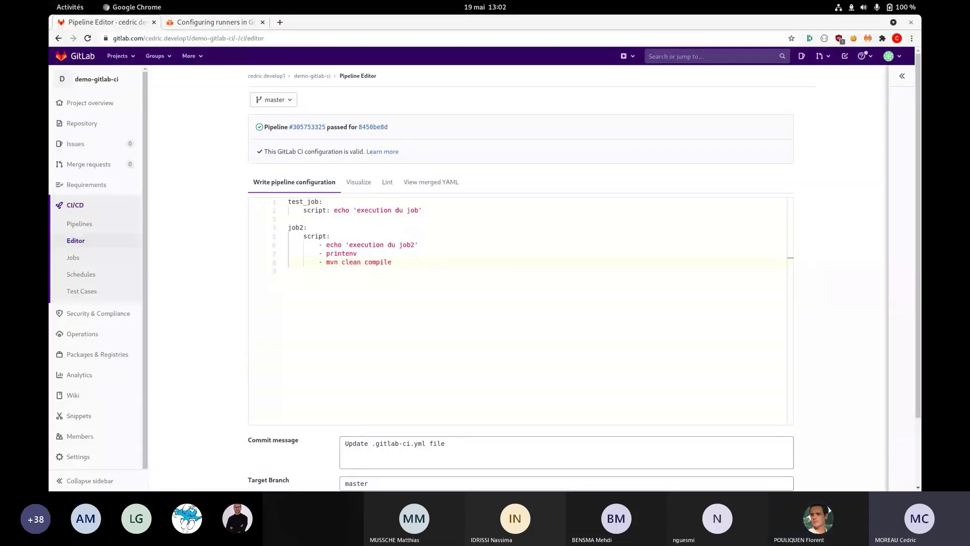
key("super")
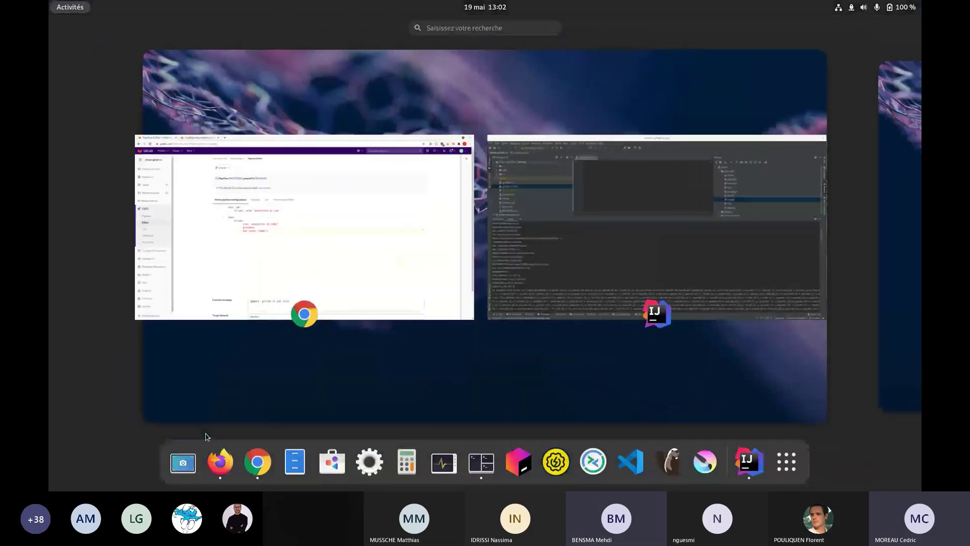
key("super")
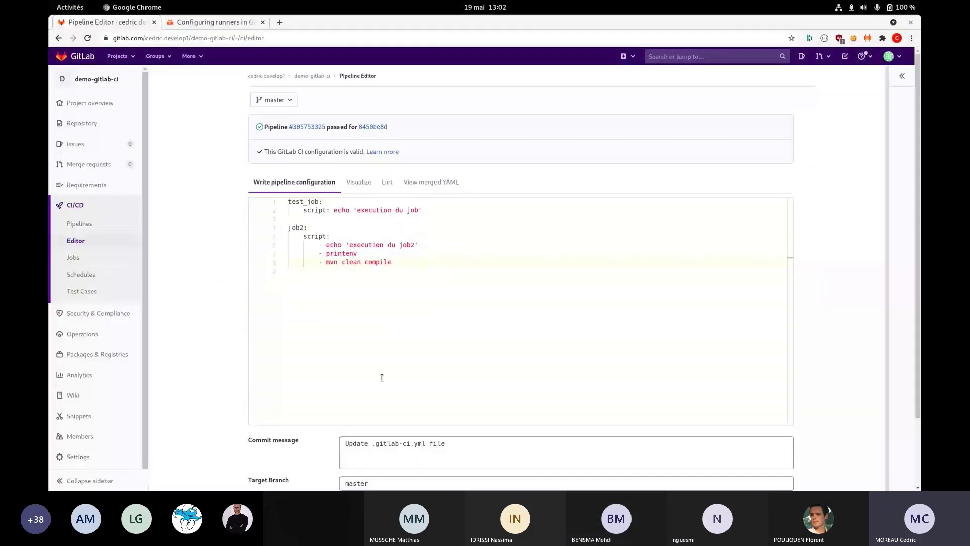
key("super")
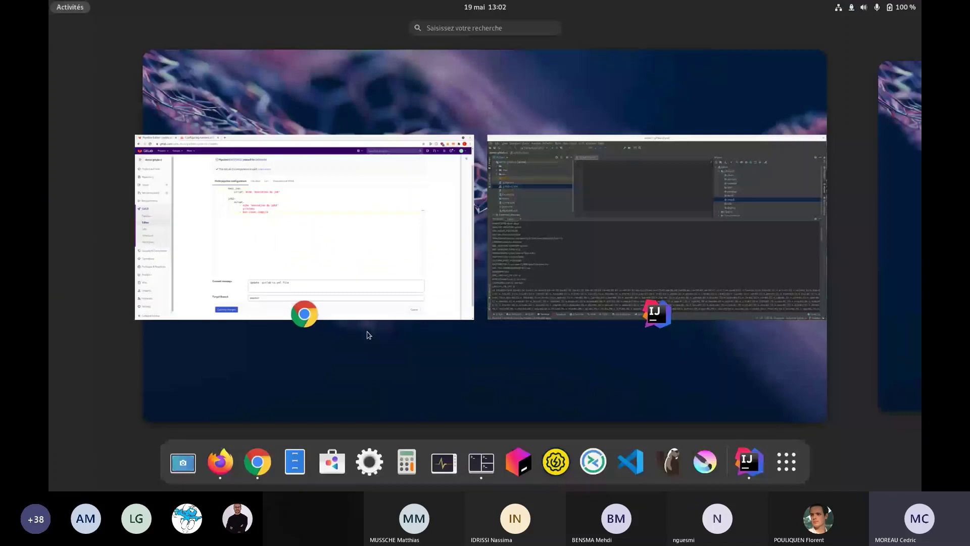
key("super")
key("super")
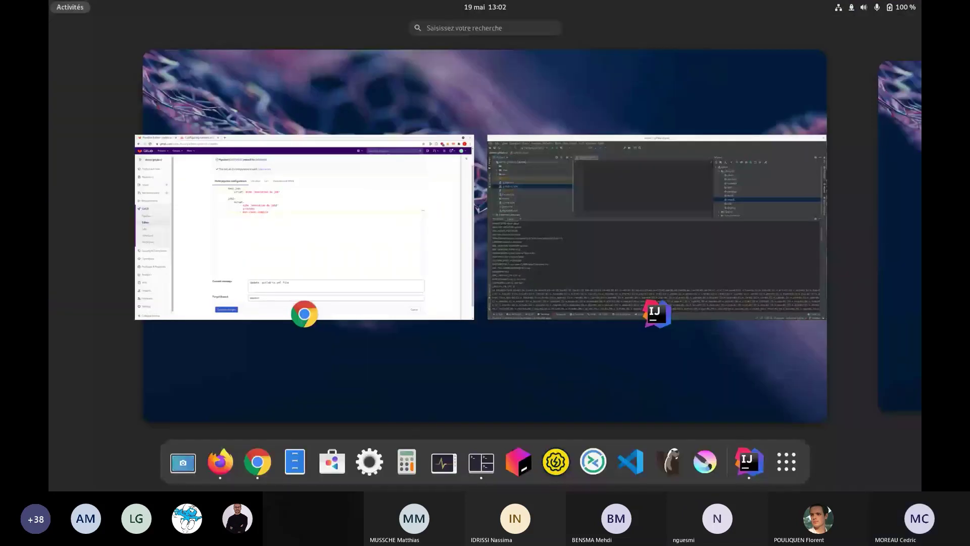
key("super")
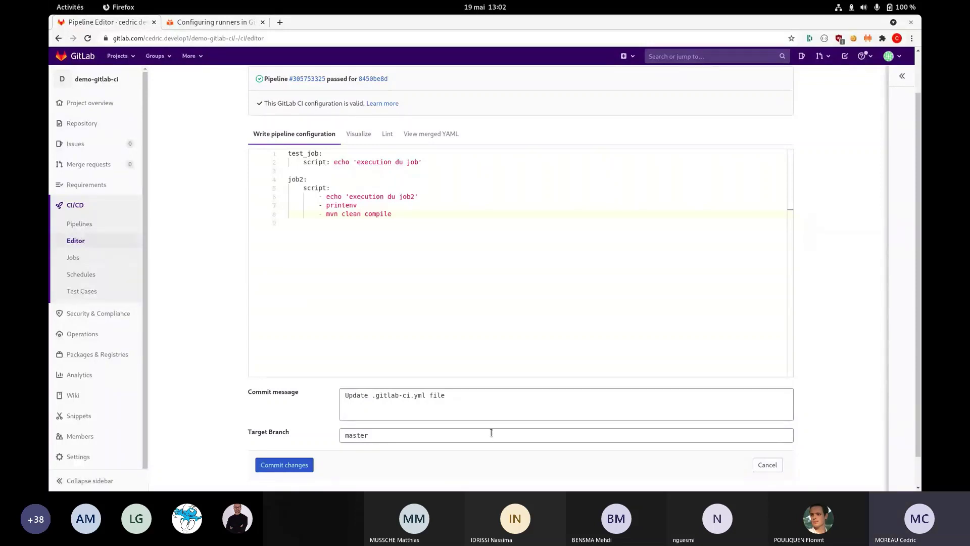
Commit the two-job configuration to master with the commit message "execution de 2 jobs".
triple_click(471, 396)
type("execution de 2 jobs")
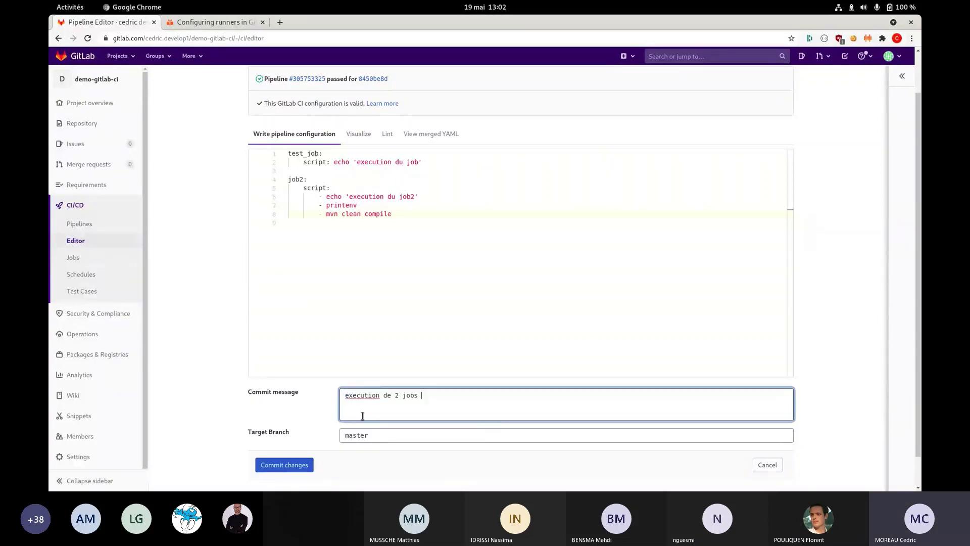
left_click(299, 464)
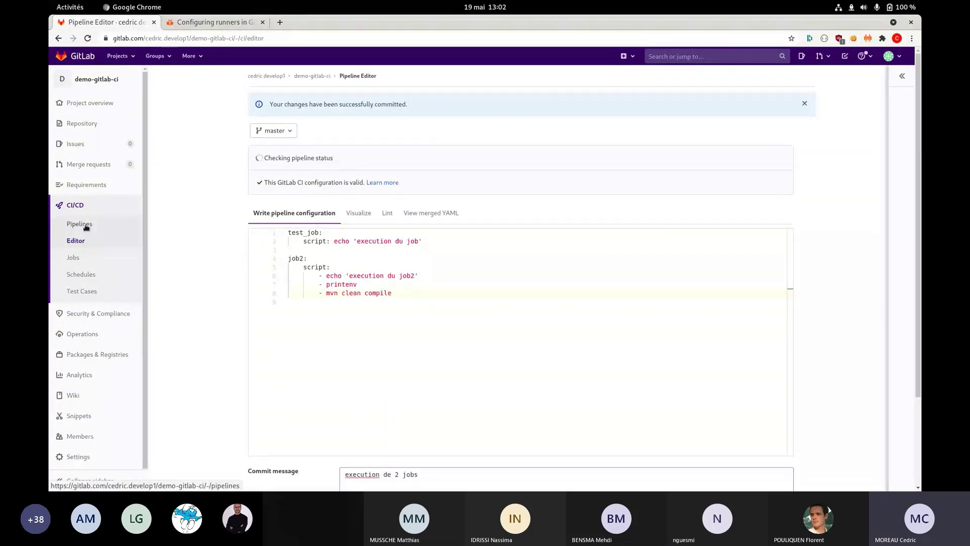
Open the newest pipeline, "execution de 2 jobs", from the pipelines list and view the log of its job2.
left_click(107, 246)
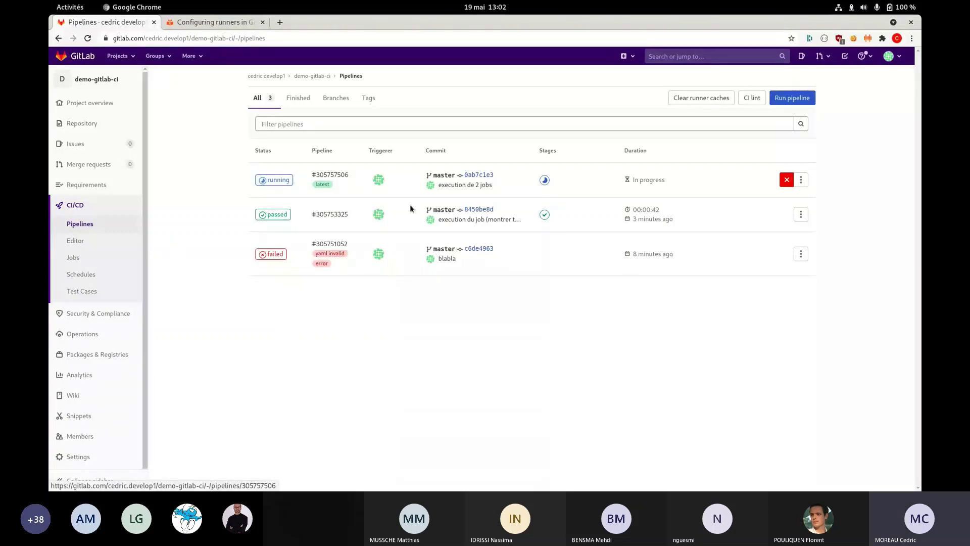
left_click(314, 174)
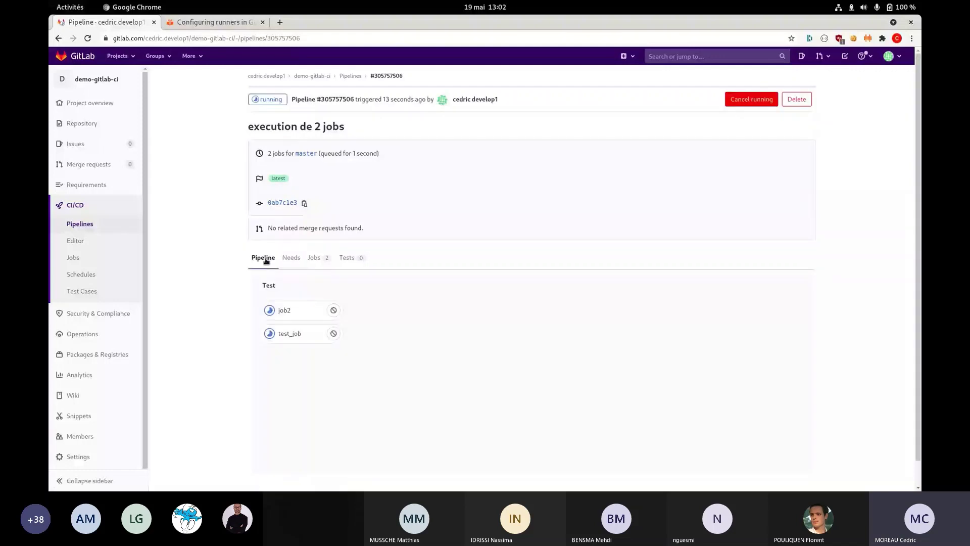
left_click(303, 311)
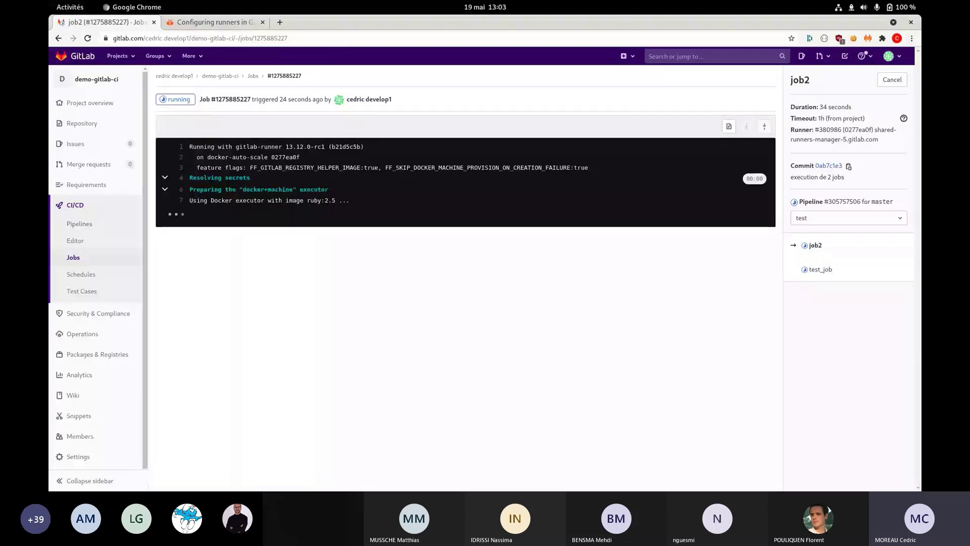
Open the .gitlab-ci.yml keyword reference in the GitLab documentation that is already open in the browser.
left_click(197, 23)
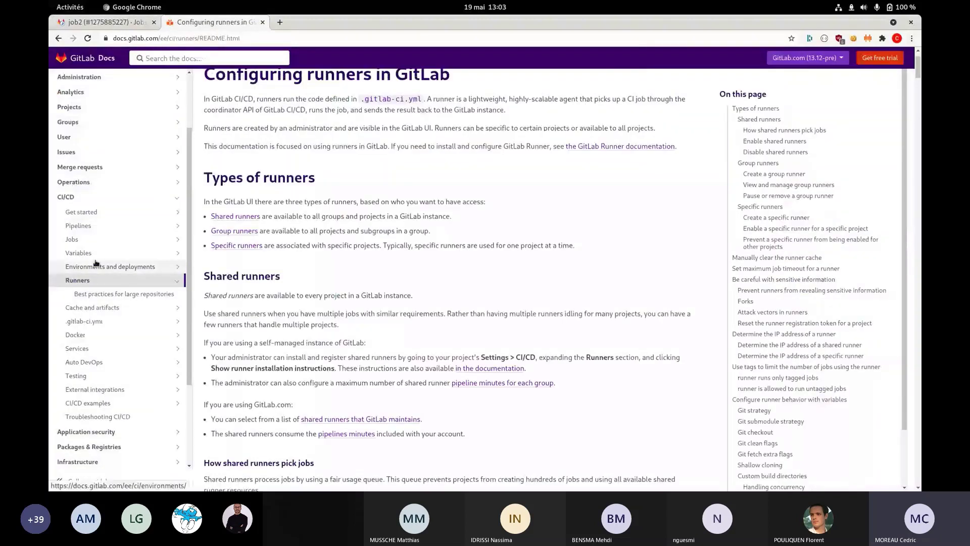
left_click(91, 322)
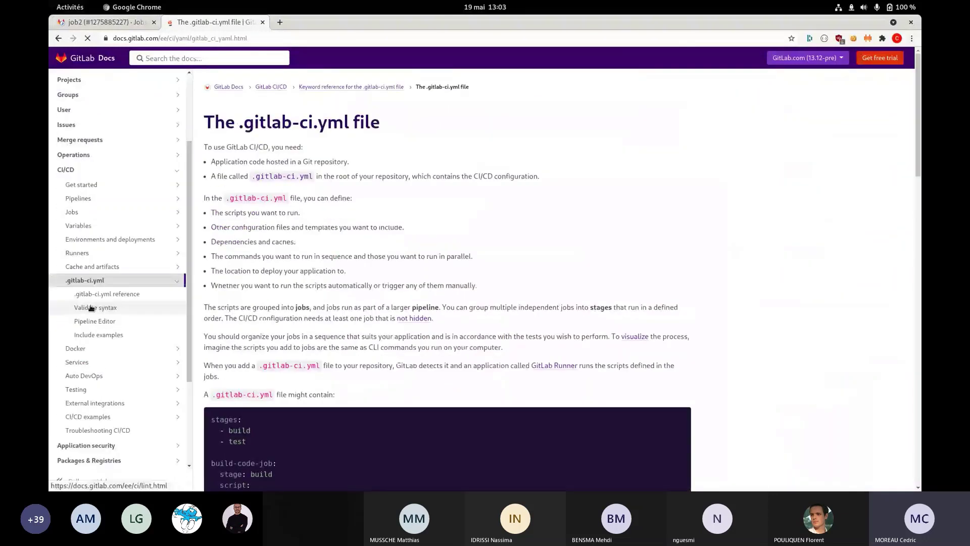
left_click(102, 294)
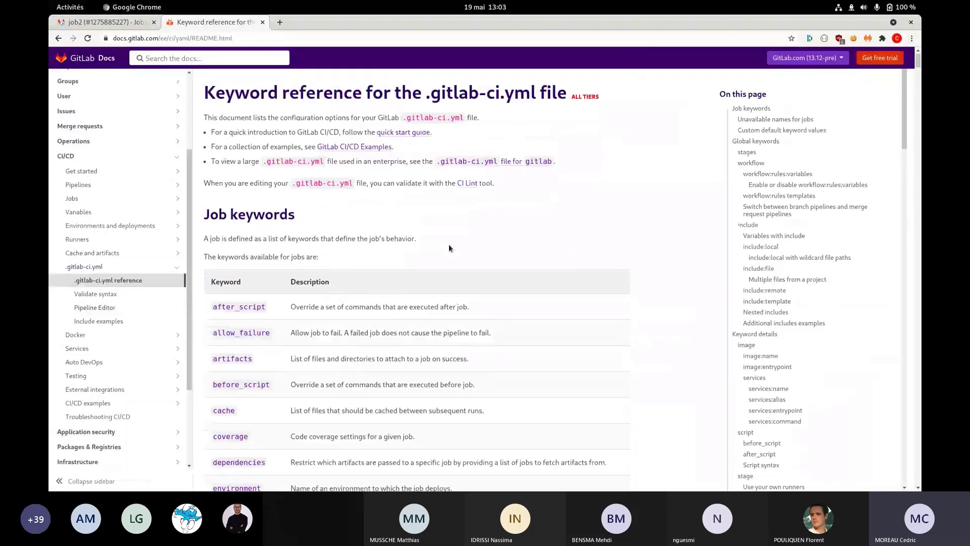
Look through the table of job keywords from after_script down to when and highlight the script keyword.
scroll(445, 250, "down", 3)
scroll(442, 249, "down", 3)
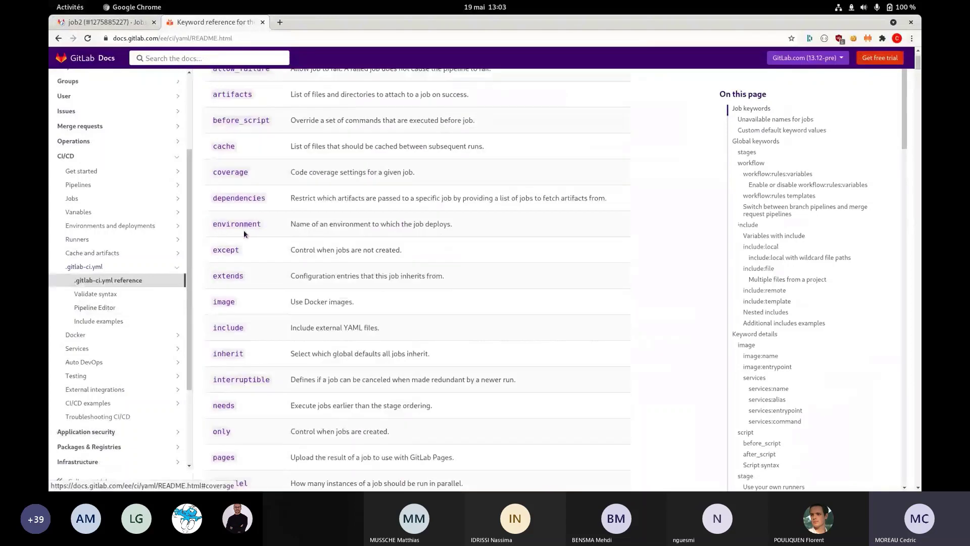
scroll(225, 145, "up", 3)
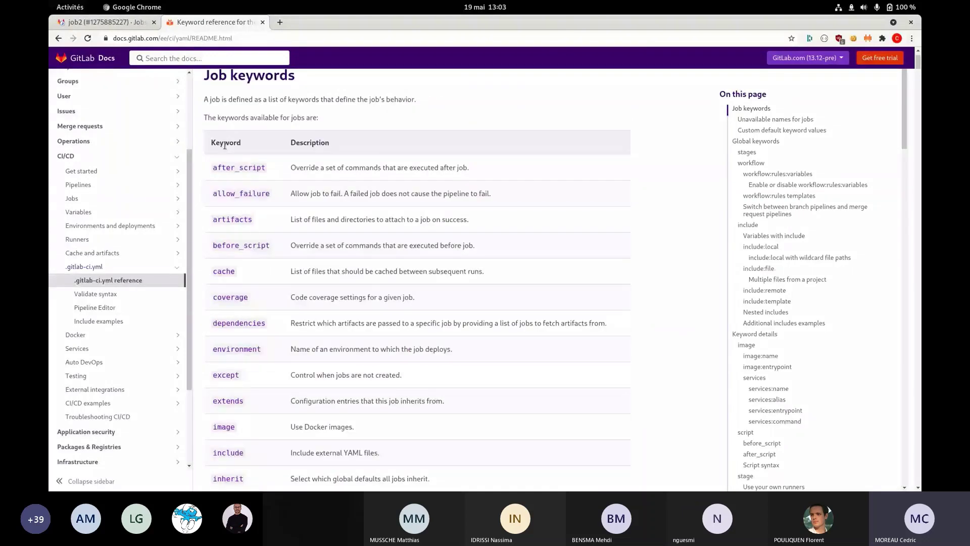
scroll(313, 250, "down", 6)
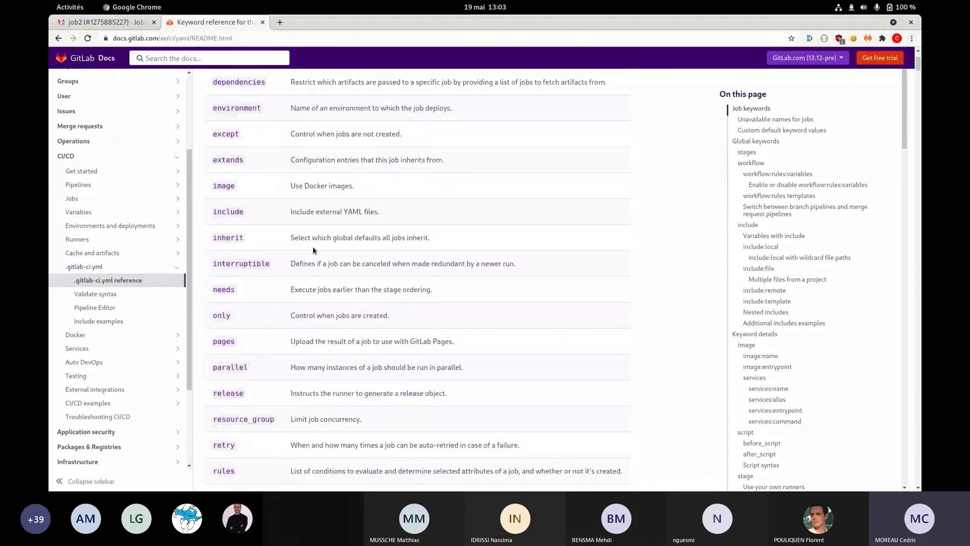
scroll(313, 250, "down", 6)
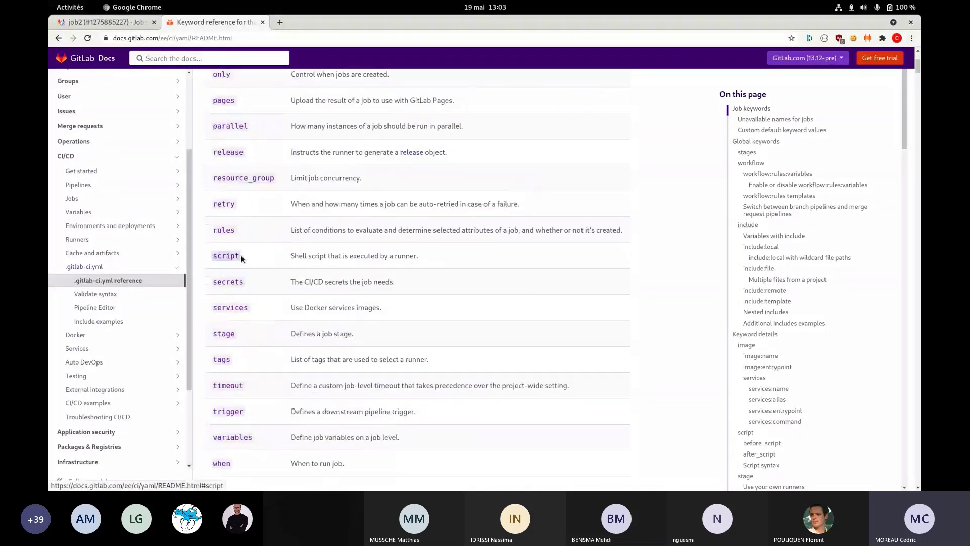
double_click(240, 254)
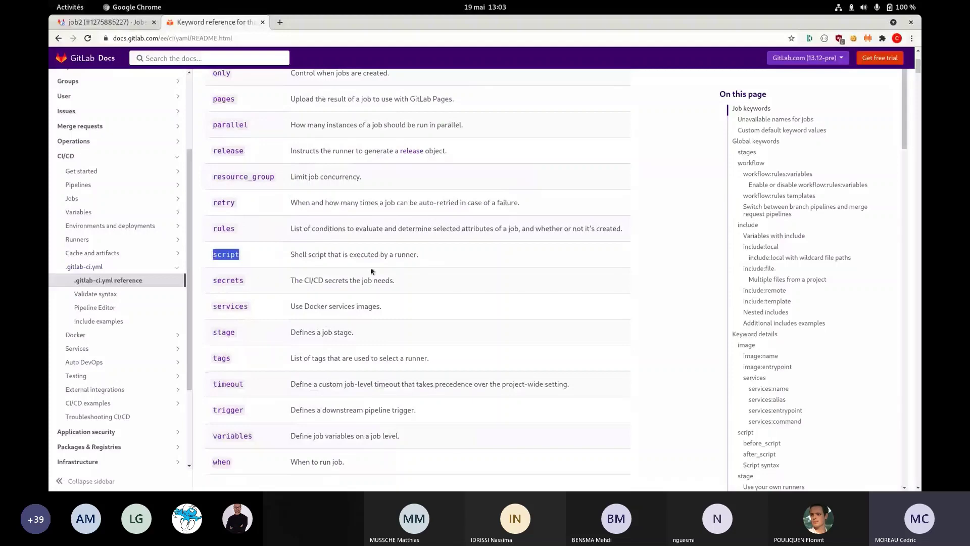
Review the job keywords table again, from allow_failure down to when and back up to the first keywords.
scroll(371, 271, "up", 1)
scroll(370, 269, "up", 7)
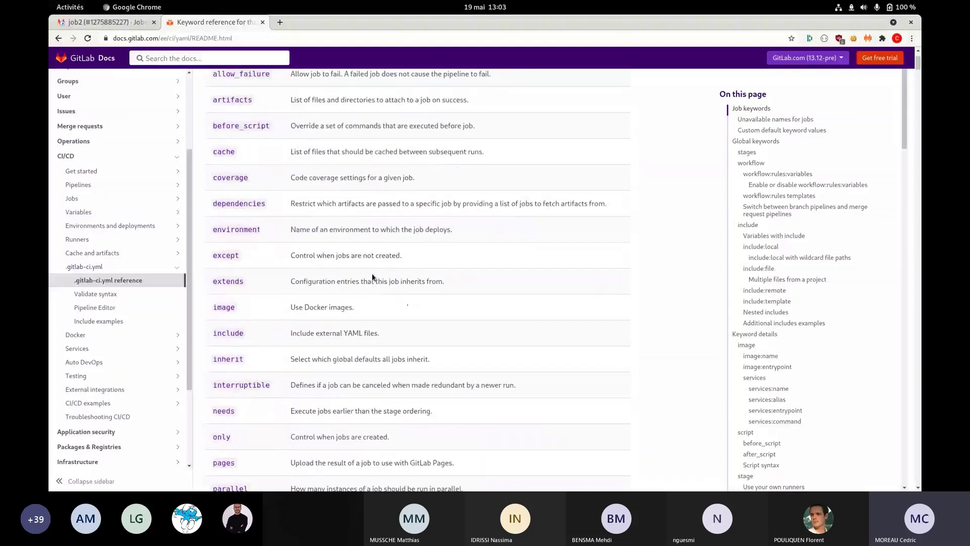
scroll(374, 275, "down", 9)
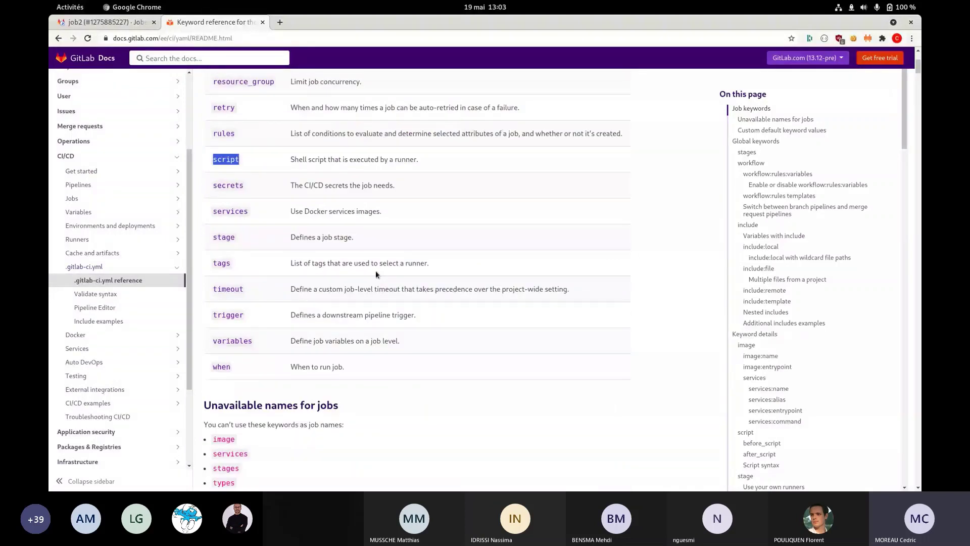
scroll(374, 271, "up", 7)
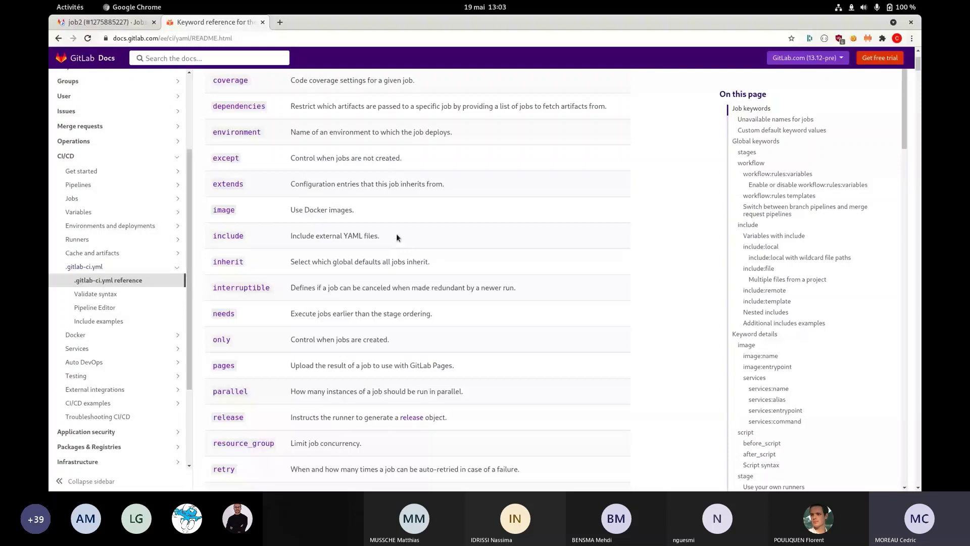
scroll(397, 237, "up", 4)
Return to the open job2 log and highlight the output line of its echo command near the start of the script stage.
left_click(102, 22)
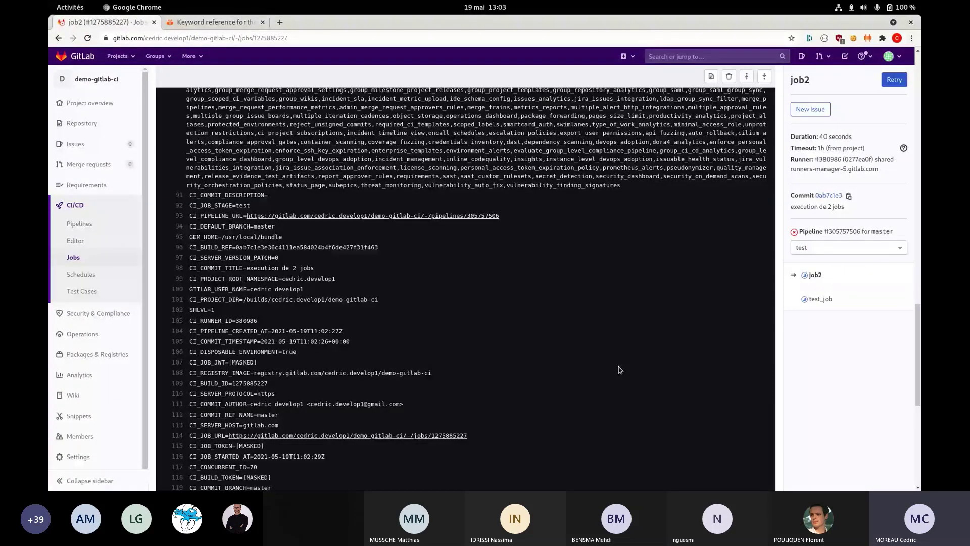
scroll(616, 354, "up", 8)
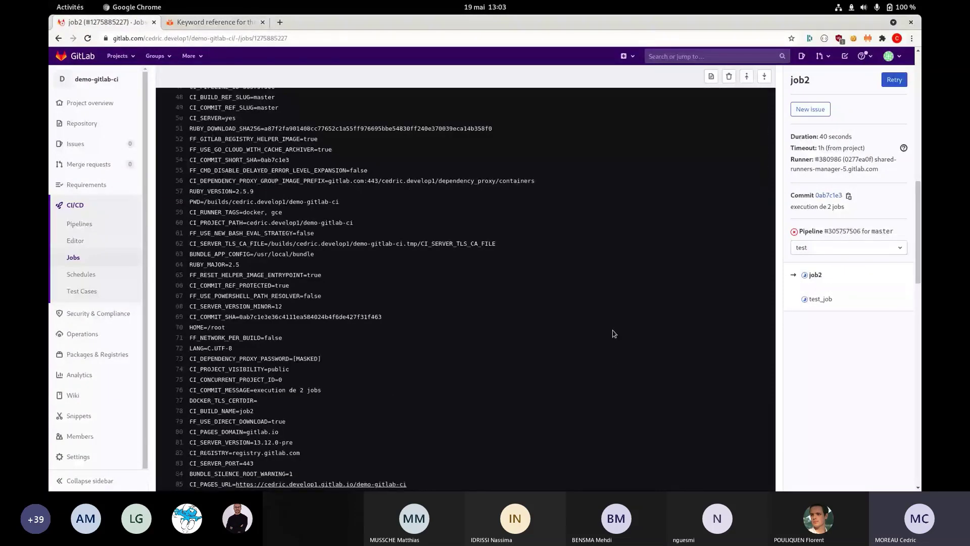
scroll(556, 328, "up", 9)
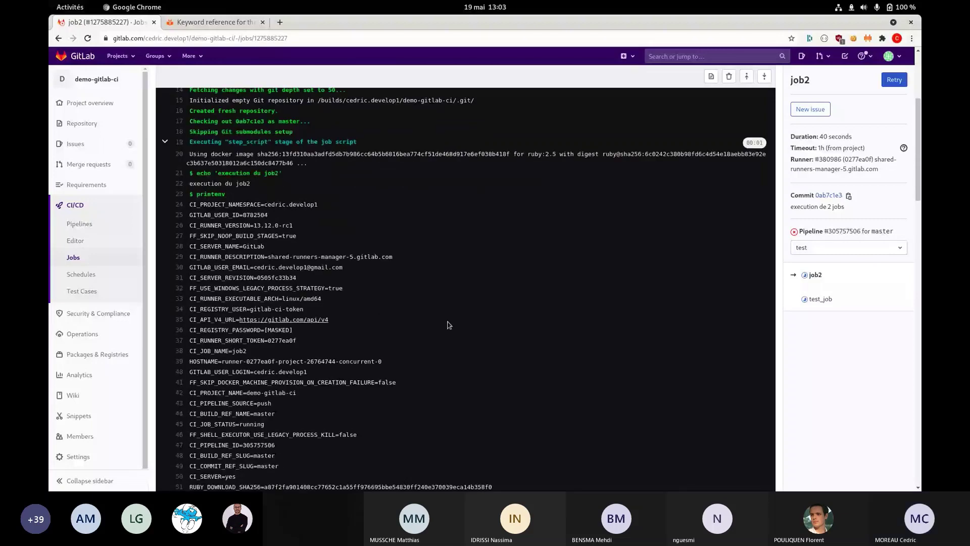
scroll(439, 303, "down", 7)
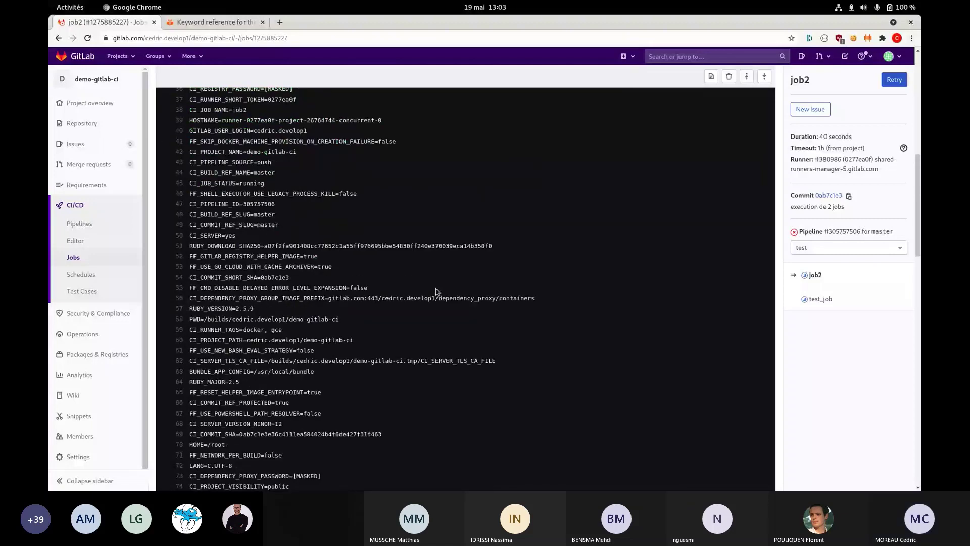
scroll(435, 291, "up", 6)
scroll(430, 288, "up", 3)
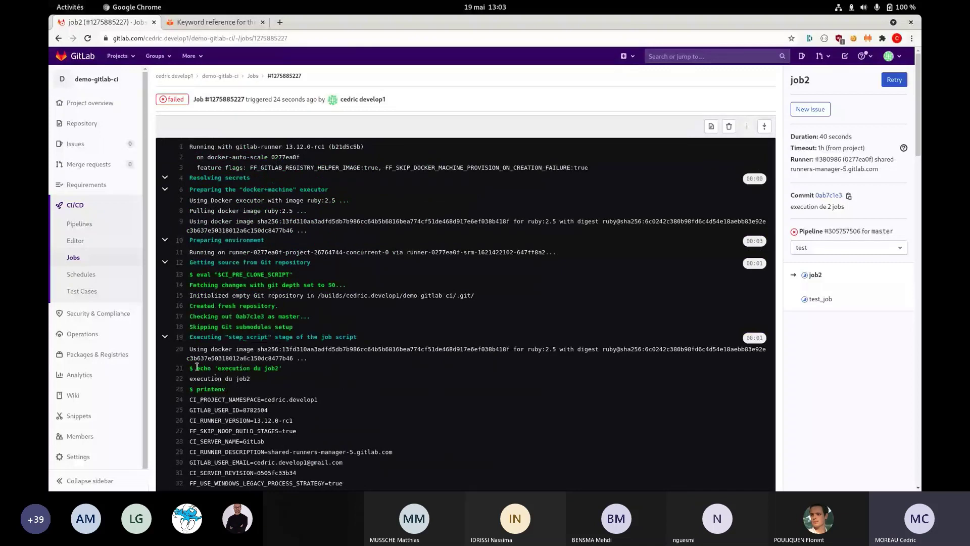
mouse_move(197, 367)
left_mouse_down()
mouse_move(257, 368)
mouse_move(191, 382)
left_mouse_up()
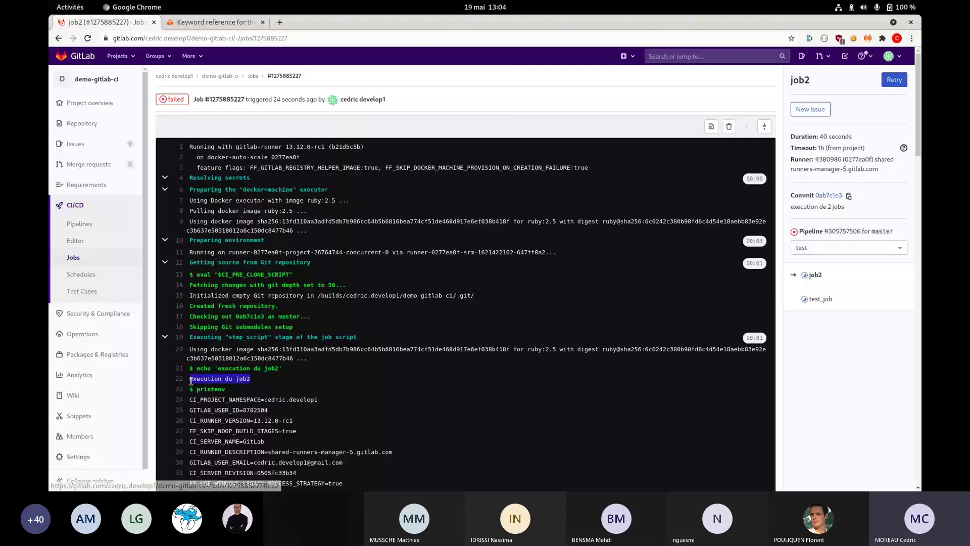
Highlight the printenv command in the job2 log, and the environment variables from CI_PROJECT_NAMESPACE to GITLAB_USER_LOGIN.
scroll(202, 246, "down", 3)
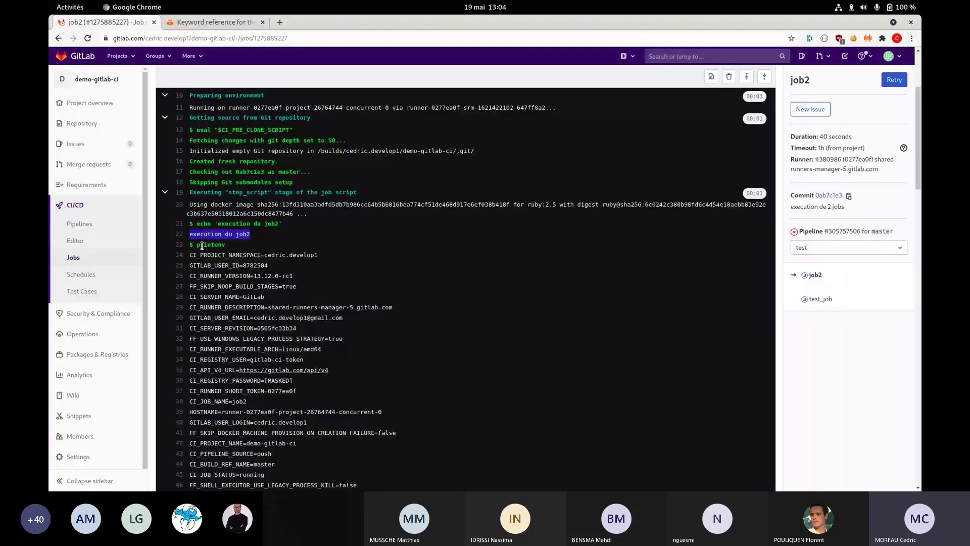
double_click(201, 246)
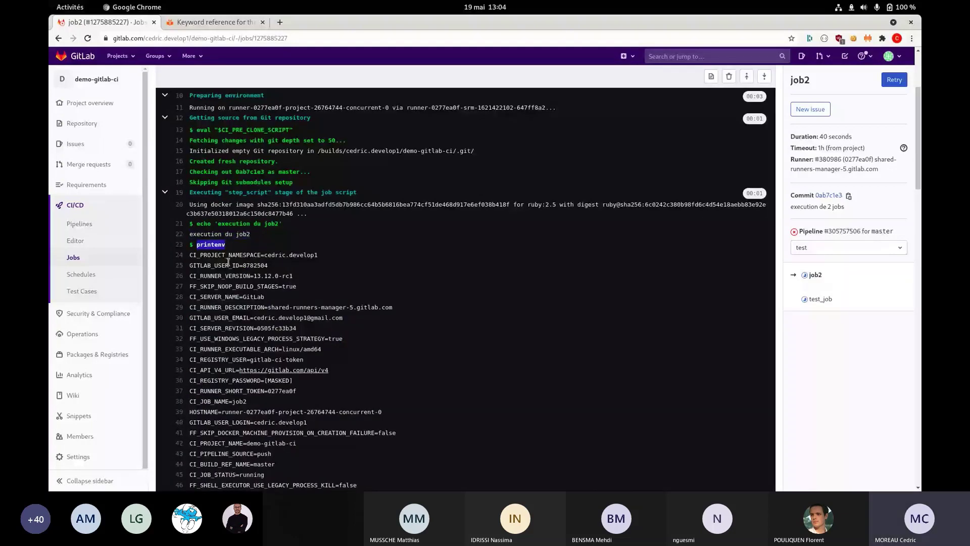
scroll(227, 262, "down", 2)
key("ctrl+plus")
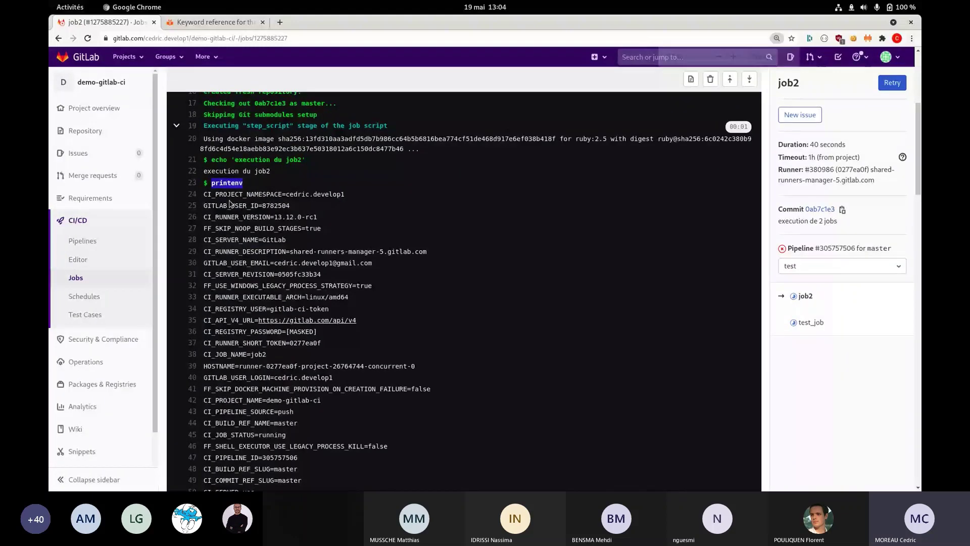
left_click(204, 194)
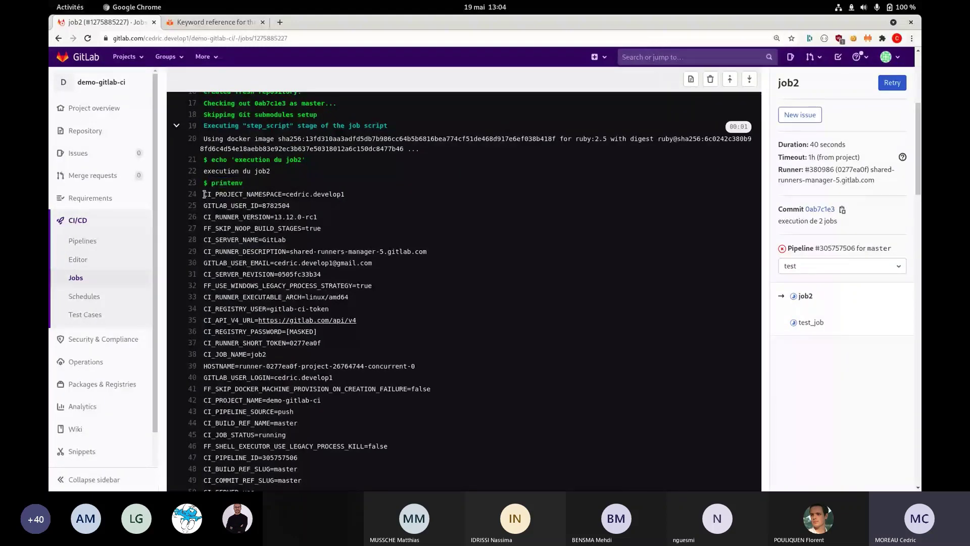
left_click_drag(204, 194, 351, 379)
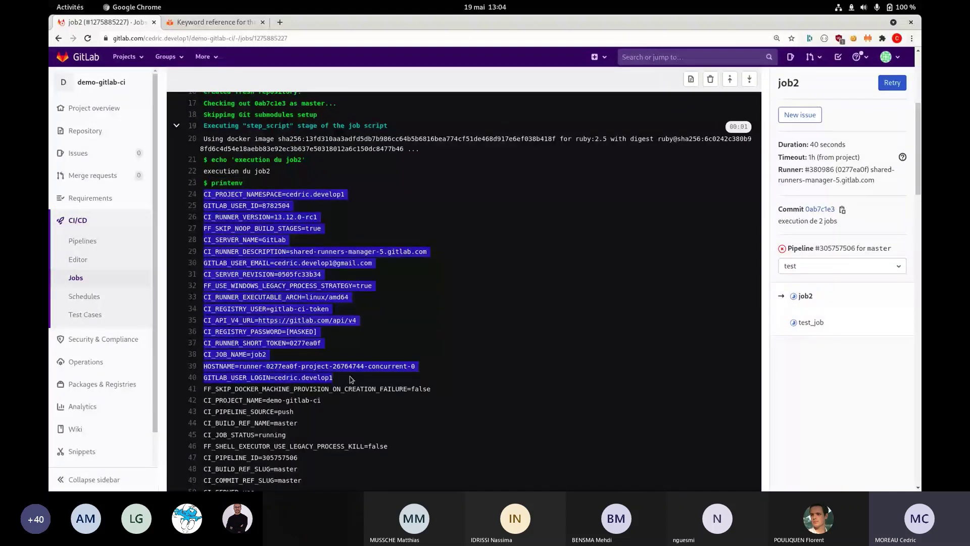
Examine the first environment variables in the printenv output and highlight the branch name in CI_BUILD_REF_NAME.
scroll(351, 379, "down", 2)
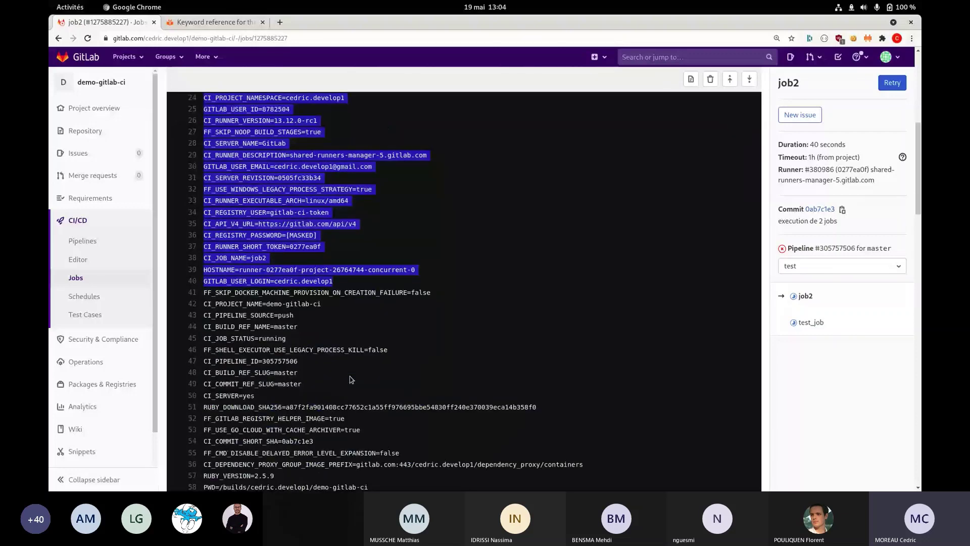
scroll(351, 379, "up", 2)
left_click(293, 286)
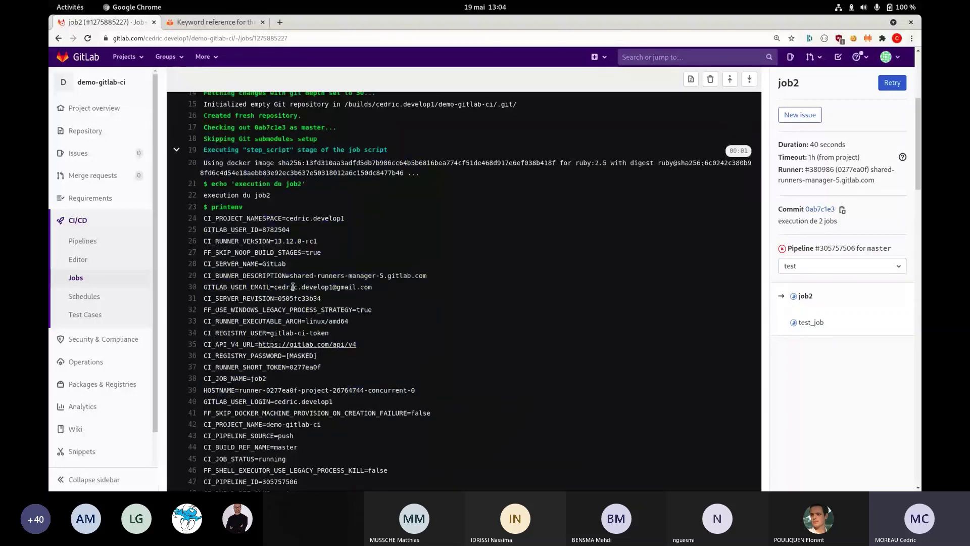
scroll(294, 285, "down", 1)
scroll(295, 285, "down", 2)
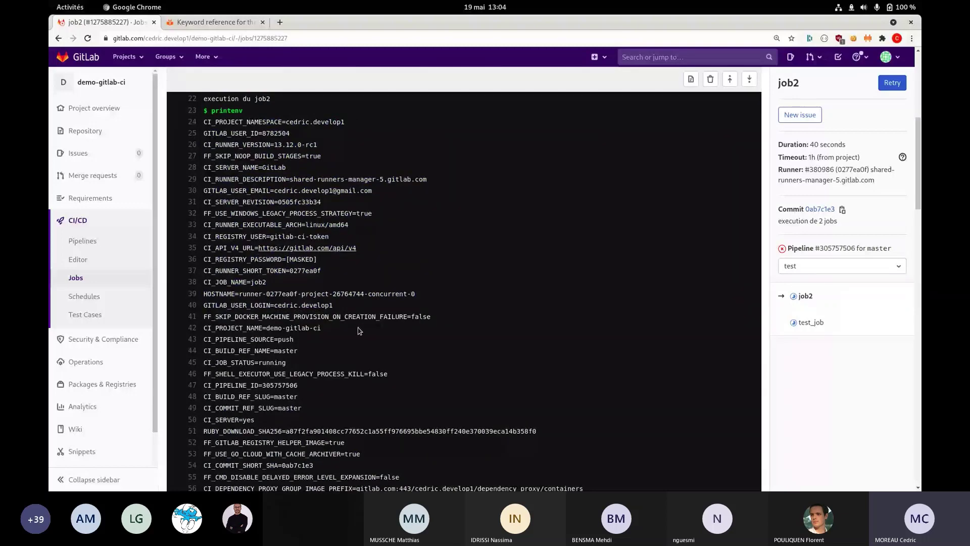
scroll(359, 331, "down", 2)
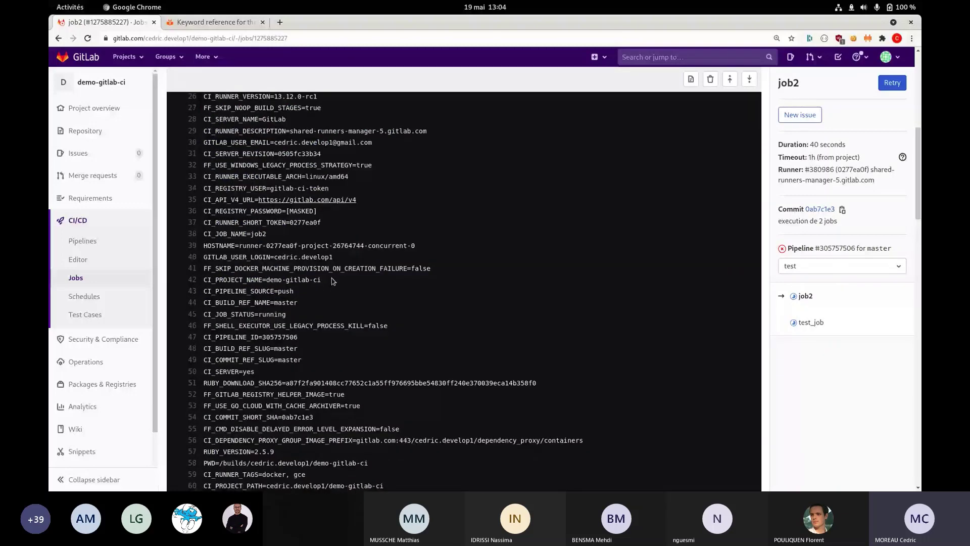
left_click_drag(332, 281, 274, 254)
scroll(246, 332, "down", 2)
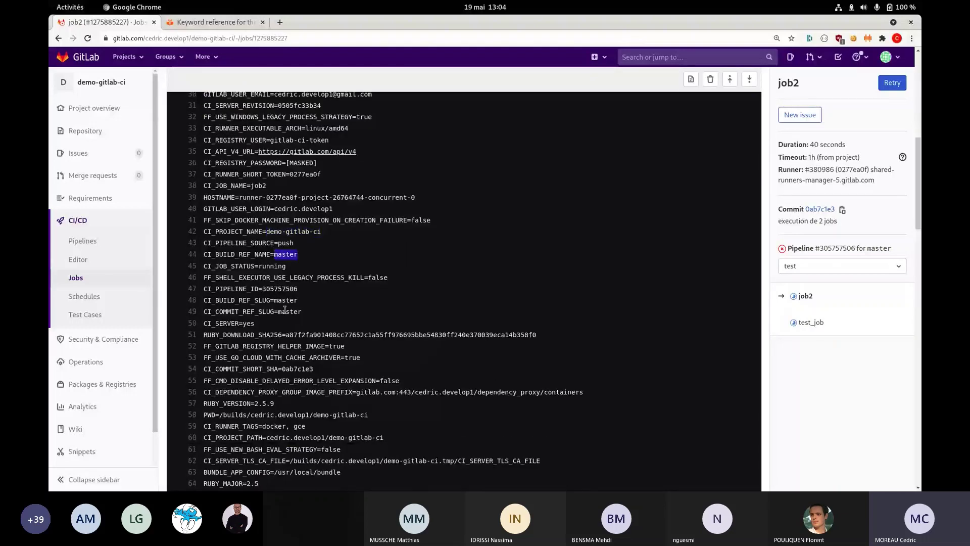
Look through the remaining printenv variables in the job2 log, past GITLAB_FEATURES to the CI_PROJECT and CI_BUILD entries.
scroll(309, 316, "down", 7)
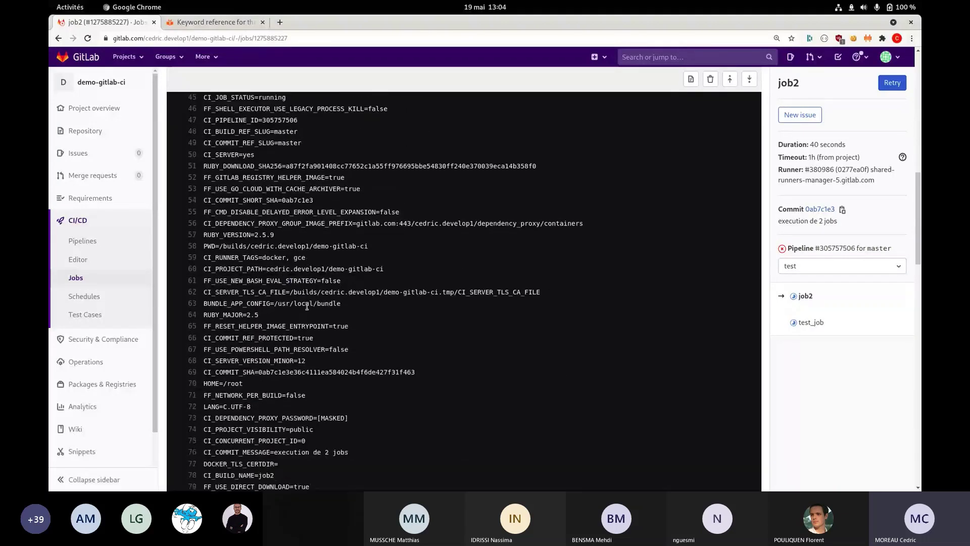
scroll(314, 299, "down", 5)
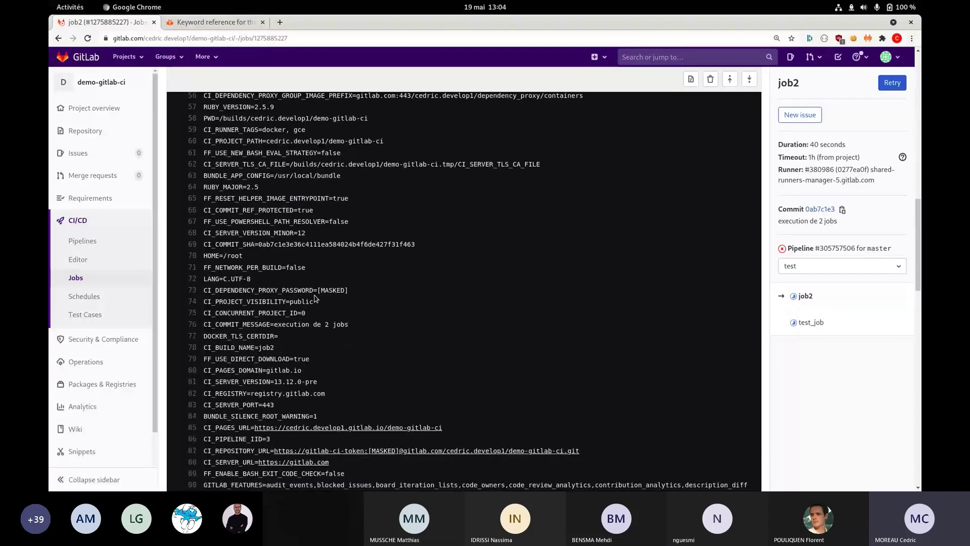
scroll(313, 298, "down", 2)
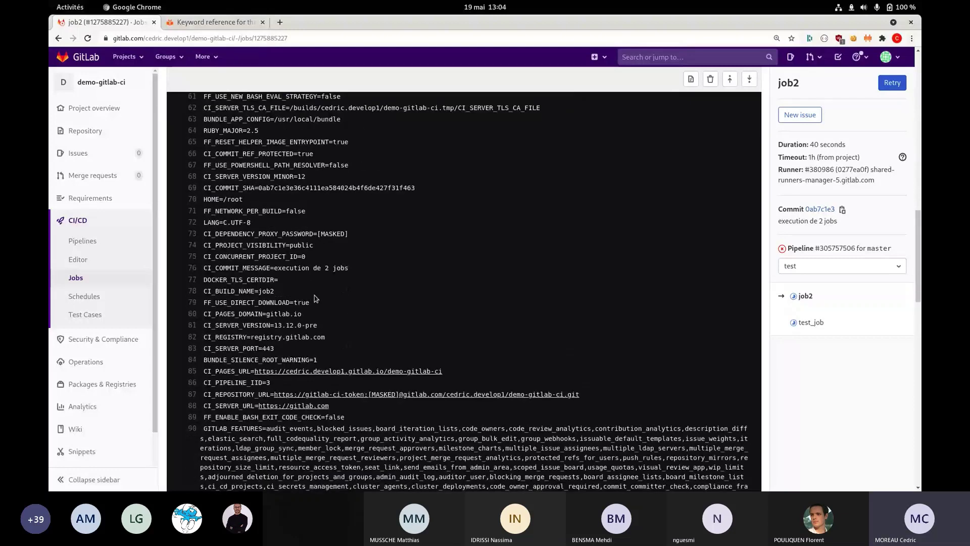
scroll(315, 298, "down", 5)
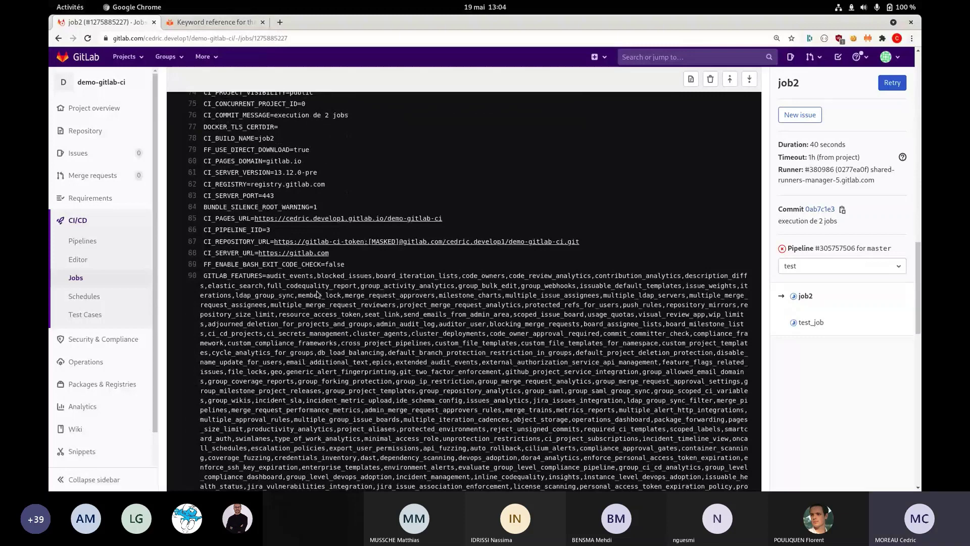
scroll(318, 290, "down", 10)
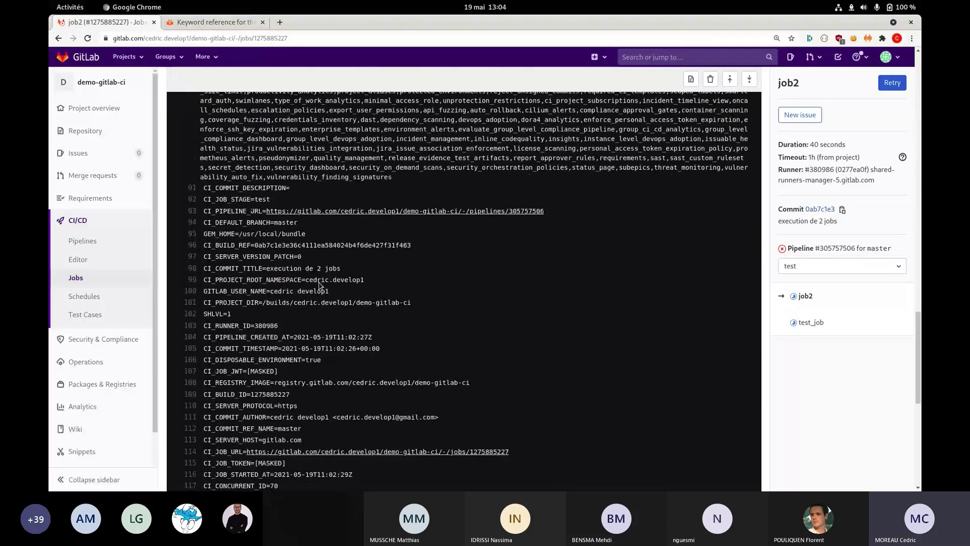
scroll(319, 286, "down", 4)
scroll(305, 263, "down", 5)
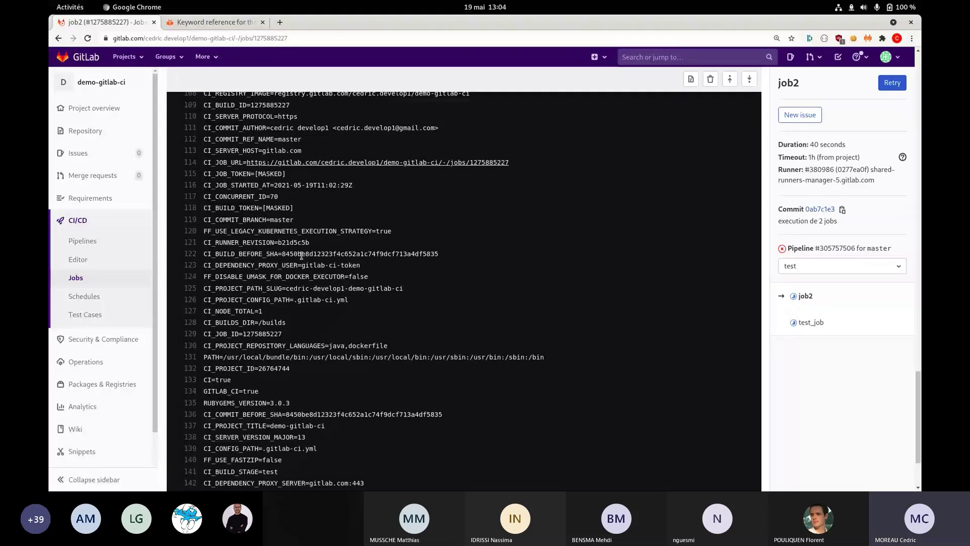
scroll(302, 256, "down", 1)
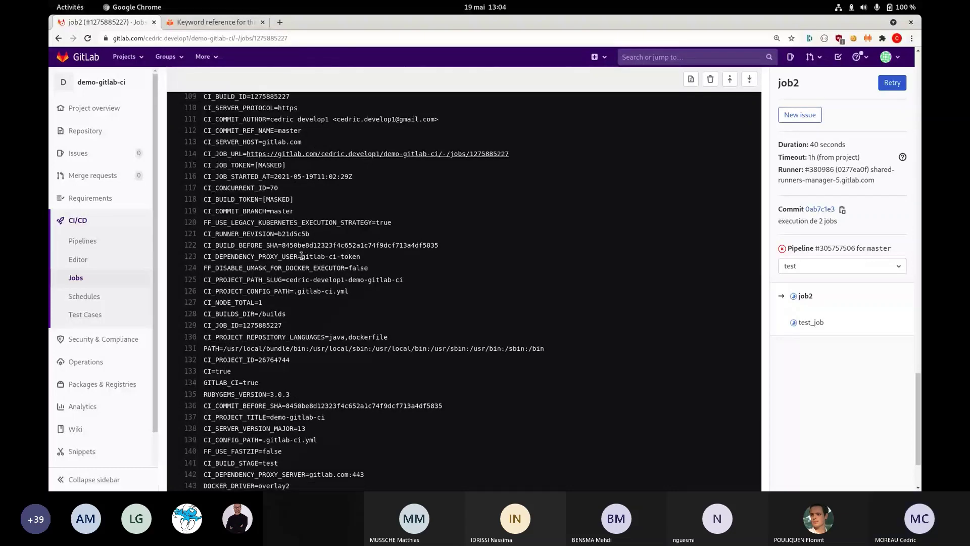
Highlight the commit hashes in CI_BUILD_REF and CI_COMMIT_SHA, and the commit message in CI_COMMIT_MESSAGE.
scroll(298, 268, "up", 4)
scroll(295, 283, "up", 5)
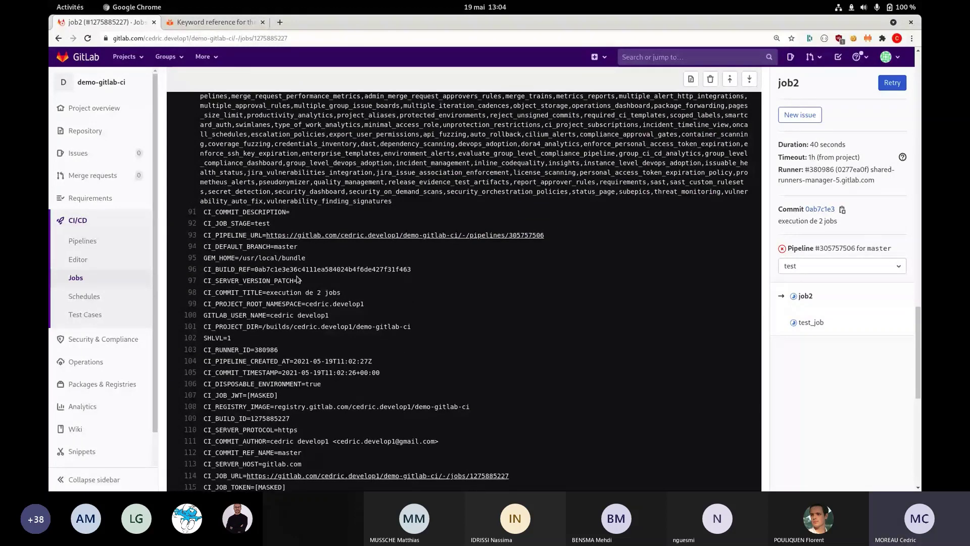
double_click(343, 268)
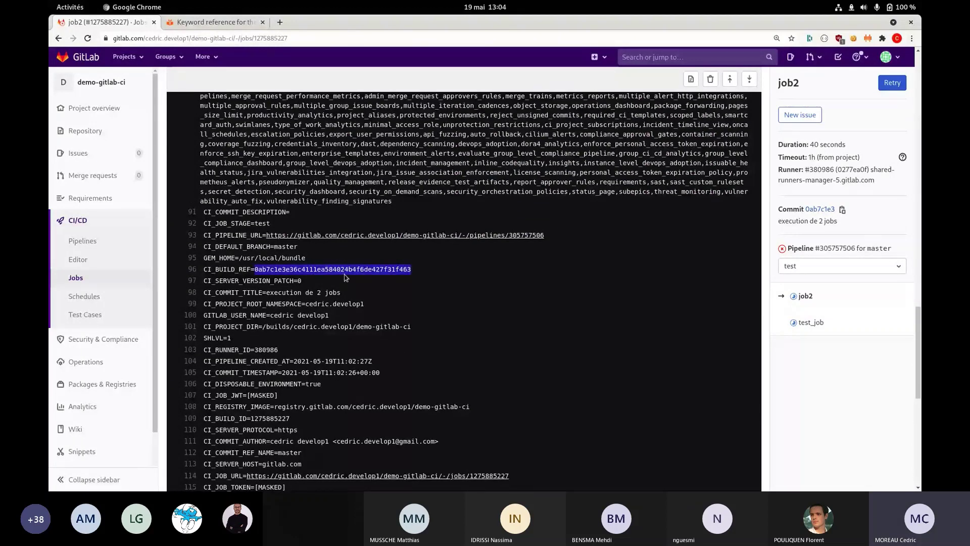
scroll(343, 273, "up", 5)
scroll(345, 278, "up", 5)
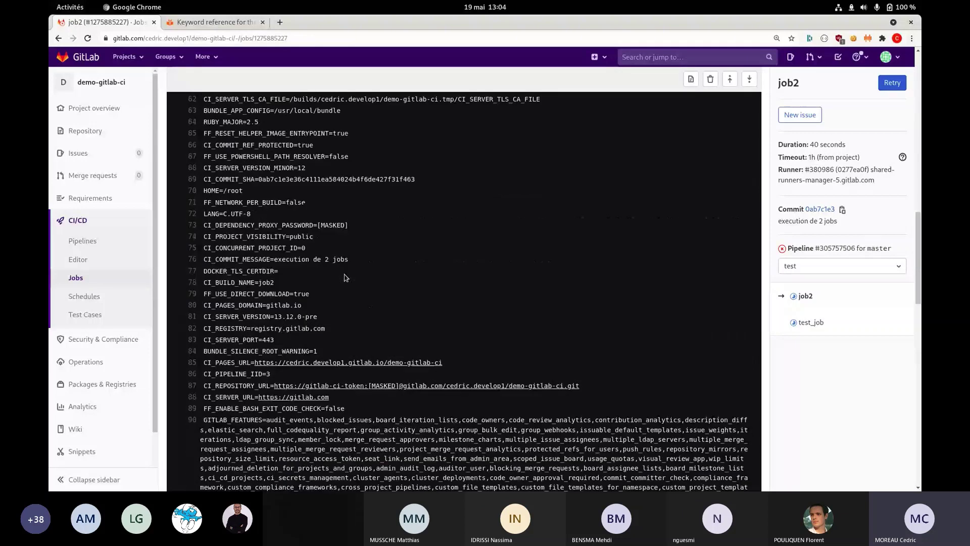
double_click(304, 178)
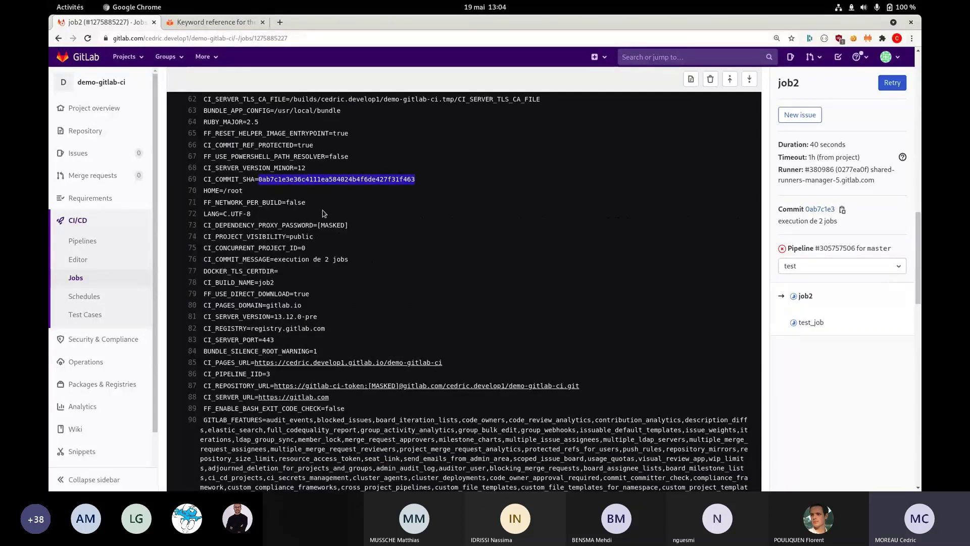
scroll(347, 258, "up", 1)
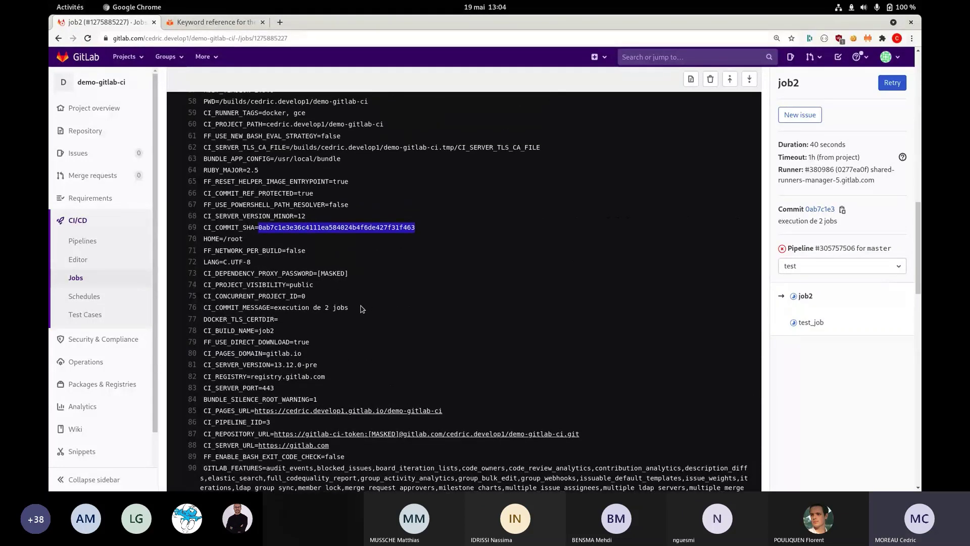
left_click_drag(361, 307, 274, 310)
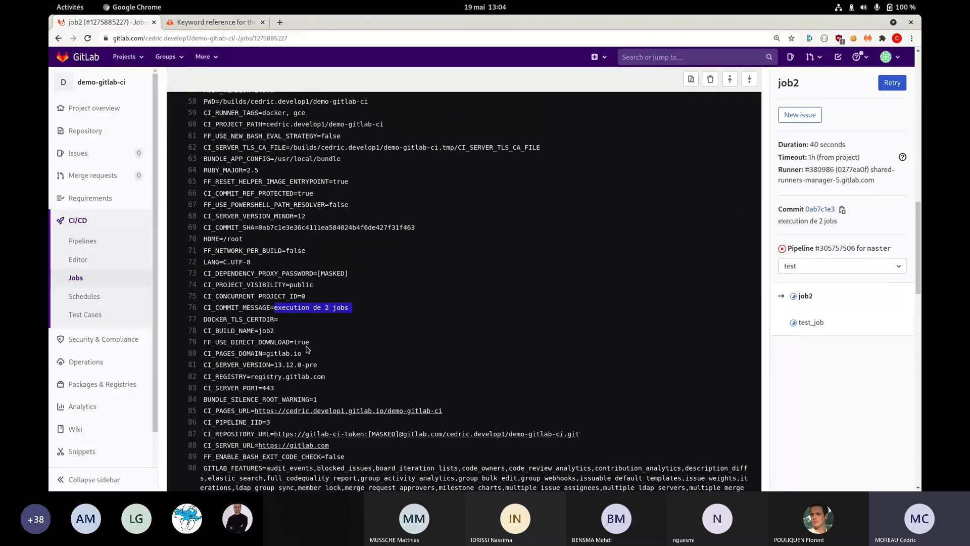
Highlight the mvn clean compile command at the end of the job2 log and the error message beneath it.
scroll(399, 292, "down", 3)
scroll(396, 276, "down", 10)
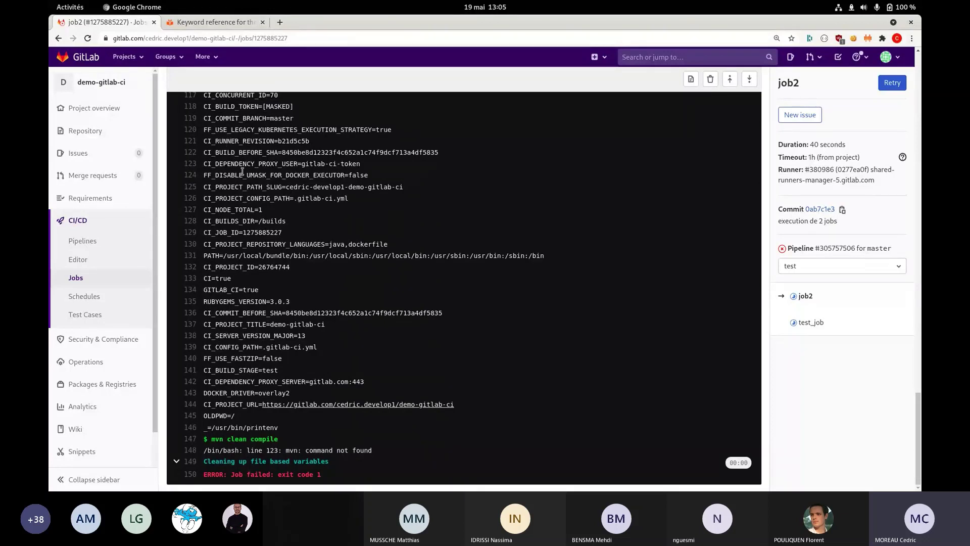
left_click_drag(281, 438, 211, 439)
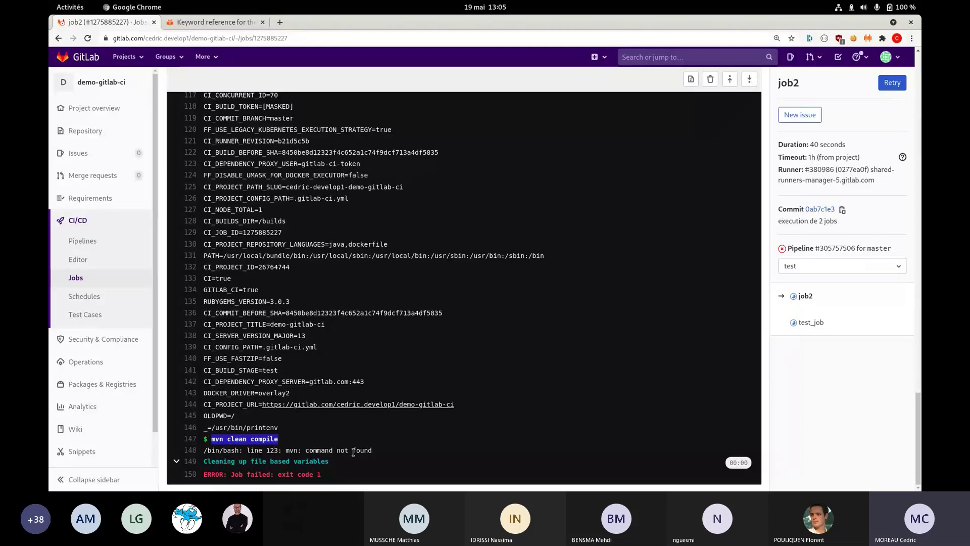
left_click_drag(372, 451, 279, 450)
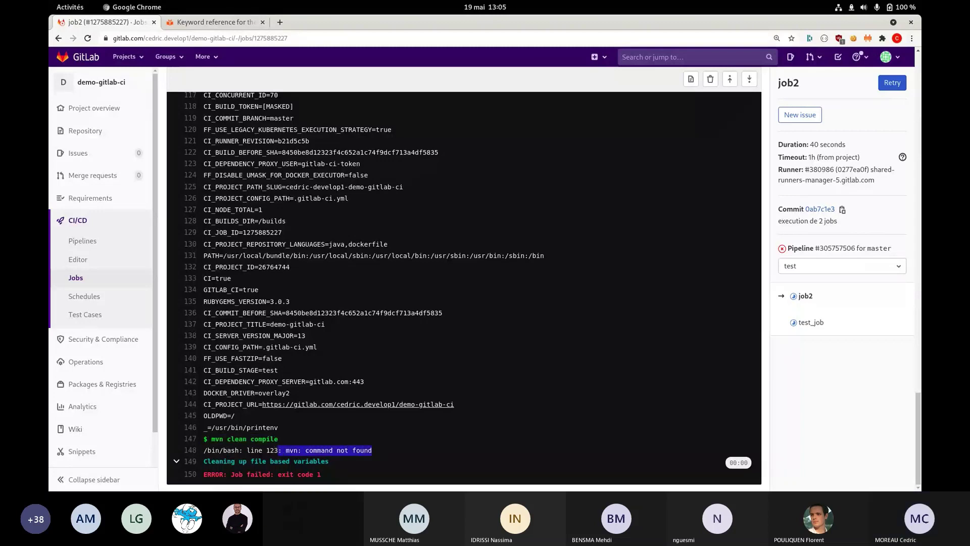
Open the pipeline editor and remove the printenv command from the job2 script.
key("alt+Tab")
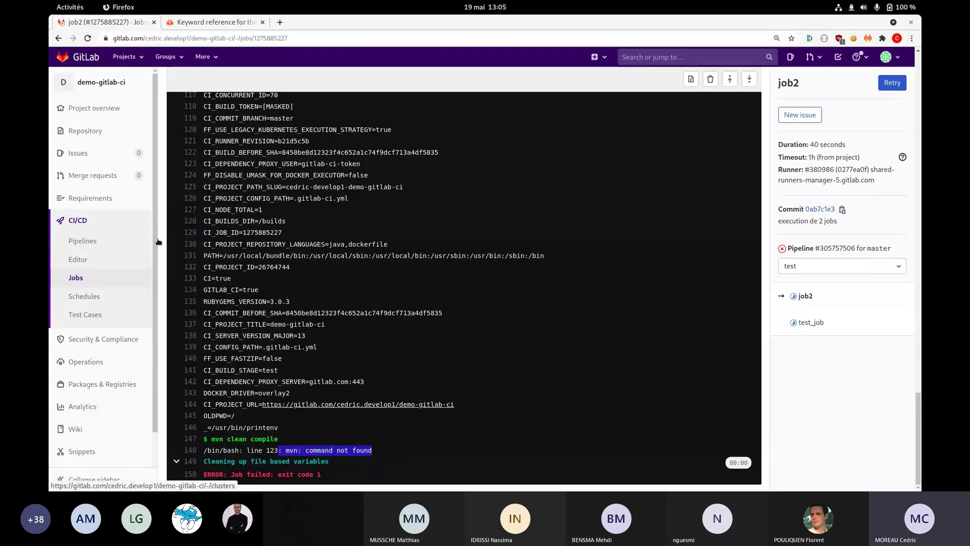
left_click(78, 260)
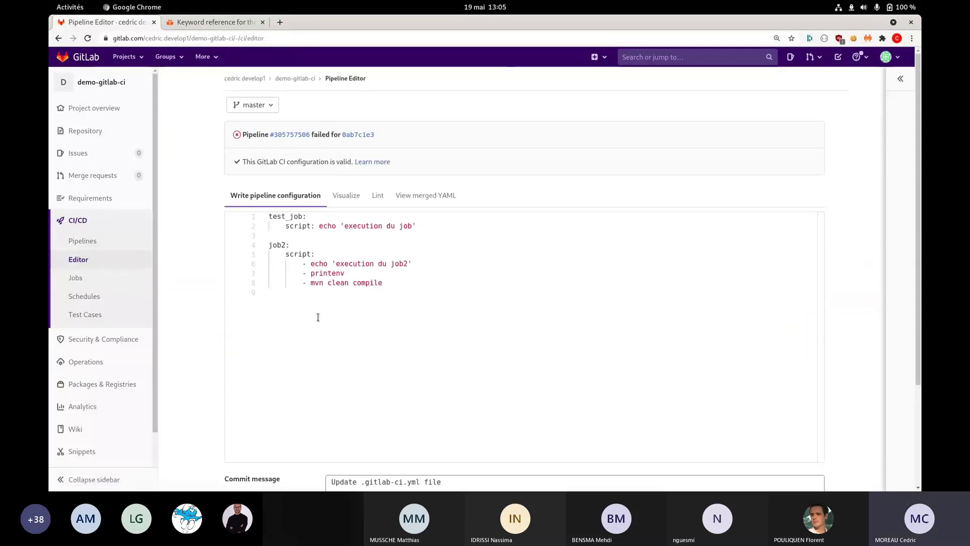
left_click(345, 276)
left_click_drag(346, 275, 302, 274)
key("shift+Home")
key("BackSpace")
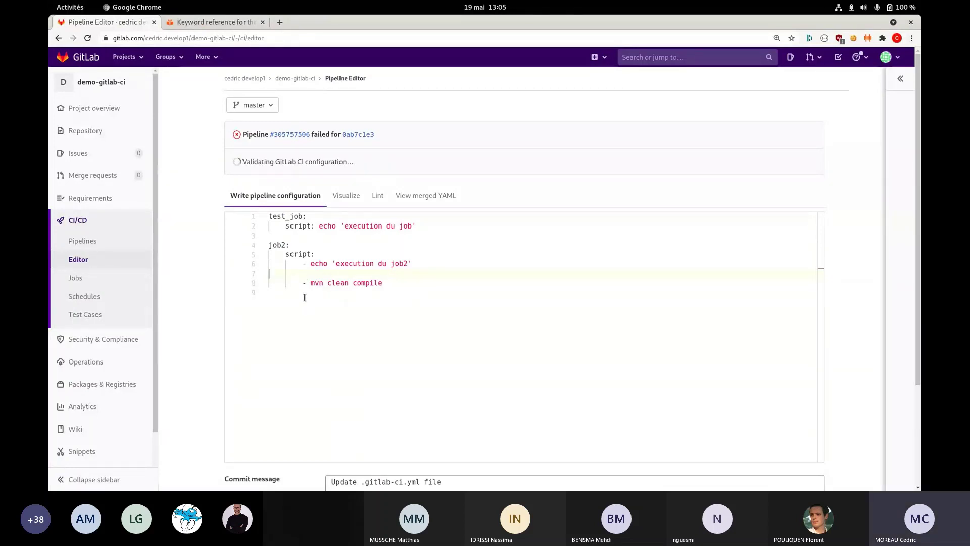
Add the command apt-get -qq update to the job2 script, directly after the echo line.
key("Tab")
key("Tab")
type("-")
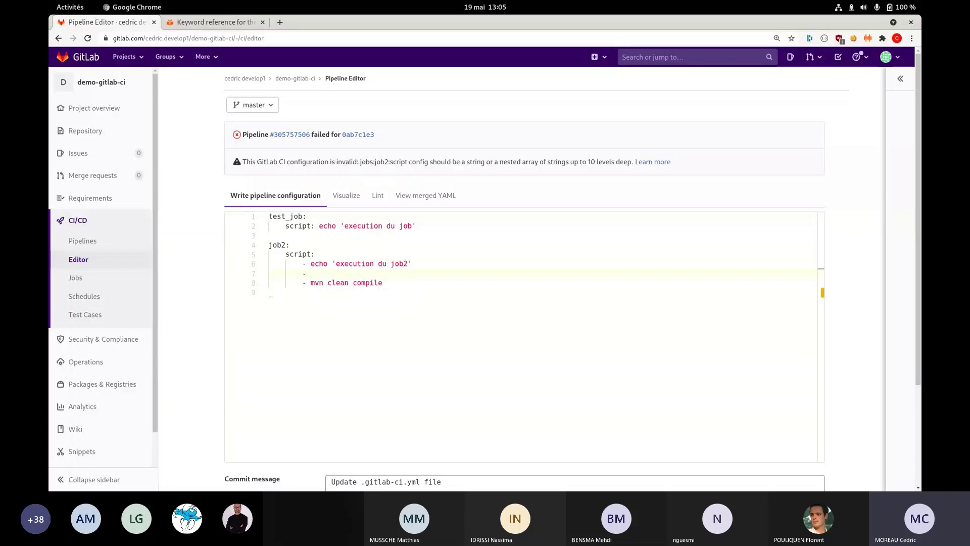
key("alt+Tab")
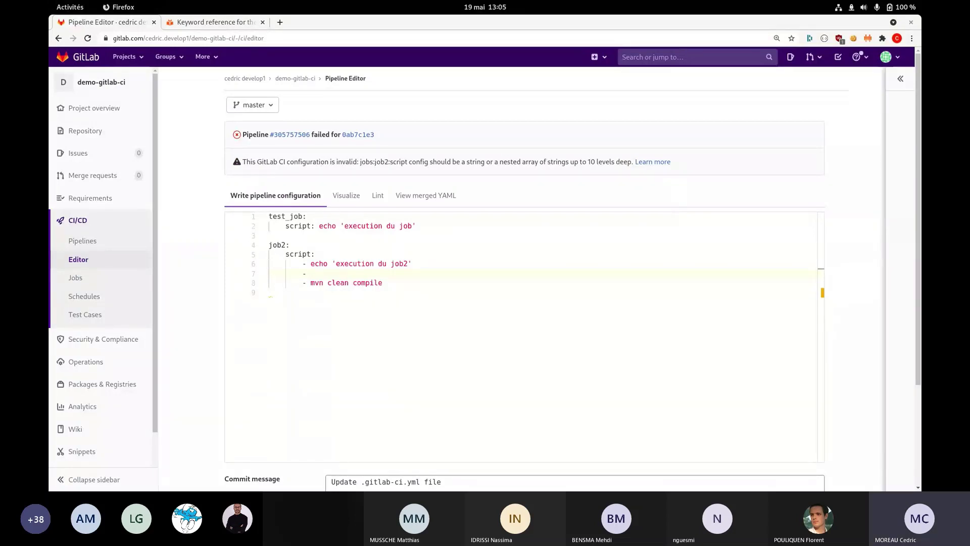
left_click(321, 273)
type("apt-get -qq update")
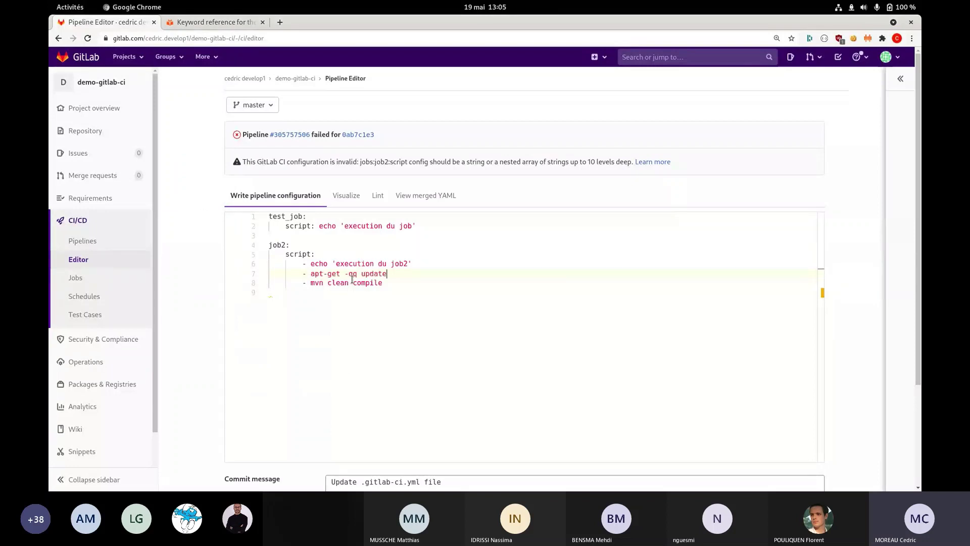
Add the command apt-get -y -qq install maven to the job2 script, just before mvn clean compile.
key("Return")
type("-")
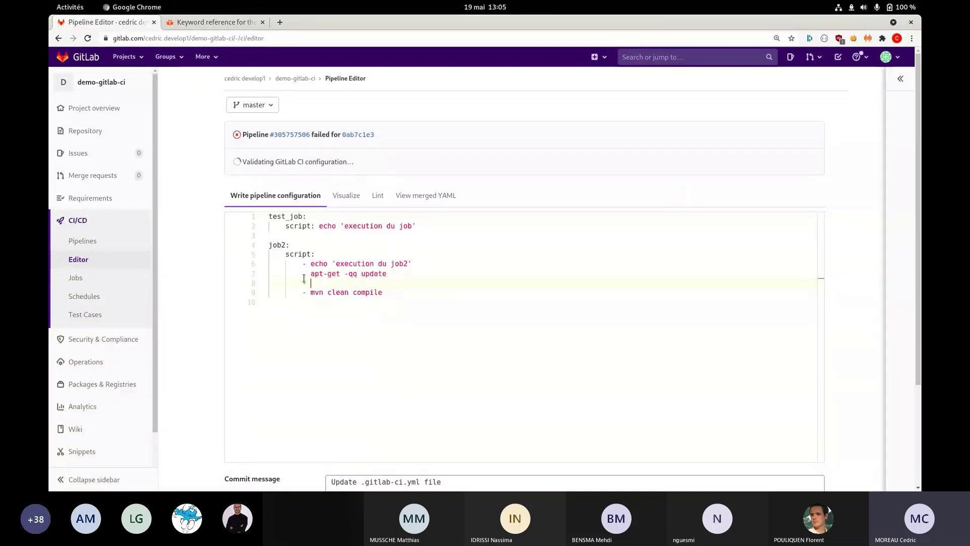
key("alt+Tab")
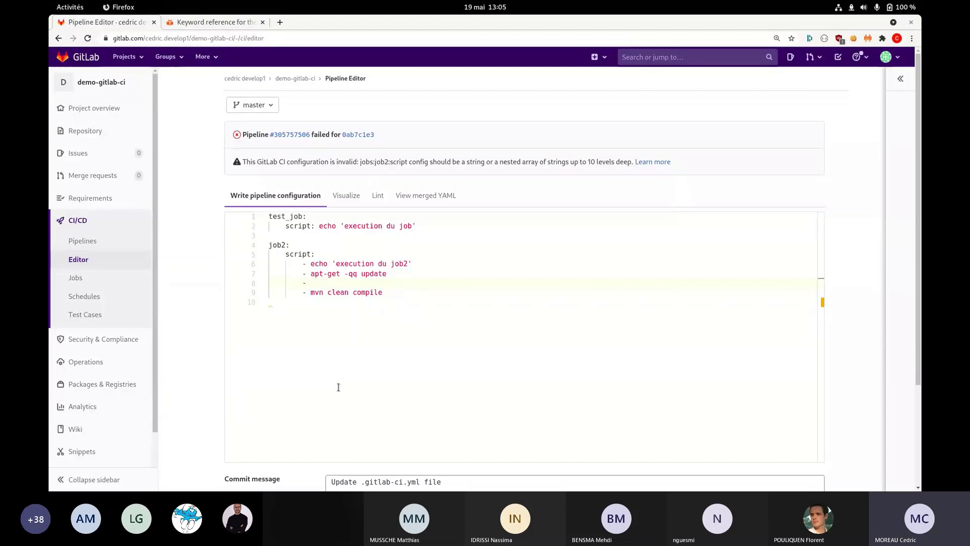
key("alt+Tab")
type("apt-get -y -qq install maven")
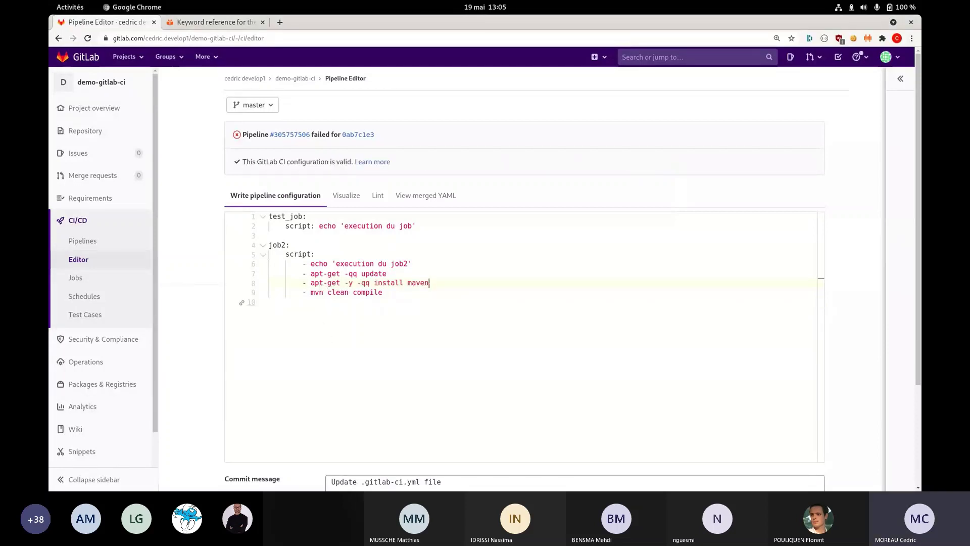
key("alt+Tab")
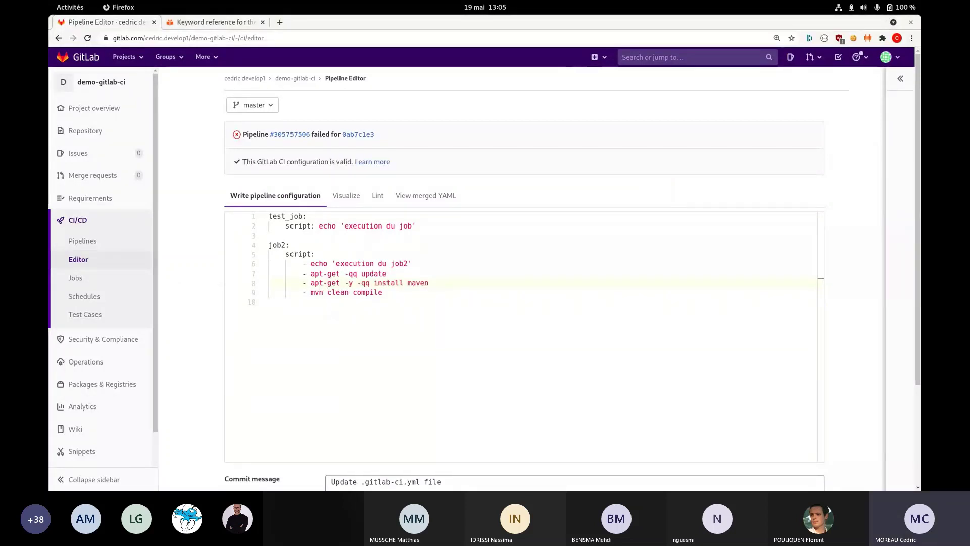
Commit the configuration to master with the commit message "apt-get install maven".
scroll(463, 381, "down", 3)
triple_click(462, 381)
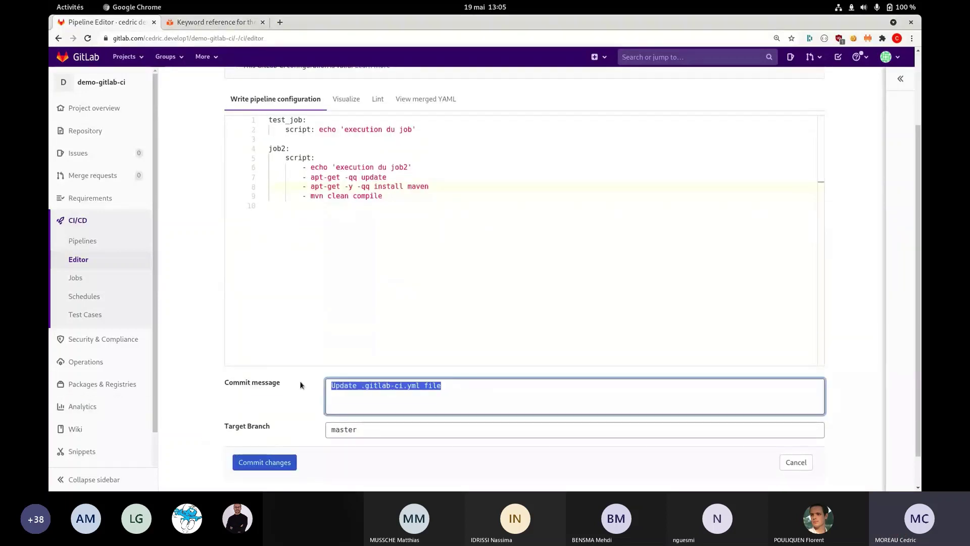
type("apt-get install maven")
left_click(283, 462)
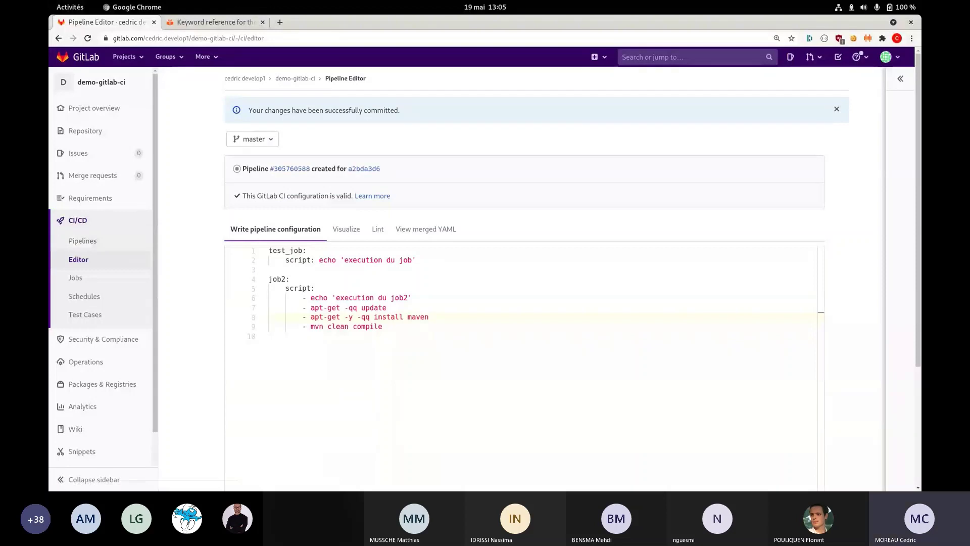
Open the pipelines list and check the individual job statuses of the "execution de 2 jobs" pipeline.
left_click(86, 240)
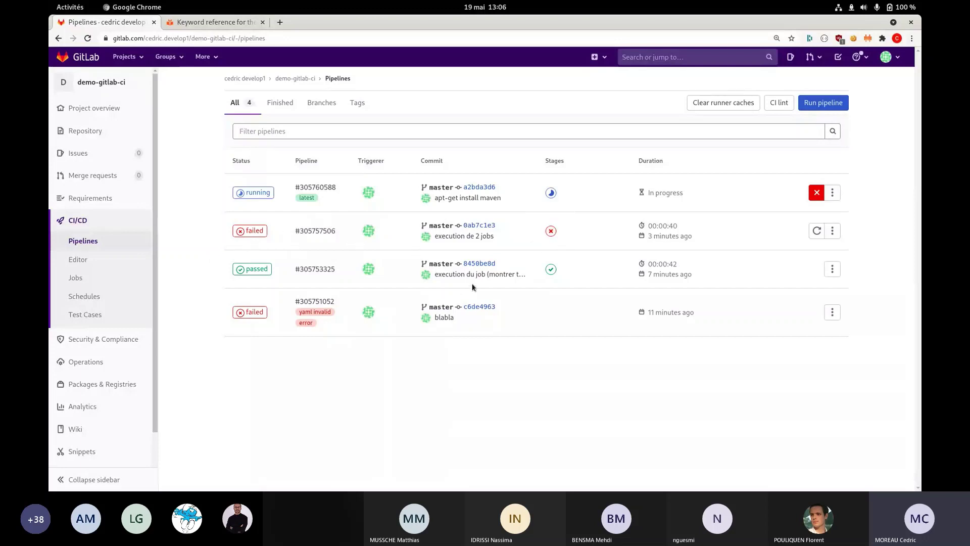
left_click(551, 231)
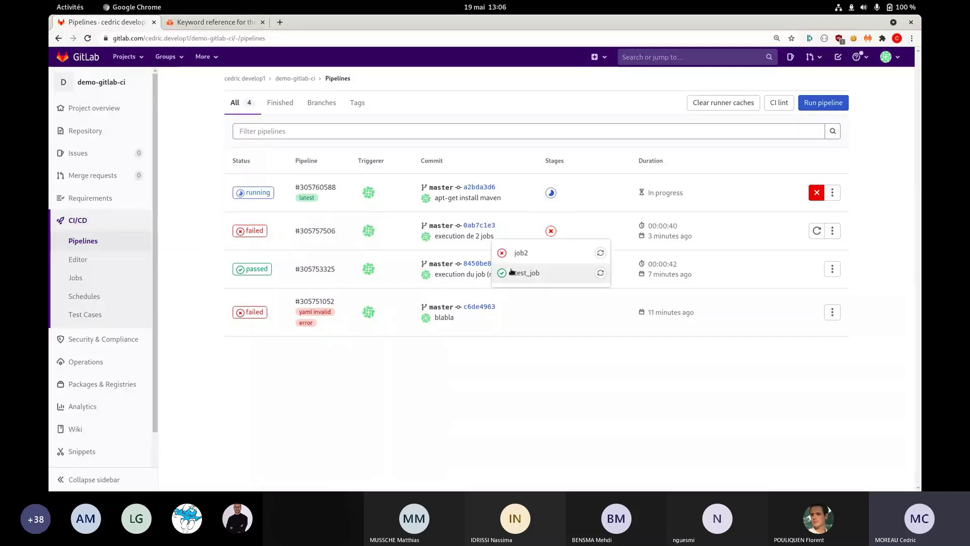
left_click(542, 449)
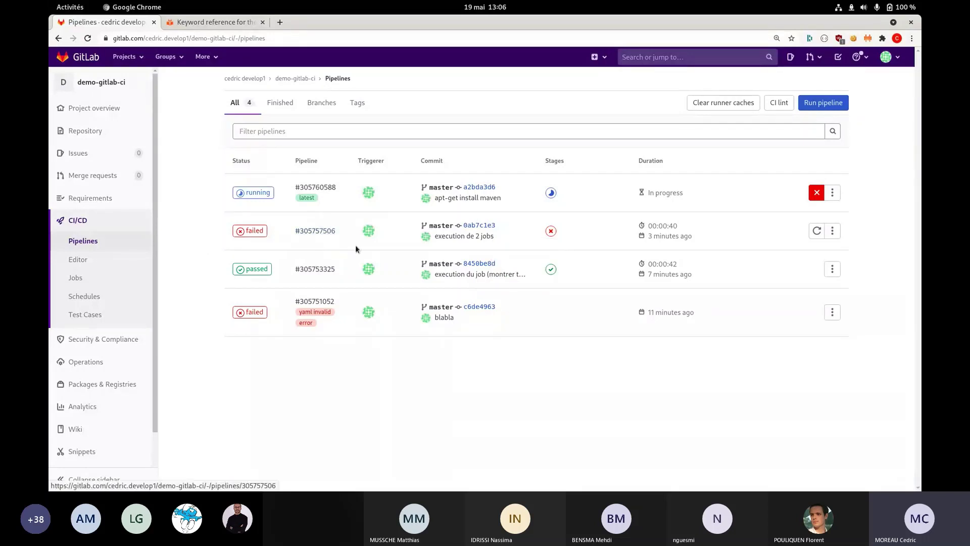
left_click(552, 231)
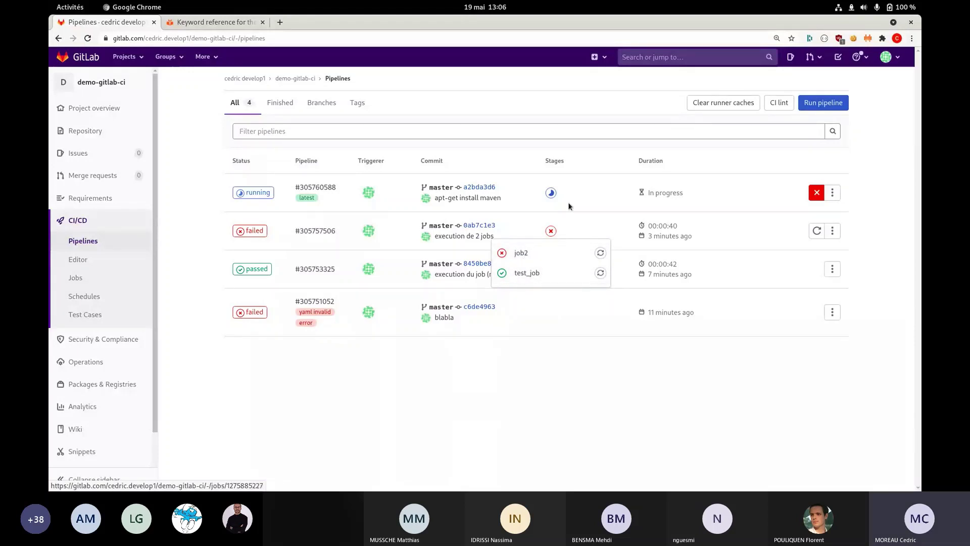
Check the jobs of the "apt-get install maven" pipeline, then open that pipeline and view its job2 log.
left_click(551, 192)
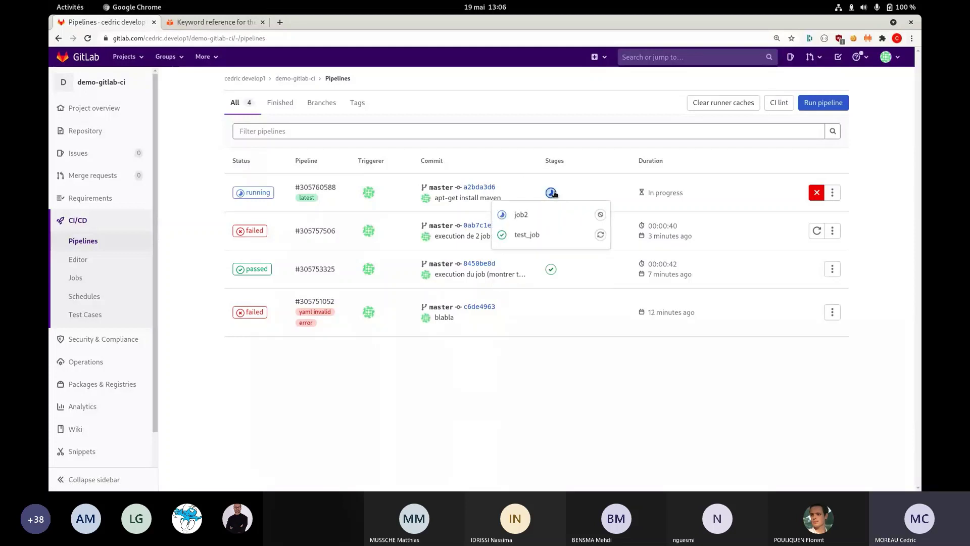
left_click(318, 190)
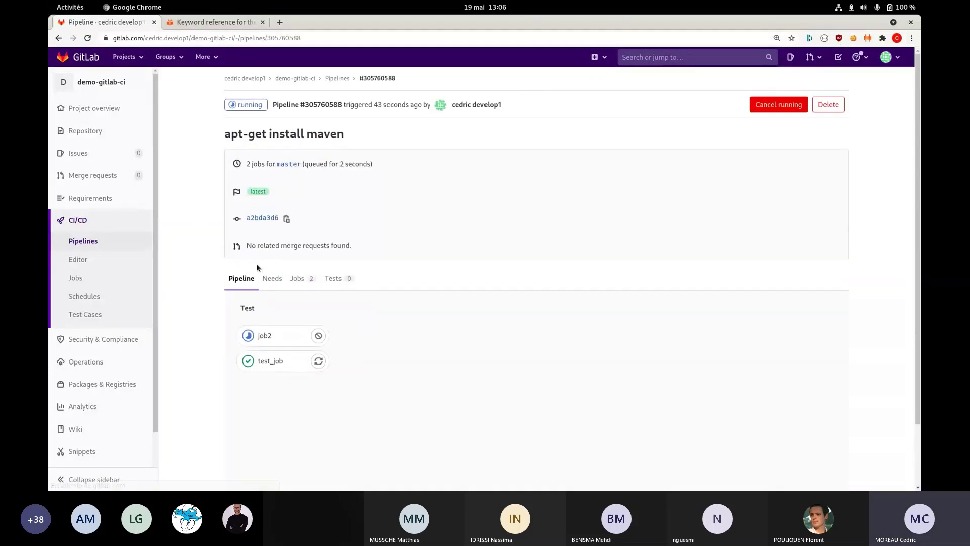
left_click(253, 341)
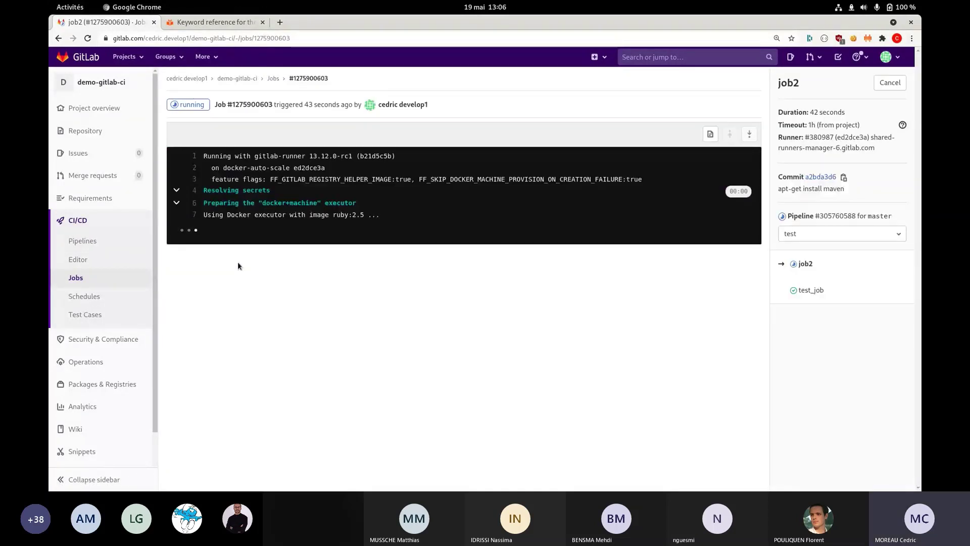
key("super")
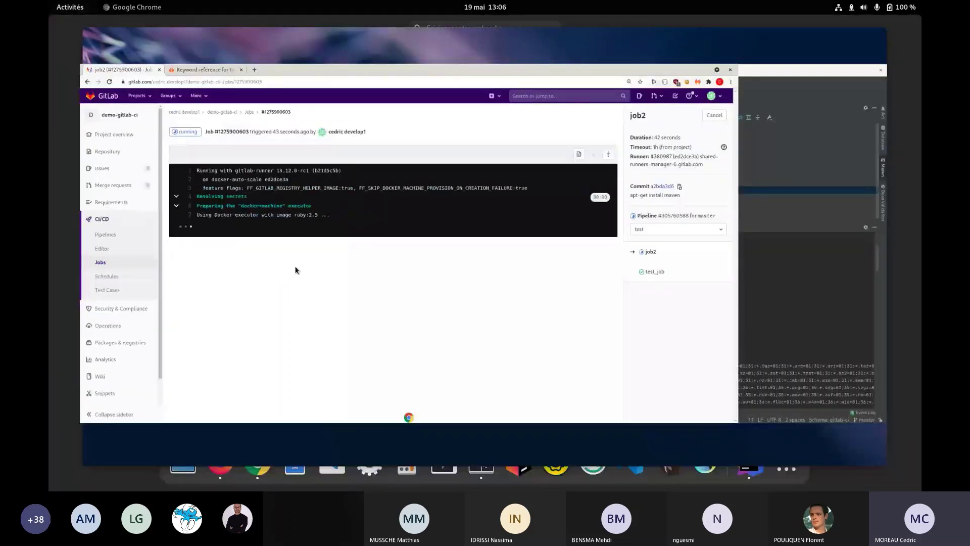
key("super")
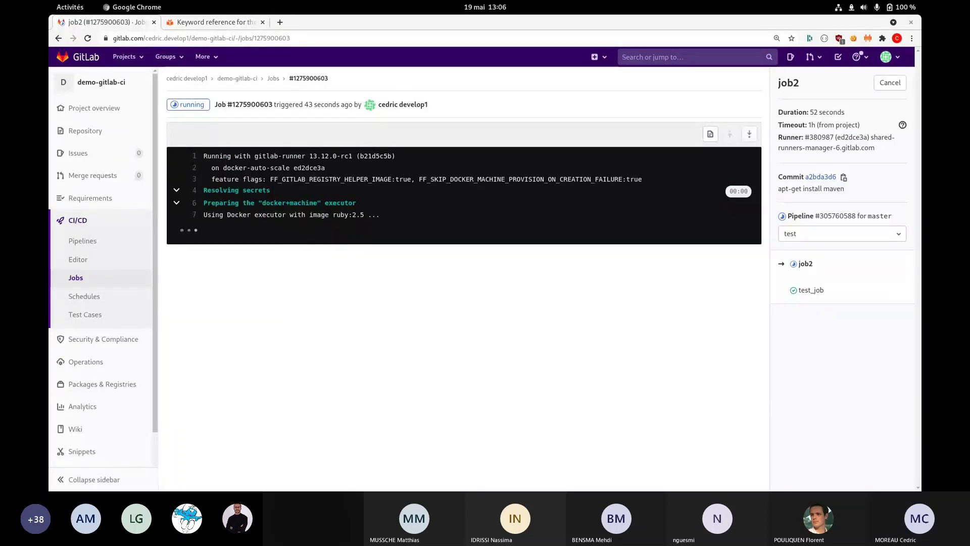
key("super")
key("super")
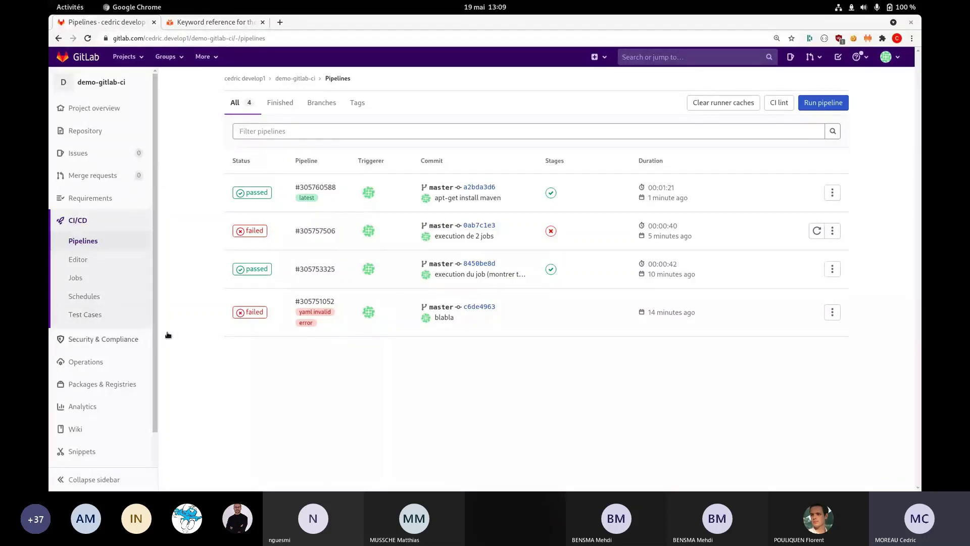
Review the job configuration, then open the job2 log of the "apt-get install maven" pipeline at its beginning.
left_click(76, 260)
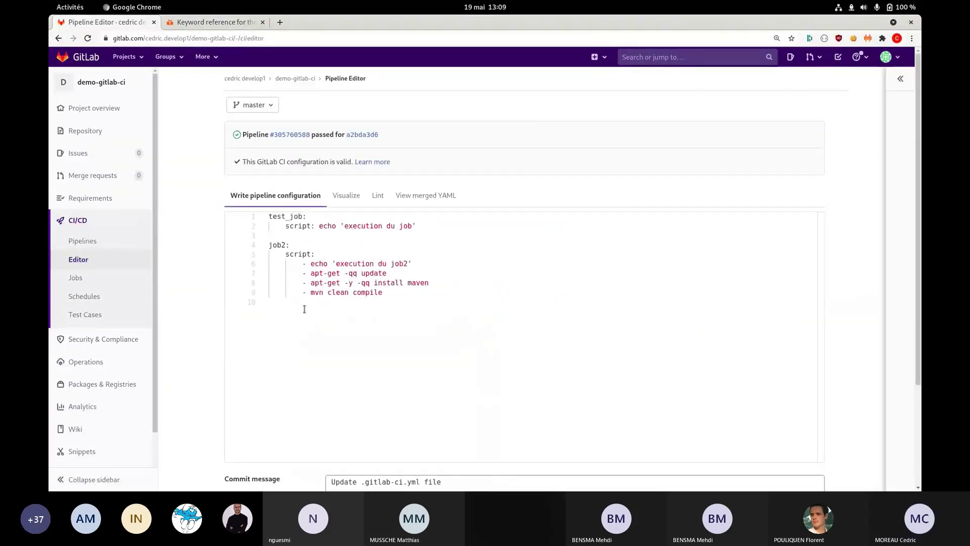
left_click(95, 242)
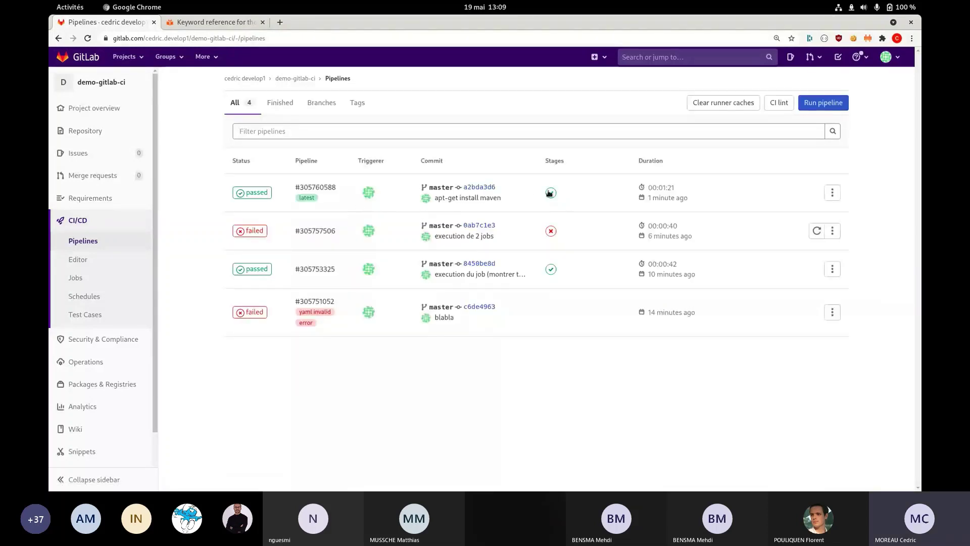
left_click(548, 194)
left_click(504, 216)
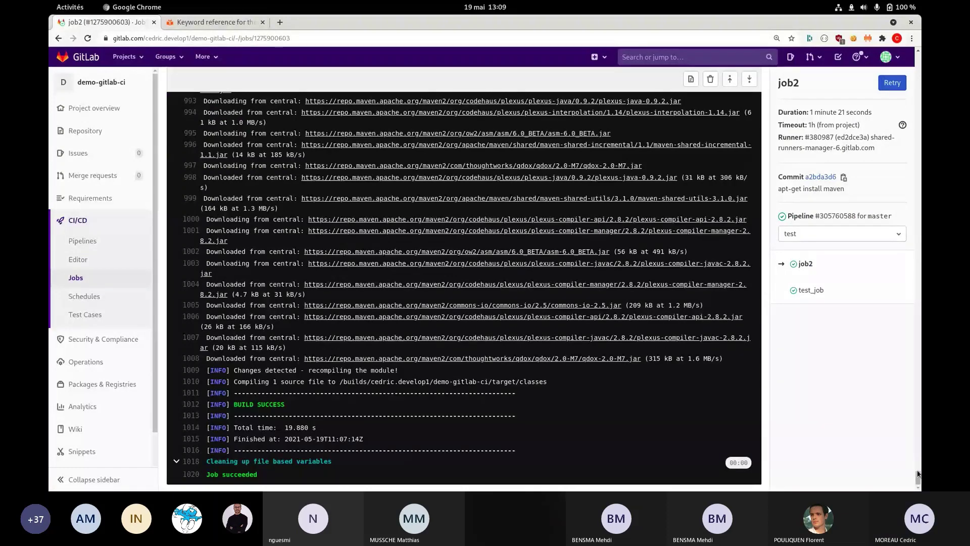
left_click_drag(918, 474, 918, 61)
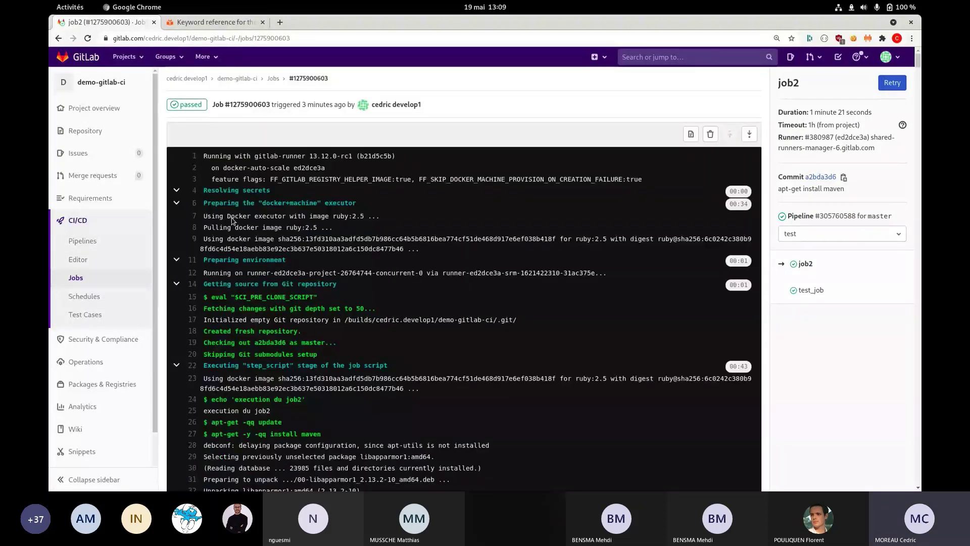
Highlight the runner preparation lines in the job2 log, then the Docker image pull line and the ruby:2.5 image name.
left_click_drag(204, 154, 337, 223)
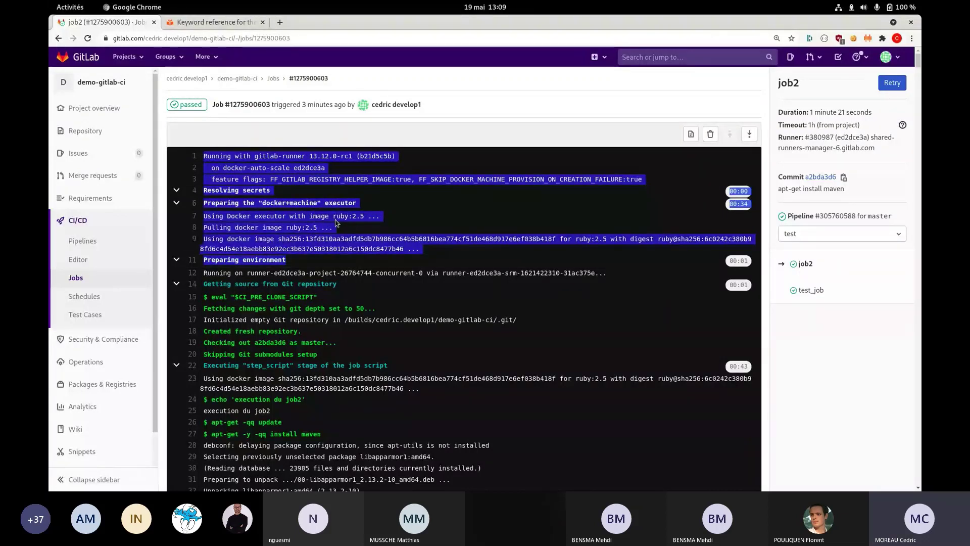
left_click(336, 223)
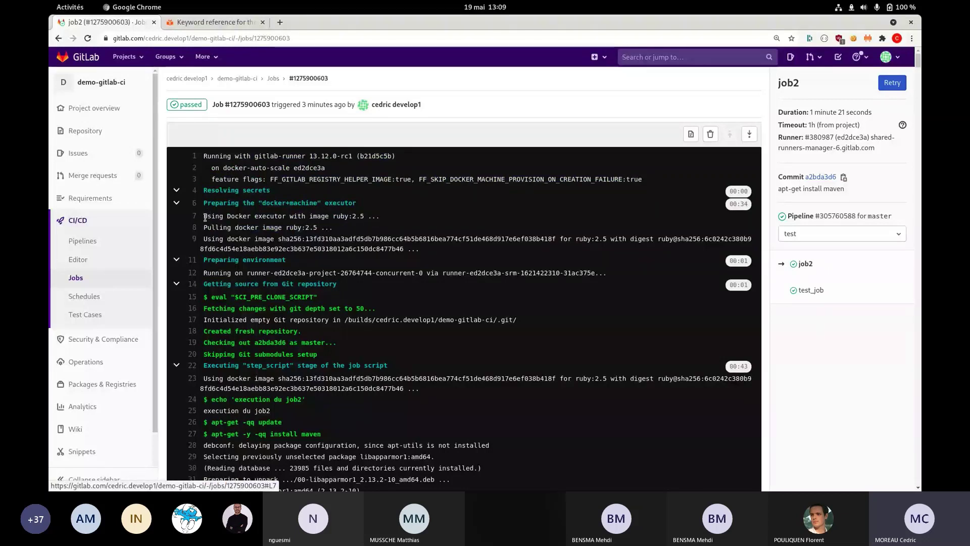
left_click_drag(203, 216, 317, 229)
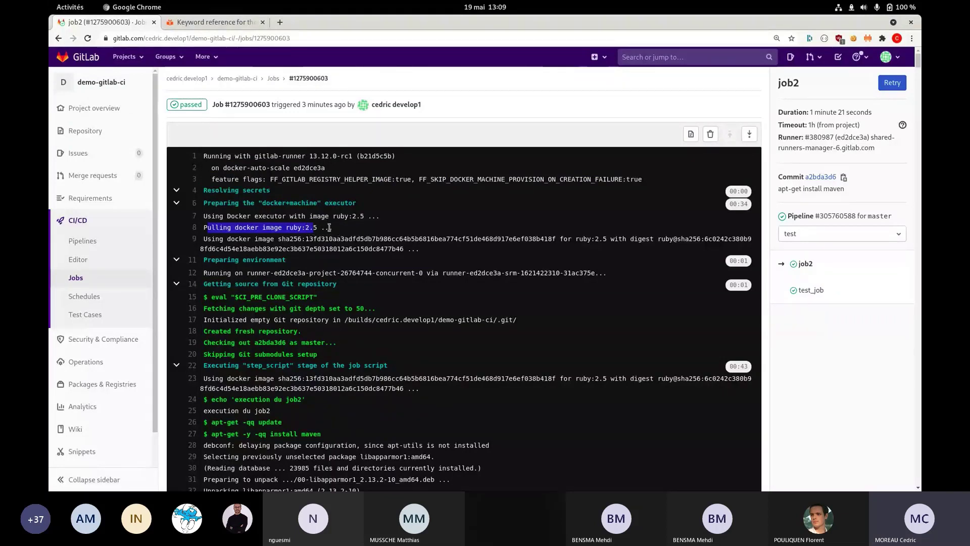
left_click(217, 228)
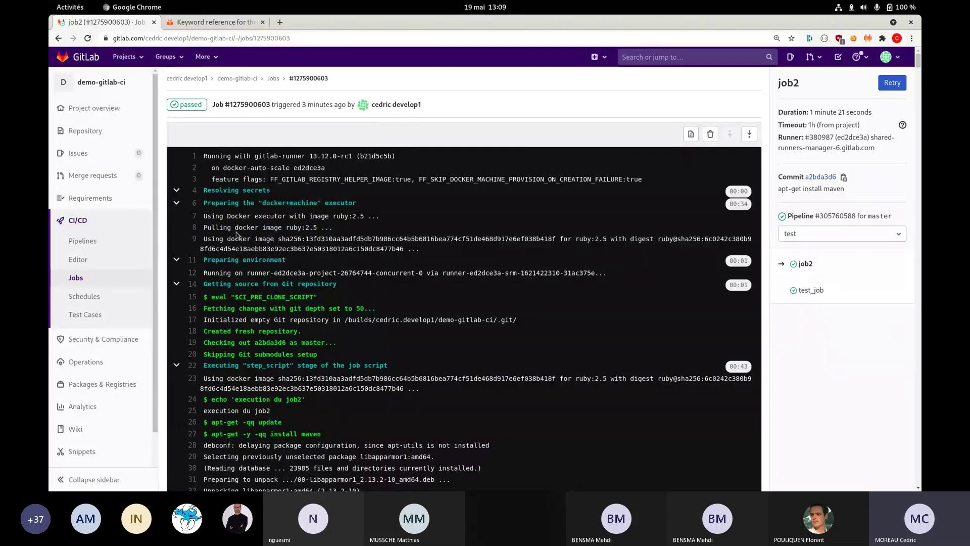
left_click_drag(286, 229, 308, 228)
left_click(288, 228)
key("super")
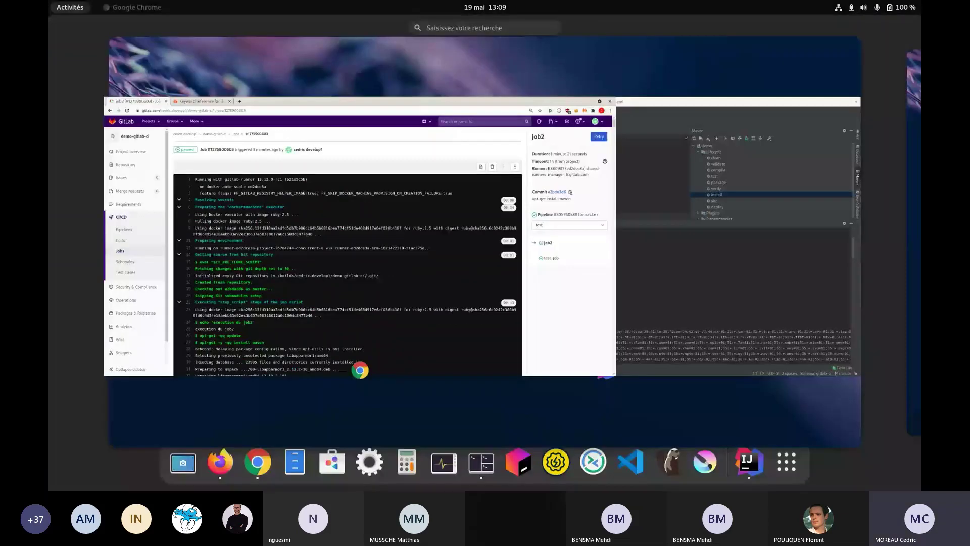
key("super")
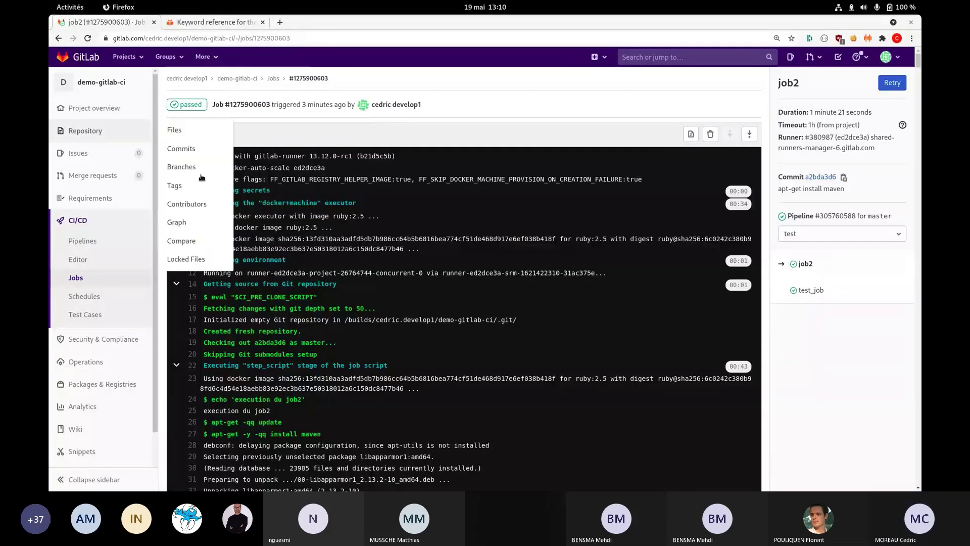
In the pipeline editor, add image: maven:3.6.3-jdk-11 as the first line of the configuration, followed by a blank line.
left_click(80, 259)
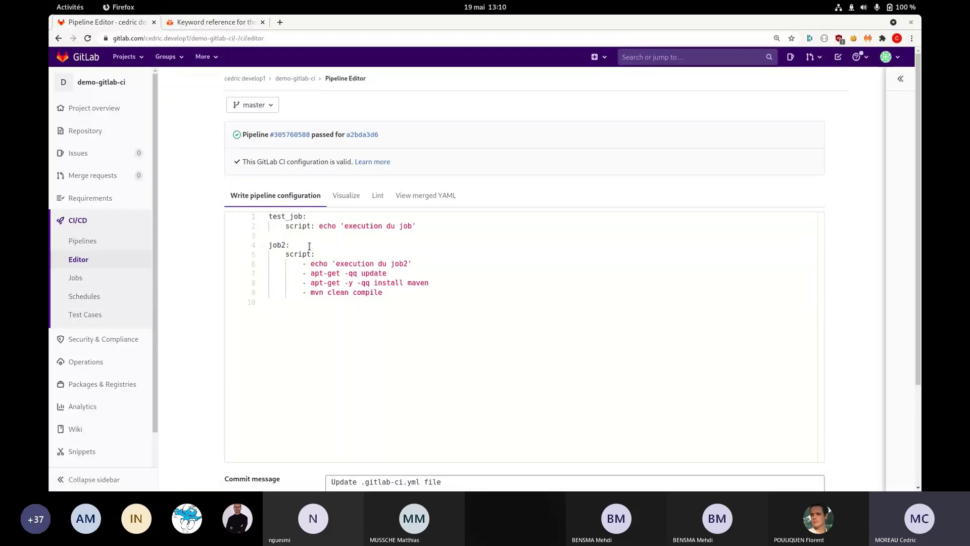
left_click(272, 237)
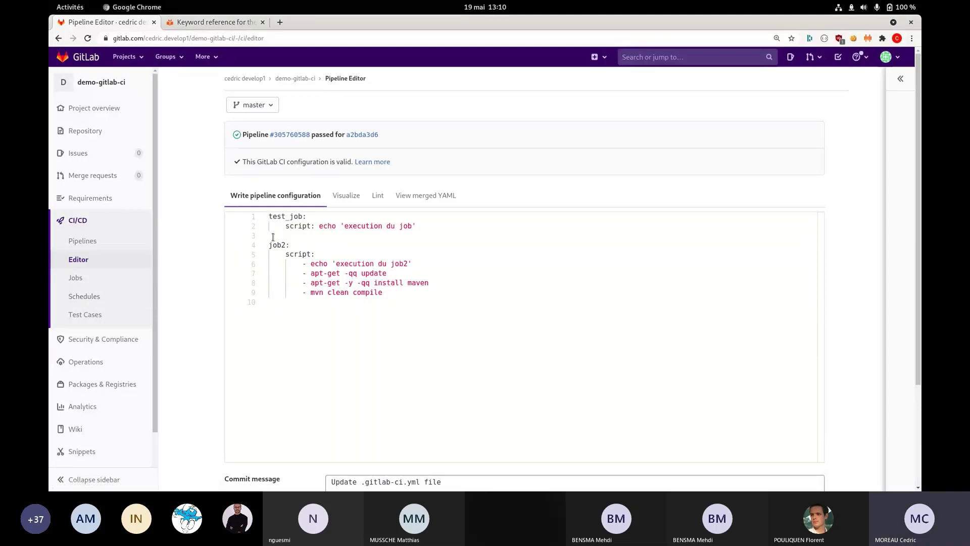
key("ctrl+Home")
key("Return")
key("Return")
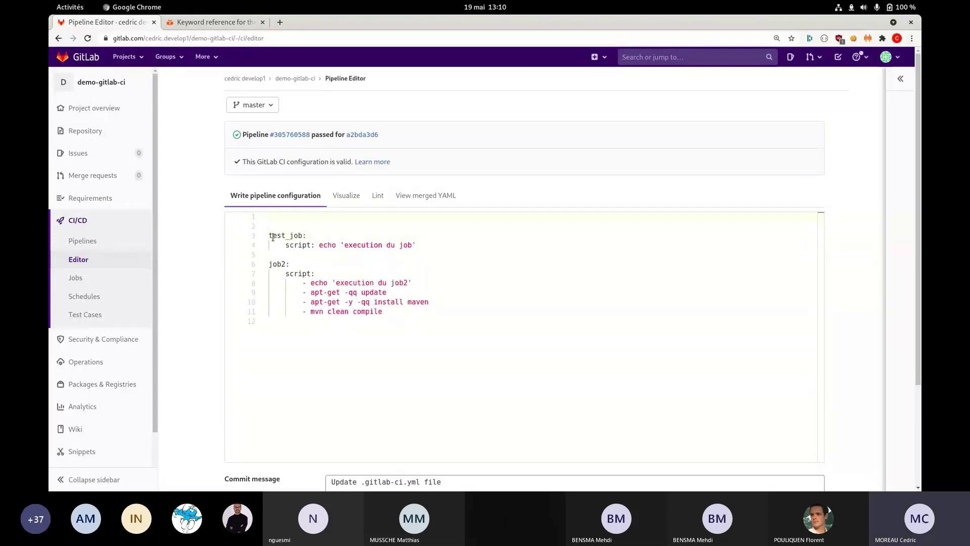
type("image")
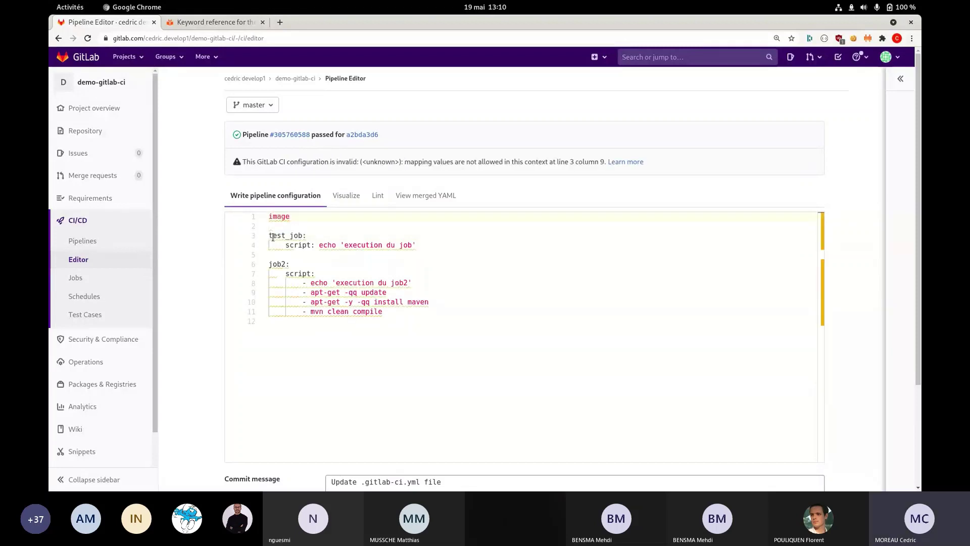
type(":")
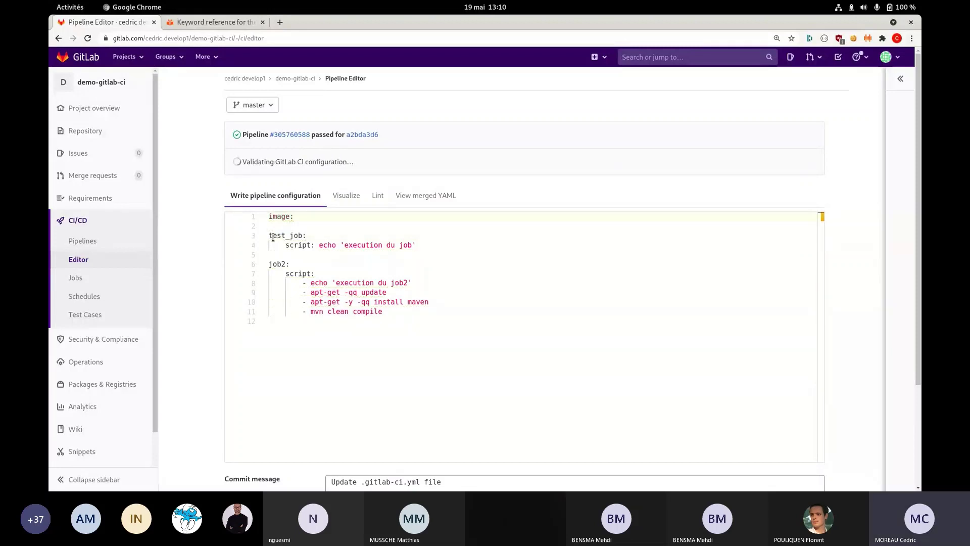
type(" maven")
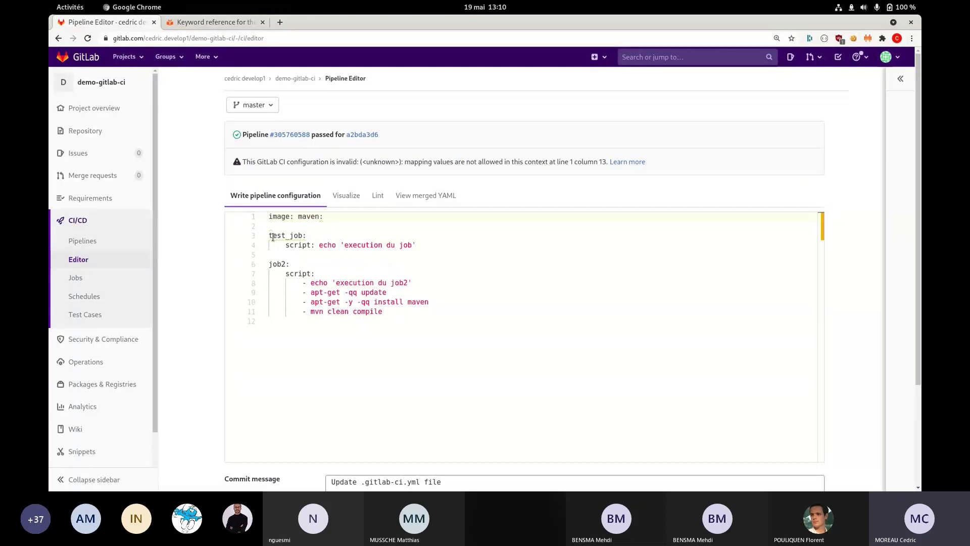
type(":3.")
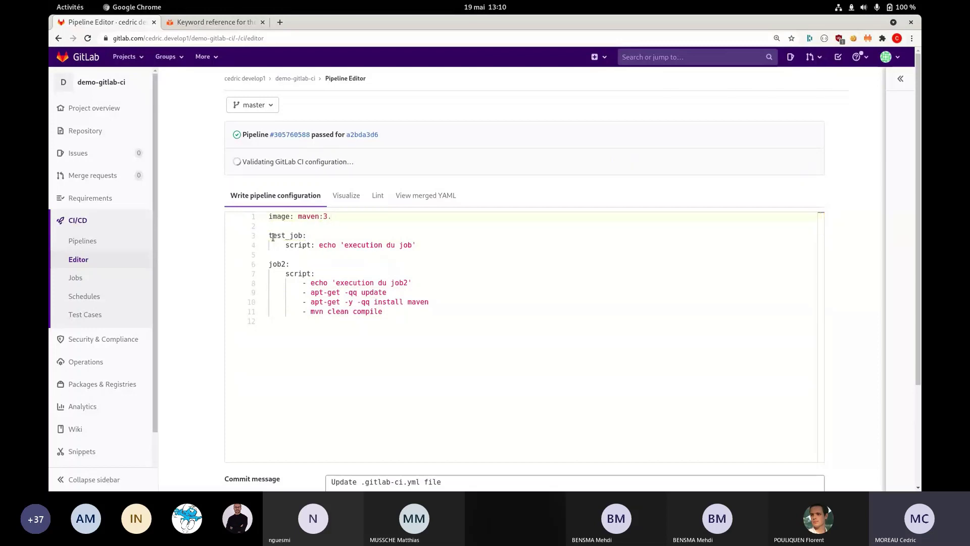
type("6.")
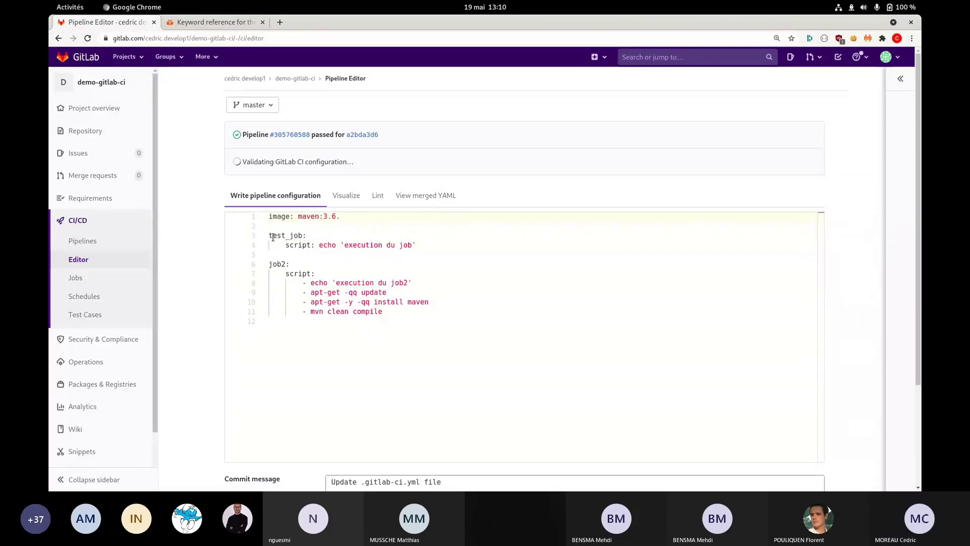
type("3-")
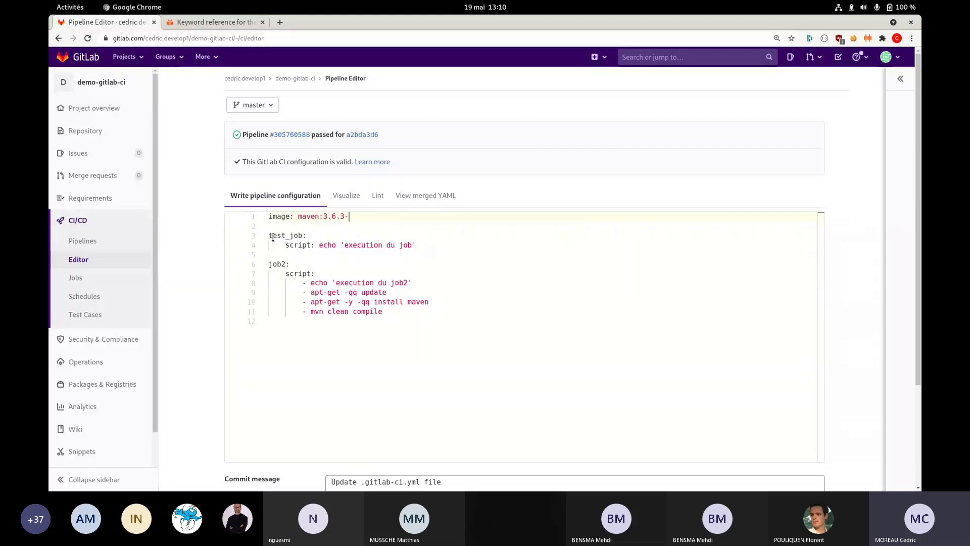
type("jdk")
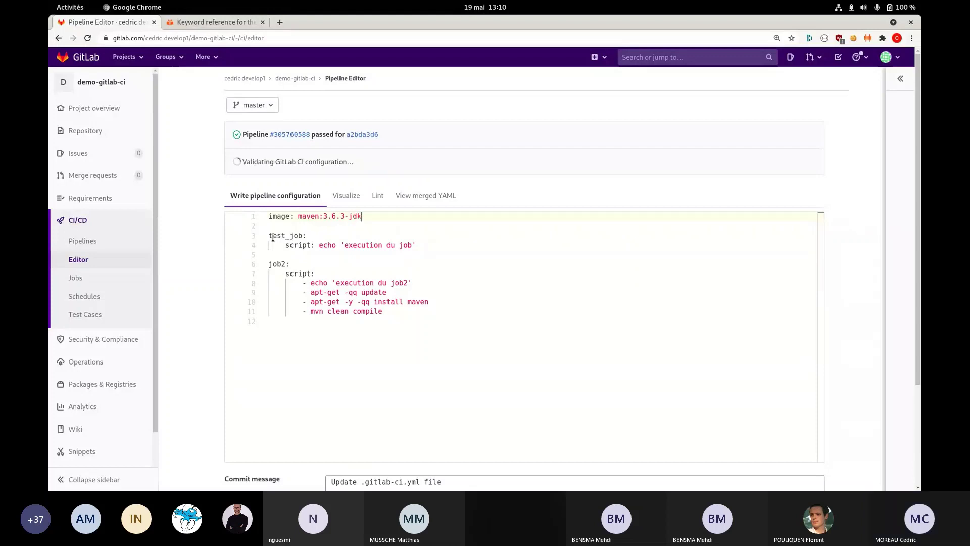
type("-11")
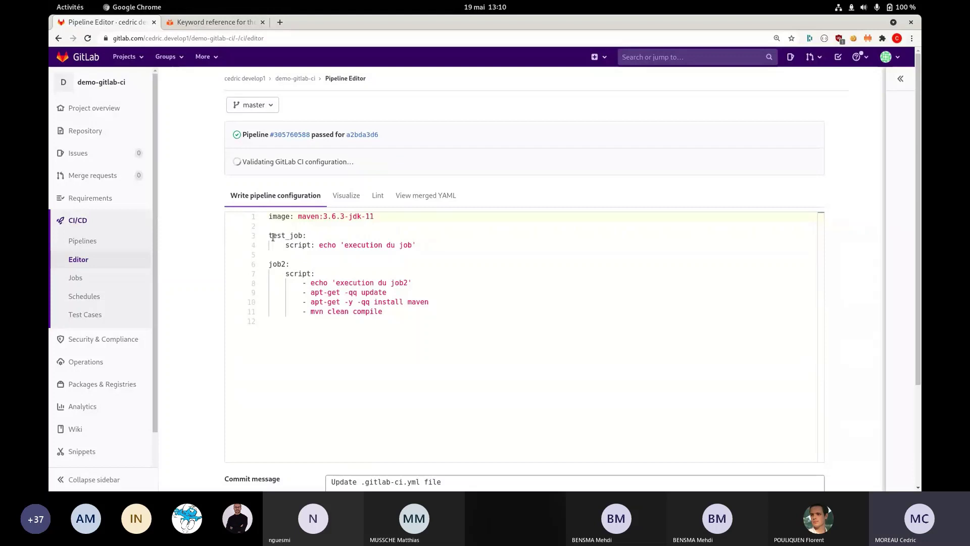
key("alt+Tab")
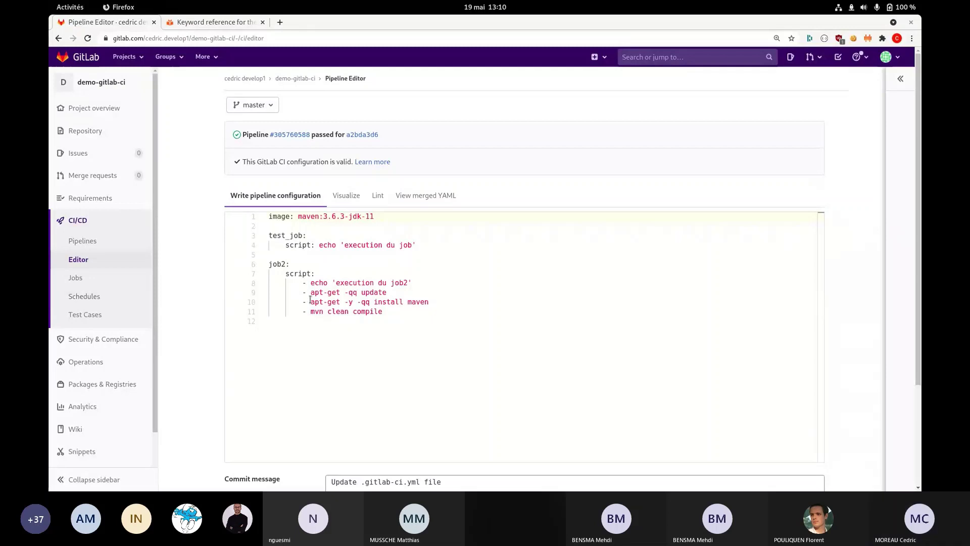
left_click(354, 217)
key("Home")
key("Return")
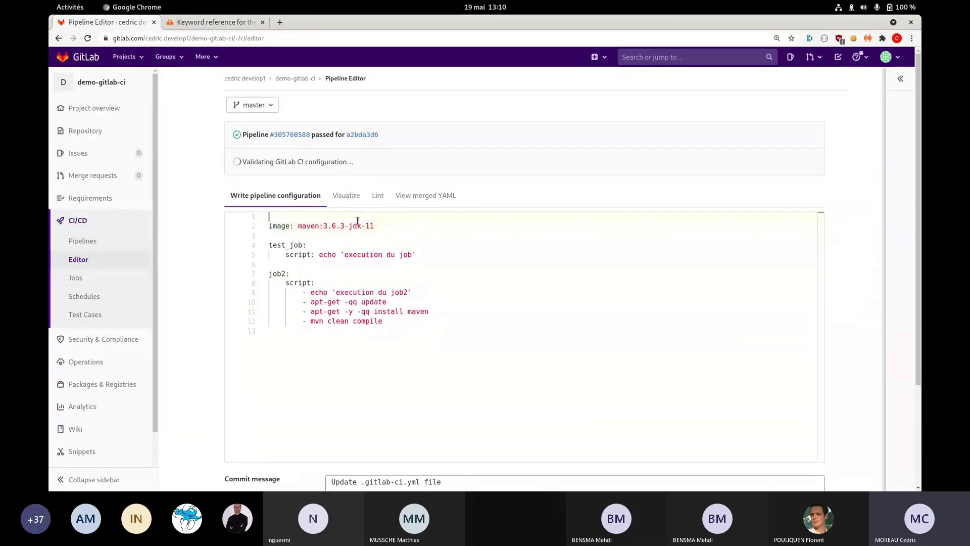
type("# ci/cd concepts : https://docs.gitlab.com/ee/ci/introduction/ # keywords : https://docs.gitlab.com/ee/ci/yaml/README.html")
key("Up")
key("Up")
key("BackSpace")
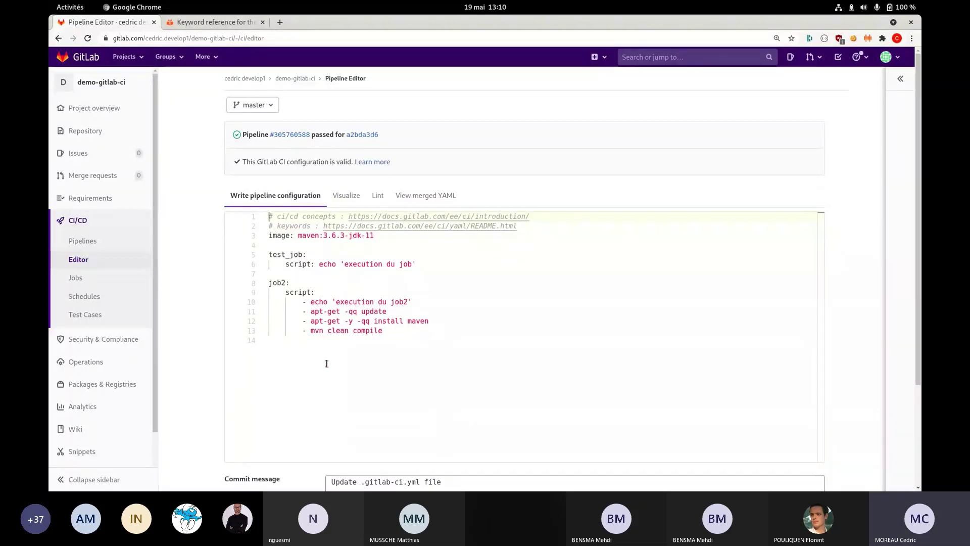
Delete the apt-get -qq update and apt-get -y -qq install maven lines from the job2 script.
left_click_drag(428, 321, 160, 307)
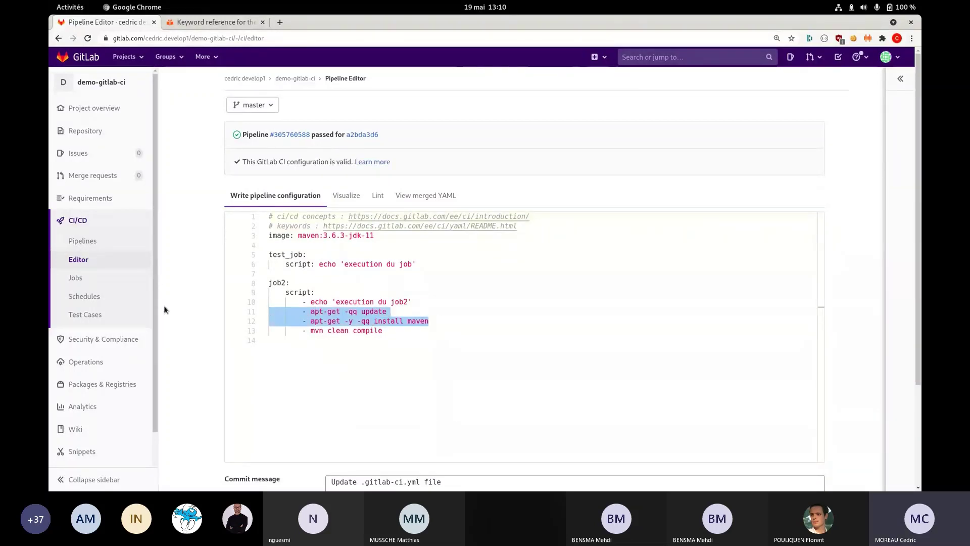
key("BackSpace")
key("BackSpace")
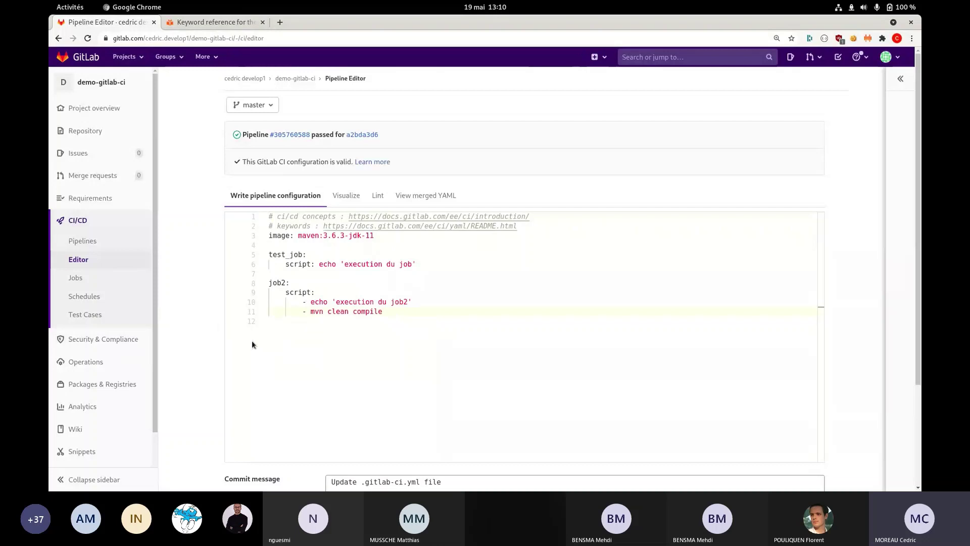
Commit the configuration to master with the message "utilisation image : maven:3.6.3-jdk-11".
scroll(361, 275, "down", 5)
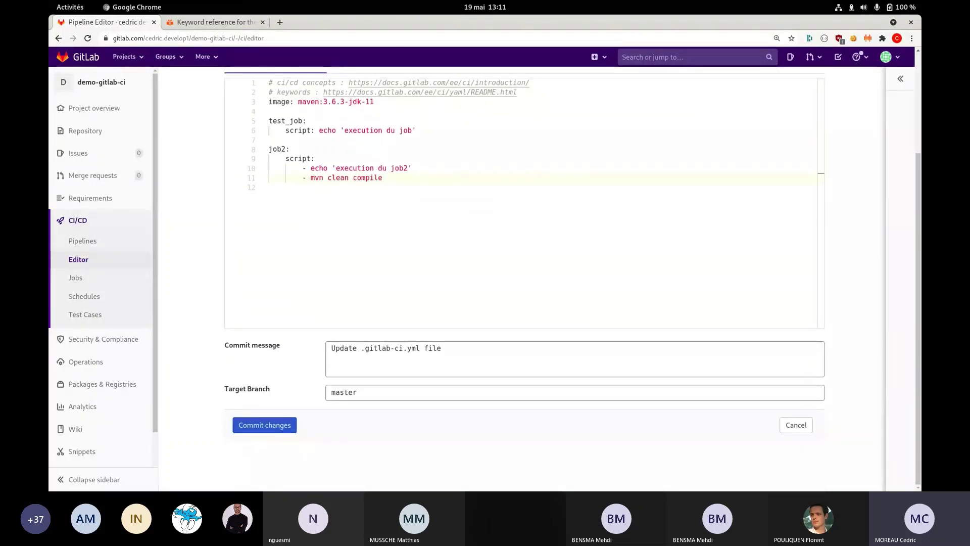
key("alt+Tab")
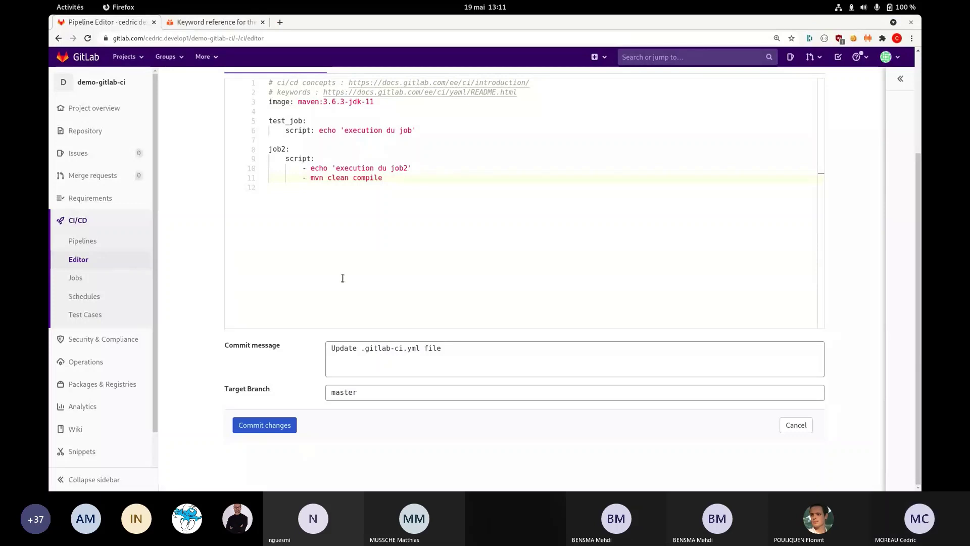
left_click_drag(463, 353, 286, 347)
type("utilisation image : maven:3.6.3-jdk-11")
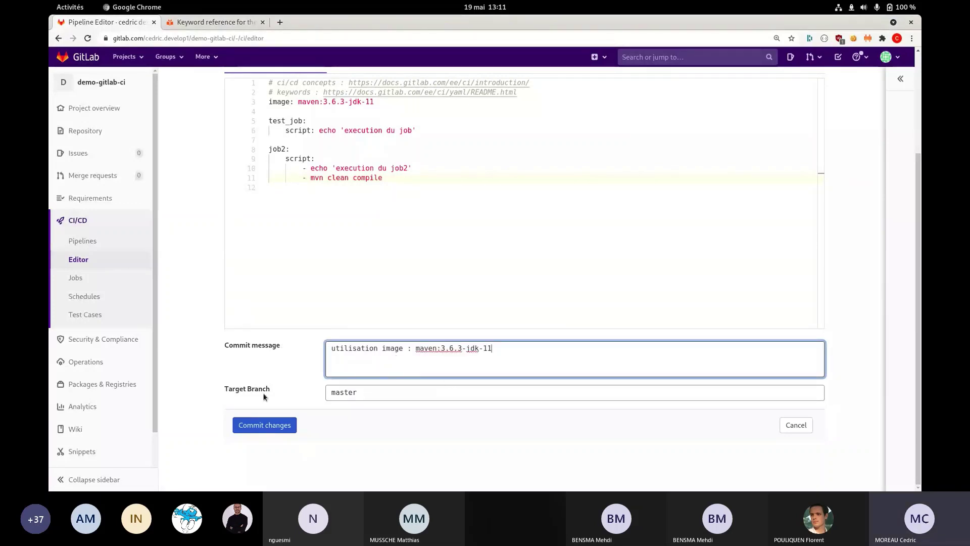
left_click(262, 425)
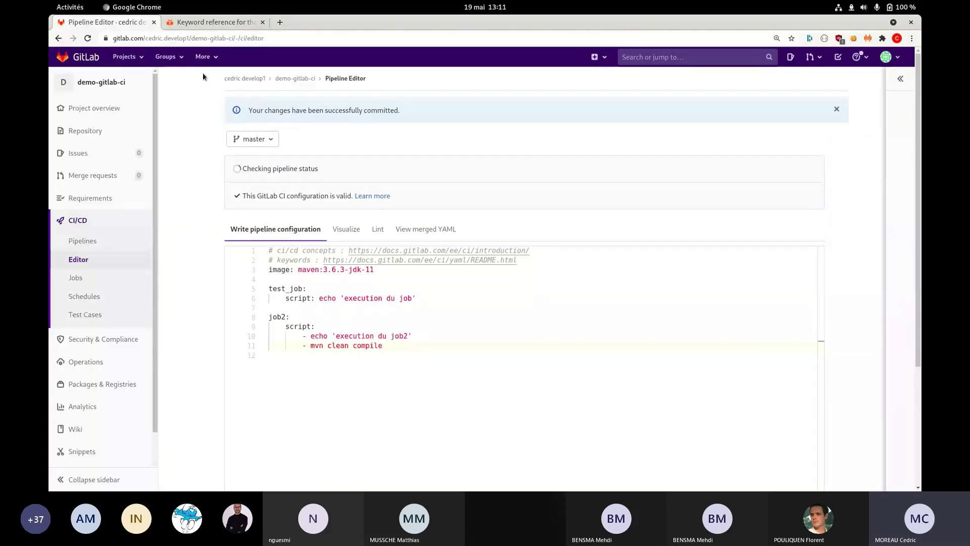
Look up the image keyword in the GitLab Docs job keywords table and highlight its description.
left_click(277, 270)
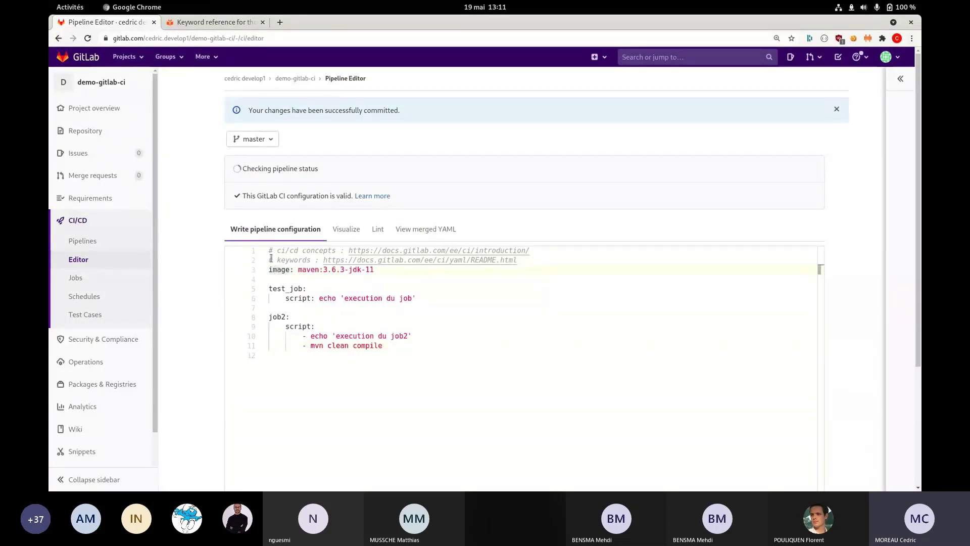
left_click(221, 22)
scroll(301, 263, "down", 1)
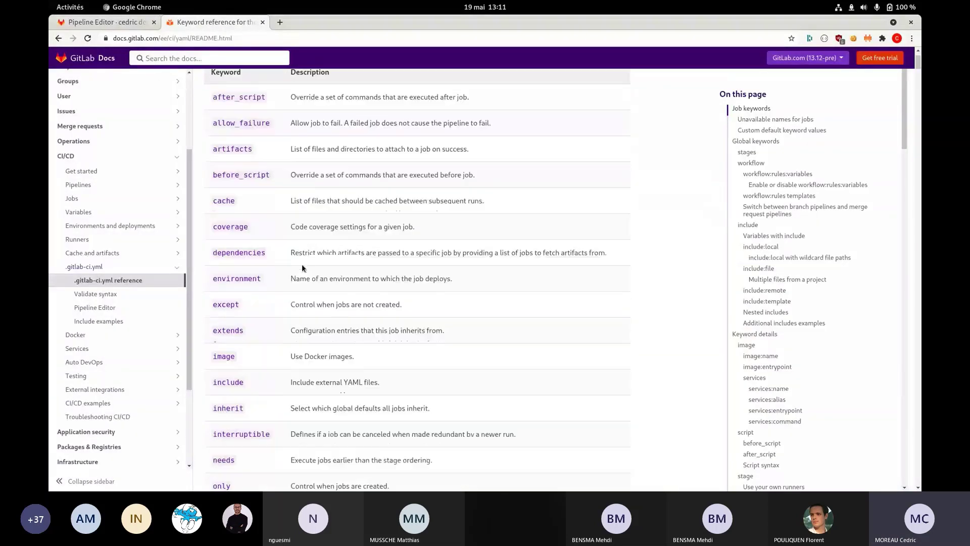
scroll(302, 264, "down", 2)
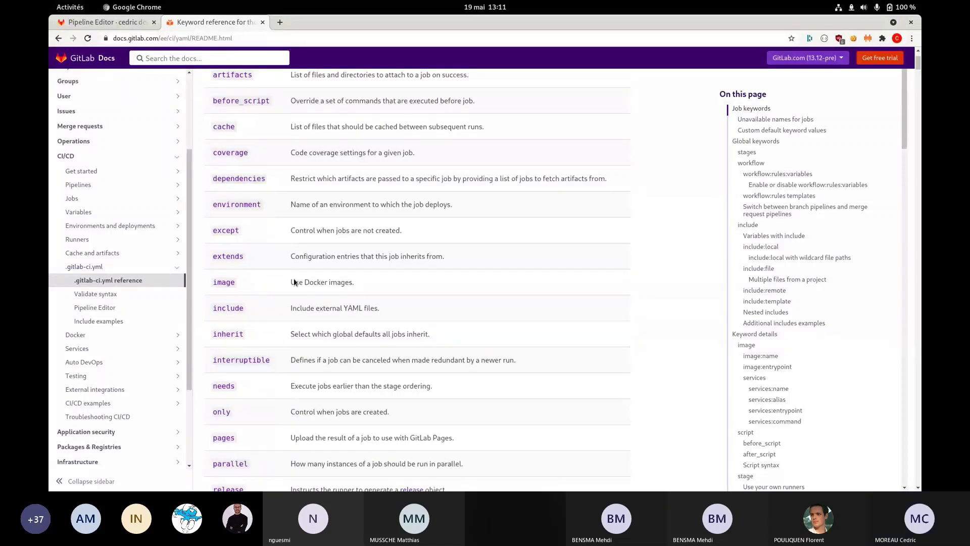
scroll(343, 272, "down", 1)
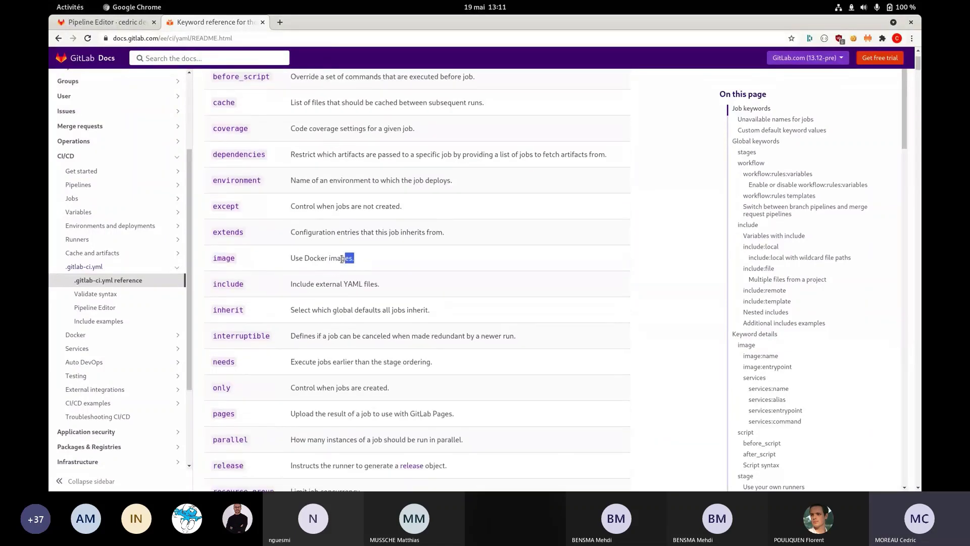
left_click_drag(343, 259, 291, 261)
scroll(298, 287, "up", 3)
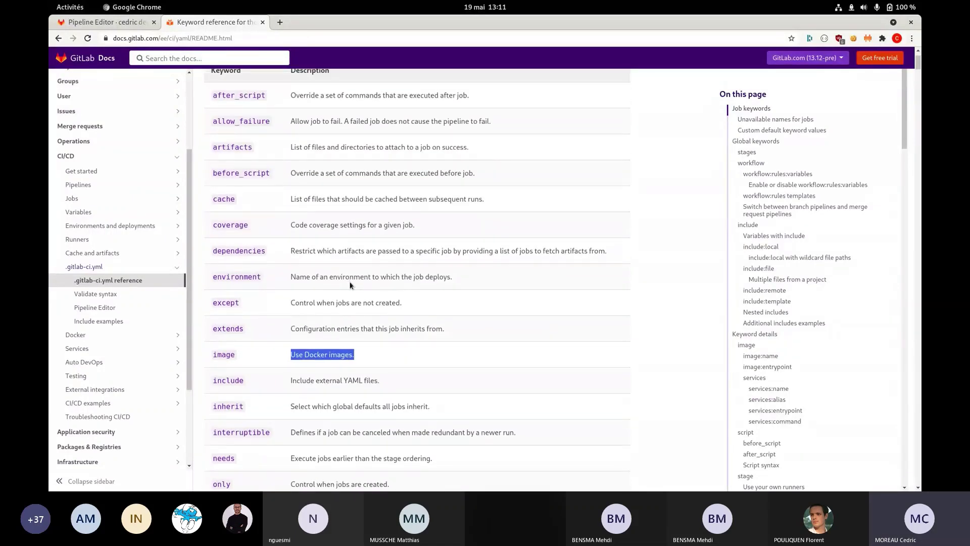
left_click(311, 353)
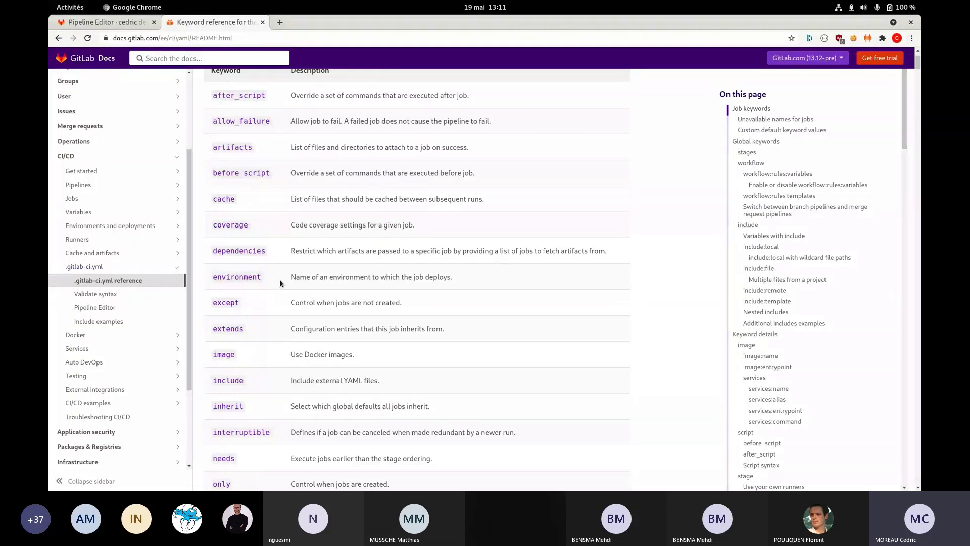
Open the job2 log of the "utilisation image : maven:3.6.3-jdk-11" pipeline and highlight the Docker executor image line.
left_click(125, 22)
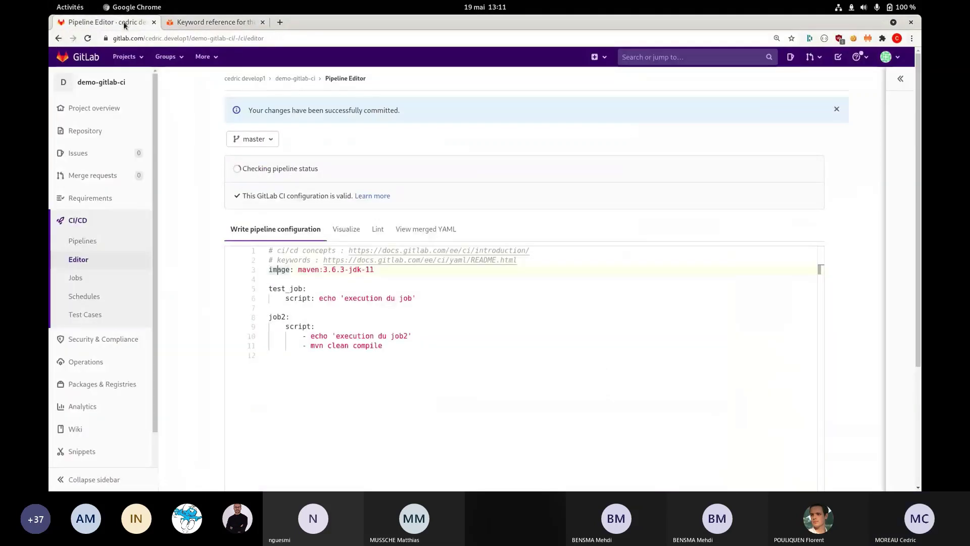
left_click(77, 240)
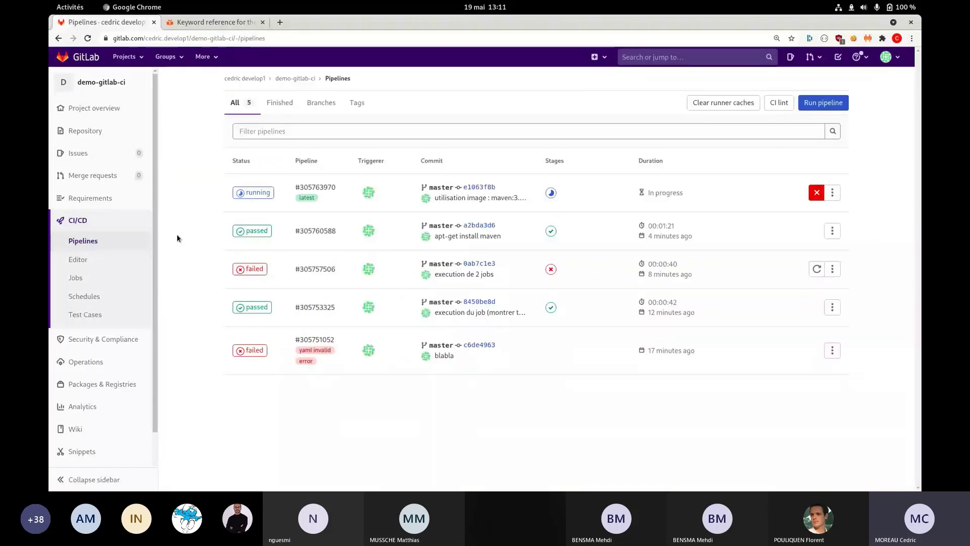
left_click(550, 192)
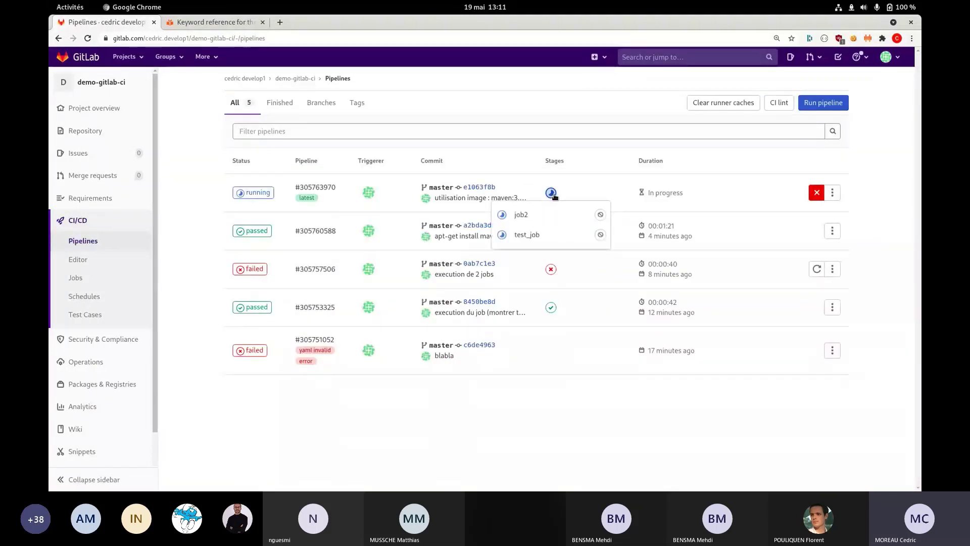
left_click(515, 214)
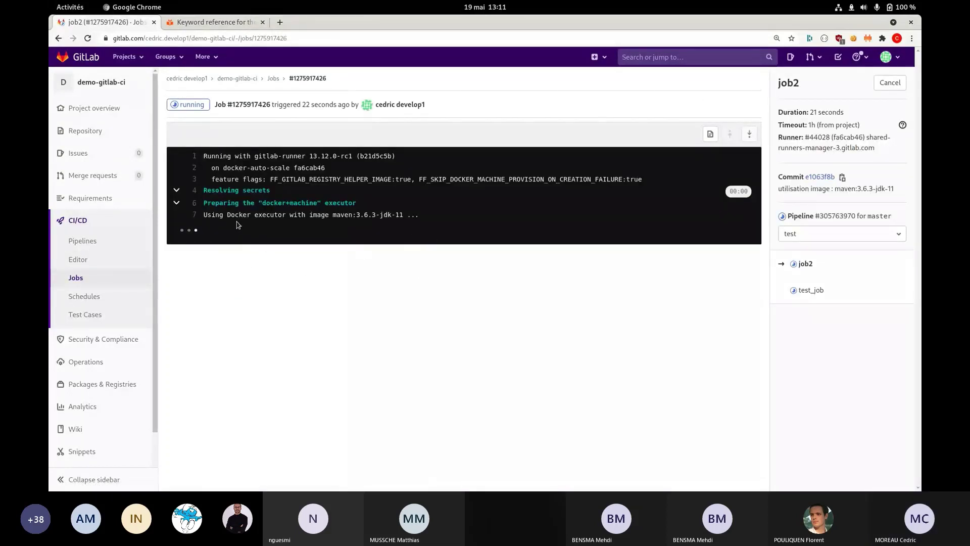
left_click_drag(211, 214, 325, 214)
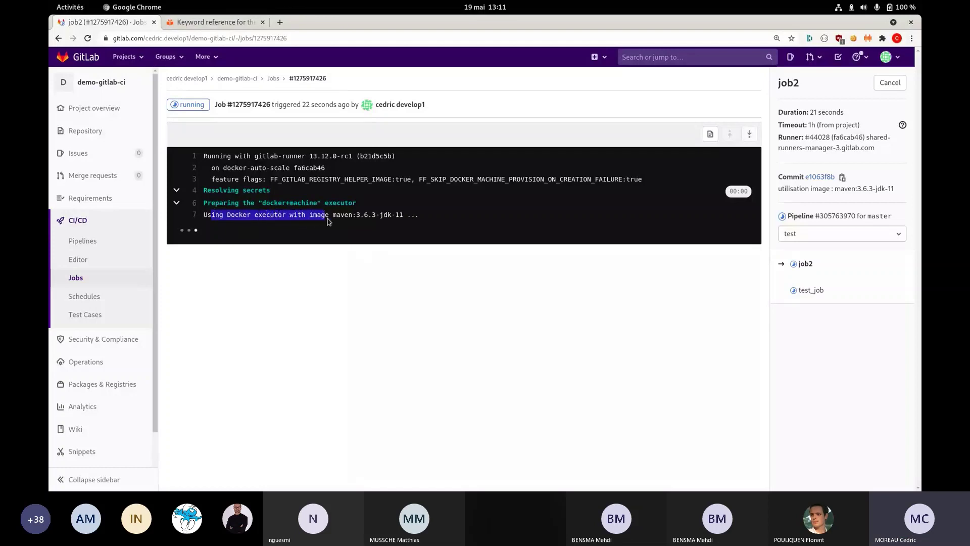
left_click_drag(270, 216, 383, 215)
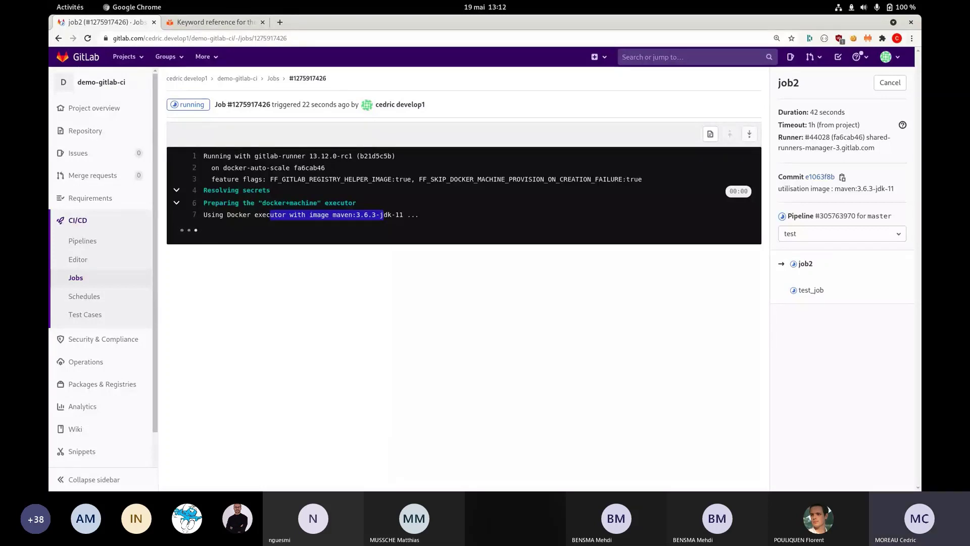
Return to the GitLab documentation and open its CI/CD examples page.
key("alt+Tab")
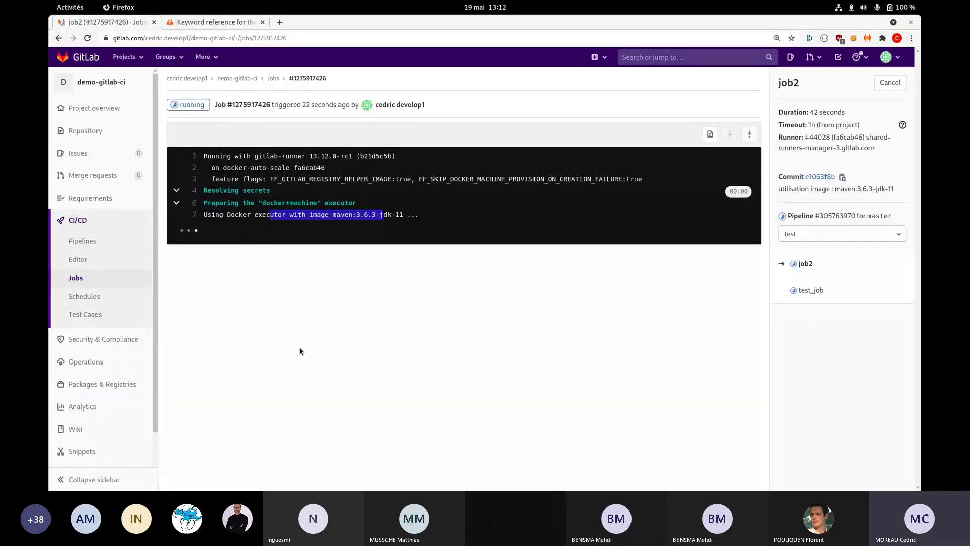
left_click(228, 22)
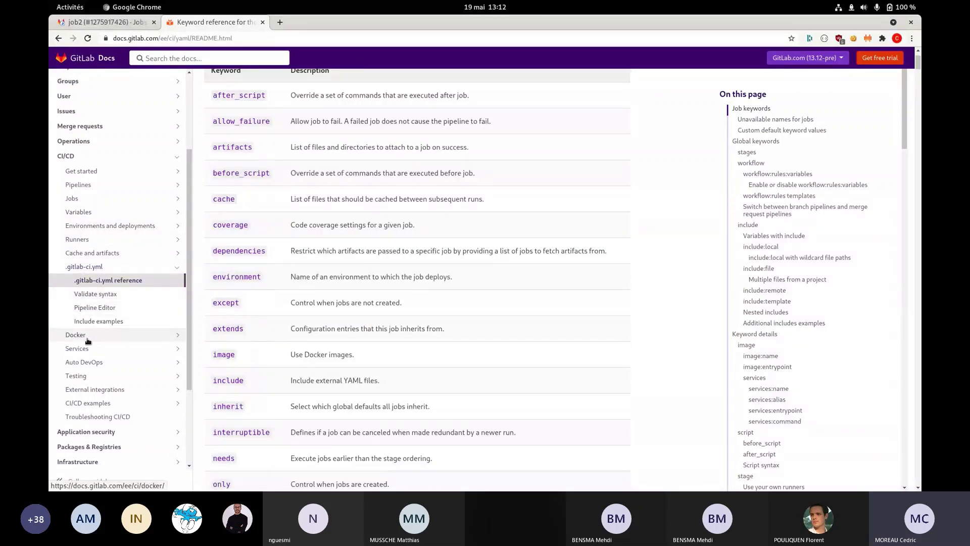
scroll(88, 341, "down", 1)
left_click(101, 378)
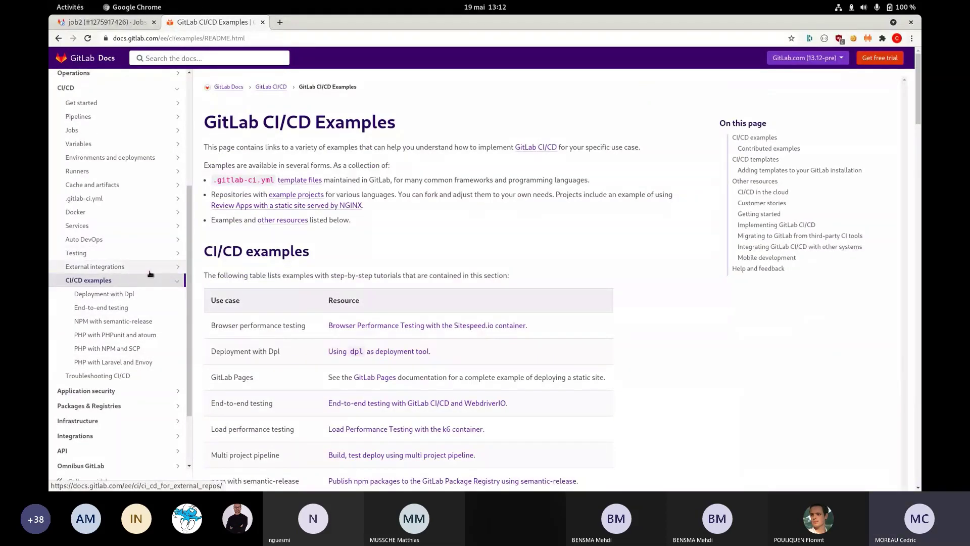
Find the Maven entry in the CI/CD templates list and open its Maven.gitlab-ci.yml template.
scroll(414, 212, "down", 6)
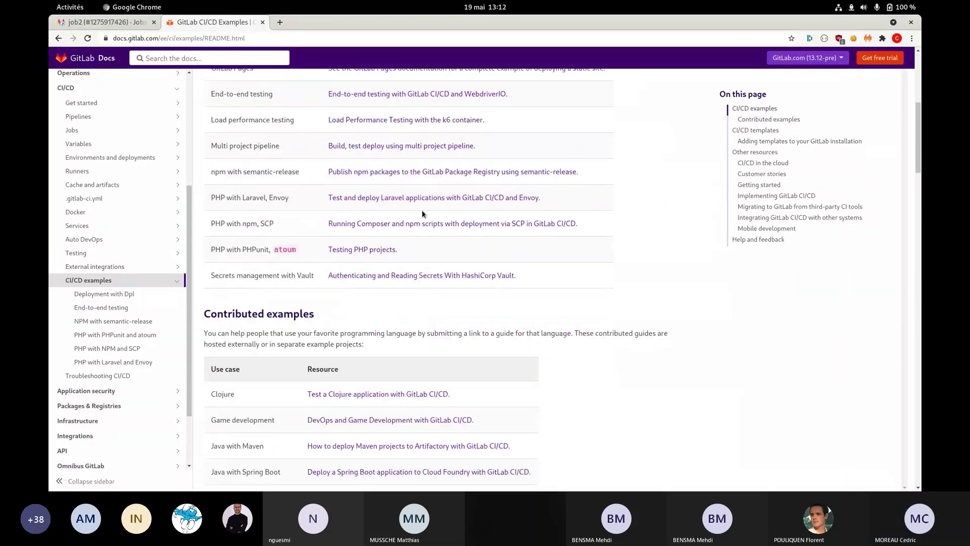
scroll(423, 214, "down", 8)
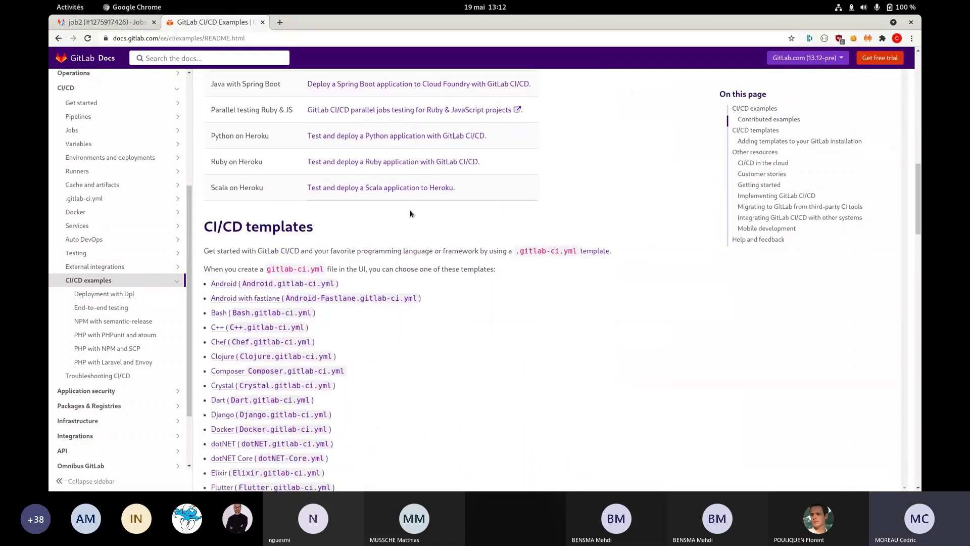
scroll(404, 217, "down", 3)
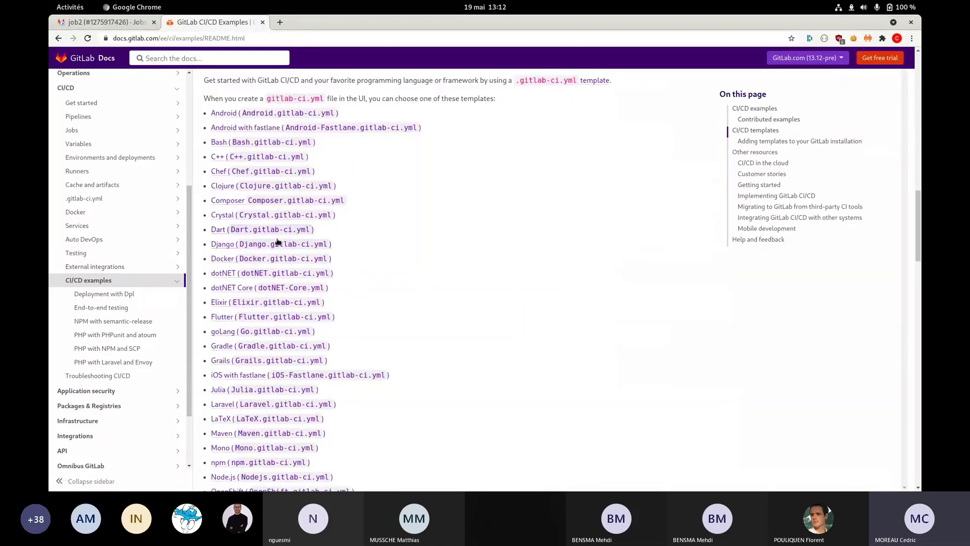
scroll(227, 303, "down", 3)
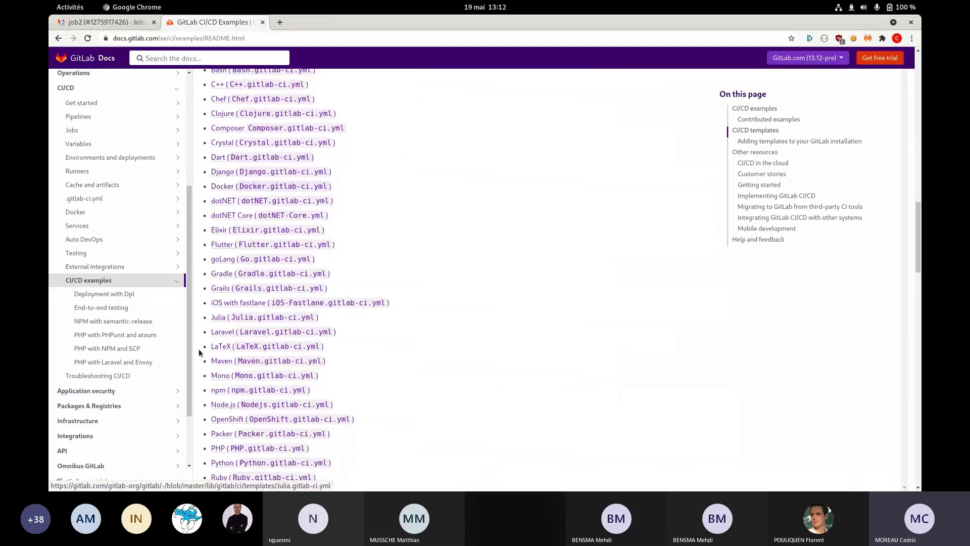
left_click(216, 361)
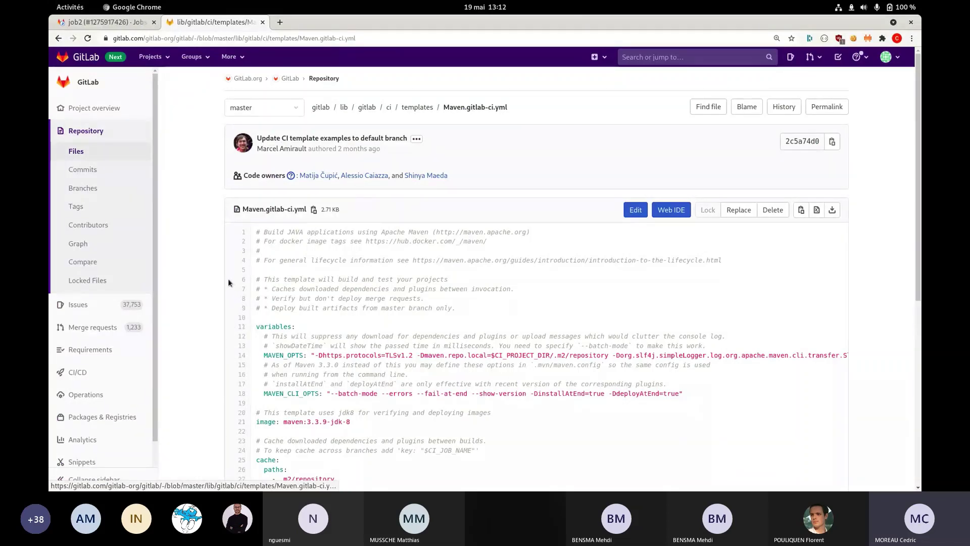
Read through the Maven template and highlight its image declaration together with the comment above it.
scroll(287, 283, "down", 5)
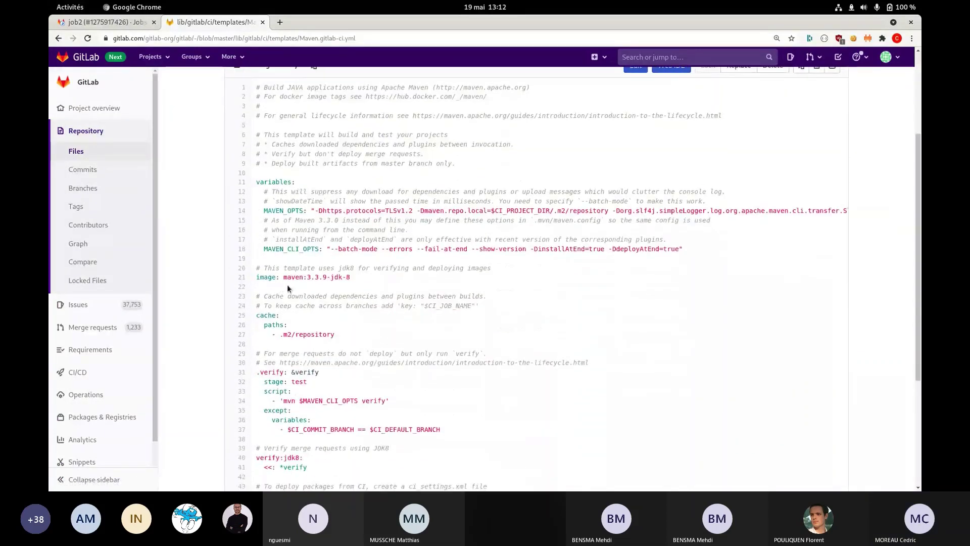
scroll(317, 283, "up", 6)
scroll(317, 283, "down", 5)
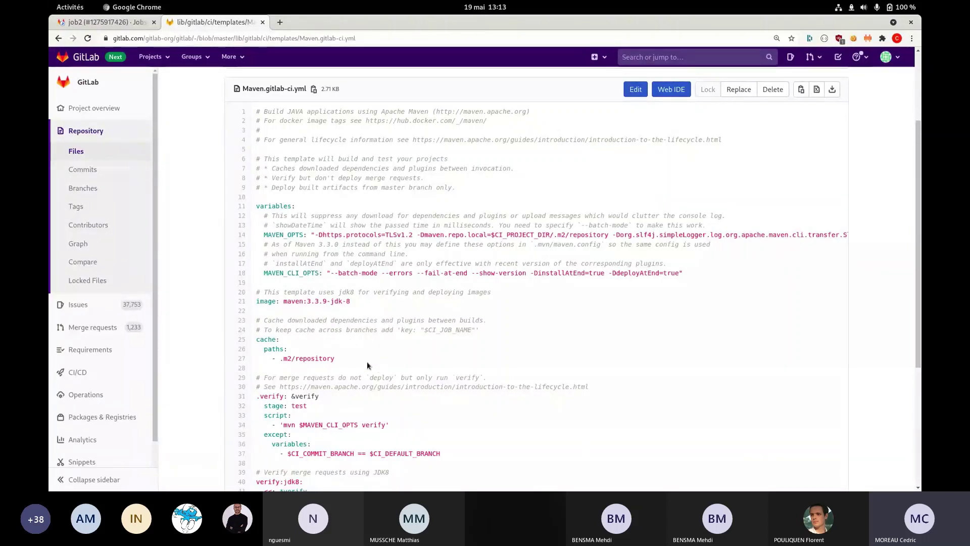
left_click_drag(365, 301, 256, 293)
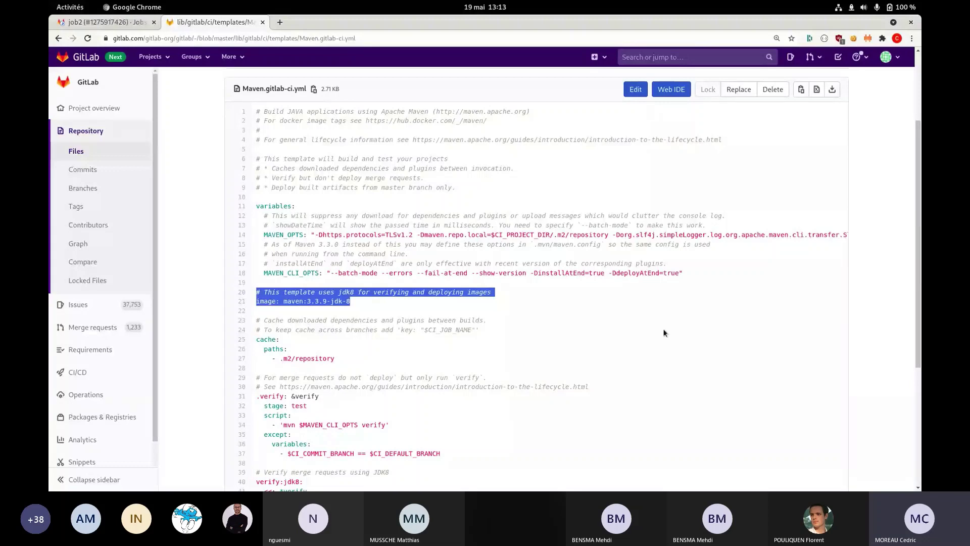
scroll(662, 331, "down", 5)
scroll(654, 328, "up", 4)
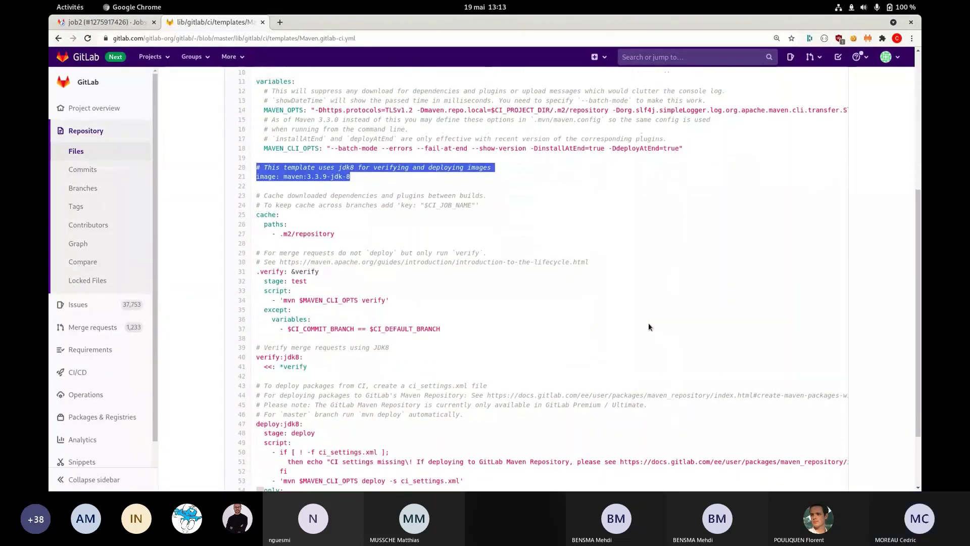
Return to the start of the job2 log and highlight the Docker executor and image pulling lines.
left_click(116, 22)
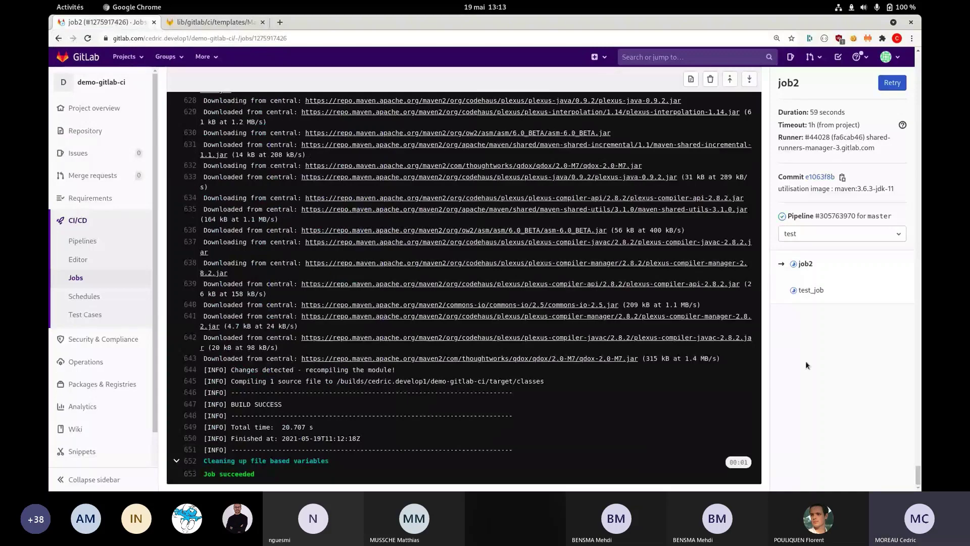
left_click_drag(917, 475, 919, 53)
left_click_drag(269, 192, 382, 192)
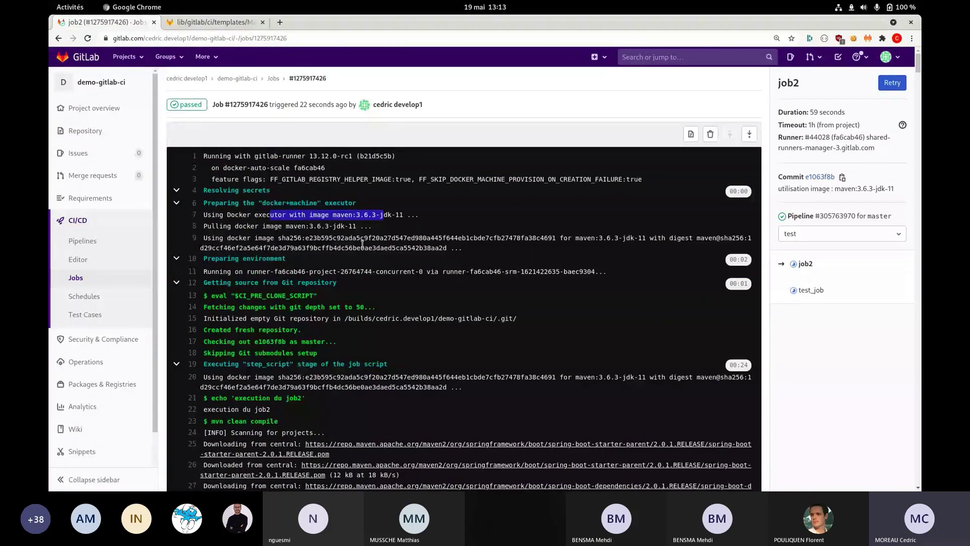
left_click_drag(216, 202, 341, 204)
scroll(306, 282, "down", 2)
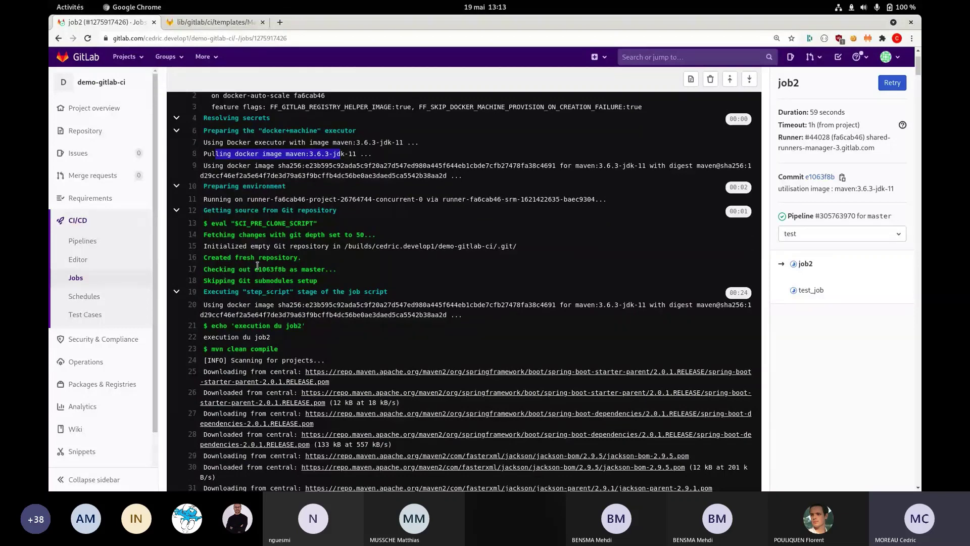
Highlight the echo 'execution du job2' and mvn clean compile commands in the job2 log.
scroll(257, 268, "down", 1)
scroll(258, 269, "down", 2)
left_click_drag(211, 253, 309, 255)
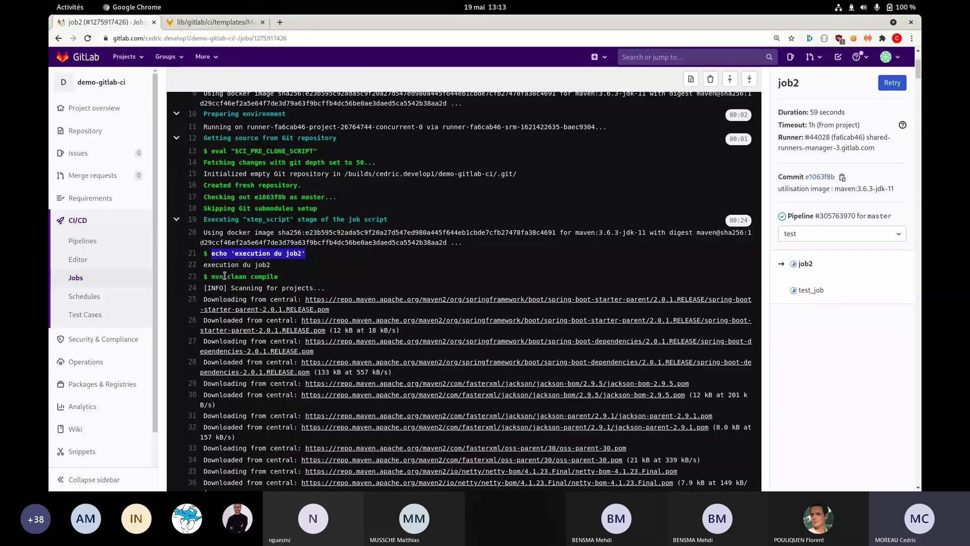
left_click_drag(212, 276, 281, 284)
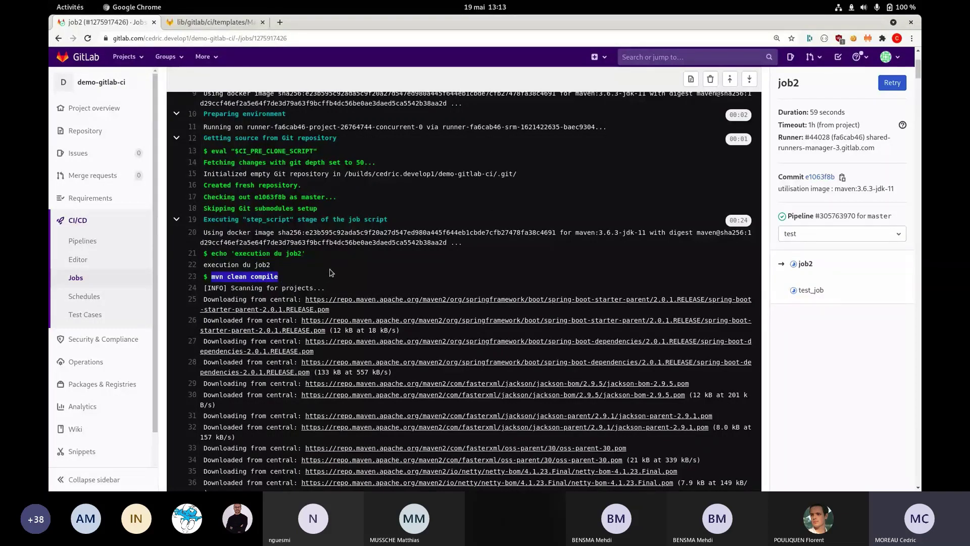
Review the Maven output through to the end of the job2 log, and open the project's pipelines list.
scroll(330, 273, "down", 13)
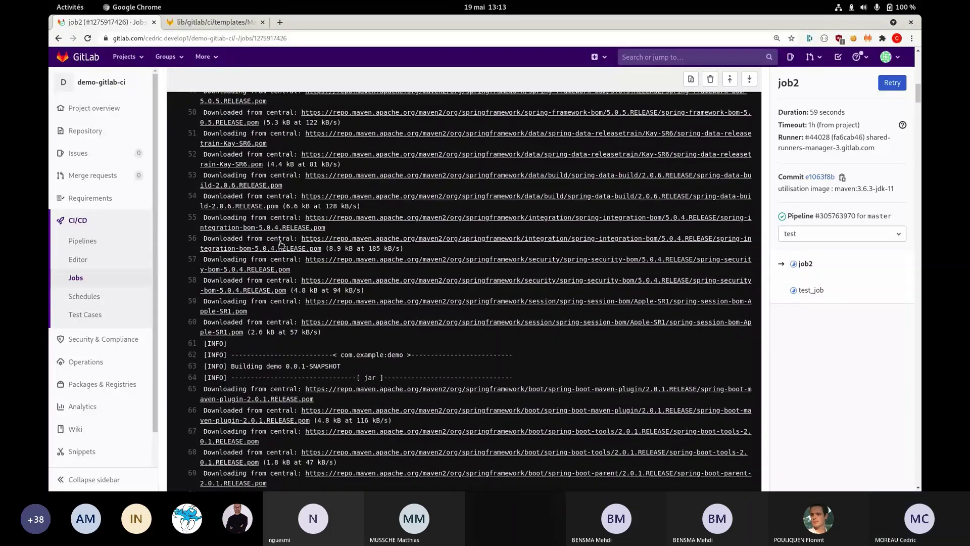
scroll(282, 244, "down", 12)
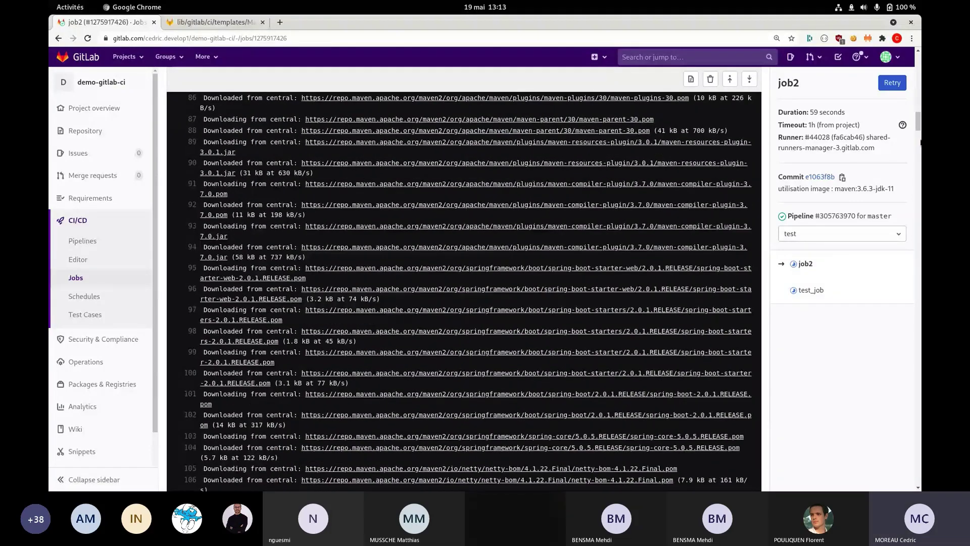
left_click_drag(919, 127, 919, 477)
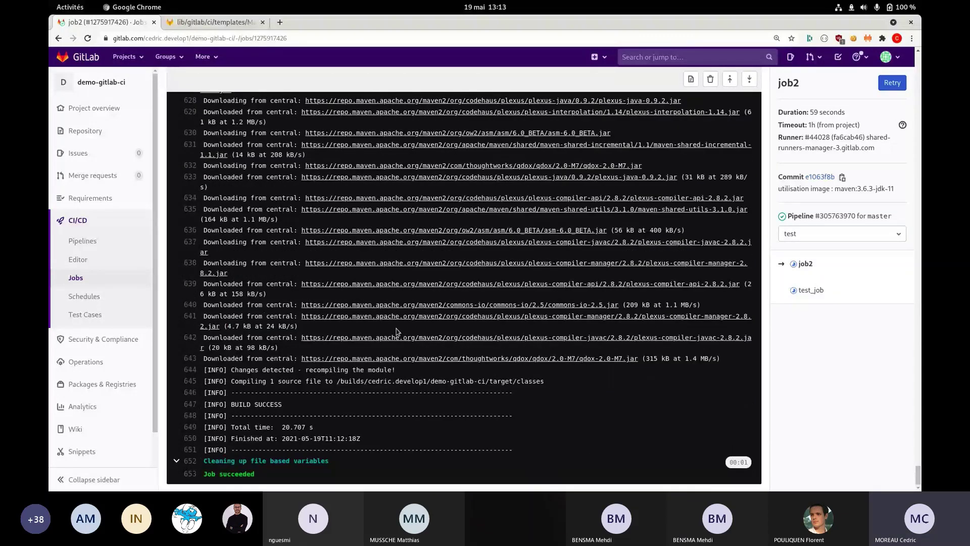
left_click(81, 239)
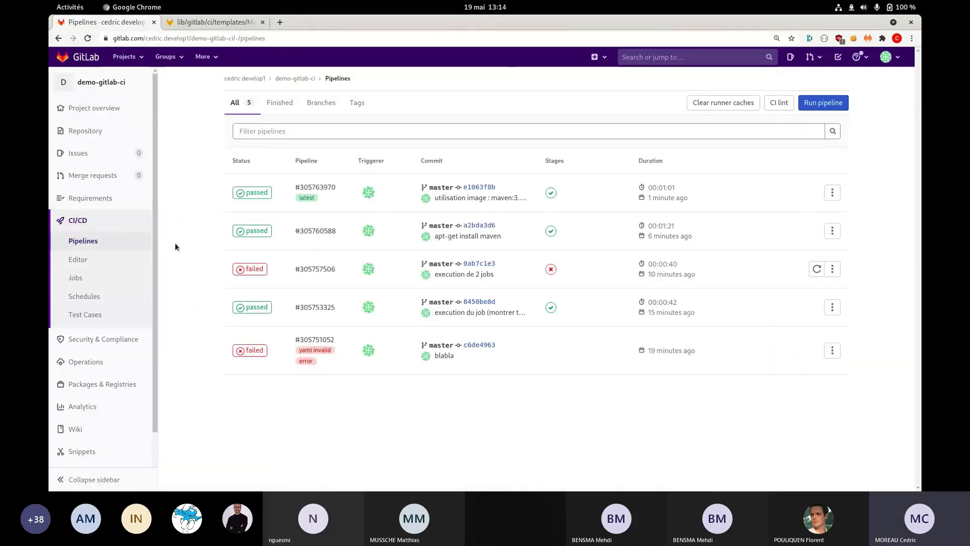
Switch to the demo project in IntelliJ IDEA and reduce the terminal's height to enlarge the editor.
key("super")
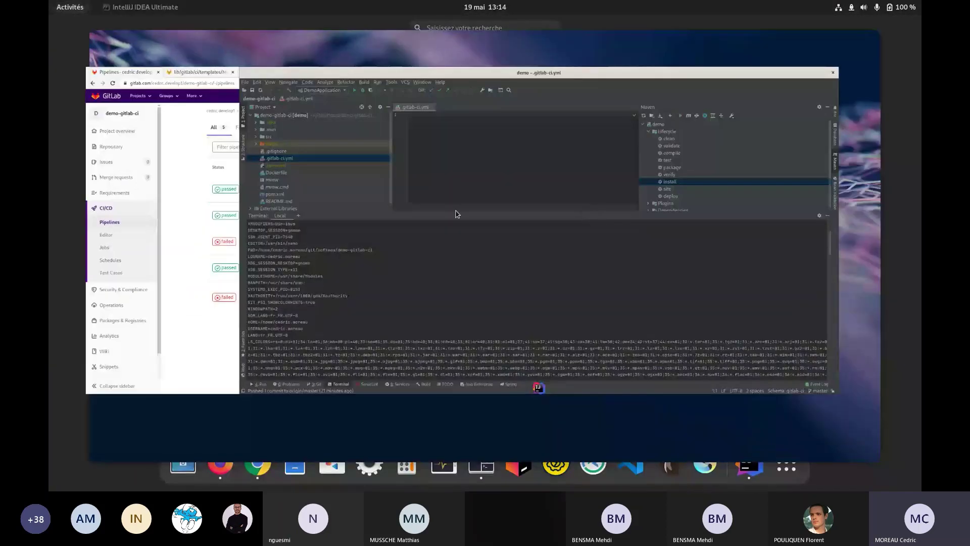
left_click(456, 214)
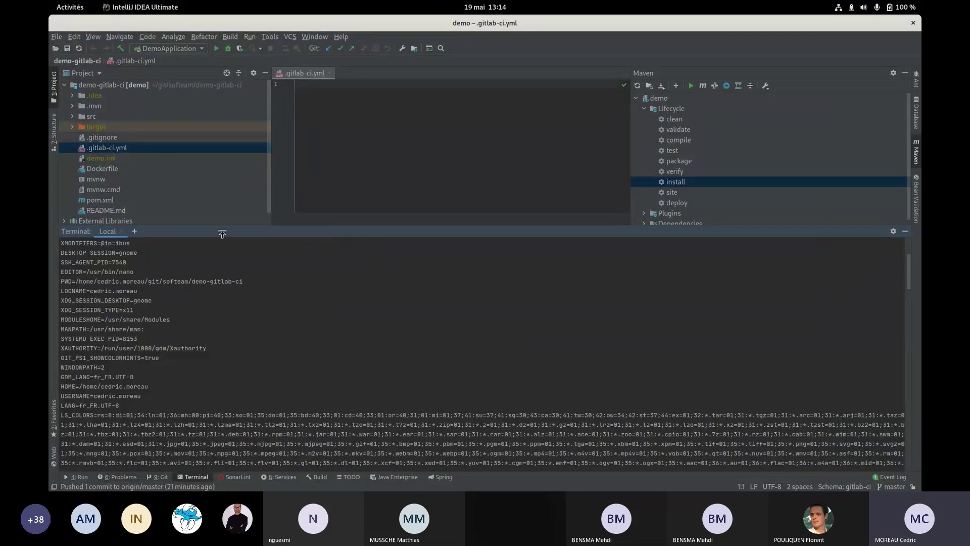
left_click_drag(396, 223, 394, 255)
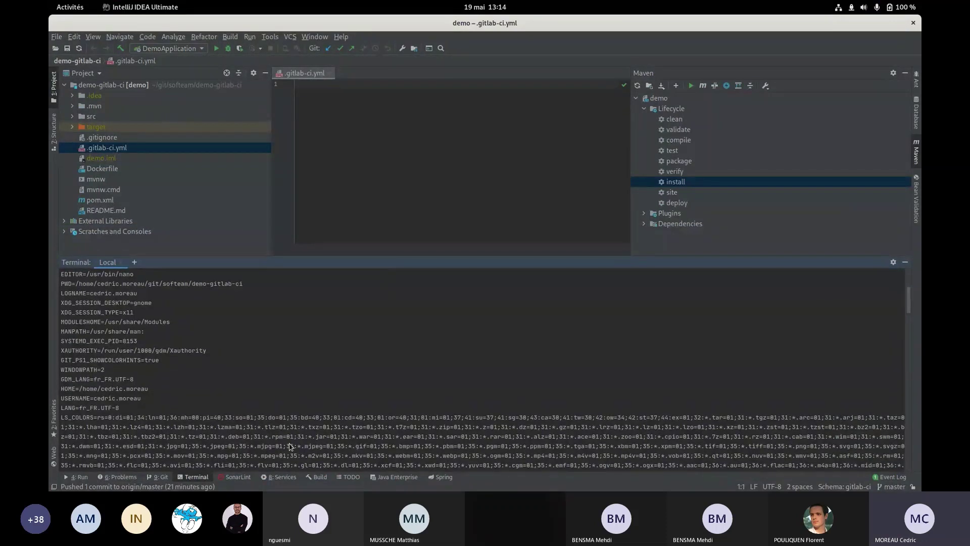
left_click(197, 479)
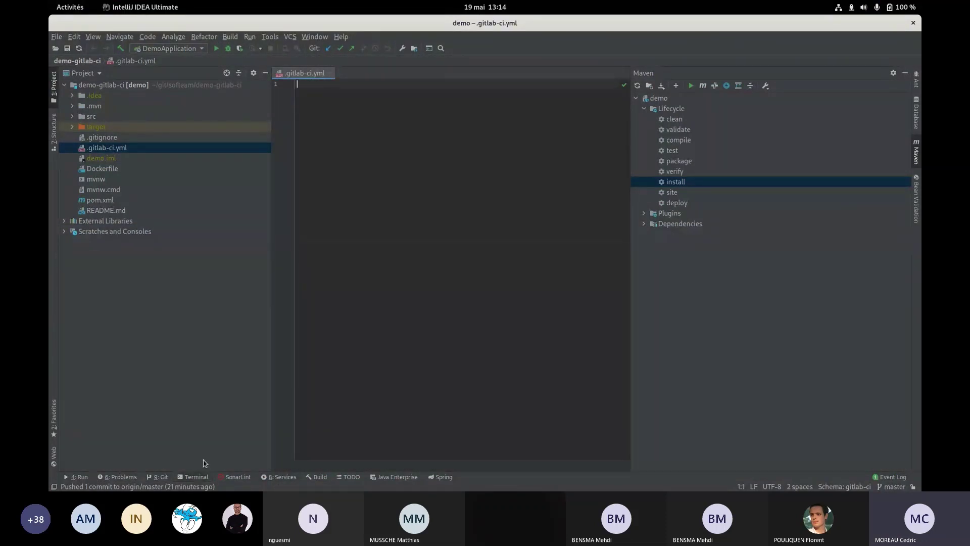
left_click(207, 479)
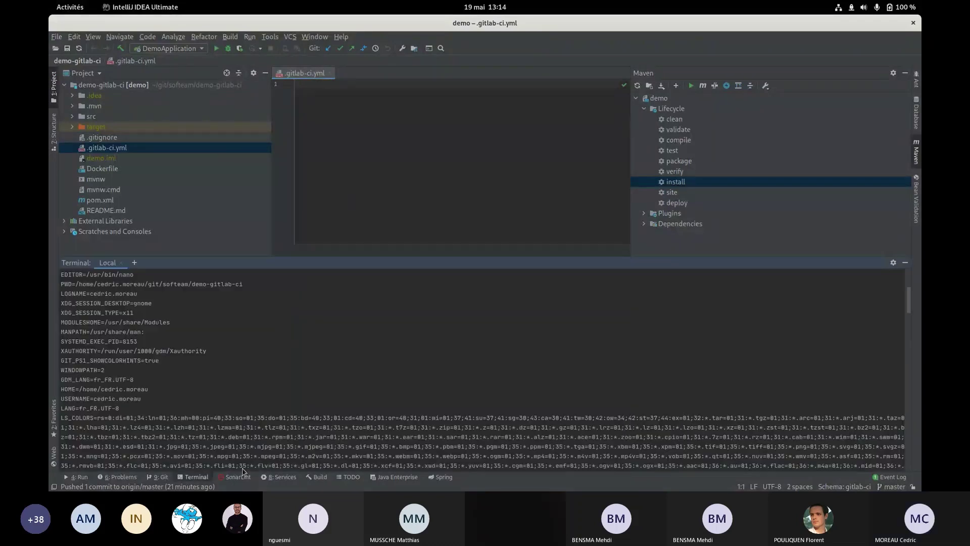
Update the local repository by running git pull at the terminal prompt.
scroll(303, 427, "down", 2)
scroll(348, 430, "down", 5)
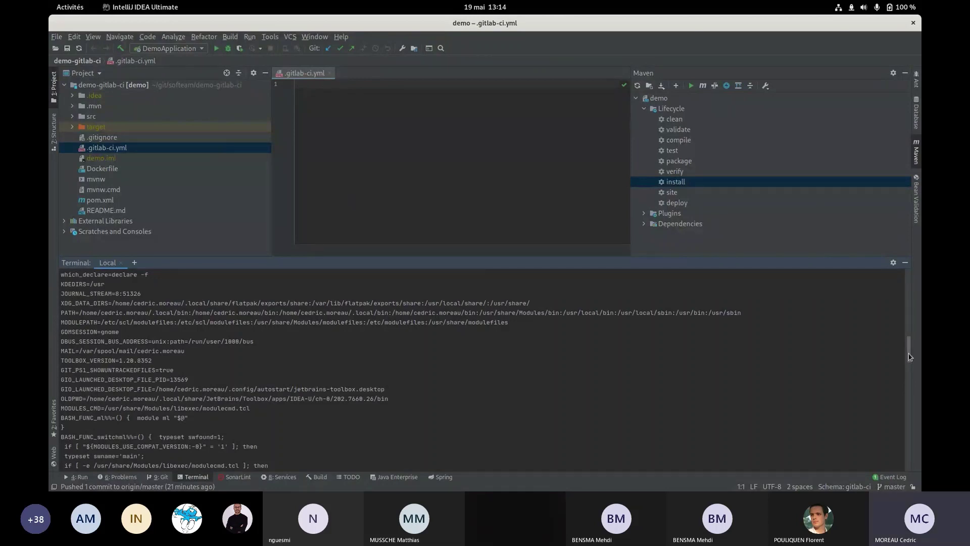
left_click_drag(909, 356, 909, 462)
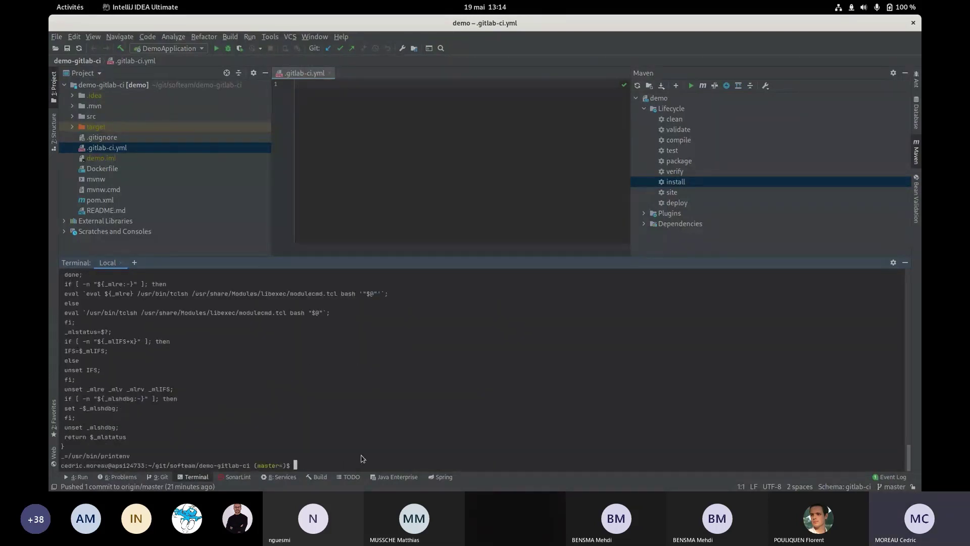
type("git pull")
key("Return")
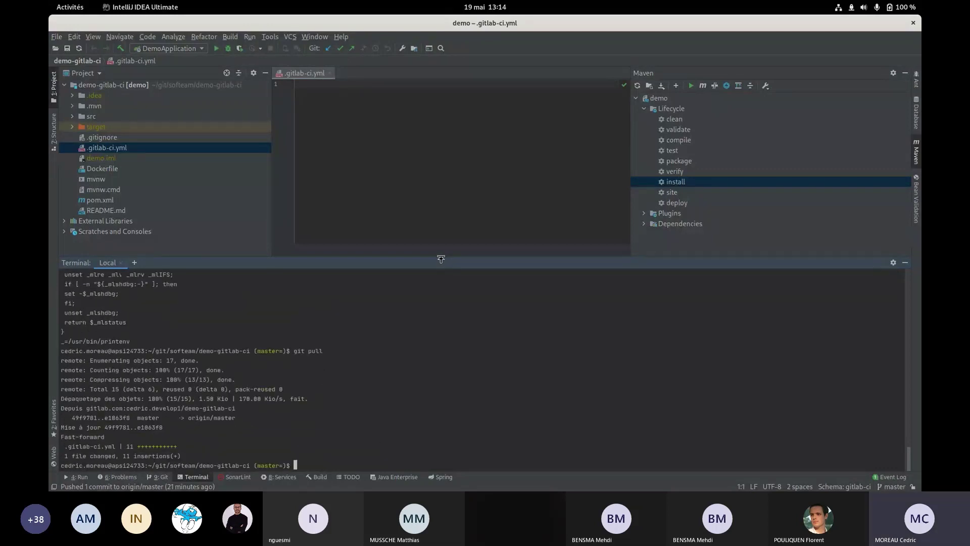
Shrink the terminal further so that the .gitlab-ci.yml editor gets more room.
left_click_drag(440, 257, 442, 337)
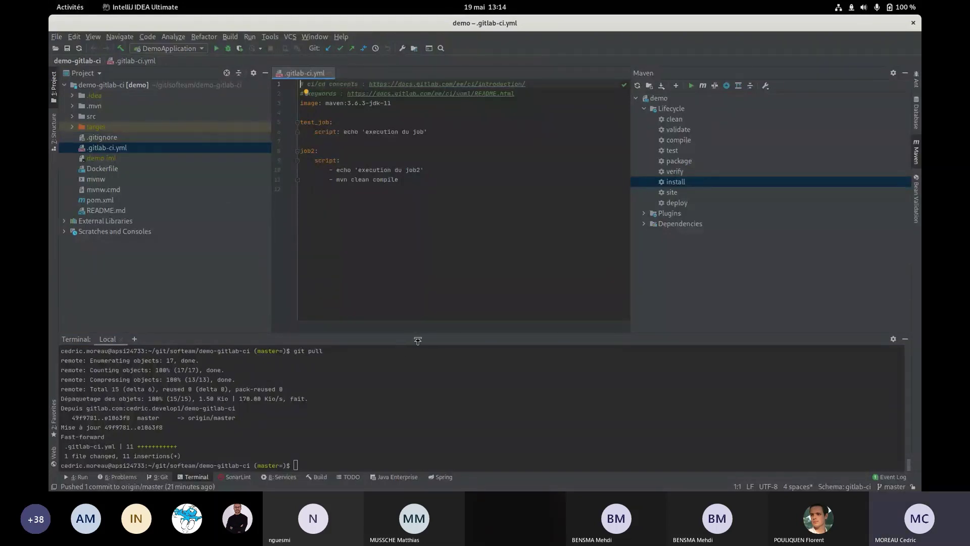
left_click_drag(417, 338, 420, 371)
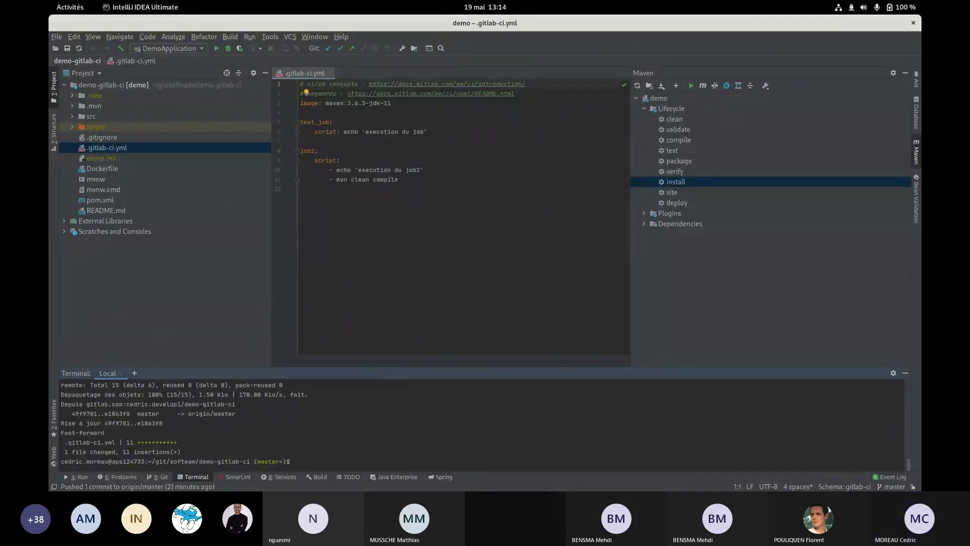
key("alt+Tab")
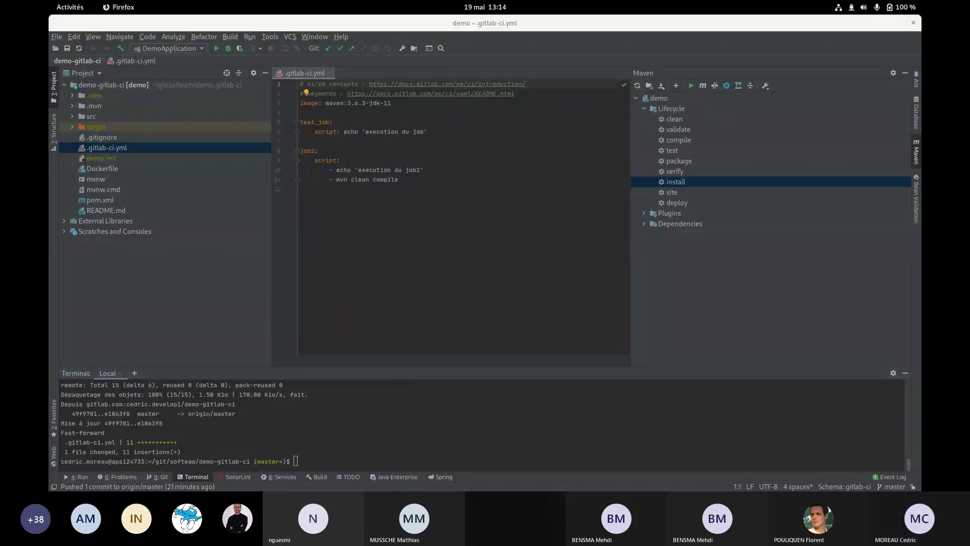
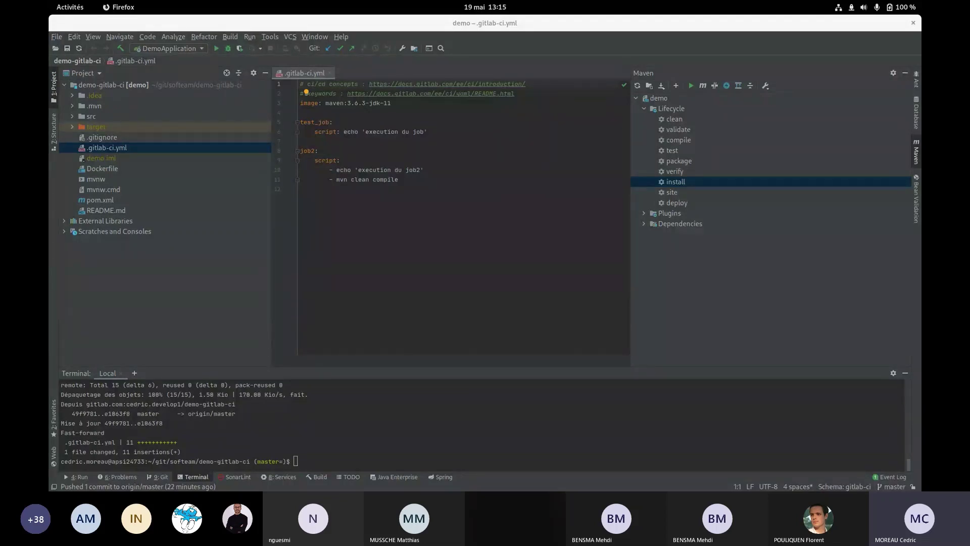
Insert two blank lines between the test_job and job2 definitions in .gitlab-ci.yml.
left_click(316, 115)
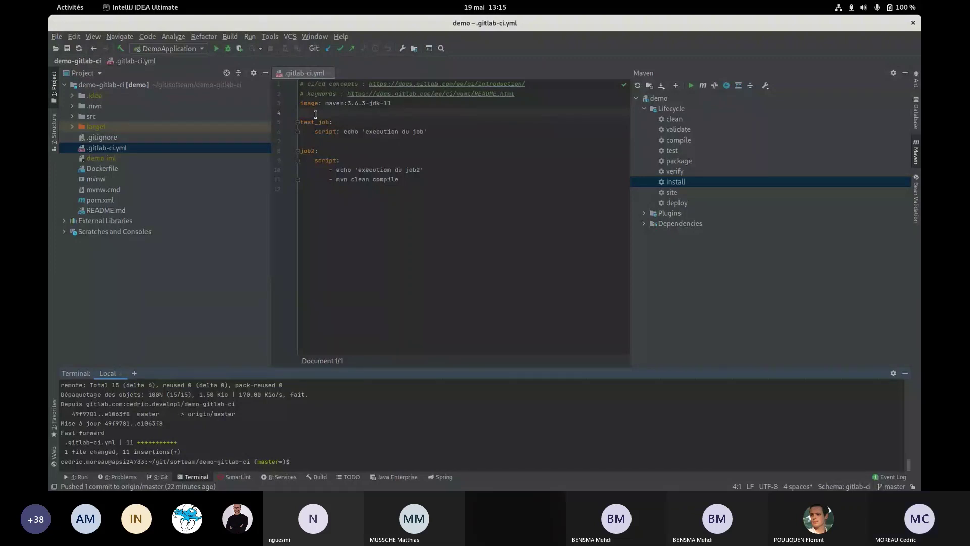
left_click(329, 141)
key("Return")
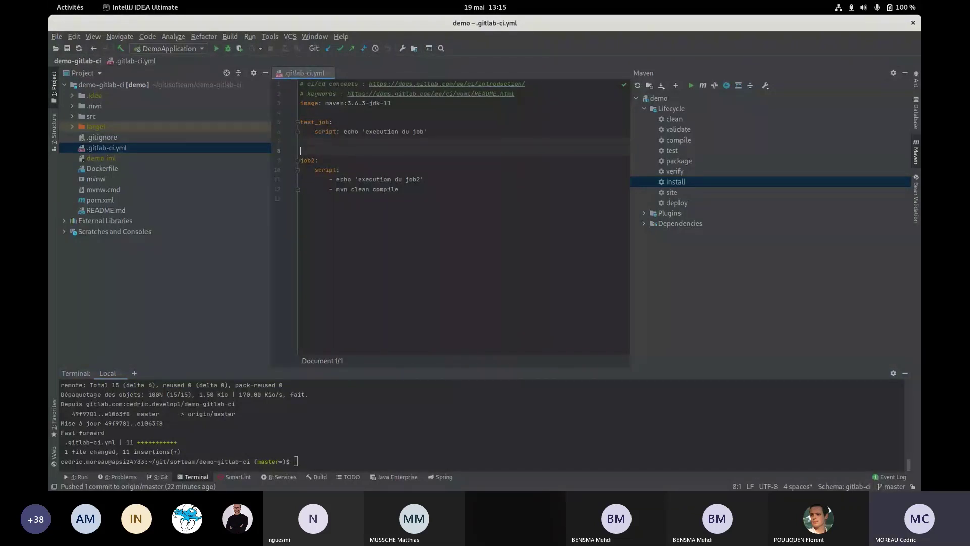
key("Return")
Add a stages: block between the image line and test_job, and start its first list item.
left_click(300, 112)
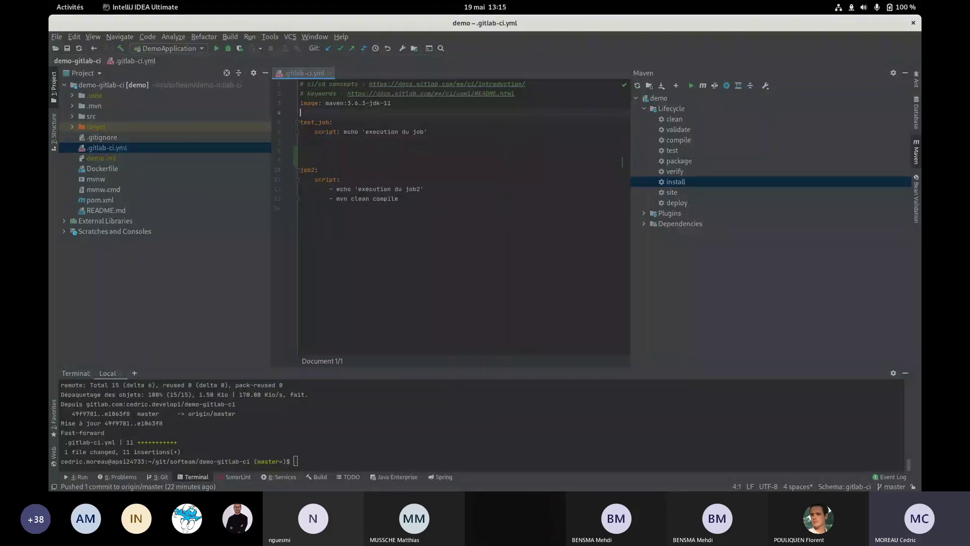
key("Return")
key("Return")
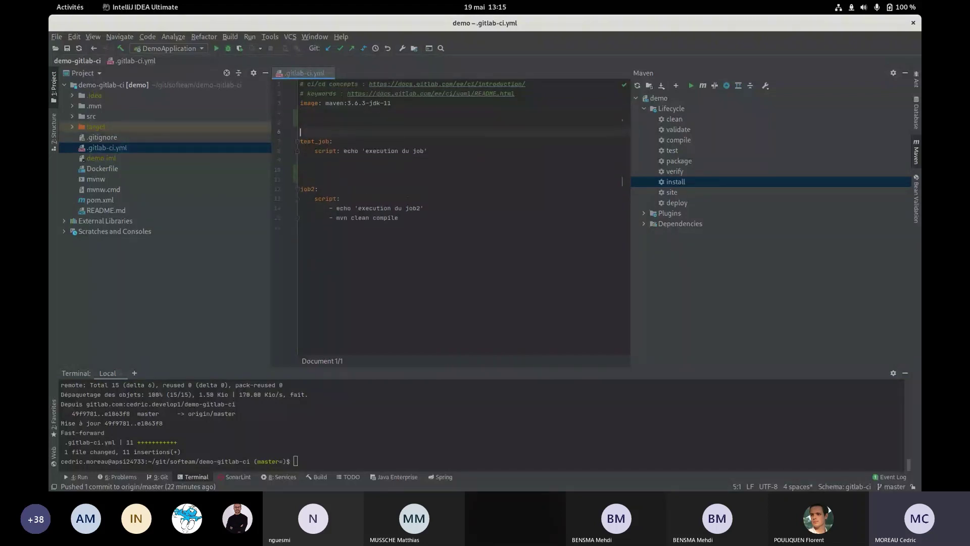
key("Up")
type("stages:")
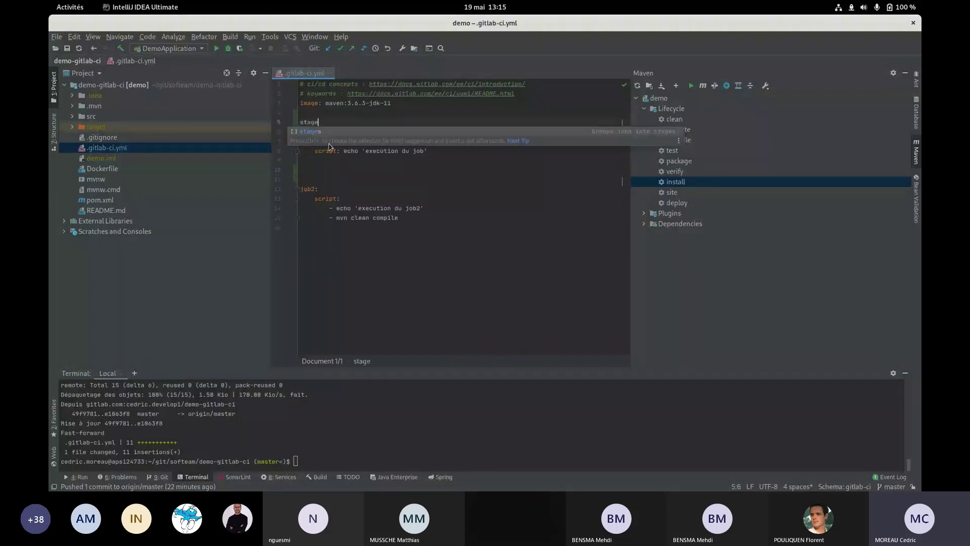
key("Return")
type("-")
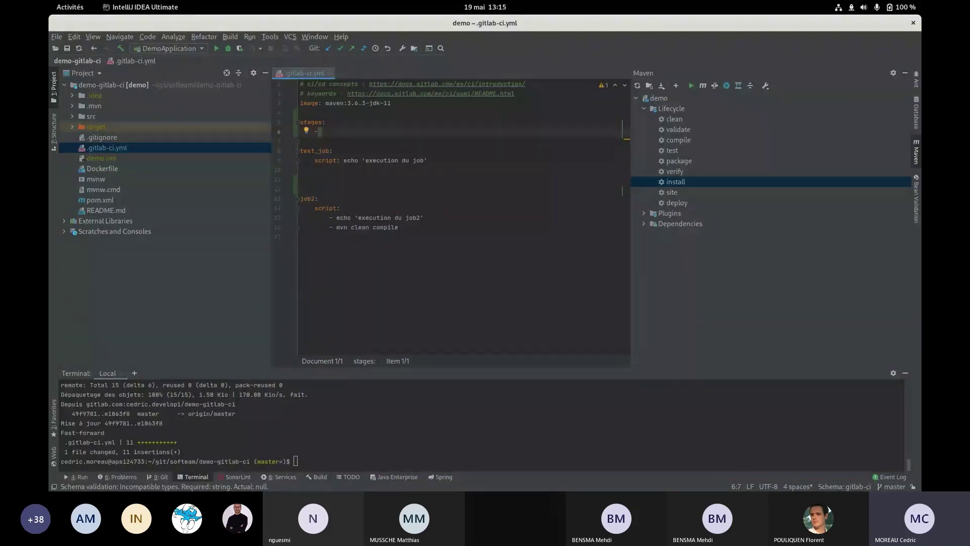
List build and quality as the two pipeline stages under stages in .gitlab-ci.yml.
type(" build")
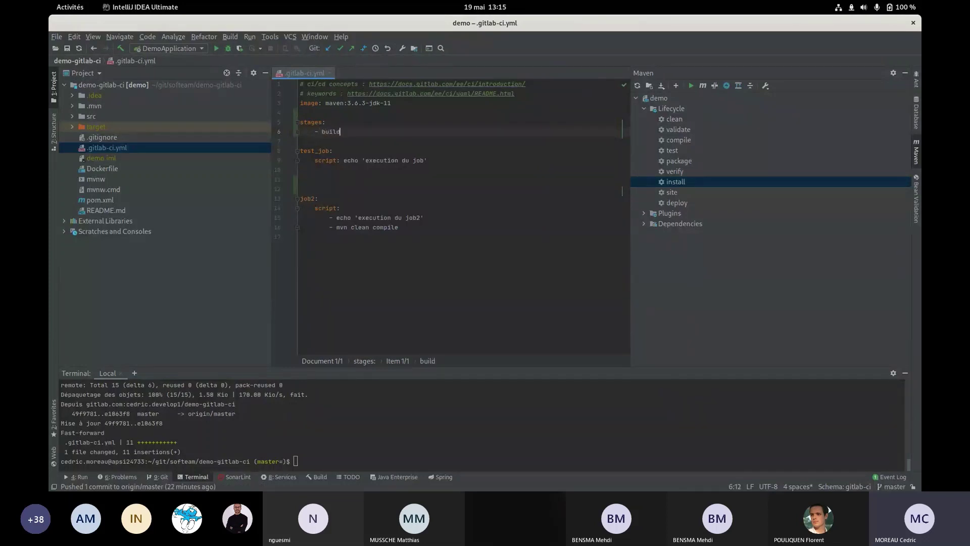
key("Return")
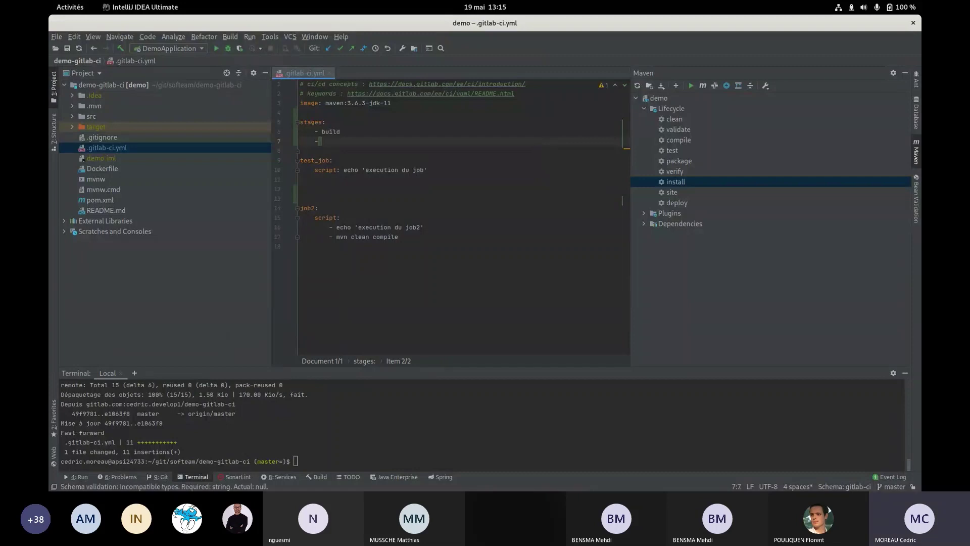
type("quality")
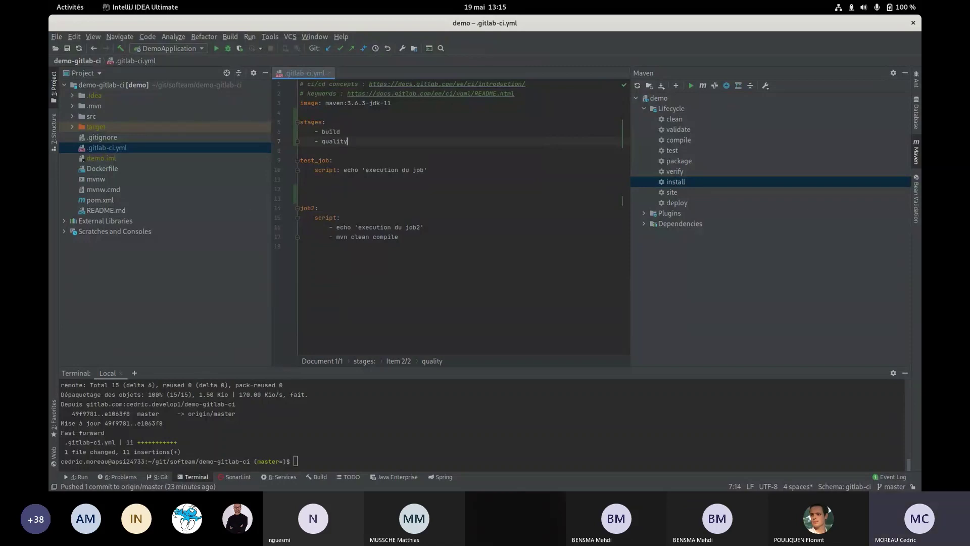
Delete the existing test_job and job2 definitions below the stages list.
left_click_drag(434, 171, 300, 160)
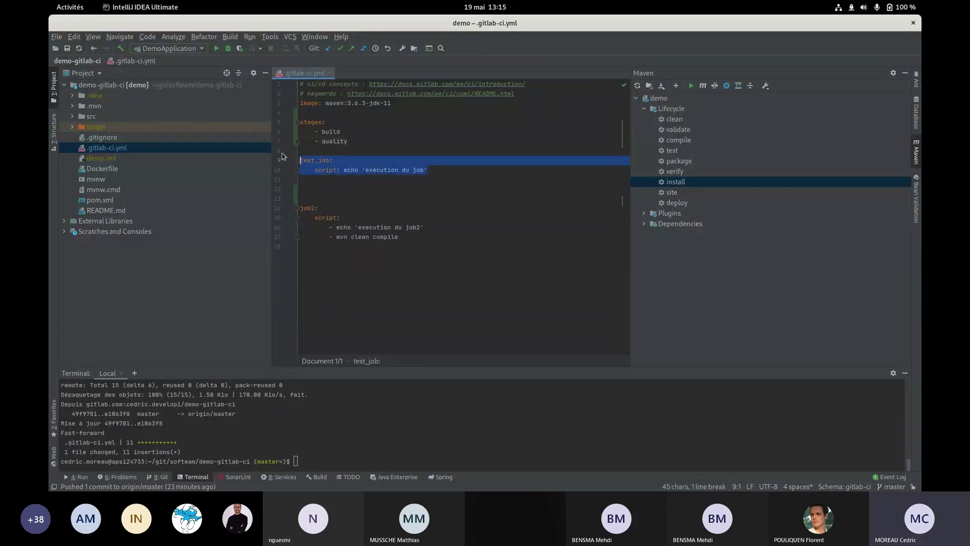
left_click(432, 249, "shift")
key("BackSpace")
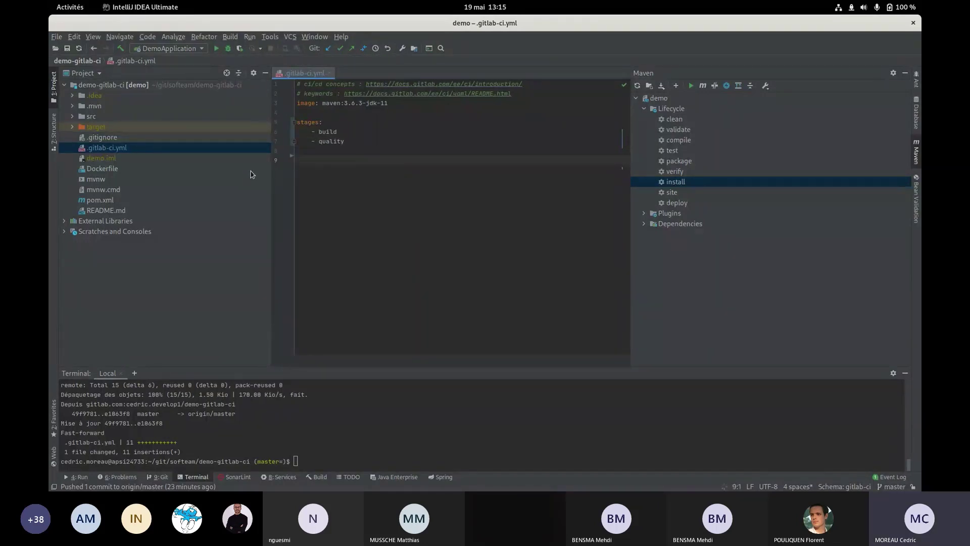
Add a job named build_job below the stages list and assign it to the build stage.
type("build_job")
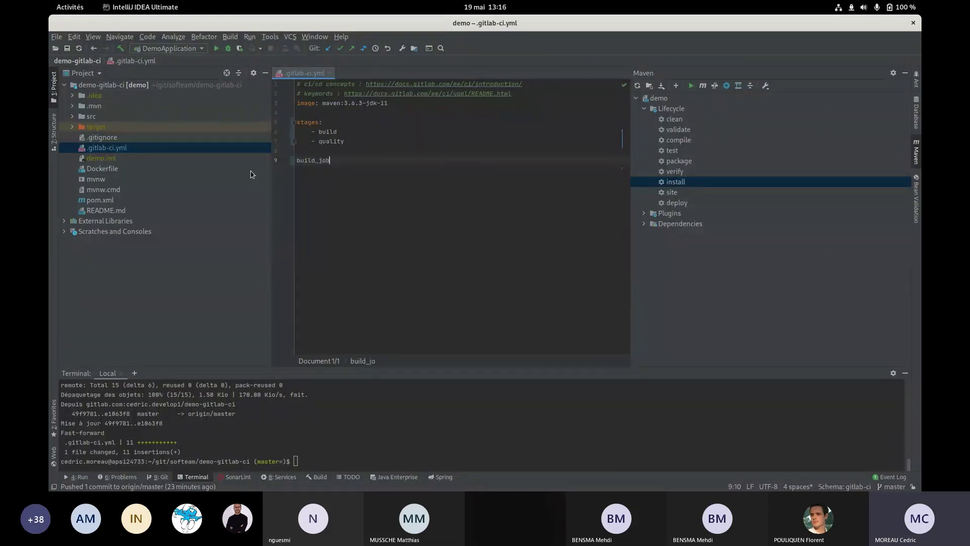
type(":")
key("Return")
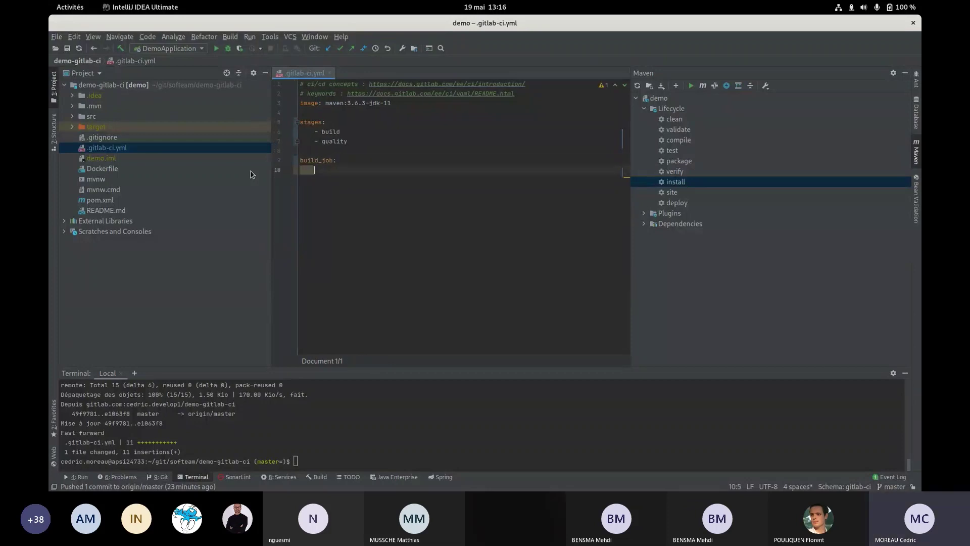
type("st")
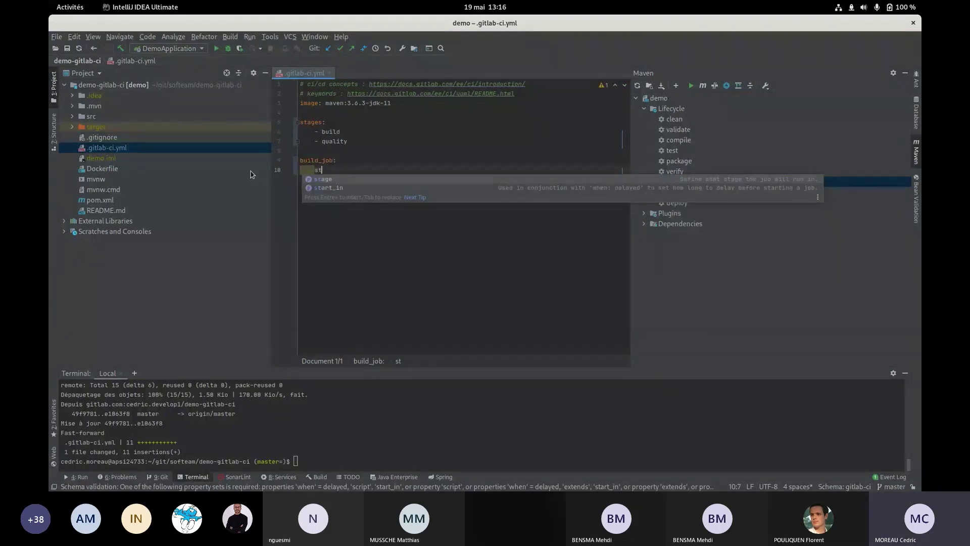
key("Return")
key("BackSpace")
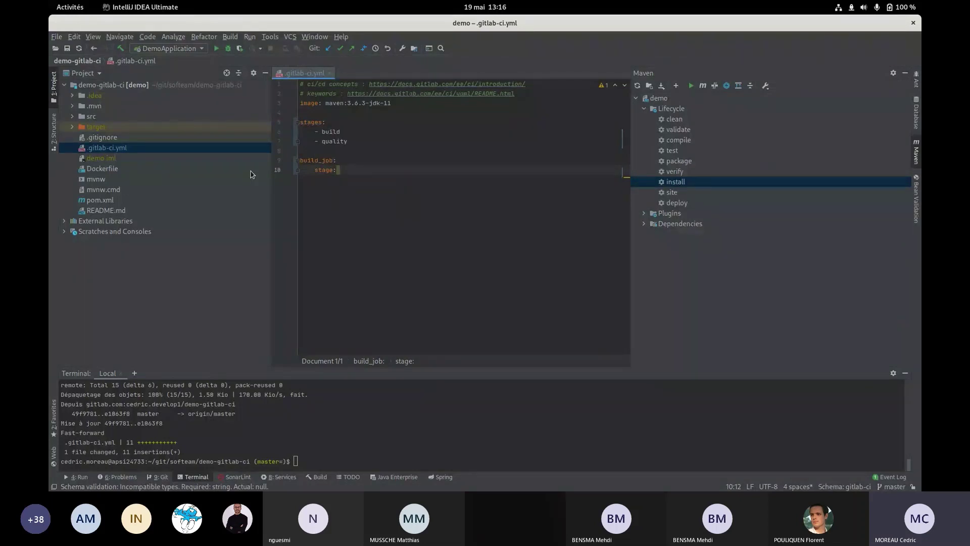
type("build")
key("Return")
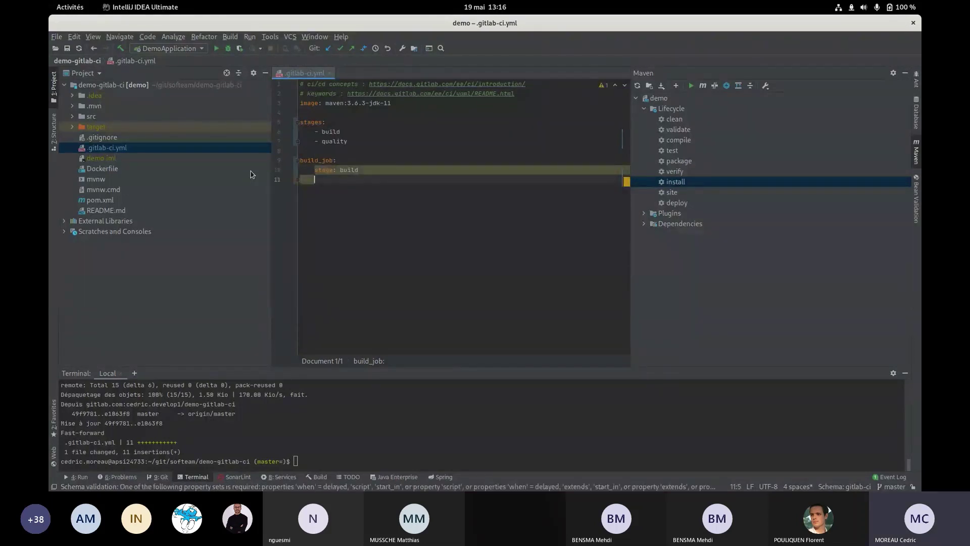
Give build_job a script that echoes 'build job', $CI_COMMIT_REF_NAME and $CI_COMMIT_TAG, and runs mvn $MAVEN_CLI_OPTS clean compile.
type("scr")
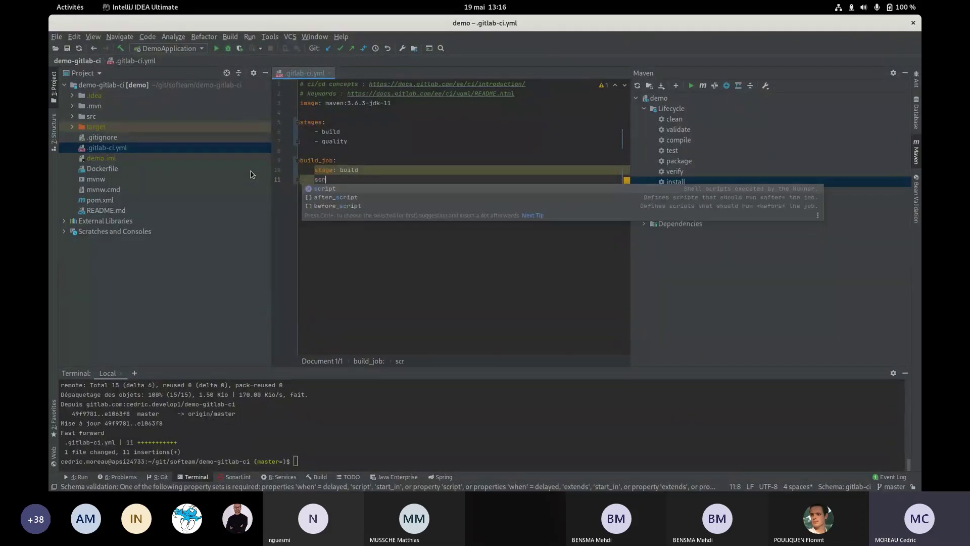
key("Return")
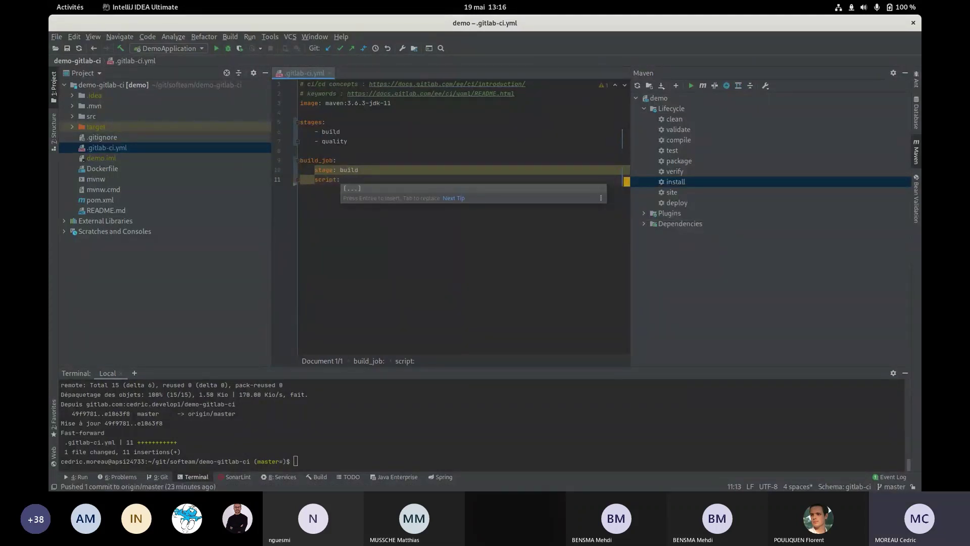
key("alt+Tab")
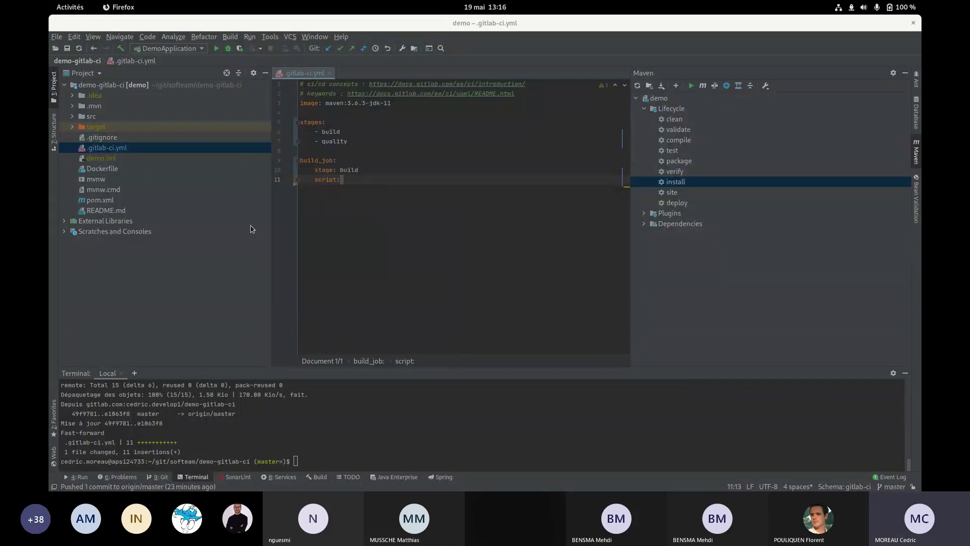
left_click(309, 194)
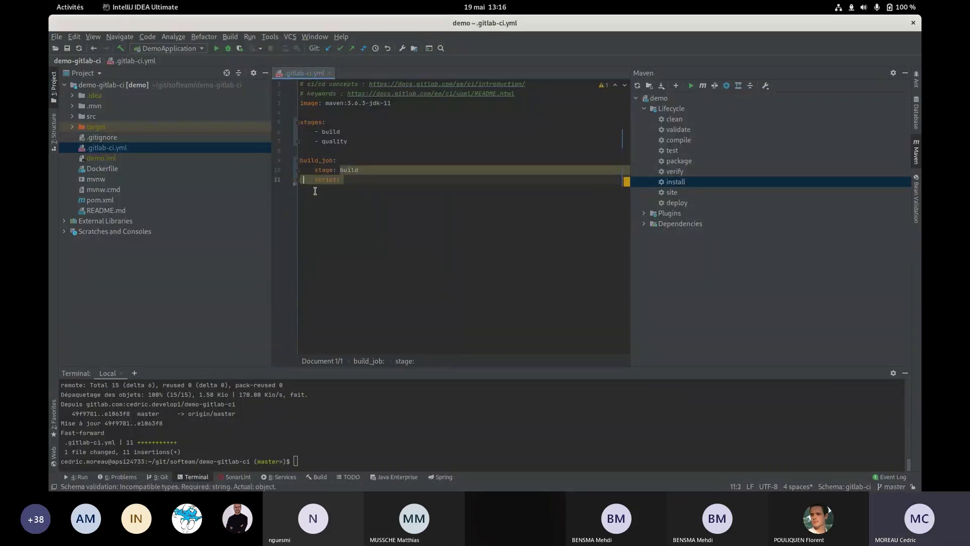
type("- echo 'build job' - echo $CI_COMMIT_REF_NAME - echo $CI_COMMIT_TAG - mvn $MAVEN_CLI_OPTS clean compile")
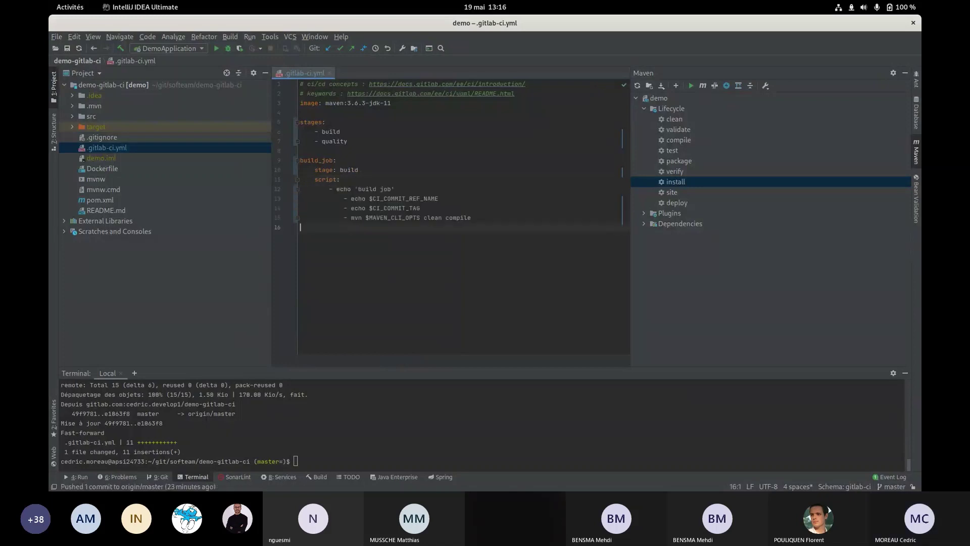
Remove four leading spaces from the last three build_job script commands, aligning them with the echo 'build job' line.
key("Up")
key("Delete")
key("Delete")
key("Delete")
key("Delete")
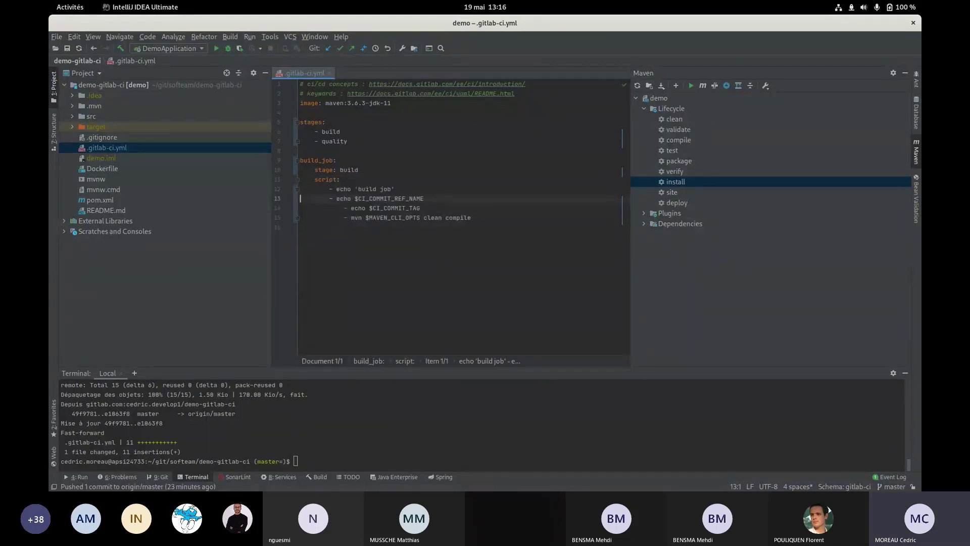
key("Down")
key("Delete")
key("Delete")
key("Delete")
key("Delete")
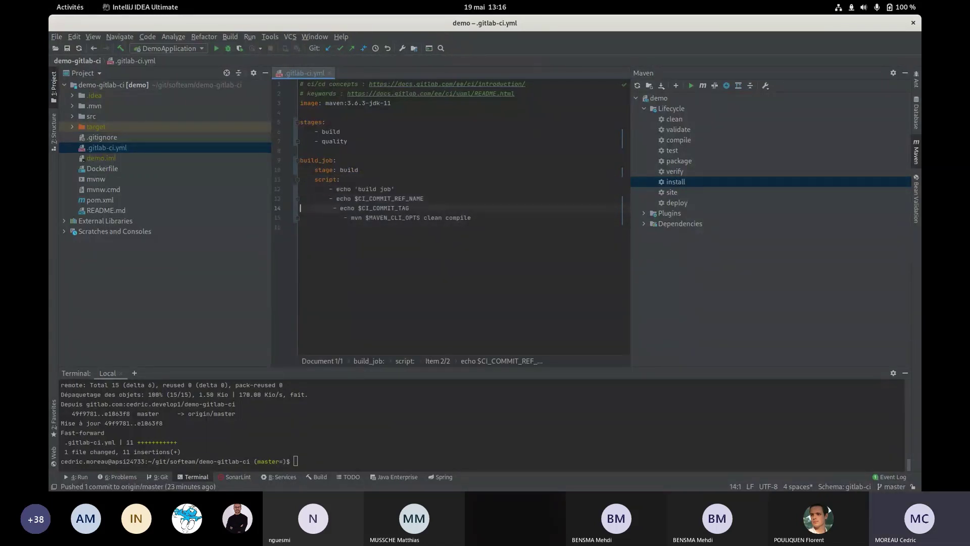
key("Down")
key("Delete")
key("Delete")
key("Delete")
key("Delete")
Reduce the indentation of the build_job script commands towards the level of the script key.
key("Up")
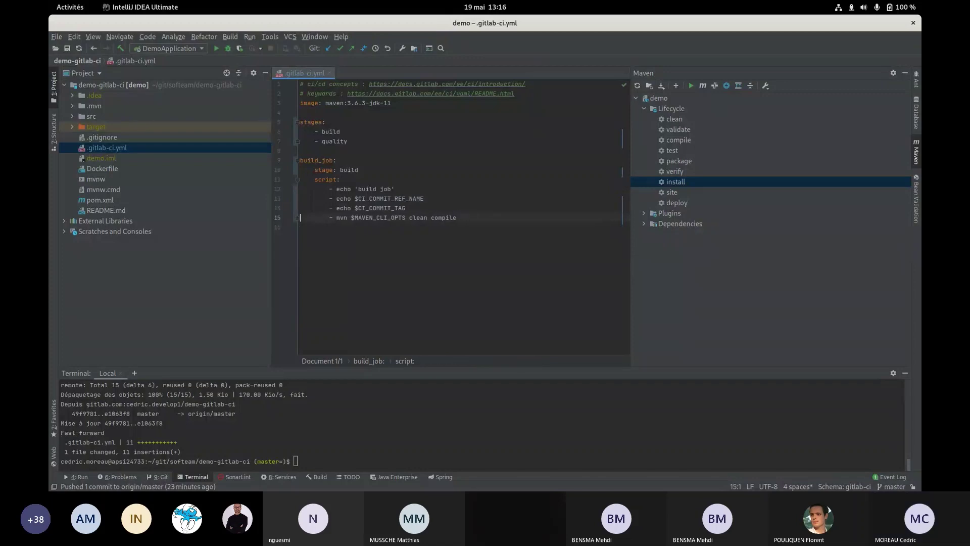
key("Delete")
key("Delete")
key("Delete")
key("Delete")
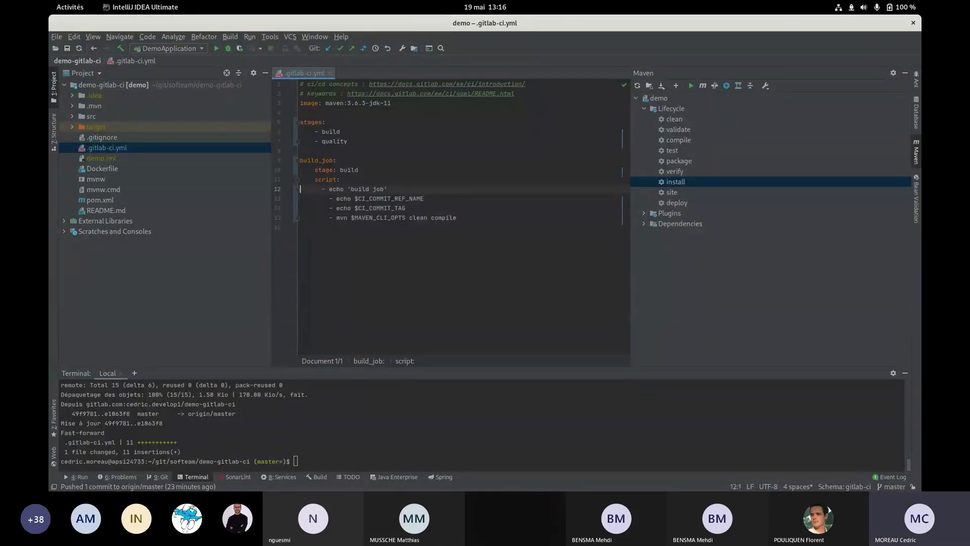
key("Down")
key("Down")
key("Up")
key("Delete")
key("Delete")
key("Delete")
key("Delete")
key("Delete")
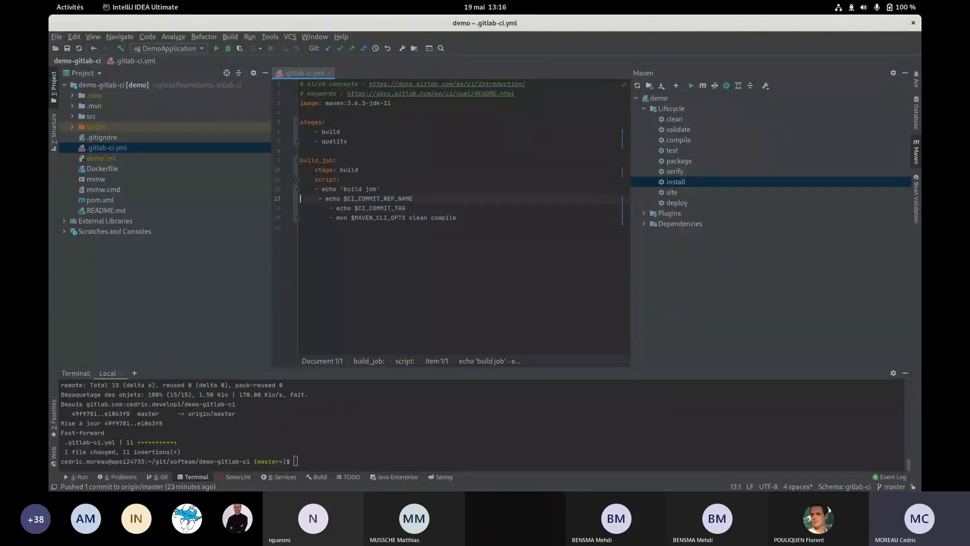
key("Down")
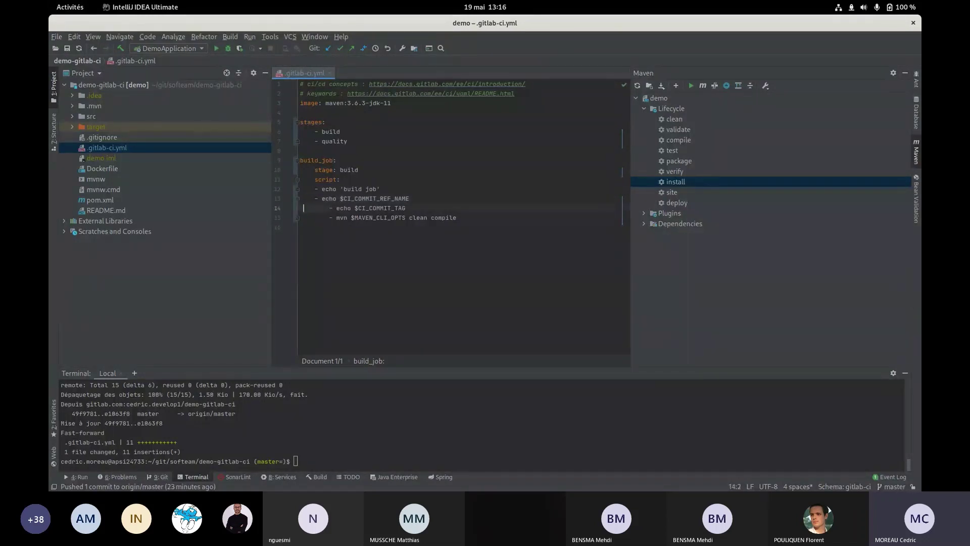
key("Delete")
key("Delete")
key("Delete")
key("Delete")
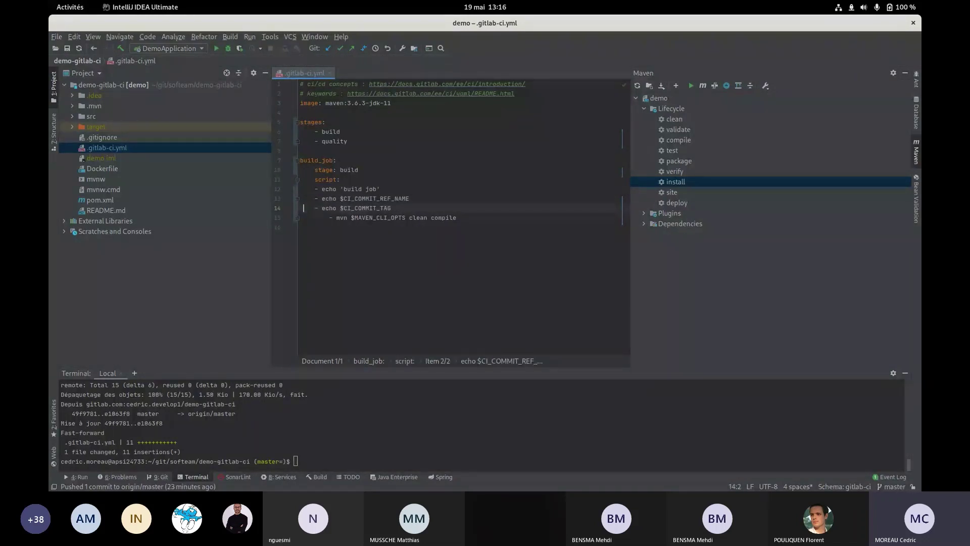
key("Down")
key("Delete")
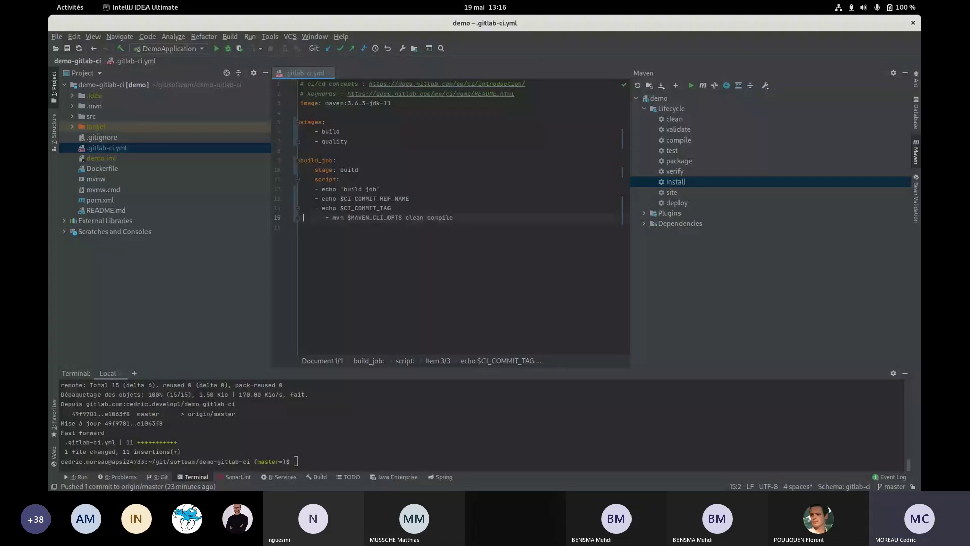
Indent all four build_job script commands one level deeper under the script key.
key("End")
key("shift+Up")
key("shift+Up")
key("shift+Up")
key("shift+Home")
key("Tab")
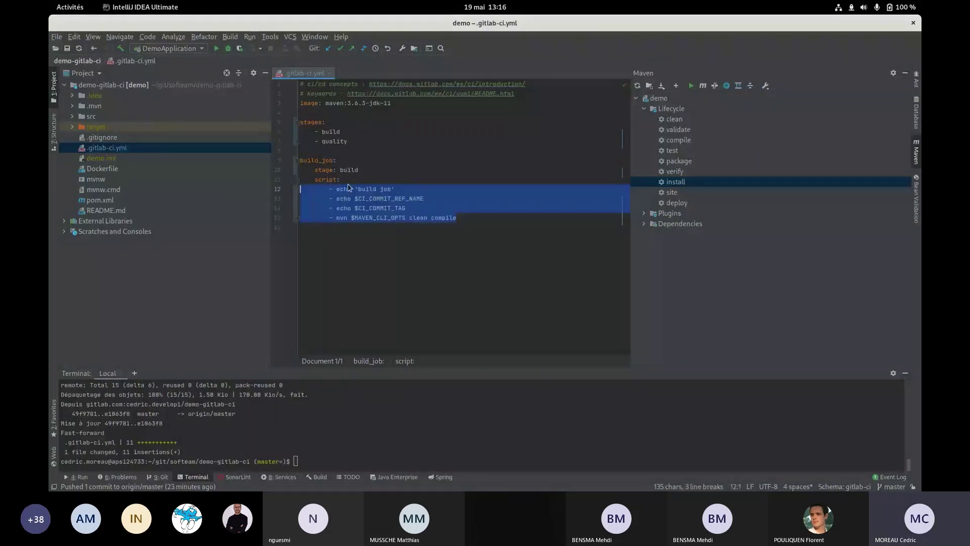
Add an unindented job named test_job below build_job, separated by a blank line.
left_click(475, 218)
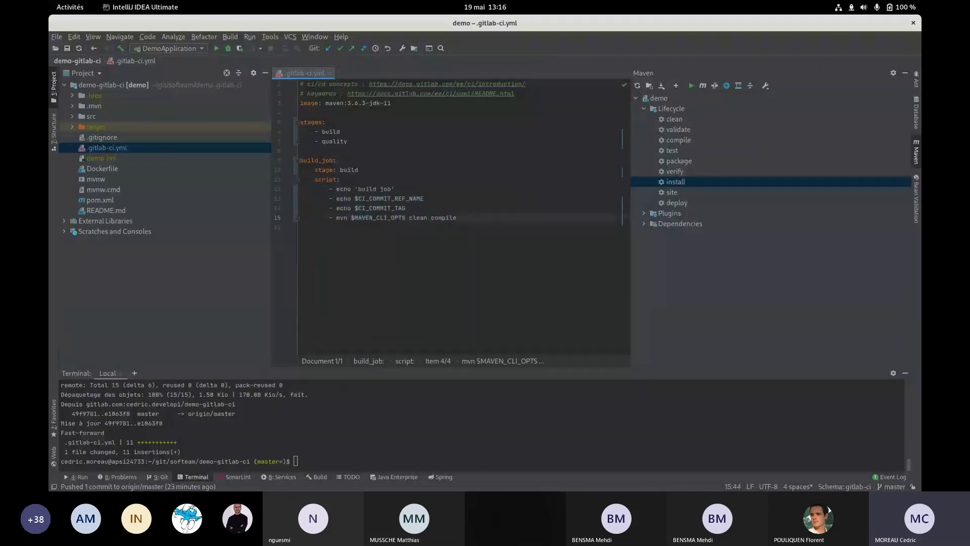
key("Return")
key("BackSpace")
key("BackSpace")
key("BackSpace")
key("Return")
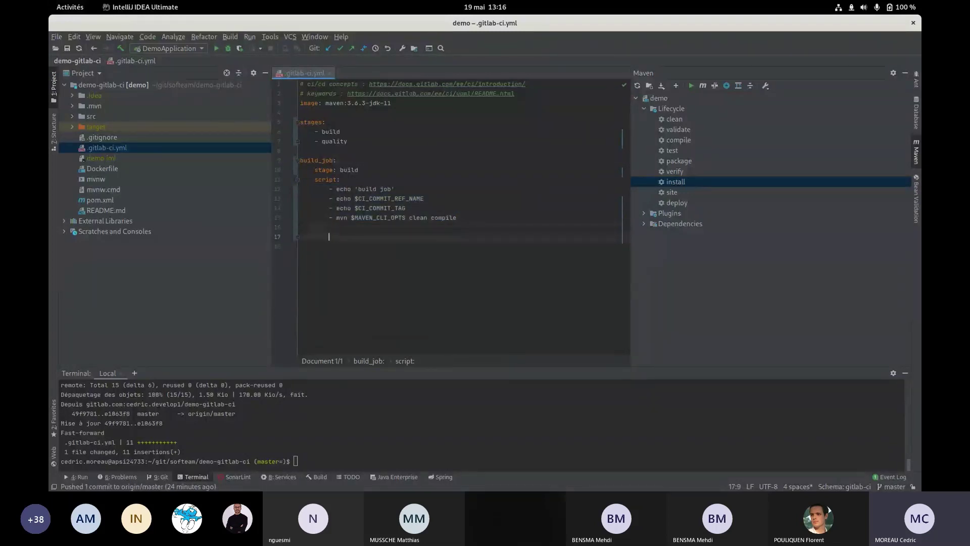
key("BackSpace")
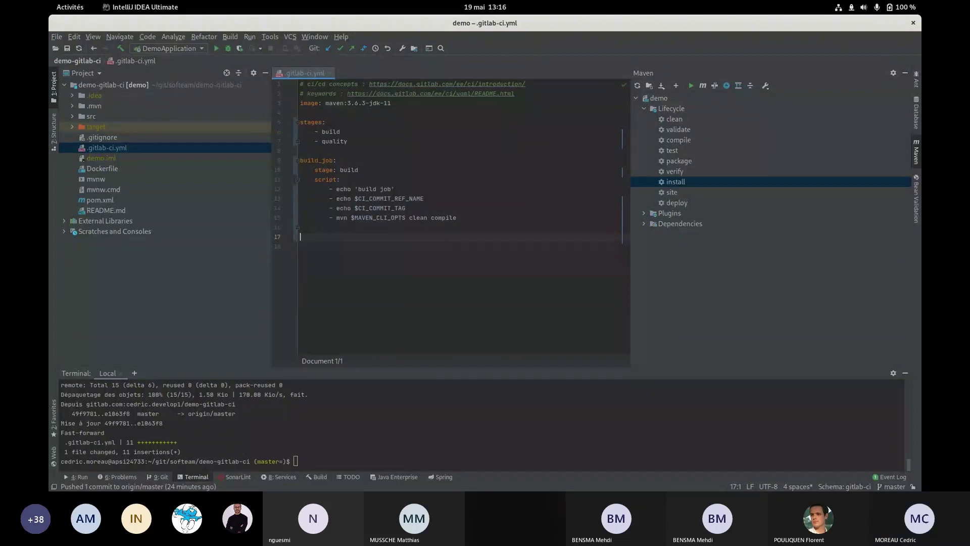
type("test")
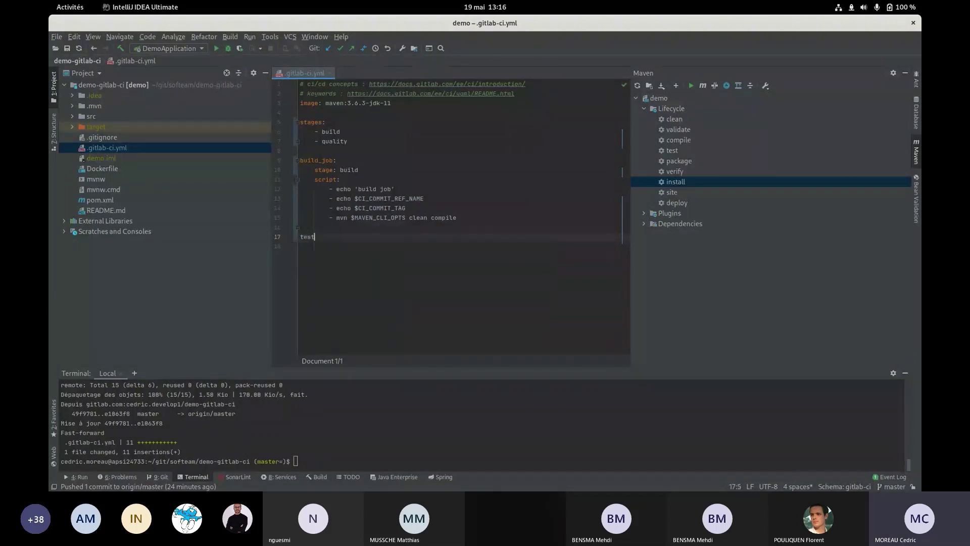
type("_job:")
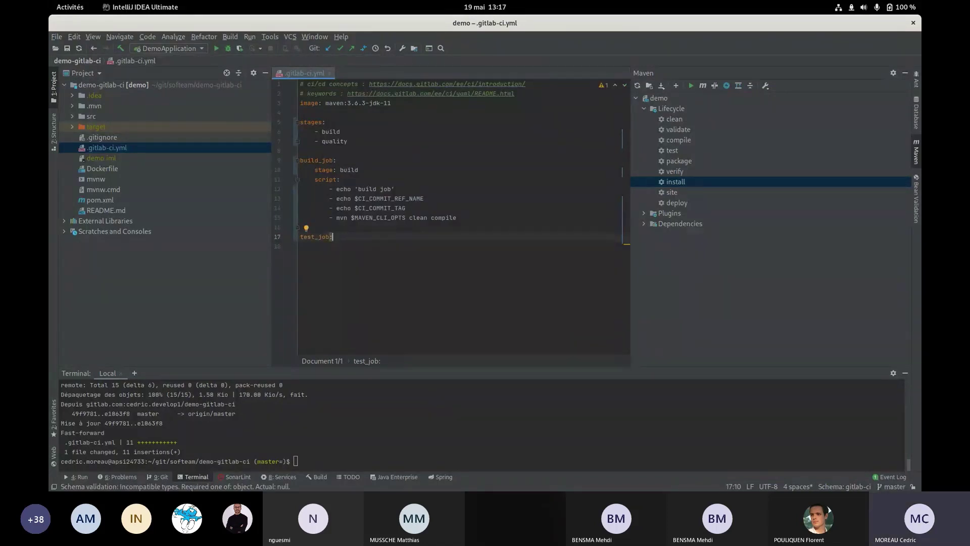
Assign test_job to the quality stage, replacing the suggested default stage value.
key("Return")
type("sta")
key("Return")
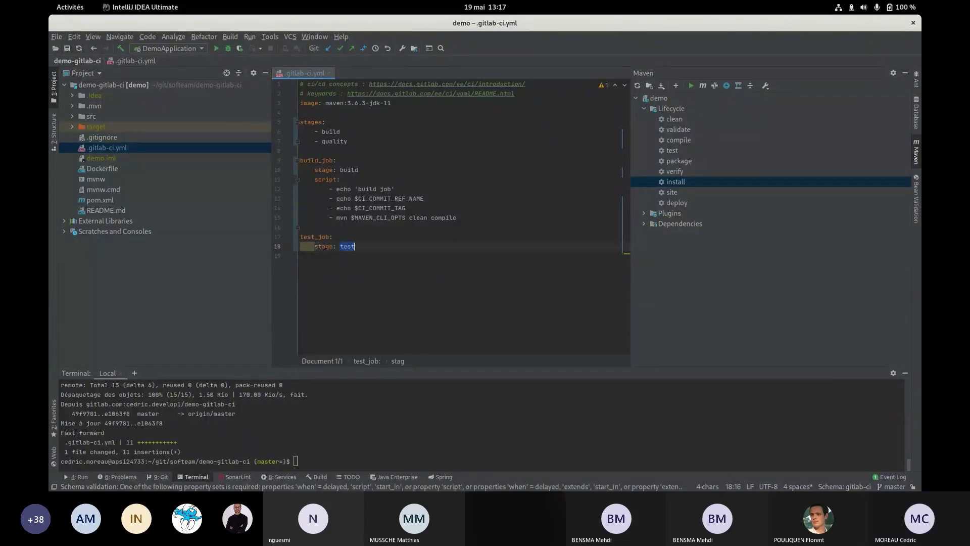
type("quality")
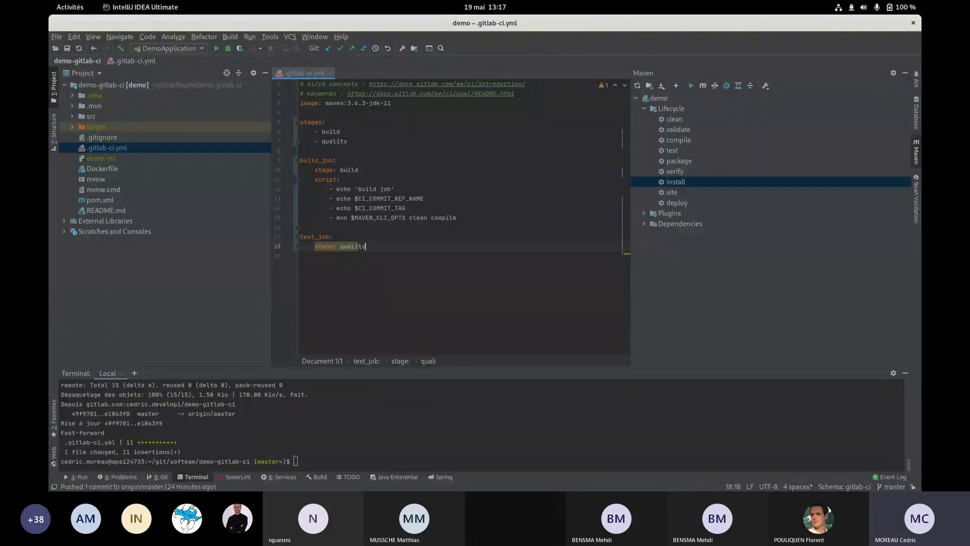
key("Return")
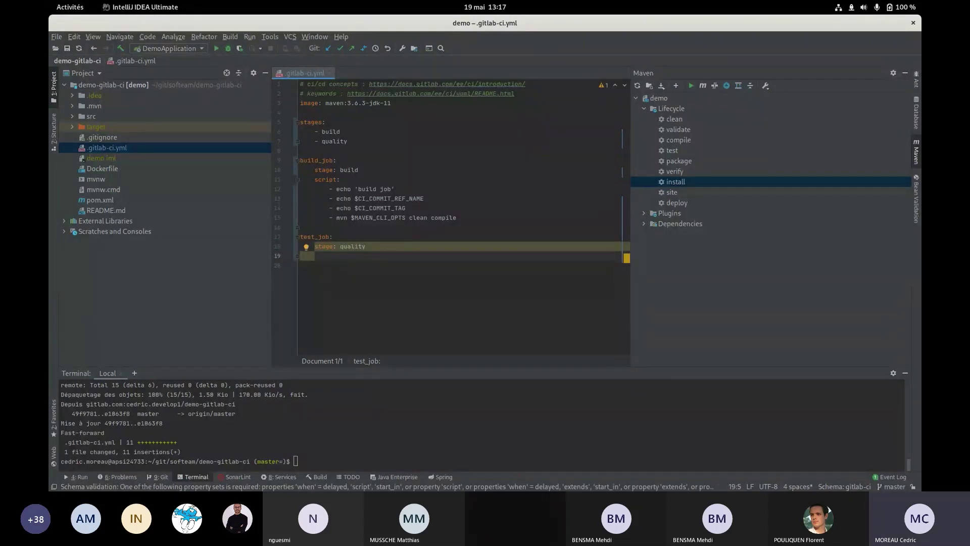
Add a script key to test_job with the command echo 'test job'.
type("sc")
key("Return")
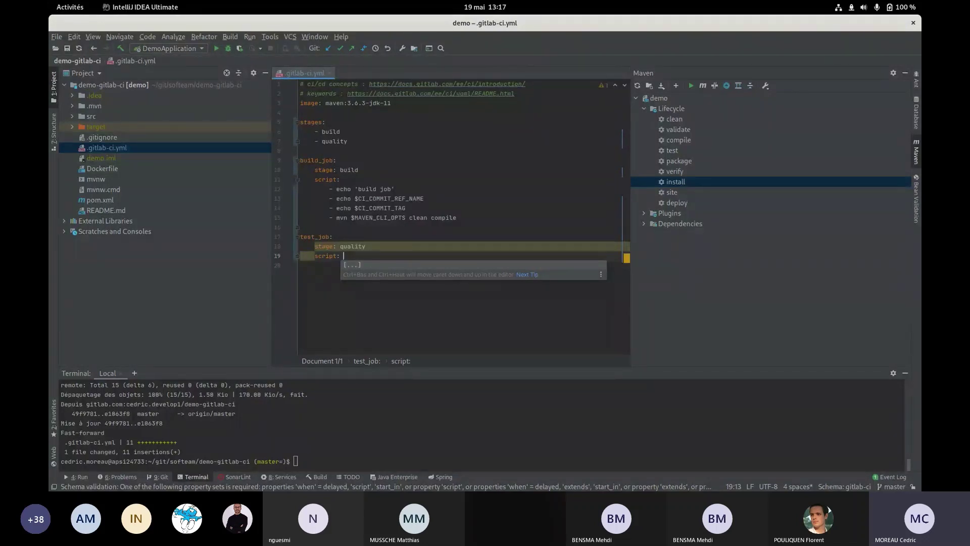
type("ec")
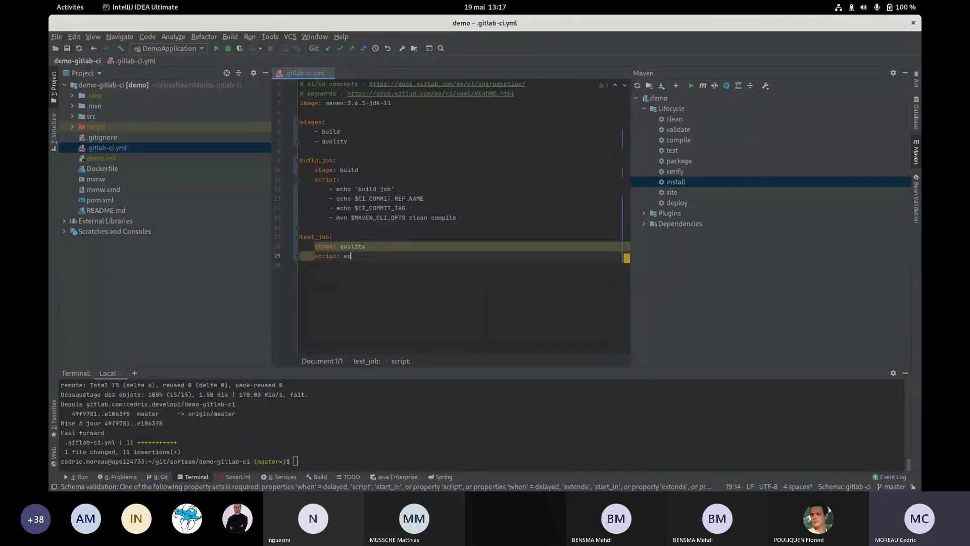
type("ho ")
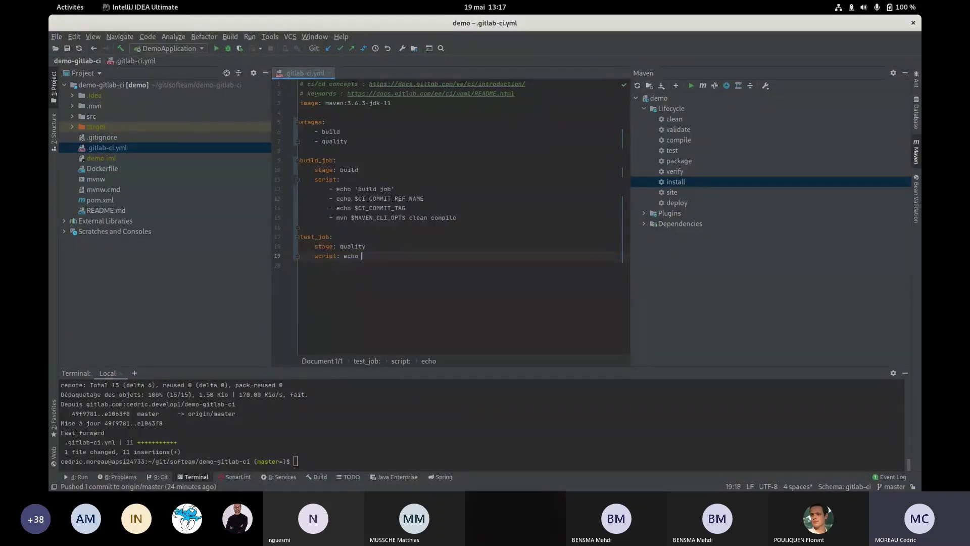
type("'test job'")
key("Return")
Move test_job's echo command to its own line as a list item indented one level under script.
left_click(343, 256)
key("Return")
type("-")
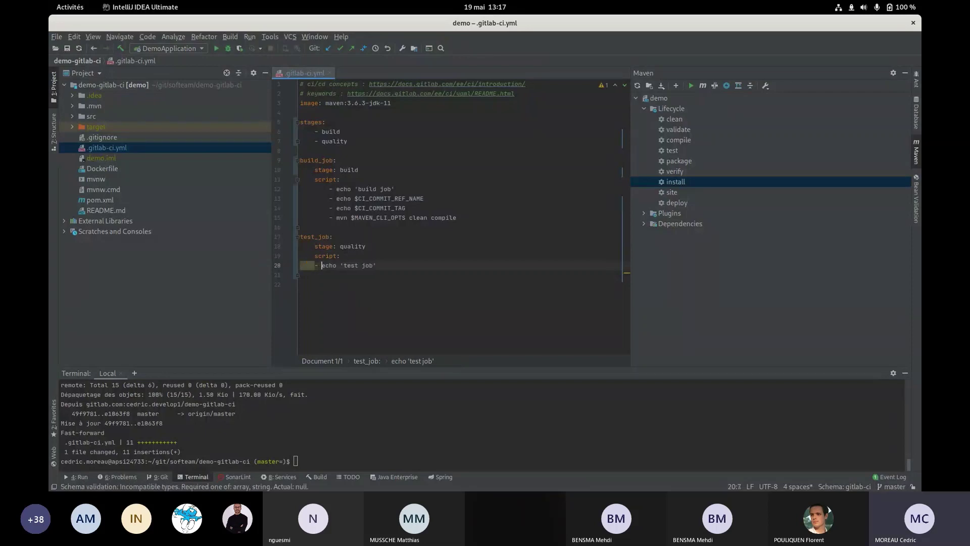
key("Home")
key("Tab")
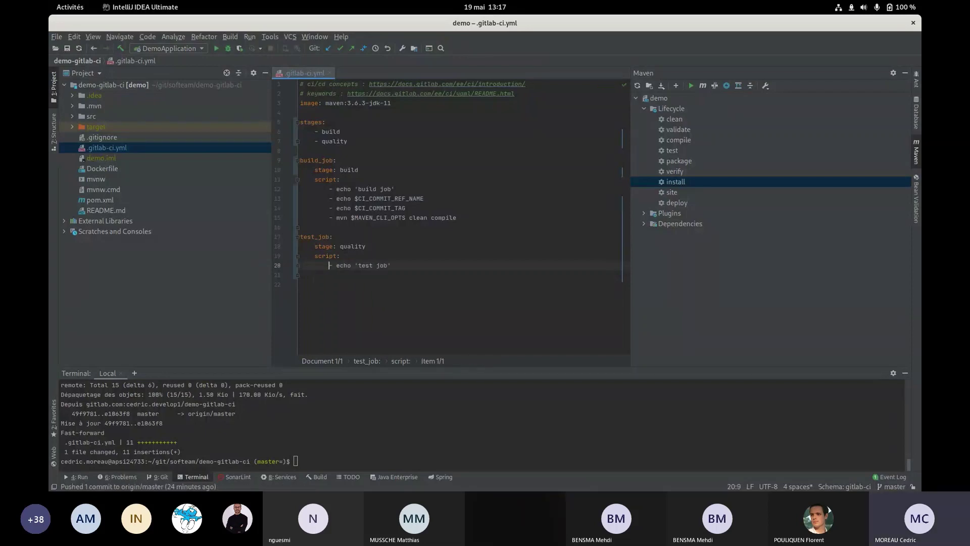
Add a second test_job script command: mvn --batch-mode --errors --fail-at-end --show-version test.
key("End")
key("Return")
type("- ")
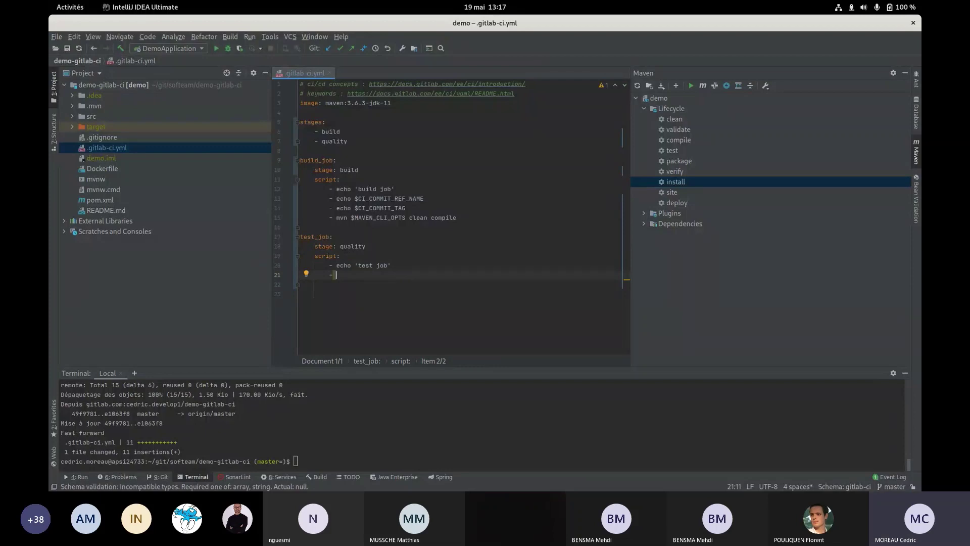
type("mvn")
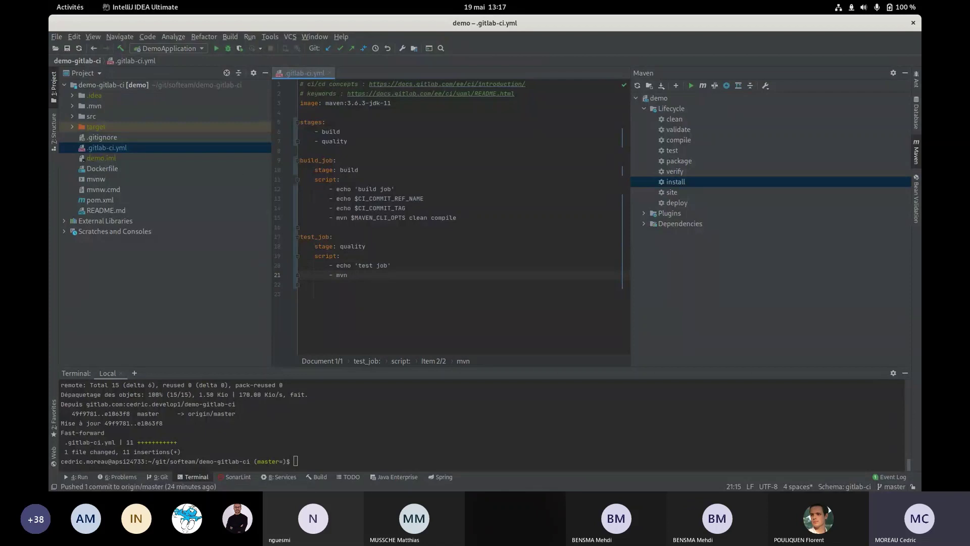
key("alt+Tab")
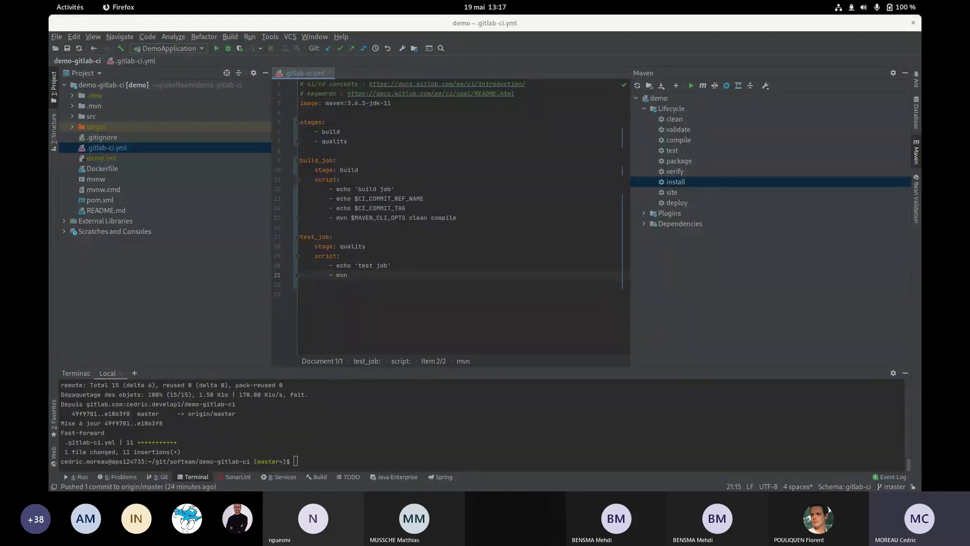
key("alt+Tab")
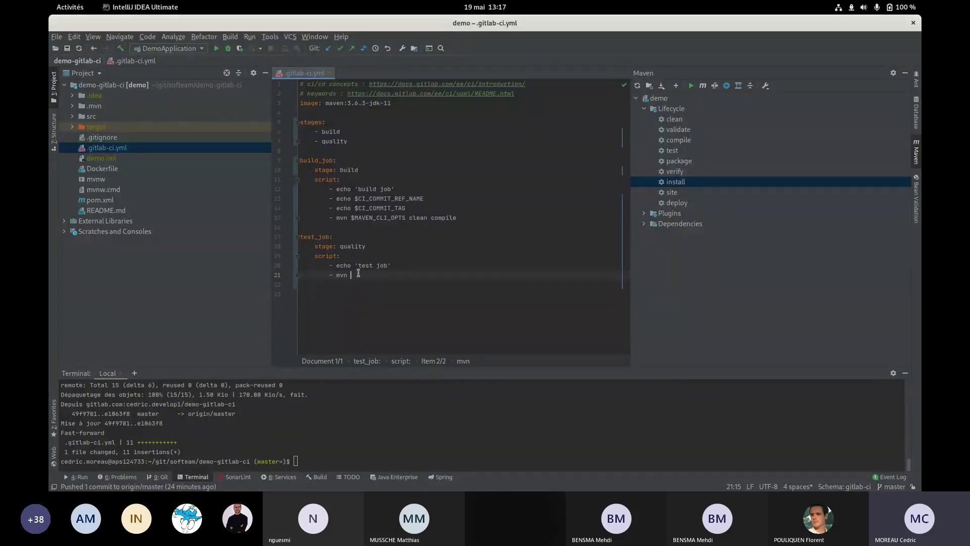
type("--batch-mode --errors --fail-at-end --show-version")
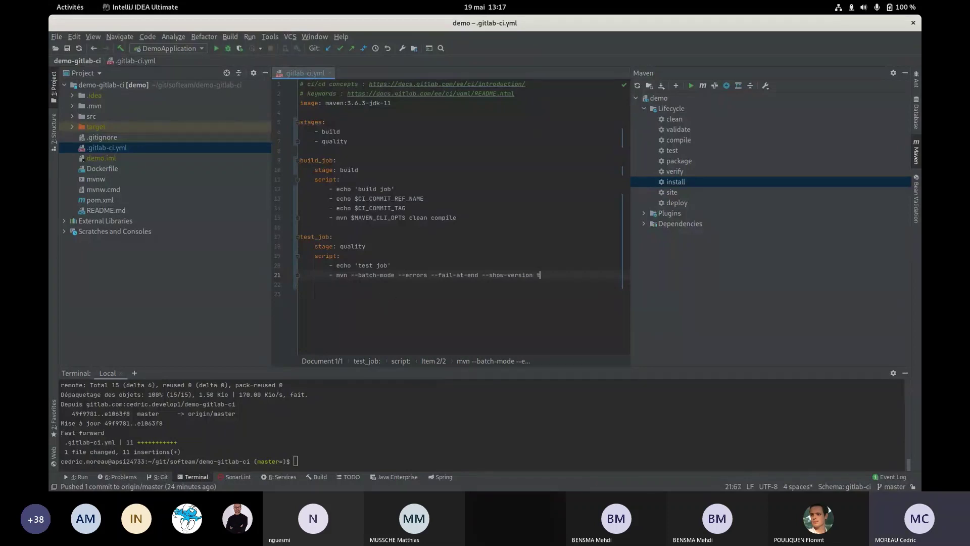
type("test")
left_click_drag(351, 276, 531, 275)
left_click(352, 276)
left_click_drag(352, 276, 394, 276)
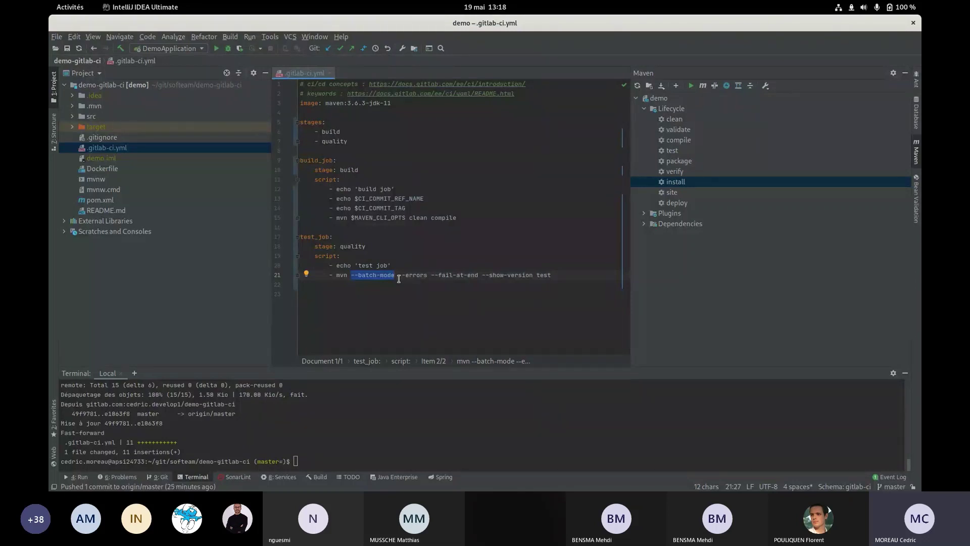
left_click(356, 284)
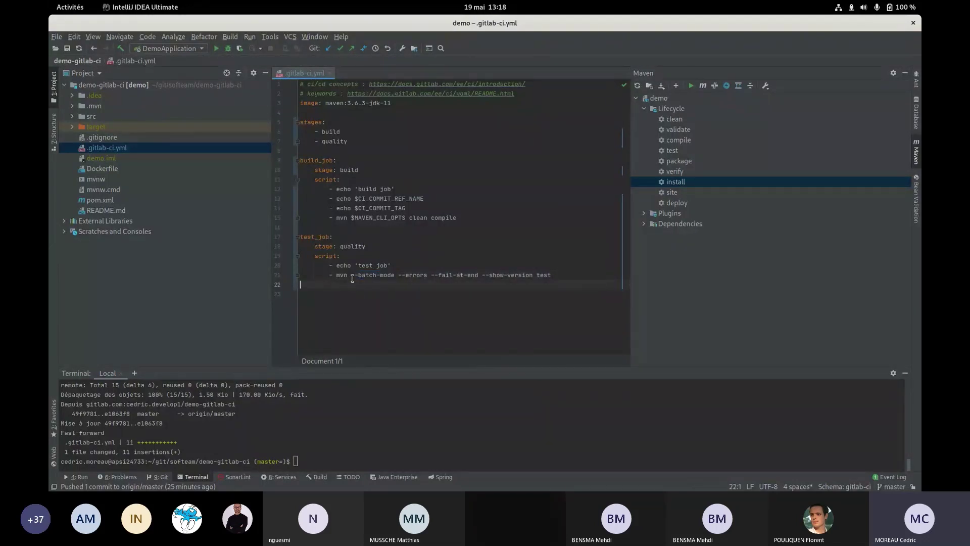
Copy the four options between mvn and test in test_job's script and remove them, leaving mvn test.
left_click_drag(352, 277, 531, 278)
key("ctrl+c")
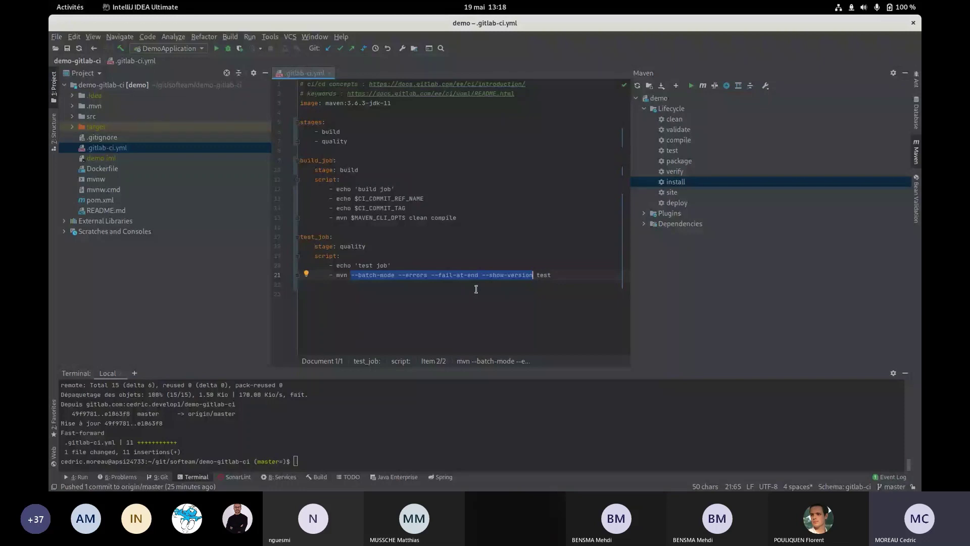
key("BackSpace")
key("BackSpace")
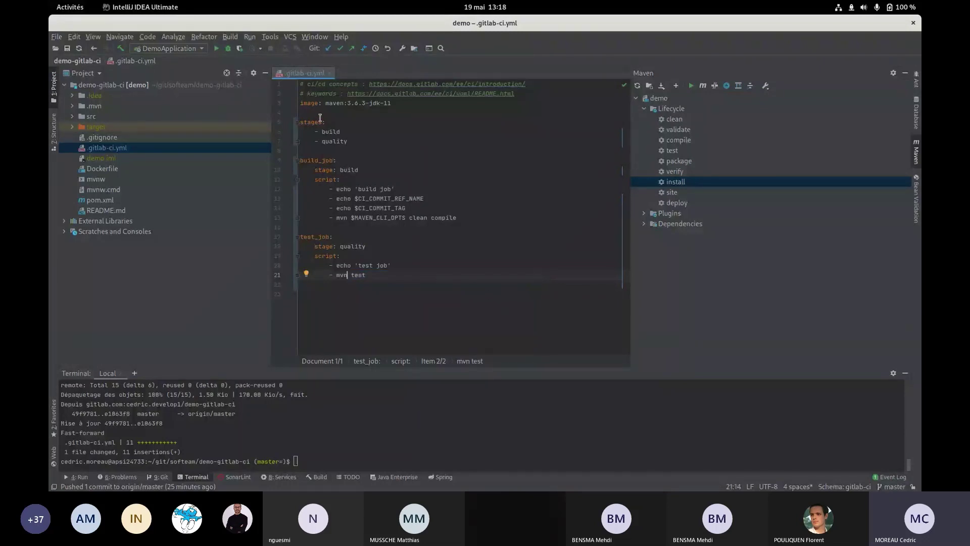
Insert a global variables block between the image line and the stages block.
left_click(323, 113)
key("Return")
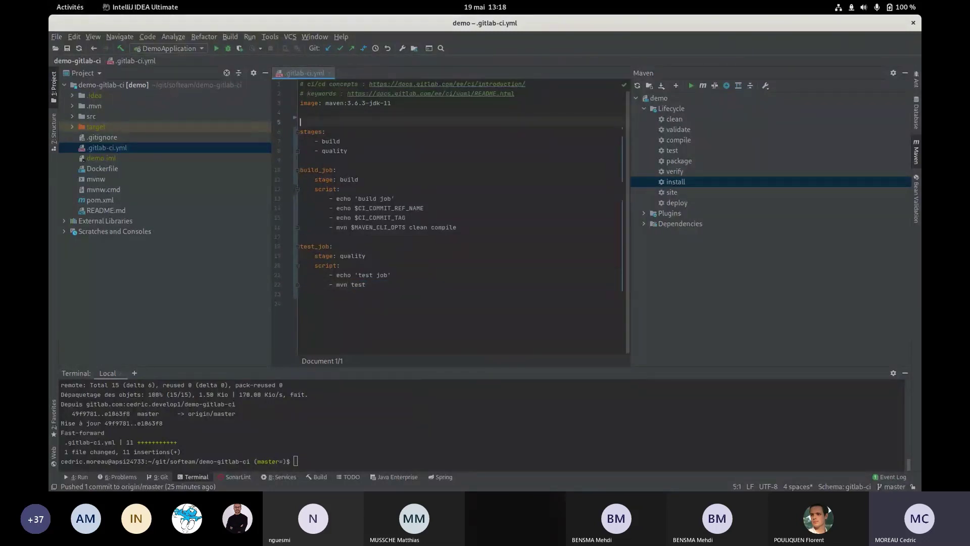
key("Return")
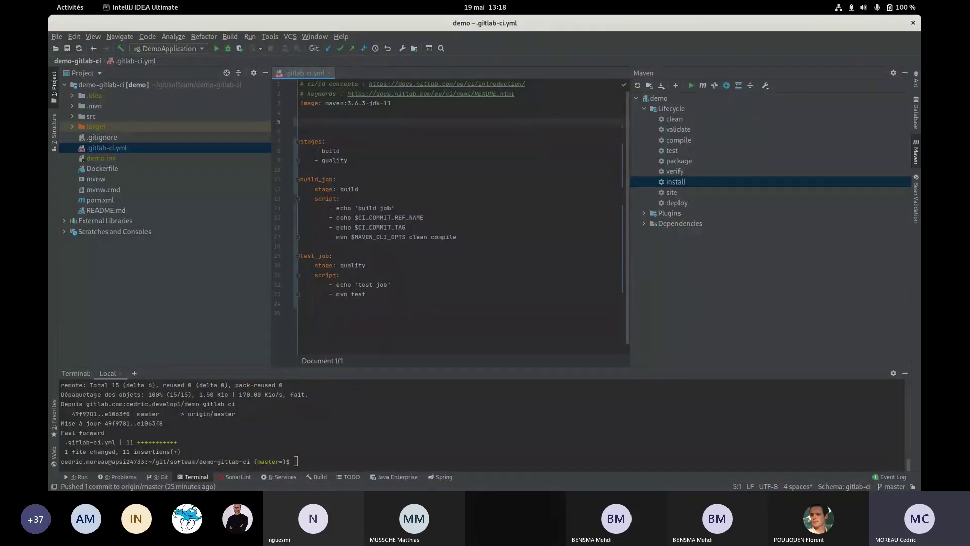
type("var")
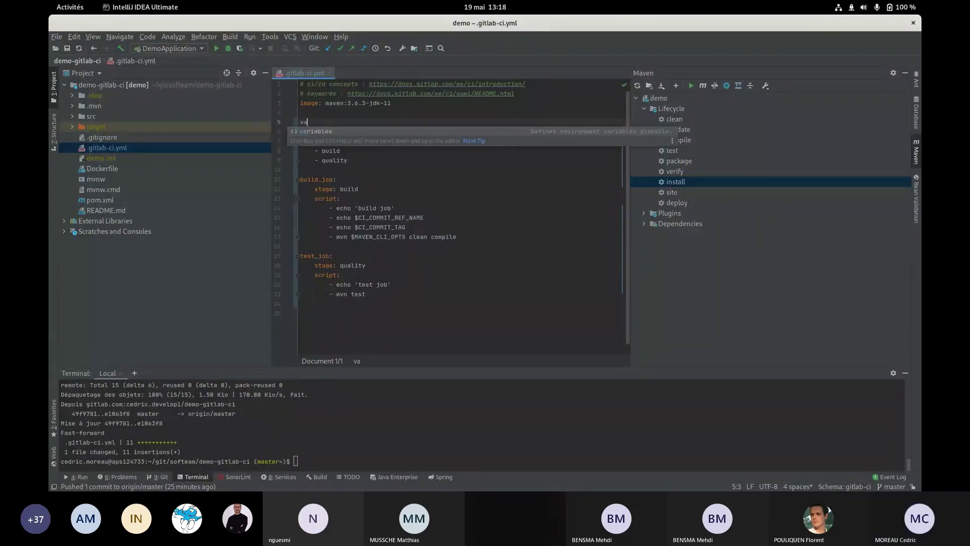
key("Return")
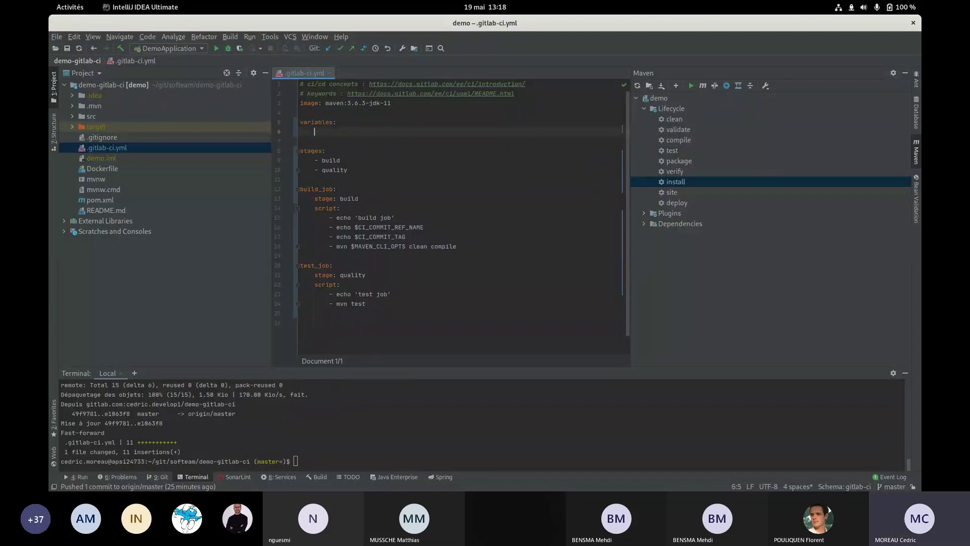
Define the variable MAVEN_CLI_OPTS with the copied value "--batch-mode --errors --fail-at-end --show-version".
type("MAV")
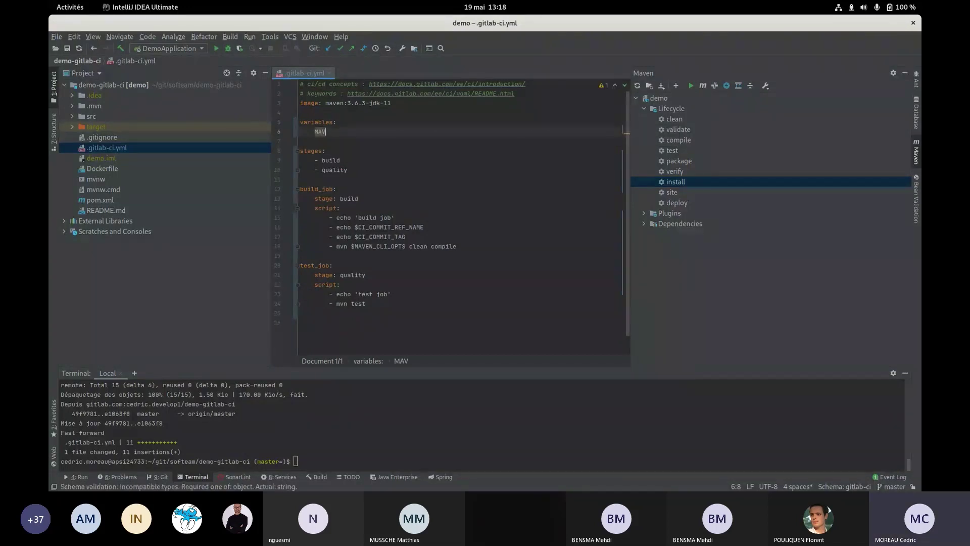
type("EN")
type("_")
type("_CLI")
type("_")
type("OPTS")
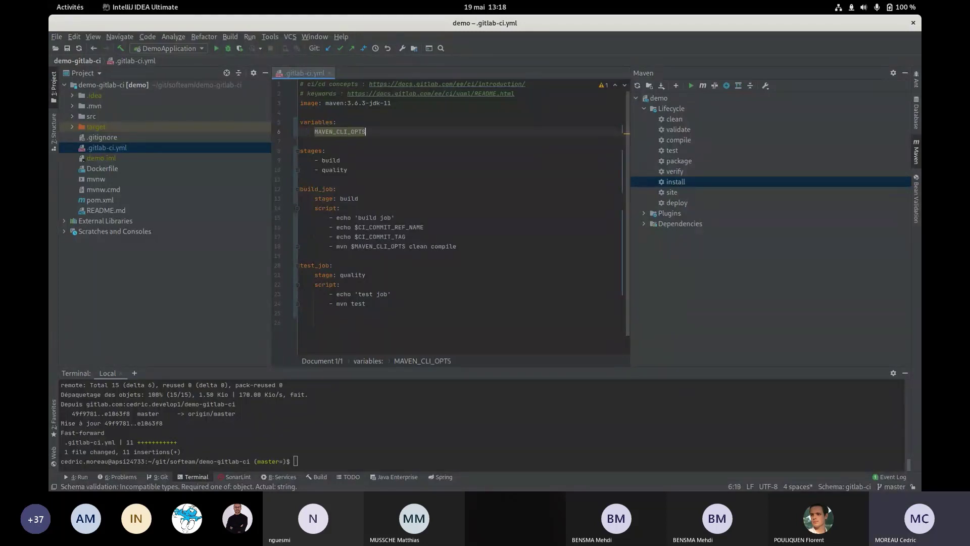
type(": \"")
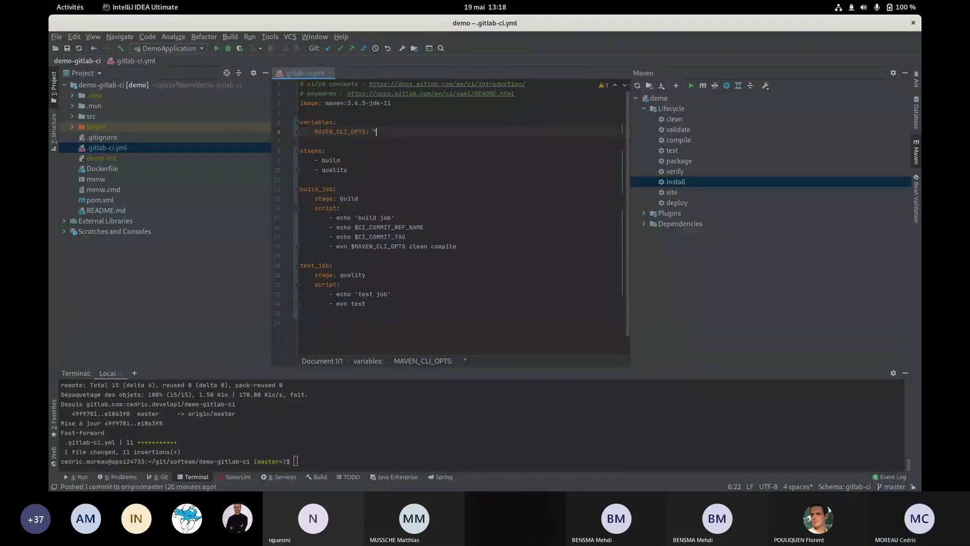
key("ctrl+v")
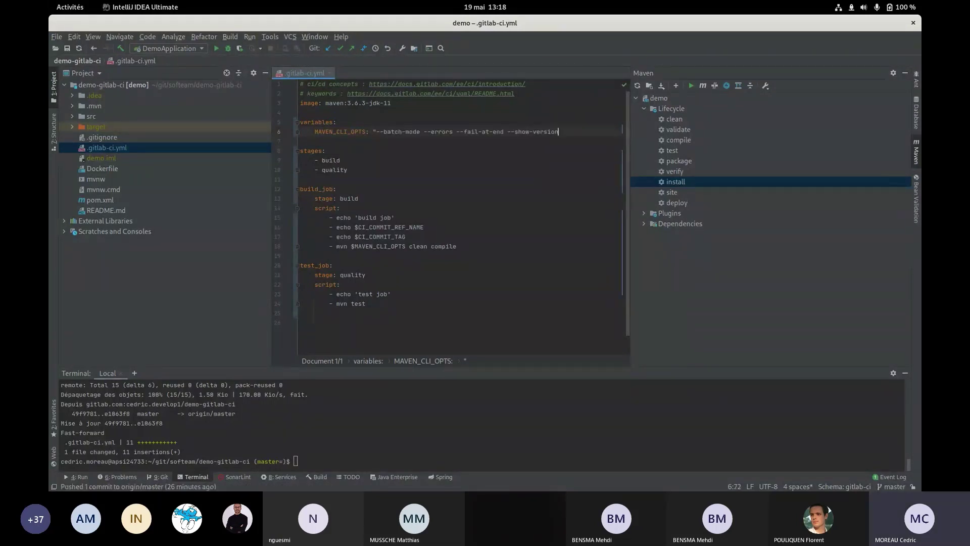
type("\"")
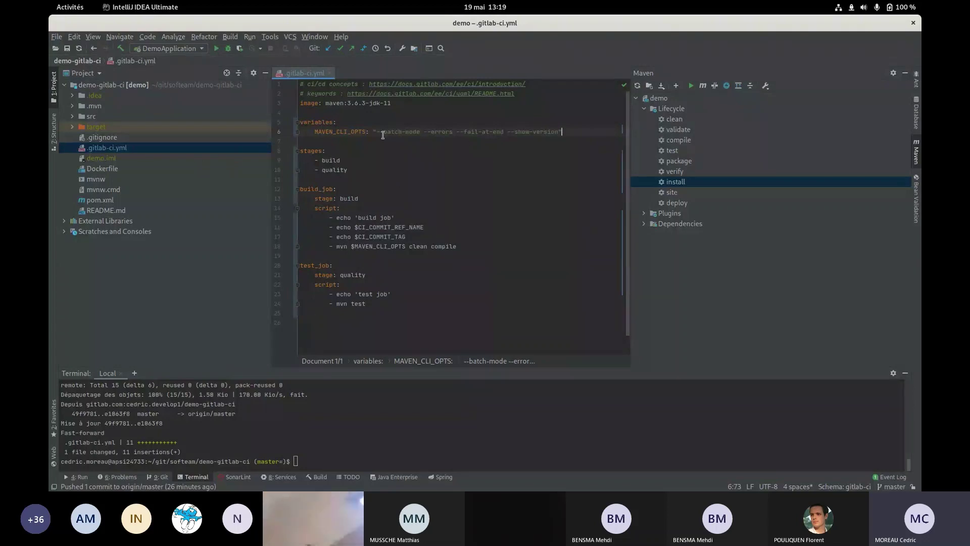
Insert $MAVEN_CLI_OPTS between mvn and test in test_job's script command.
double_click(338, 131)
key("ctrl+c")
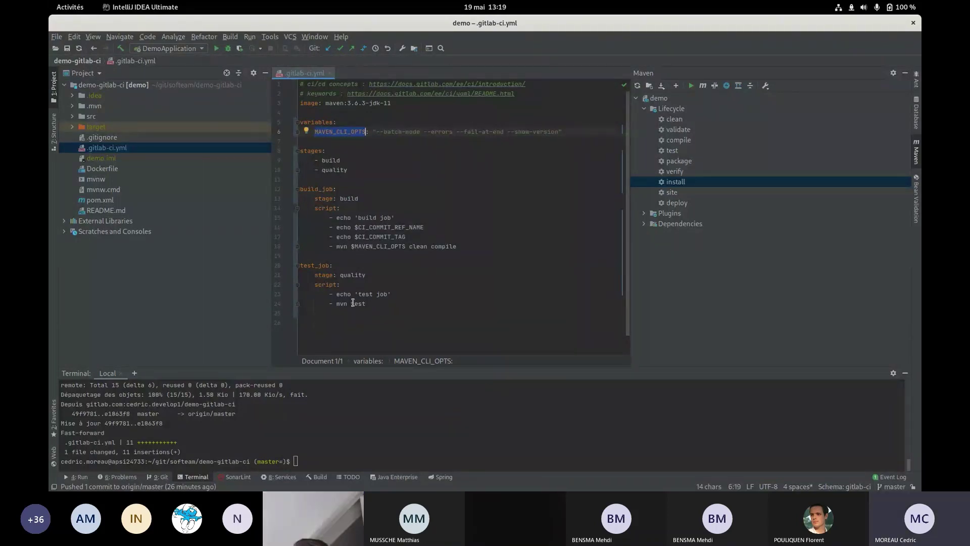
left_click(353, 303)
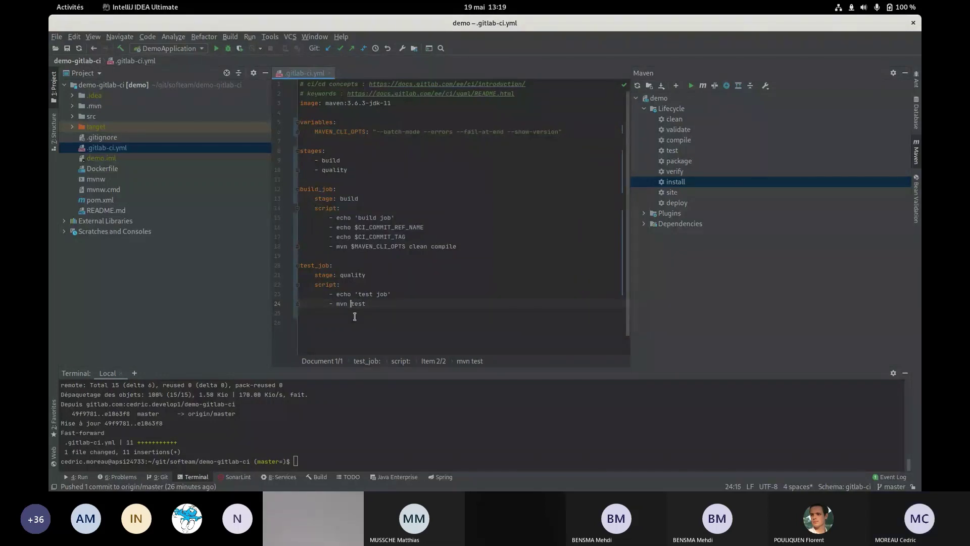
type("$")
key("Left")
key("ctrl+v")
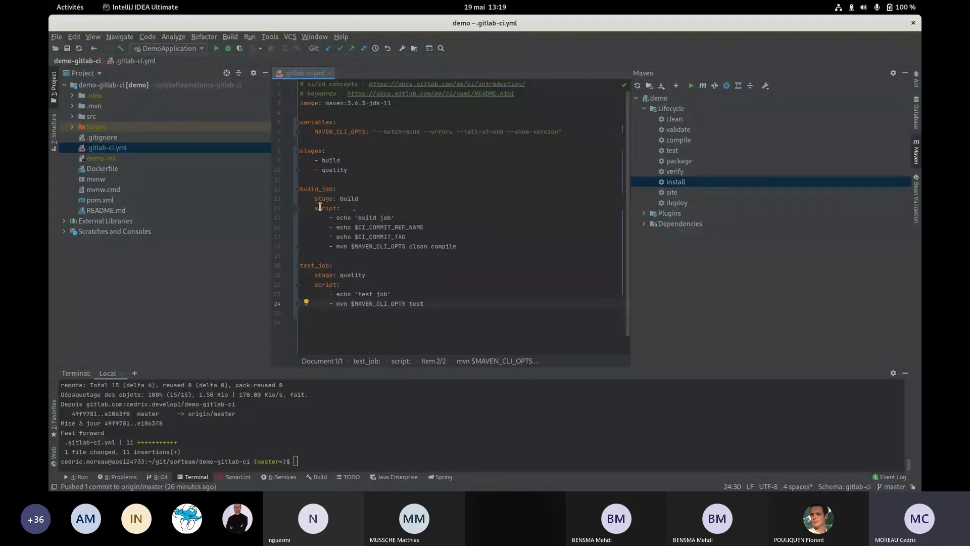
double_click(342, 199)
left_click_drag(323, 218, 396, 218)
mouse_move(303, 226)
left_mouse_down()
mouse_move(439, 235)
mouse_move(299, 227)
left_mouse_up()
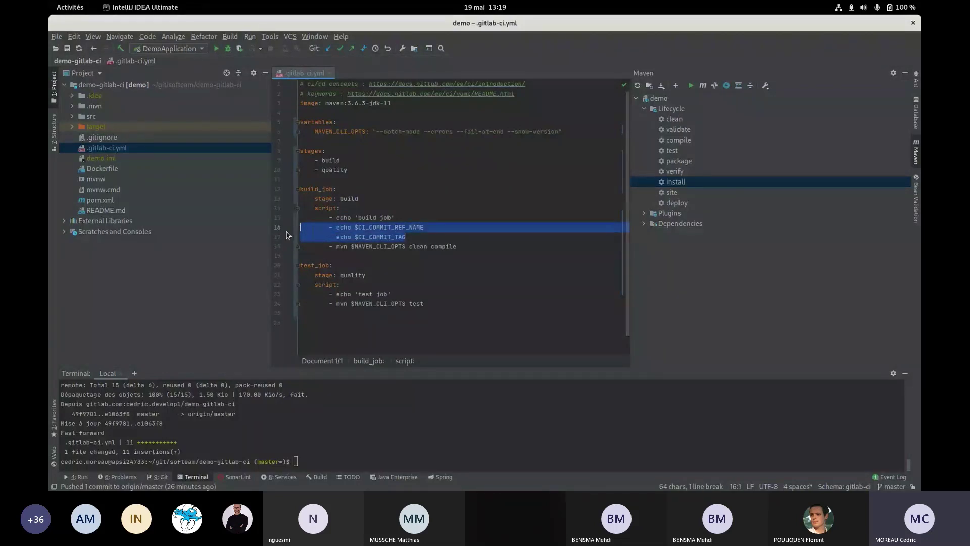
left_click_drag(457, 246, 299, 246)
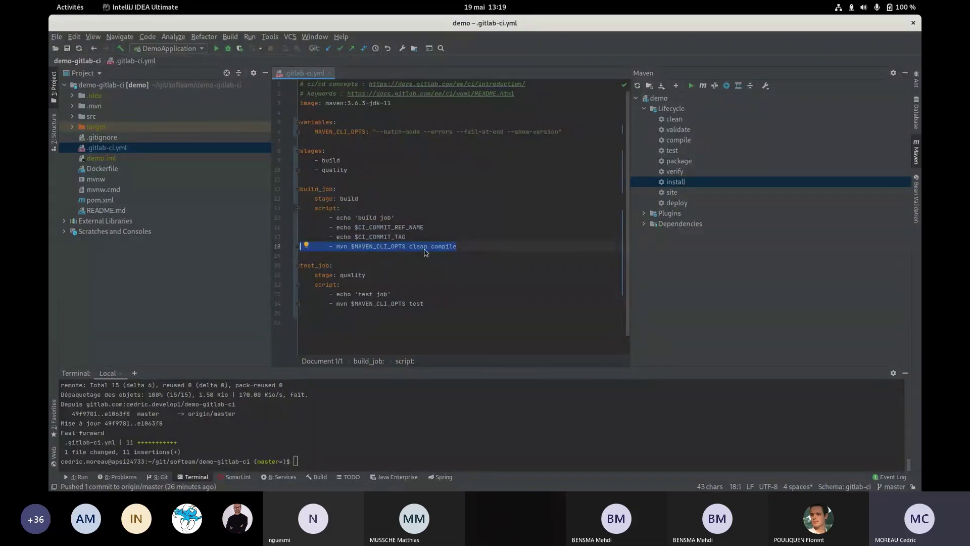
left_click(438, 309)
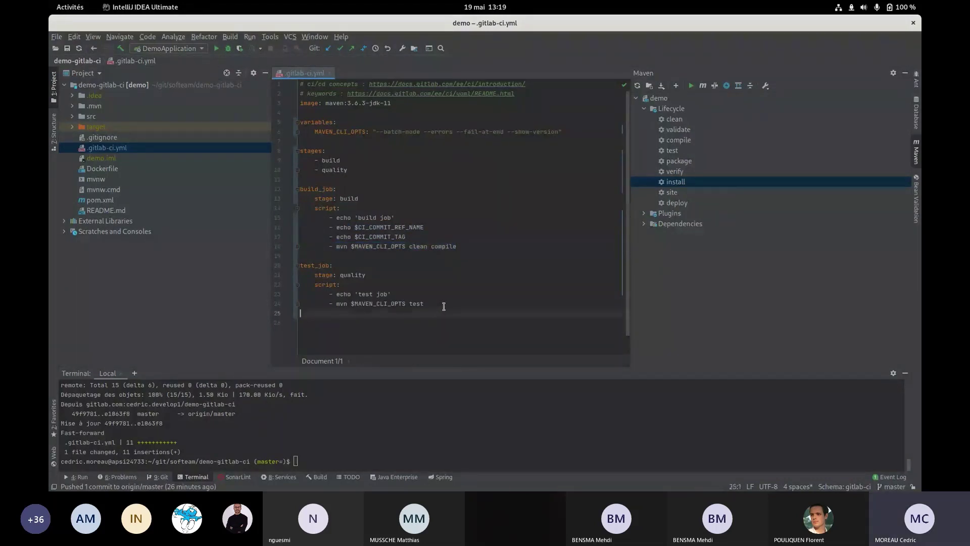
Commit .gitlab-ci.yml with the message "organisation en stages / ajout variable / 2 jobs build puis test" and push it to origin/master.
key("ctrl+k")
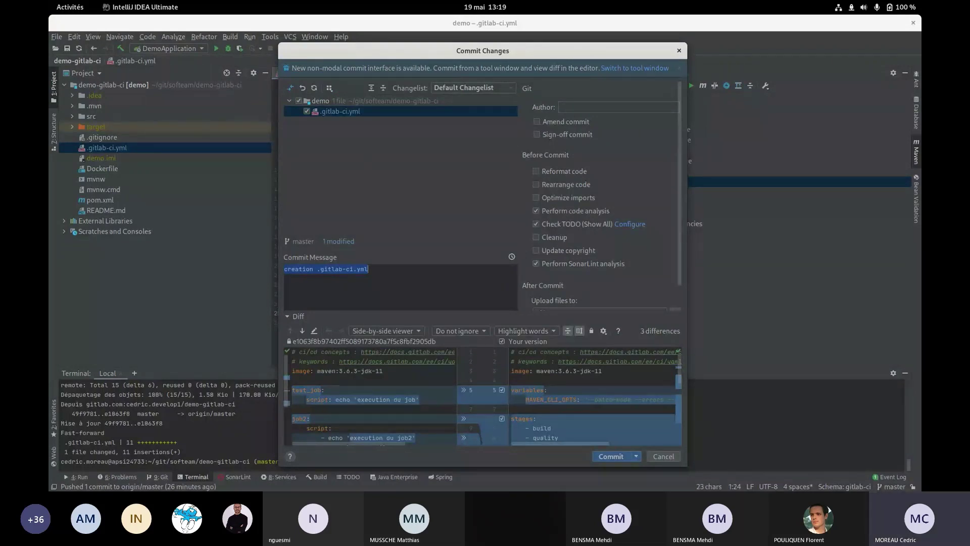
key("alt+Tab")
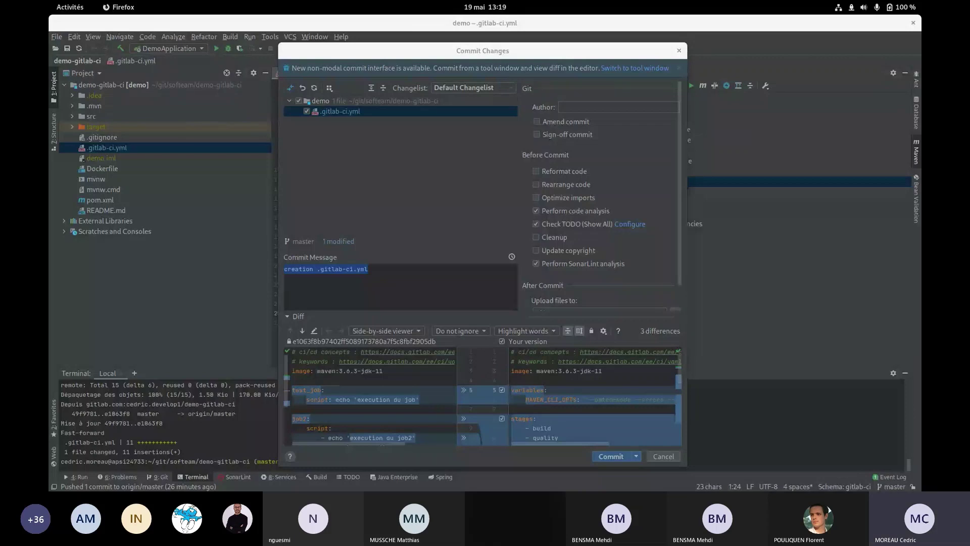
left_click(388, 269)
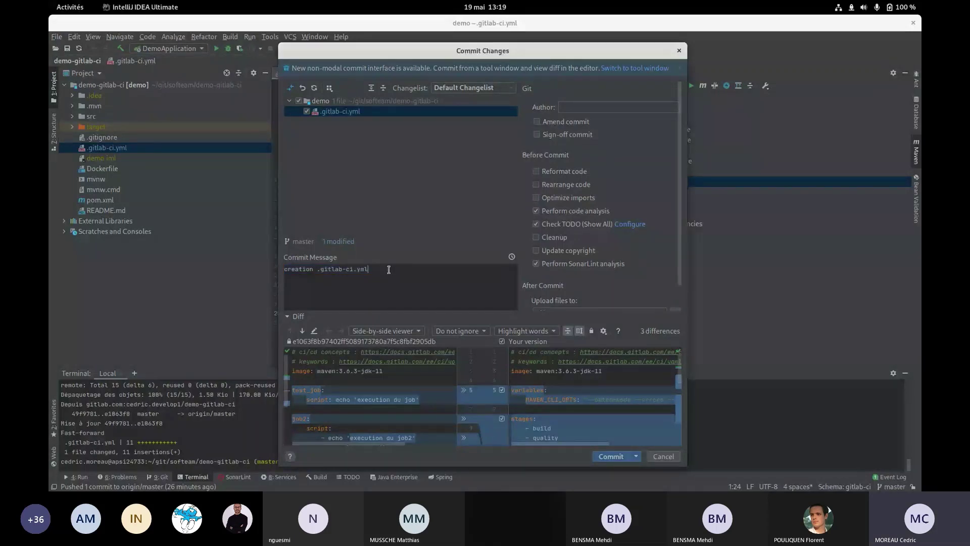
key("ctrl+a")
type("organisation en stages / ajout variable / 2 jobs build puis test")
left_click(635, 456)
left_click(631, 470)
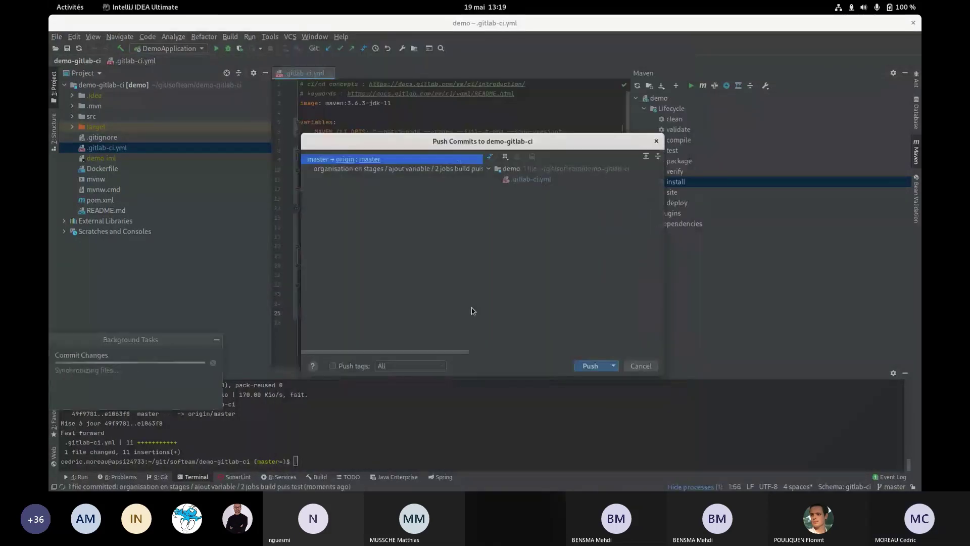
key("Return")
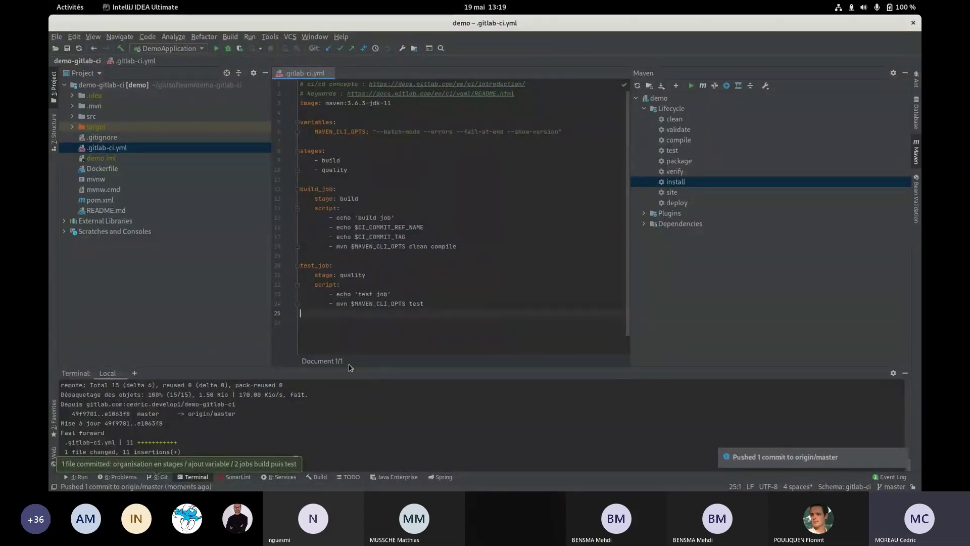
Switch to Google Chrome with the GitLab pipelines list of demo-gitlab-ci.
key("super")
left_click(253, 213)
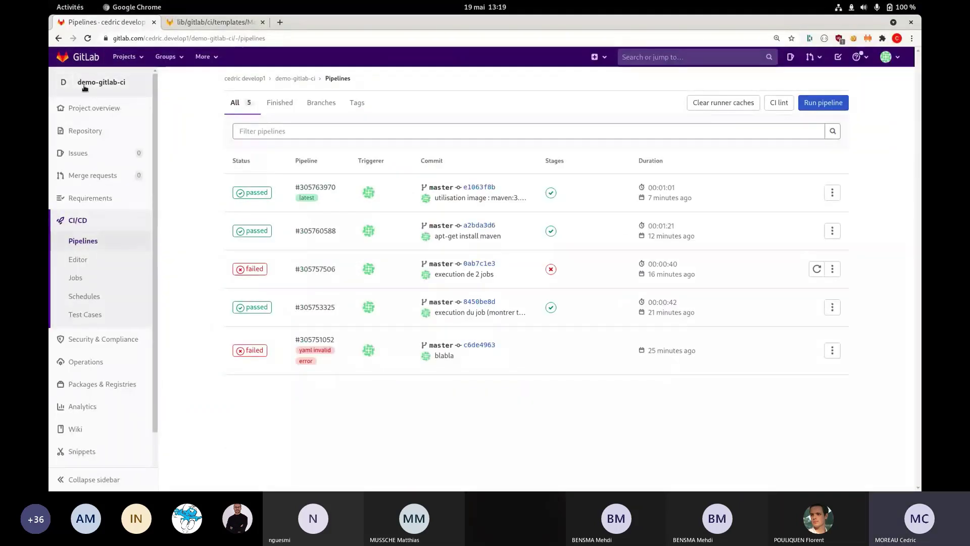
Refresh the pipelines list and inspect the build stage's jobs for the newest pipeline.
mouse_move(142, 145)
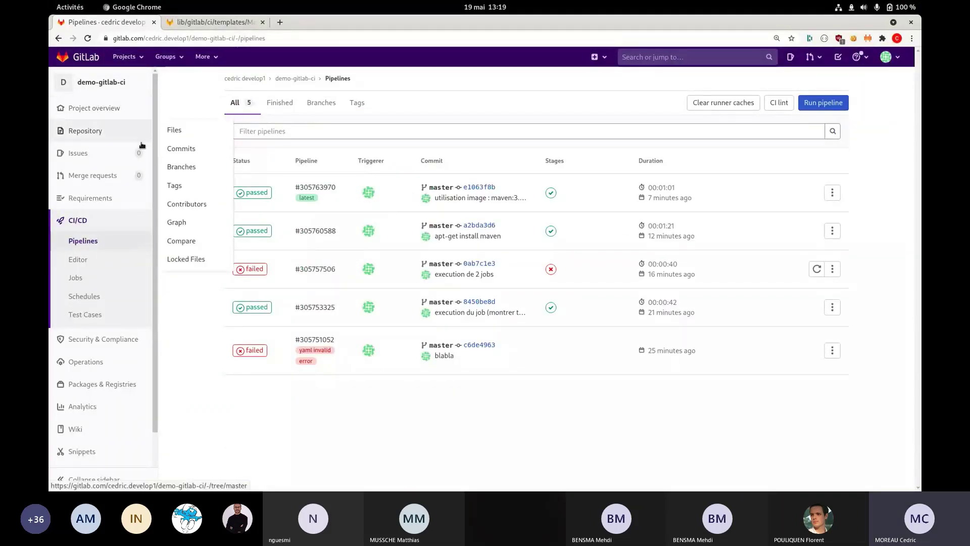
left_click(83, 240)
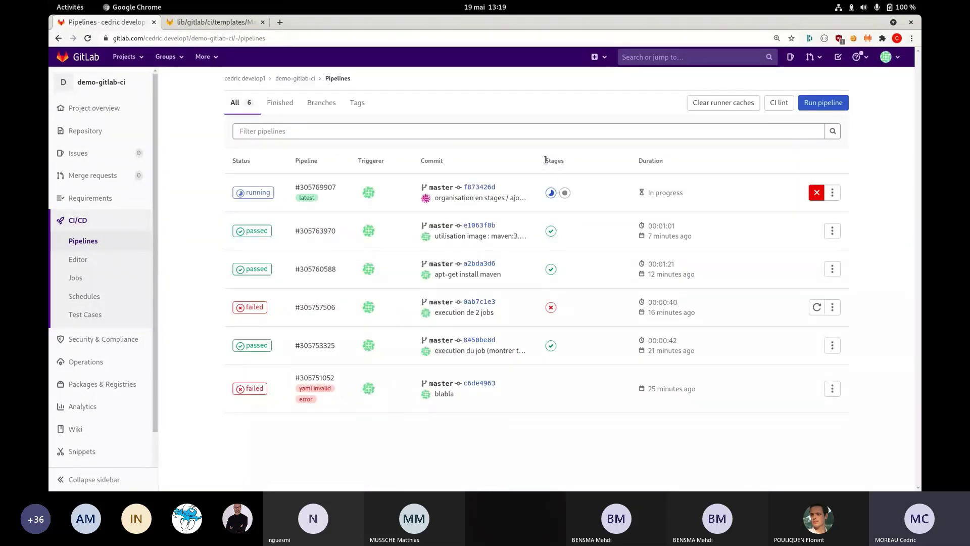
left_click_drag(545, 161, 563, 160)
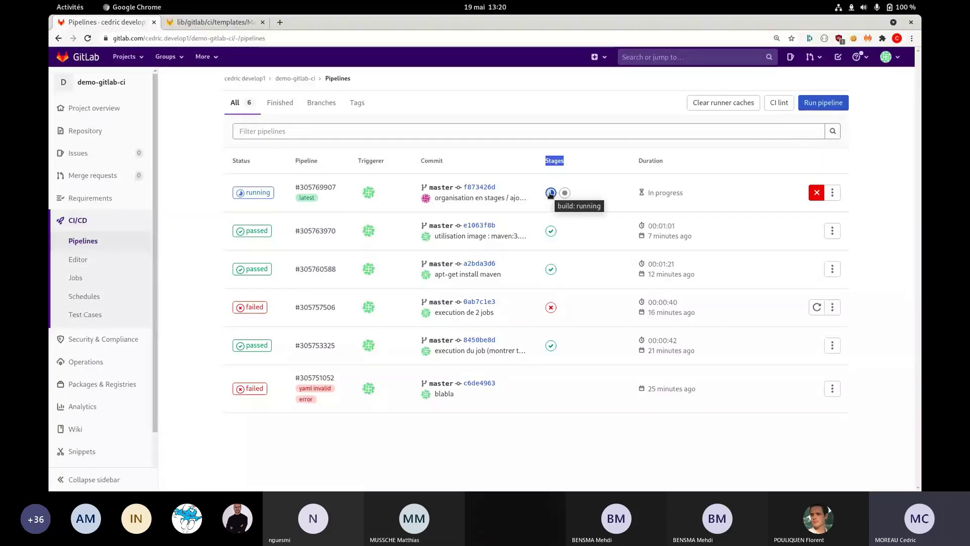
left_click(551, 193)
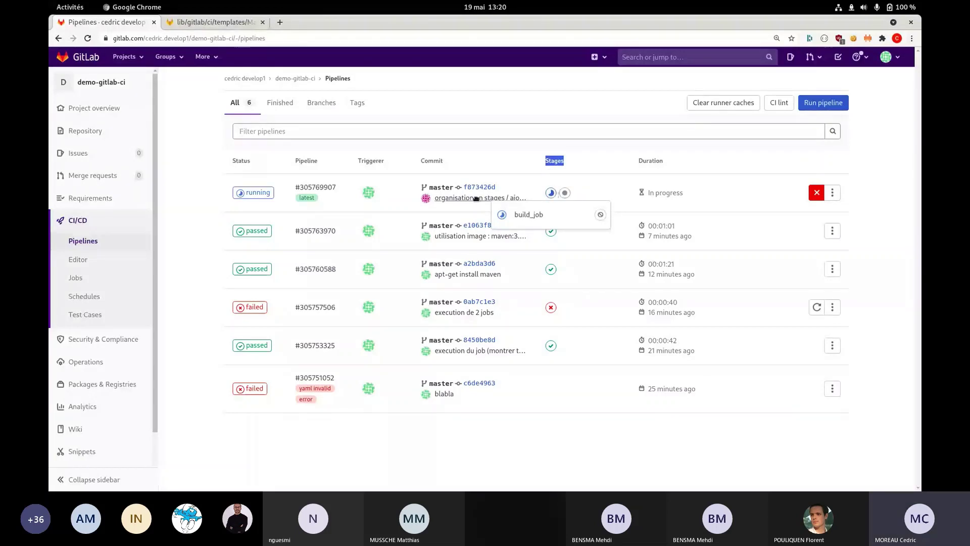
Open the newest pipeline's details, review its Build and Quality stages, and open the build_job log.
left_click(326, 188)
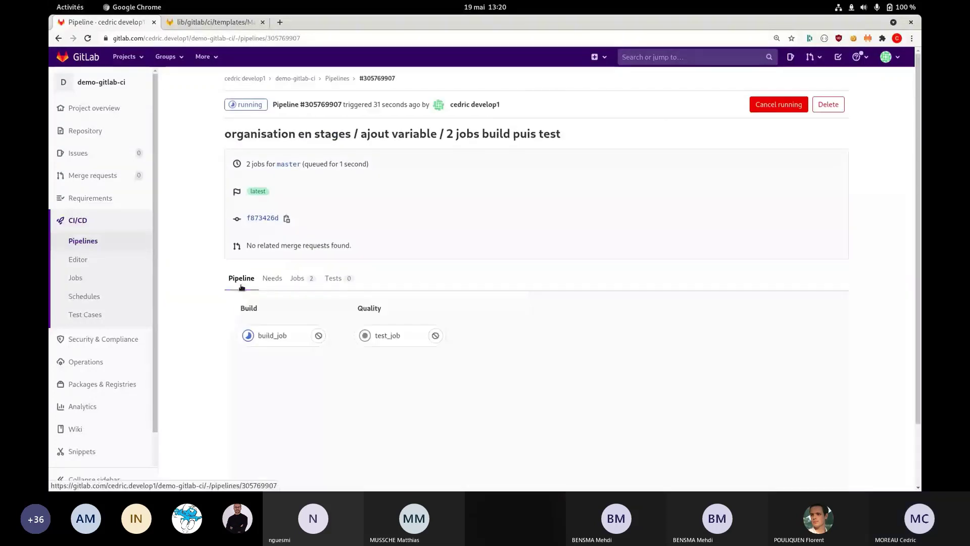
scroll(416, 357, "down", 3)
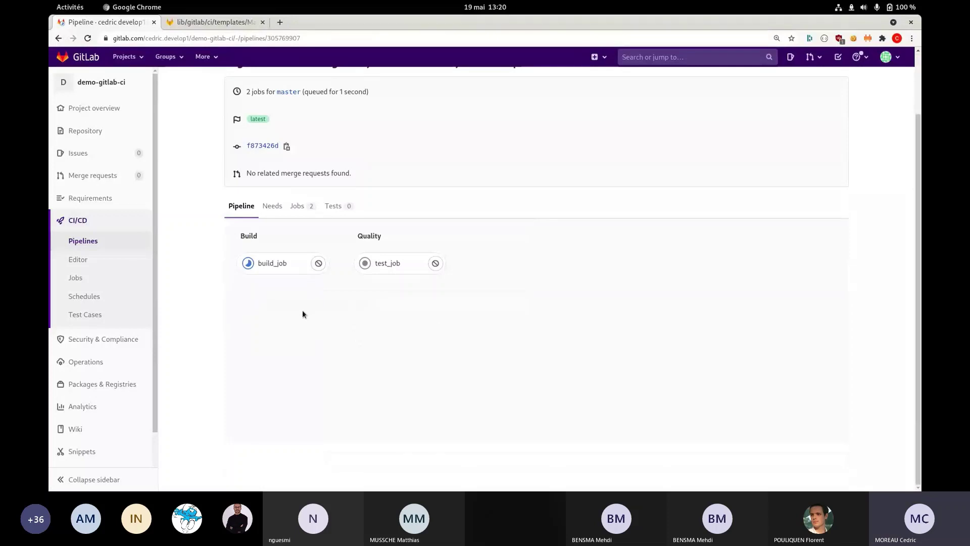
left_click(248, 264)
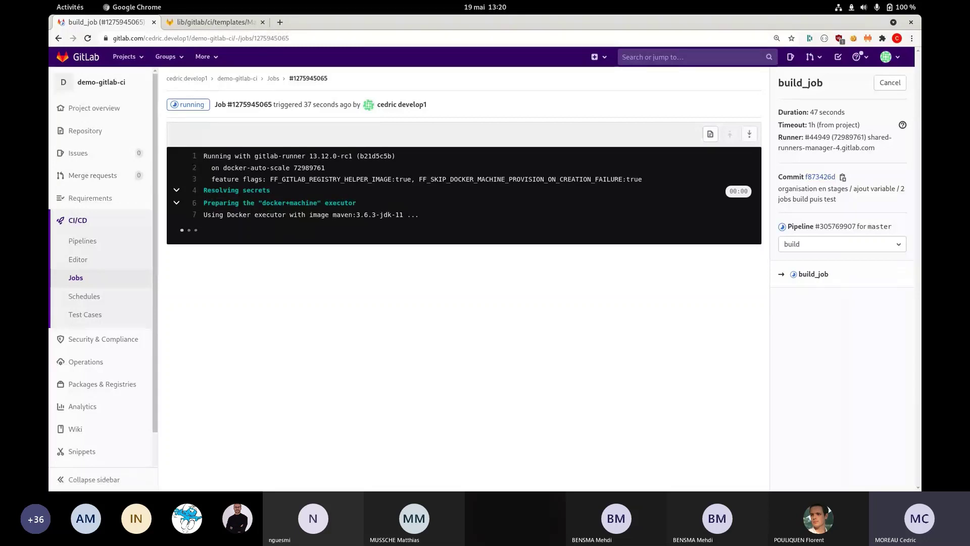
key("alt+Tab")
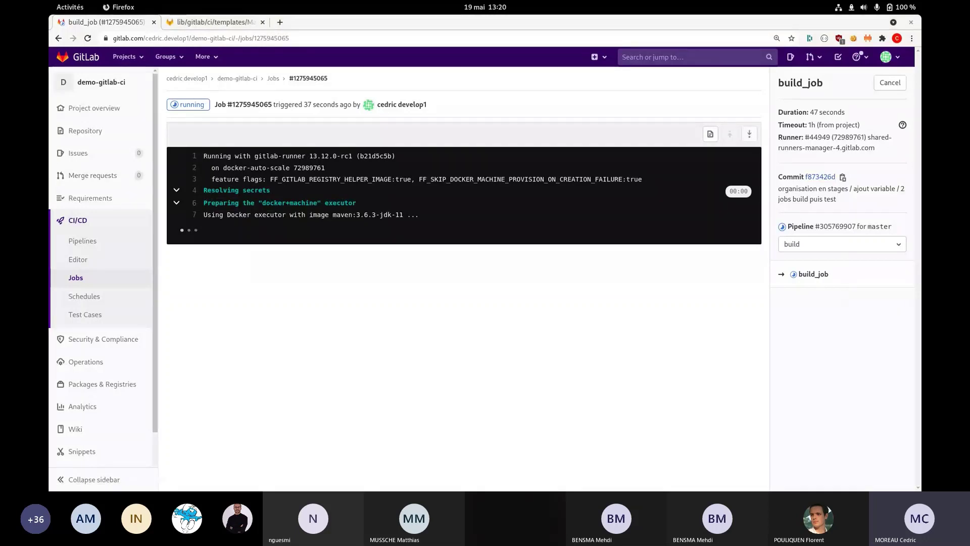
mouse_move(111, 112)
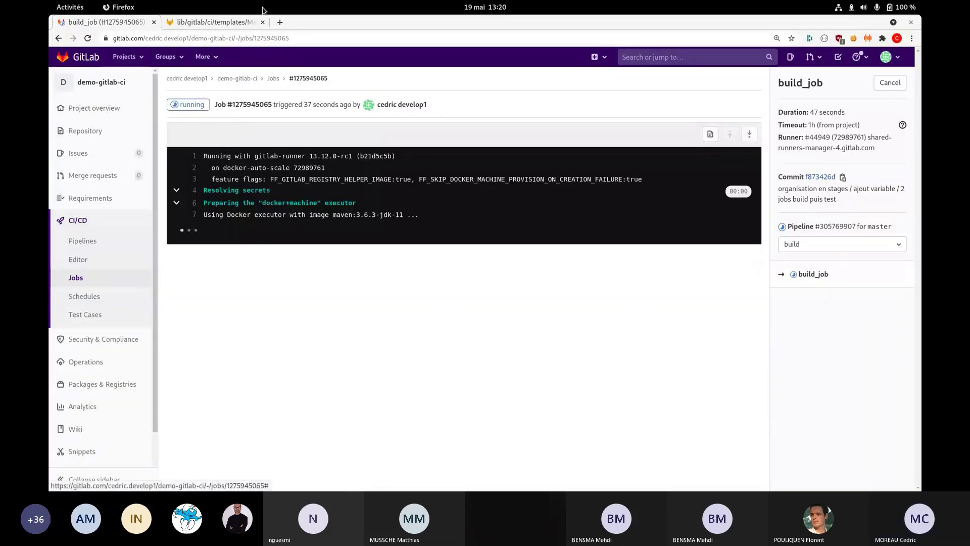
left_click(280, 22)
type("https://about.gitlab.com/pricing/#gitlab-com")
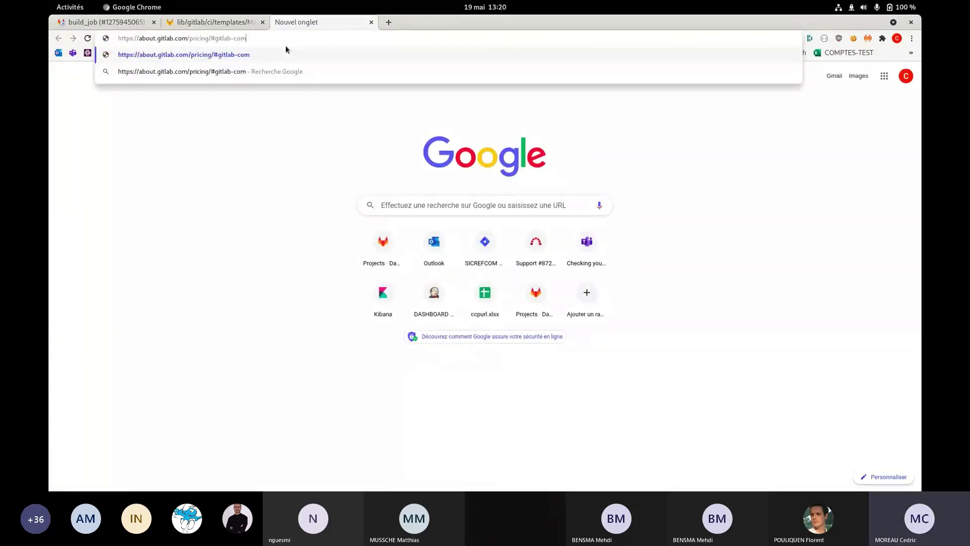
key("Return")
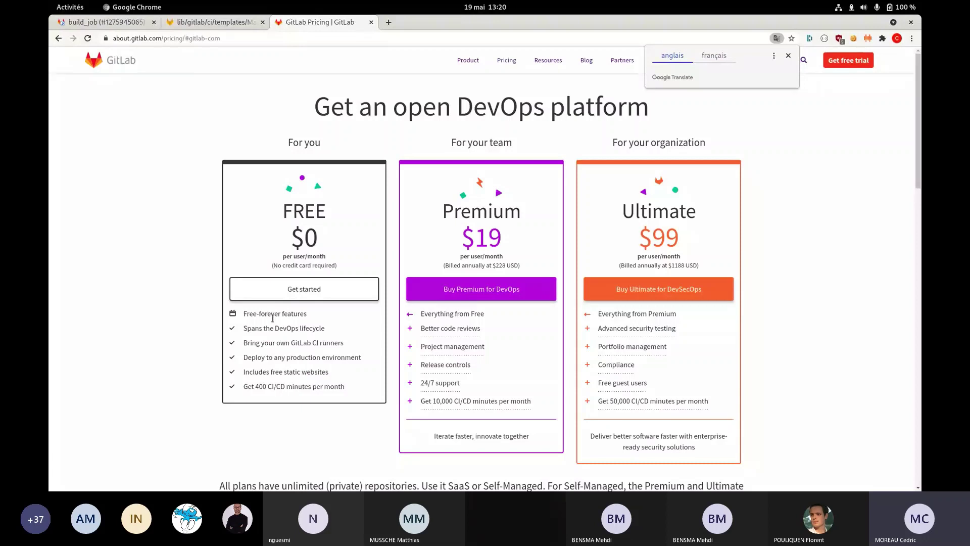
left_click_drag(346, 387, 258, 390)
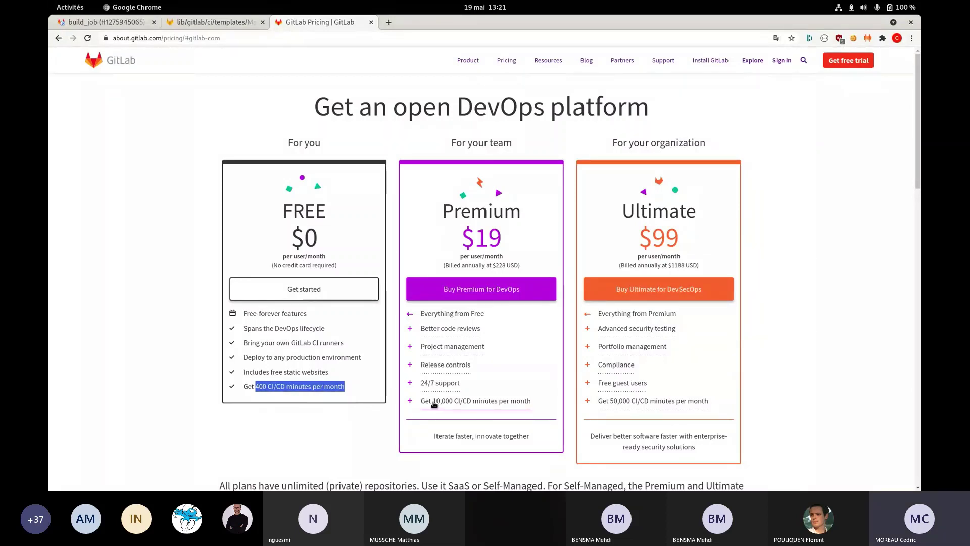
left_click_drag(530, 403, 438, 408)
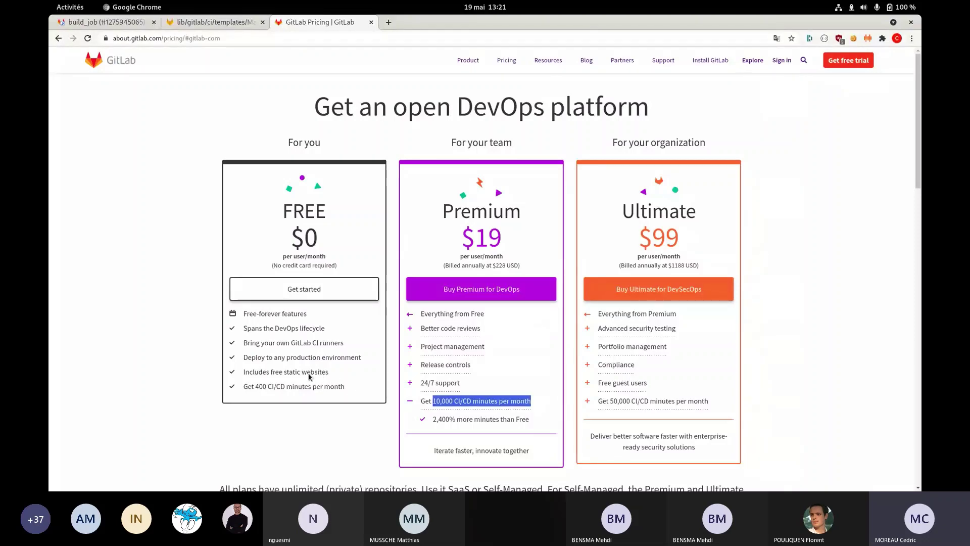
Return to the demo-gitlab-ci pipelines list and open the test_job log from the newest pipeline's quality stage.
left_click(108, 23)
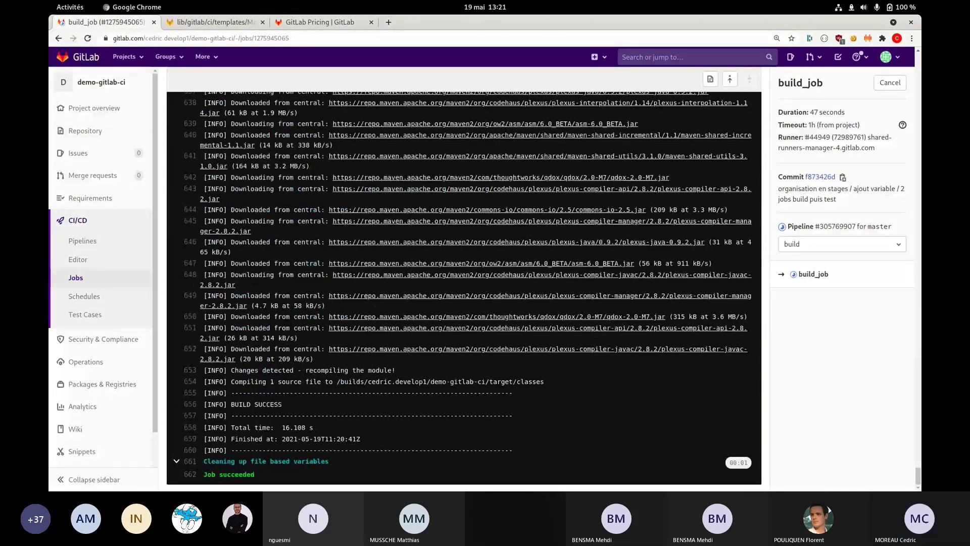
left_click(86, 241)
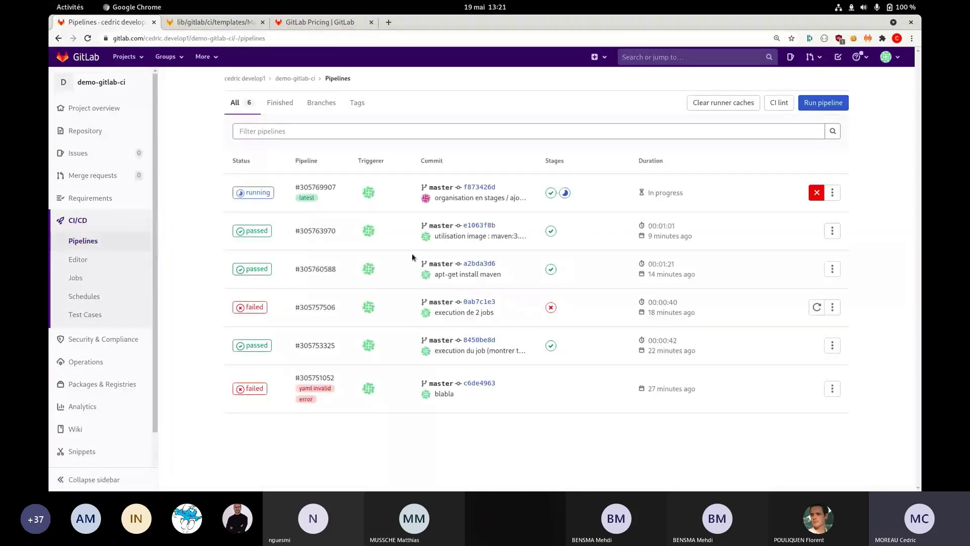
left_click(550, 193)
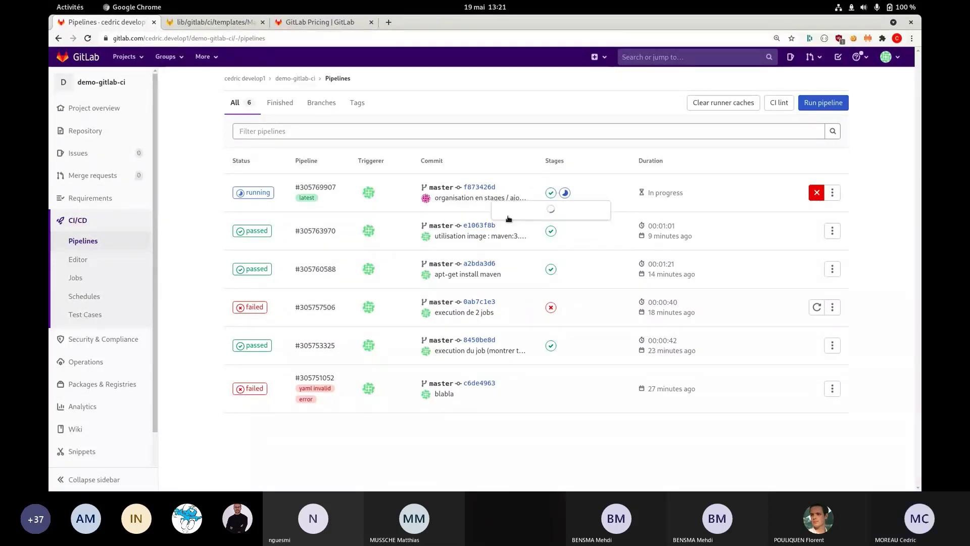
left_click(565, 192)
left_click(516, 217)
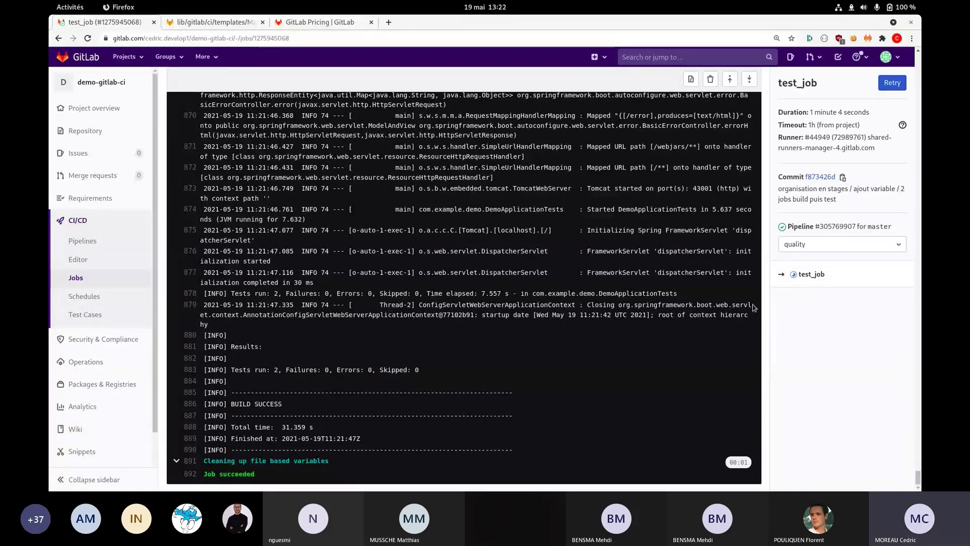
Examine the test_job log from its start to its end, including the echo 'test job' and mvn $MAVEN_CLI_OPTS test commands.
left_click_drag(917, 477, 909, 56)
scroll(335, 305, "down", 1)
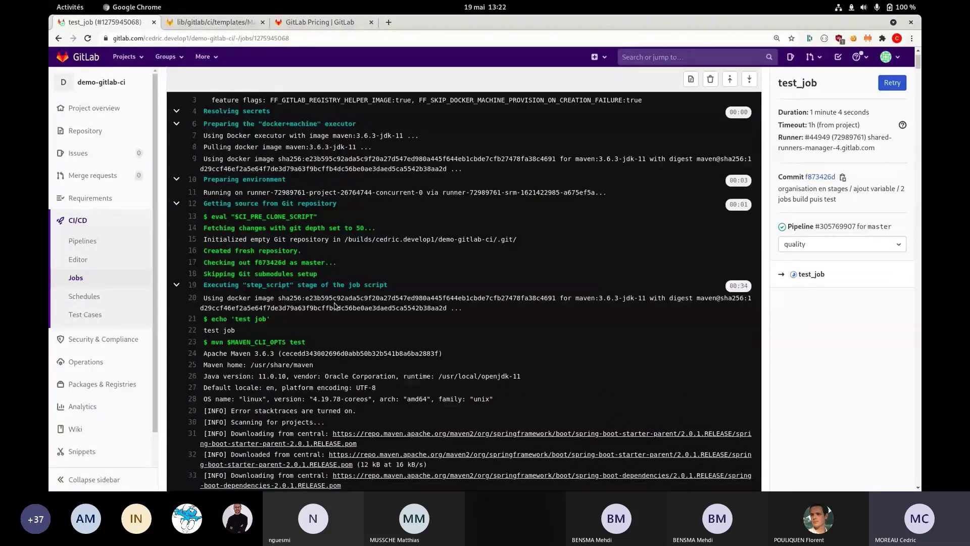
scroll(335, 305, "down", 1)
left_click_drag(211, 302, 273, 306)
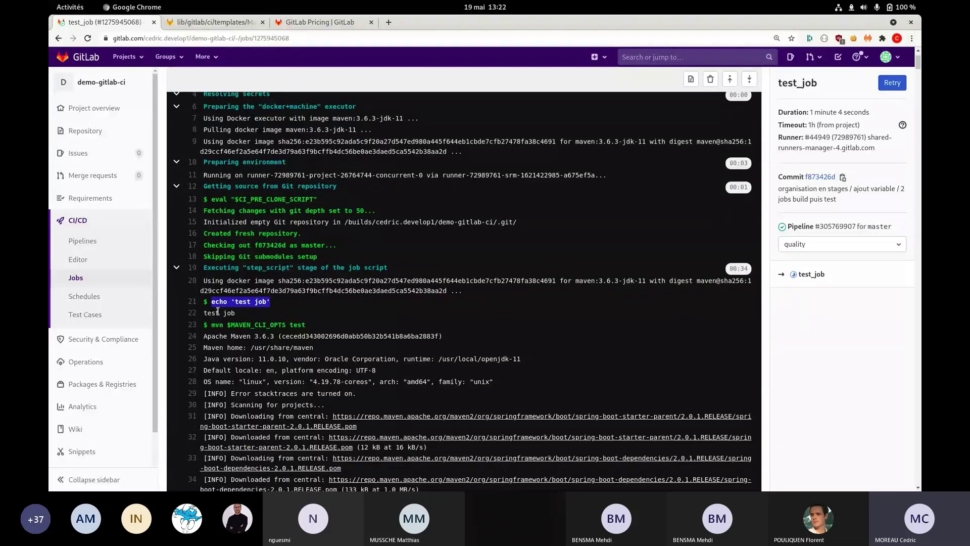
left_click_drag(211, 324, 309, 326)
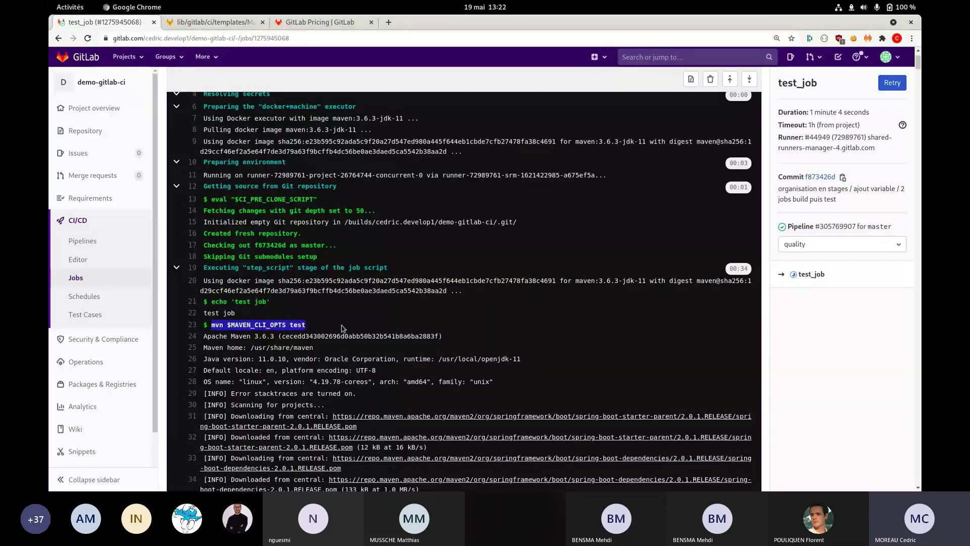
scroll(341, 328, "down", 7)
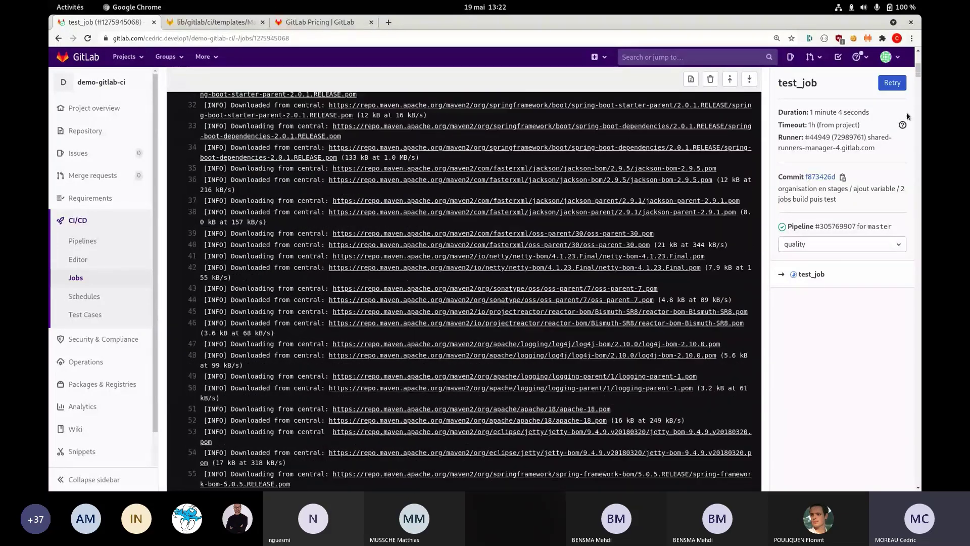
scroll(917, 77, "down", 6)
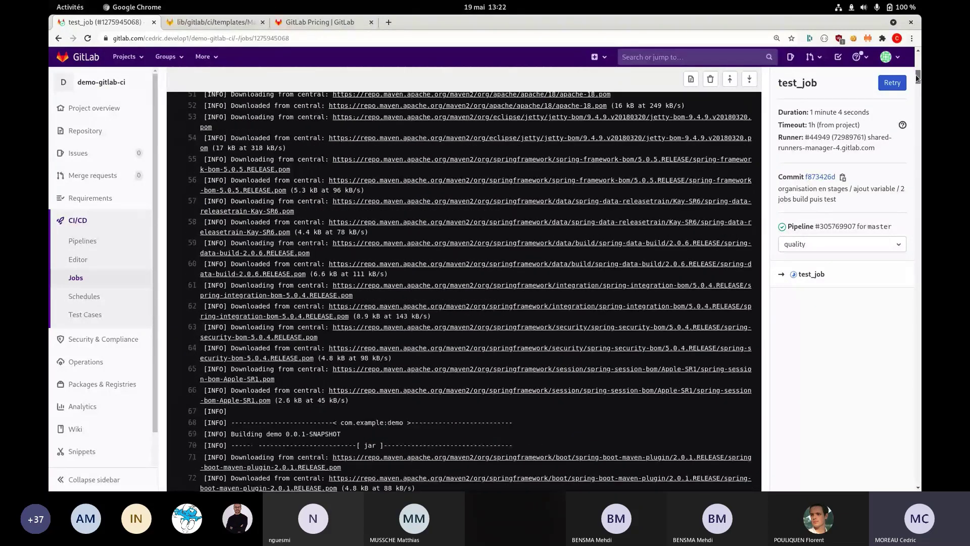
left_click_drag(917, 77, 918, 479)
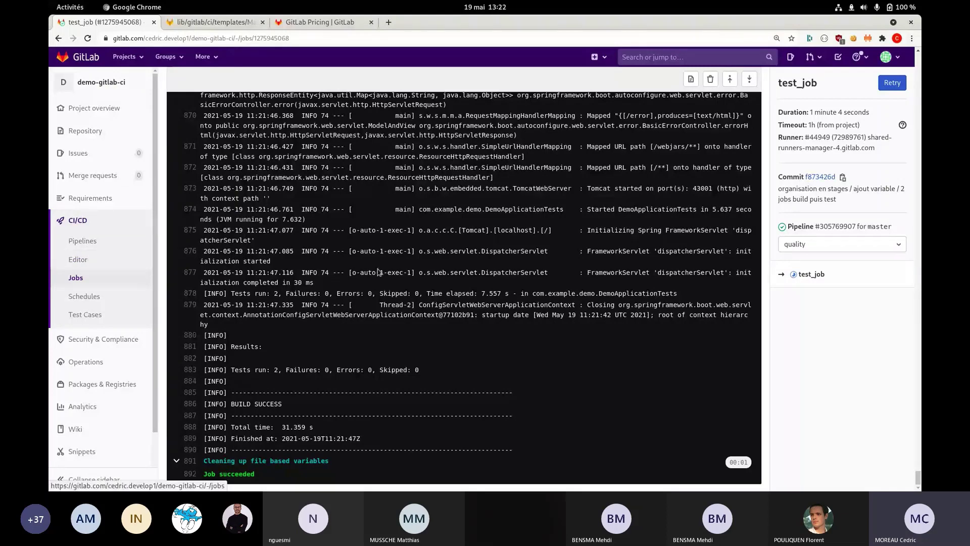
Switch to IntelliJ IDEA and add a MAVEN_OPTS key above MAVEN_CLI_OPTS under variables in .gitlab-ci.yml.
key("super")
left_click(666, 227)
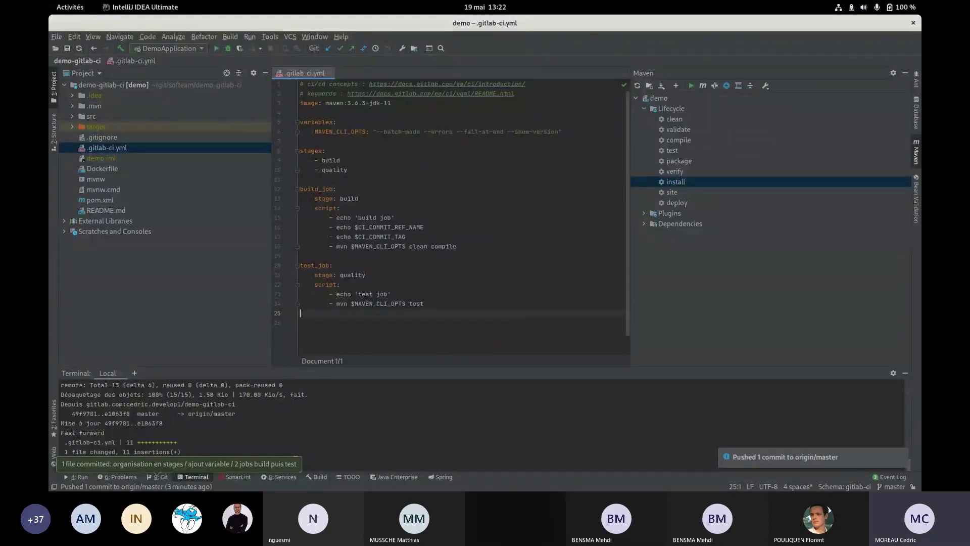
left_click(354, 120)
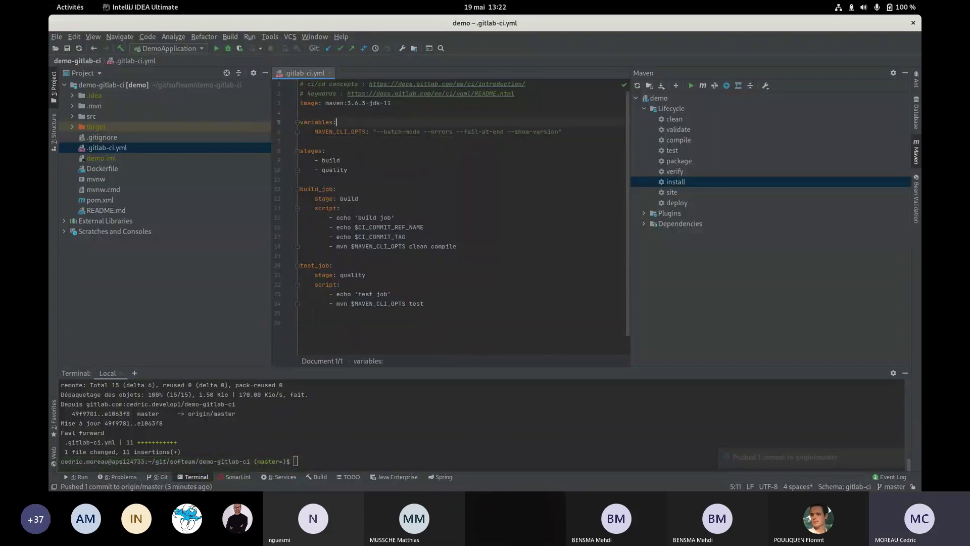
key("Return")
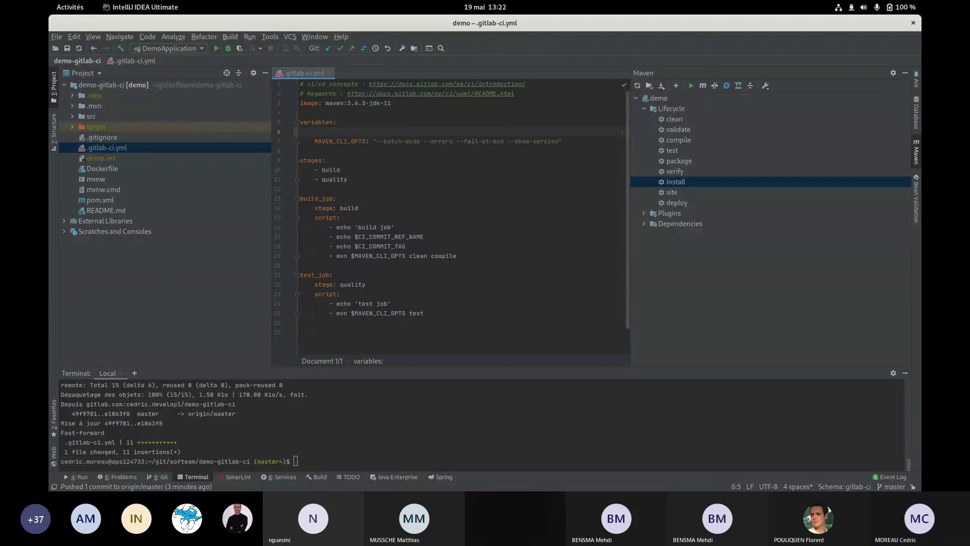
type("MAVEN")
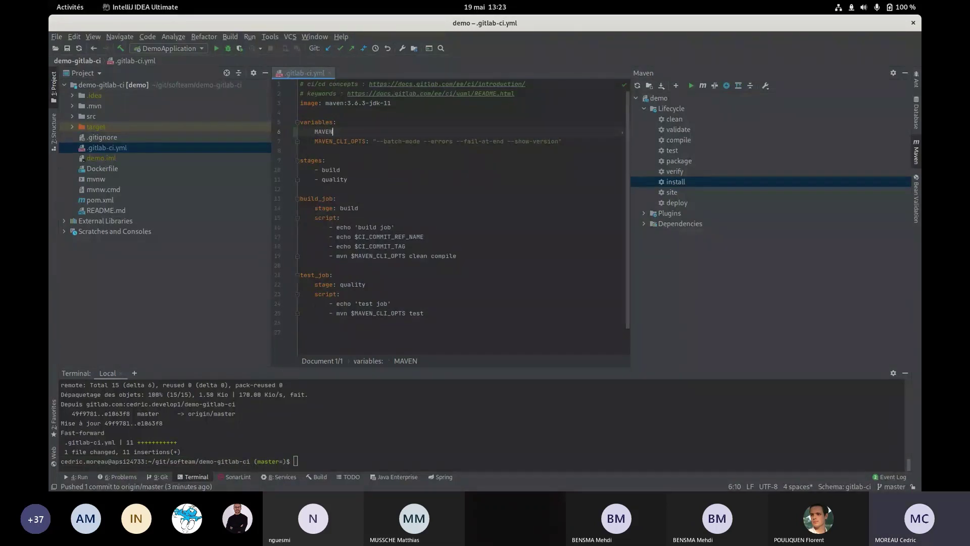
type("_OPTS: ")
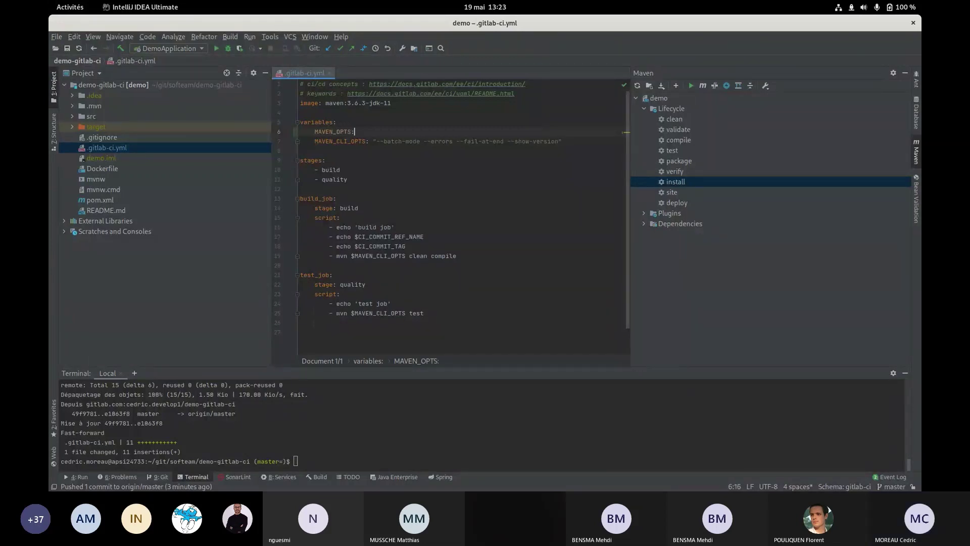
Set the MAVEN_OPTS value to "-Dmaven.repo.local=$CI_PROJECT_DIR/.m2/repository" and highlight its .m2/repository part.
type("\"")
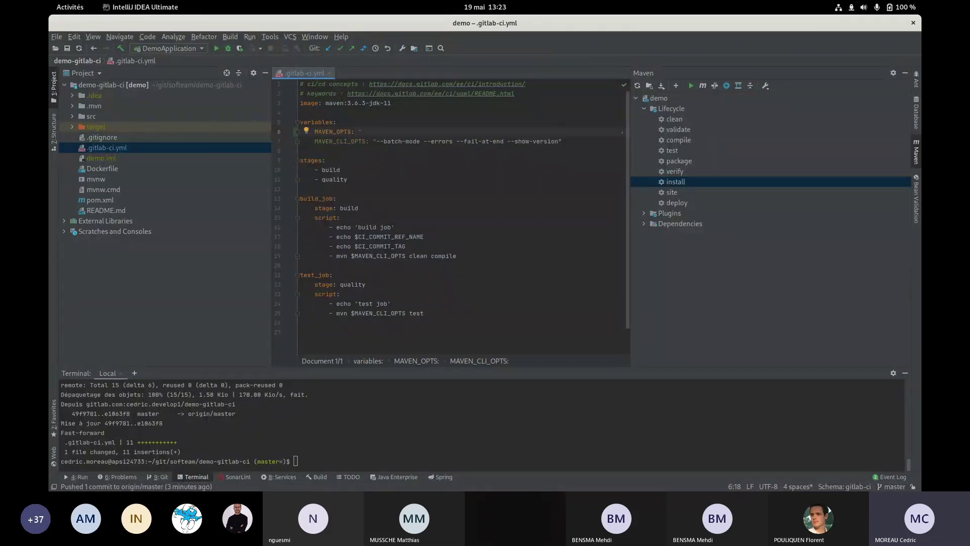
type("-D")
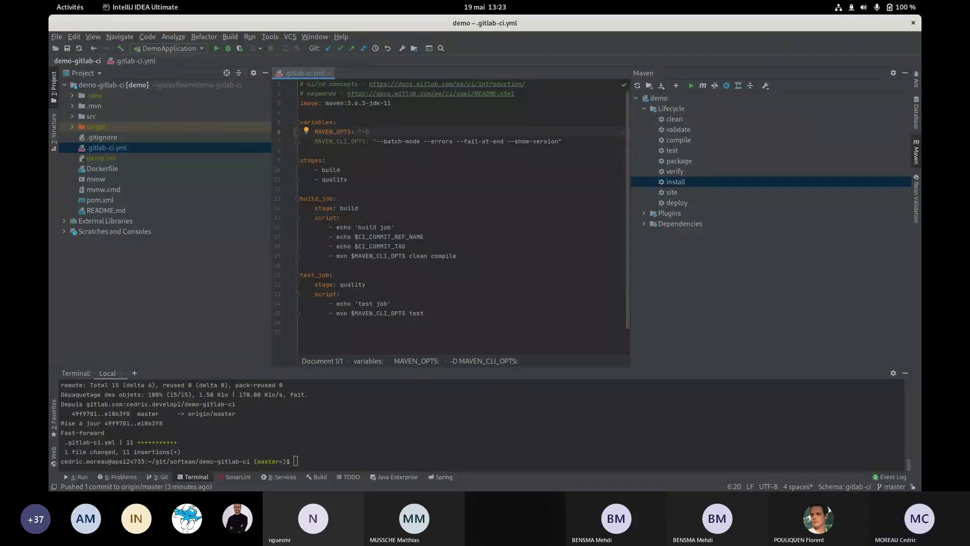
key("alt+Tab")
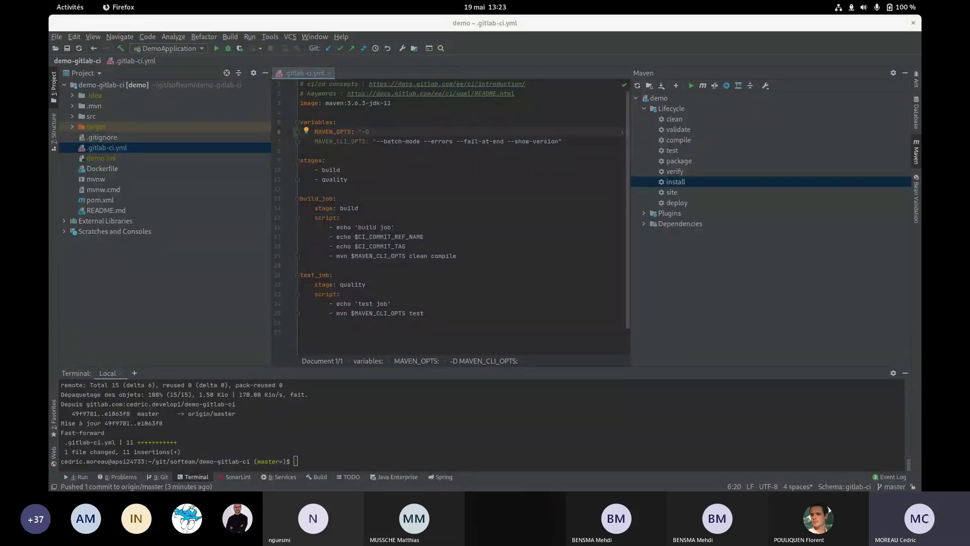
left_click(378, 131)
type("maven.repo.local=$CI_PROJECT_DIR/.m2/repository")
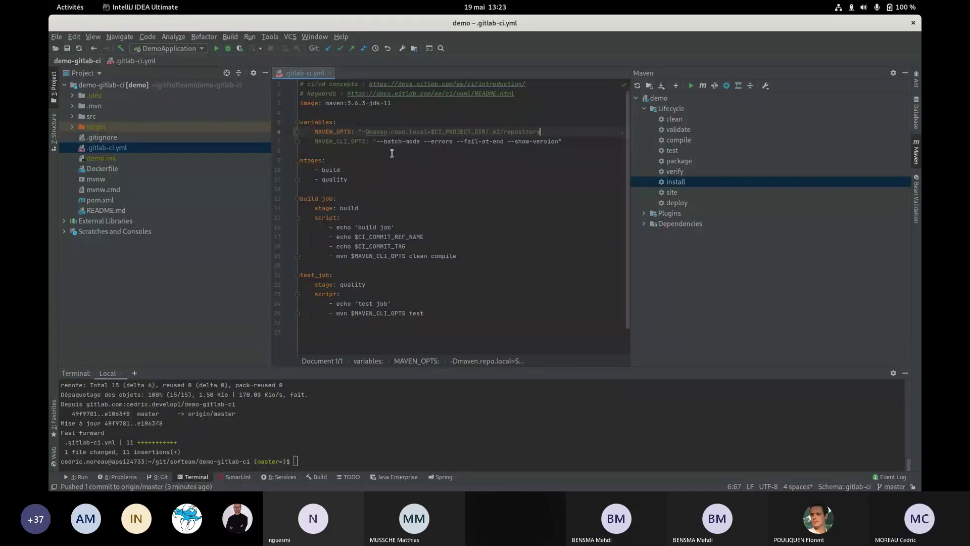
type("\"")
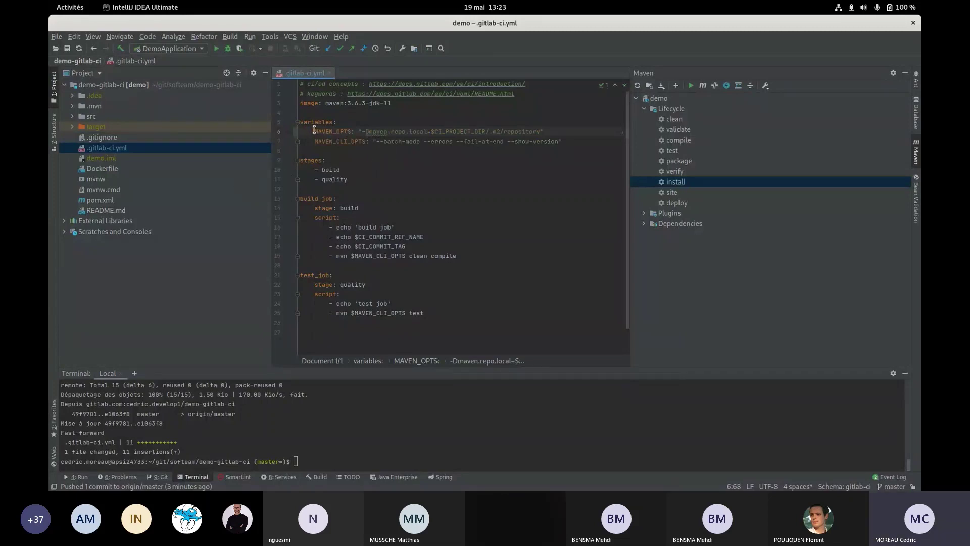
left_click_drag(314, 131, 318, 132)
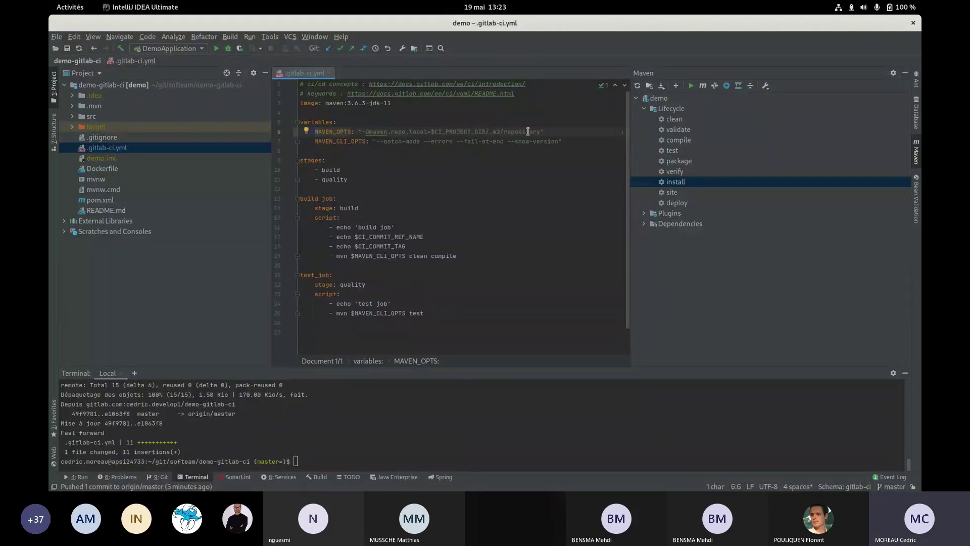
left_click_drag(538, 131, 489, 132)
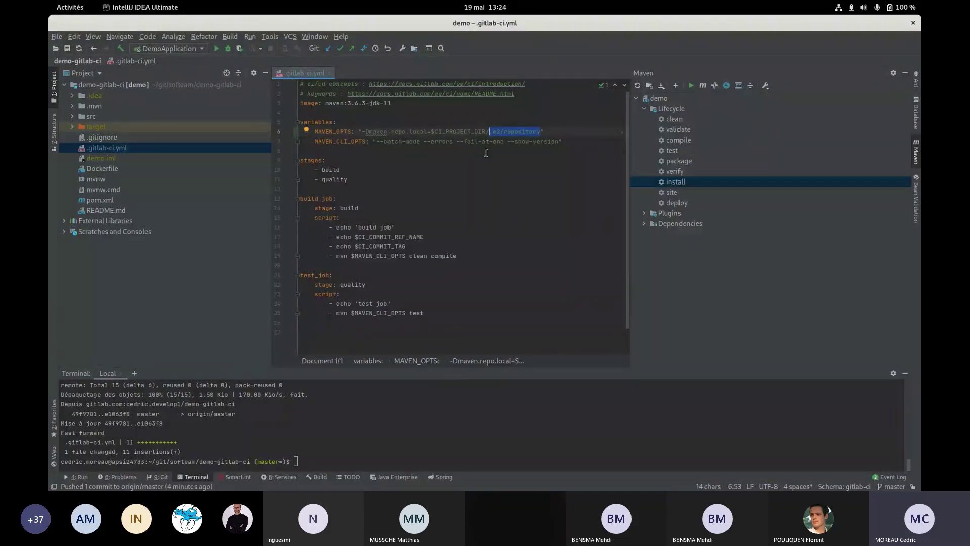
left_click(501, 132)
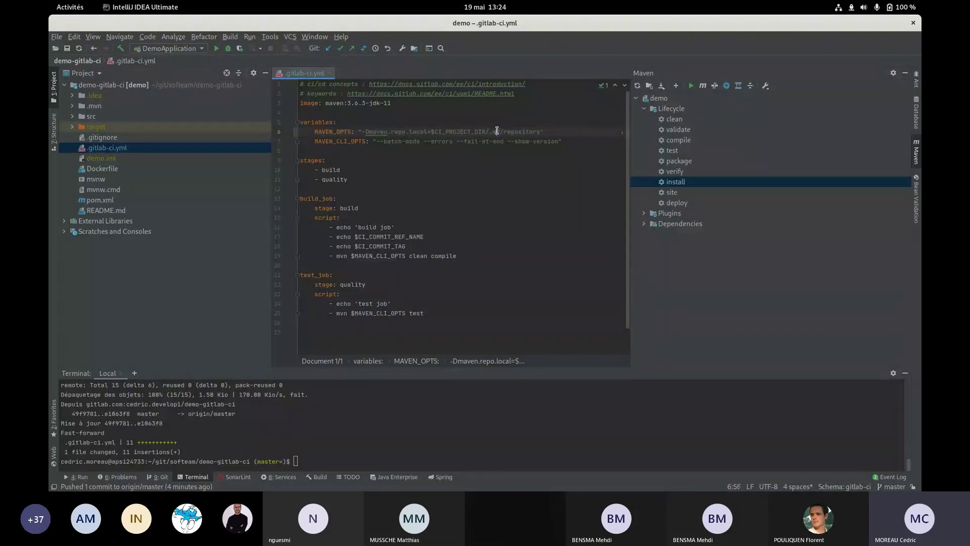
key("shift+Left")
key("shift+Left")
key("shift+Left")
Add a top-level cache key between the stages list and build_job in .gitlab-ci.yml.
left_click(315, 189)
key("Return")
key("Return")
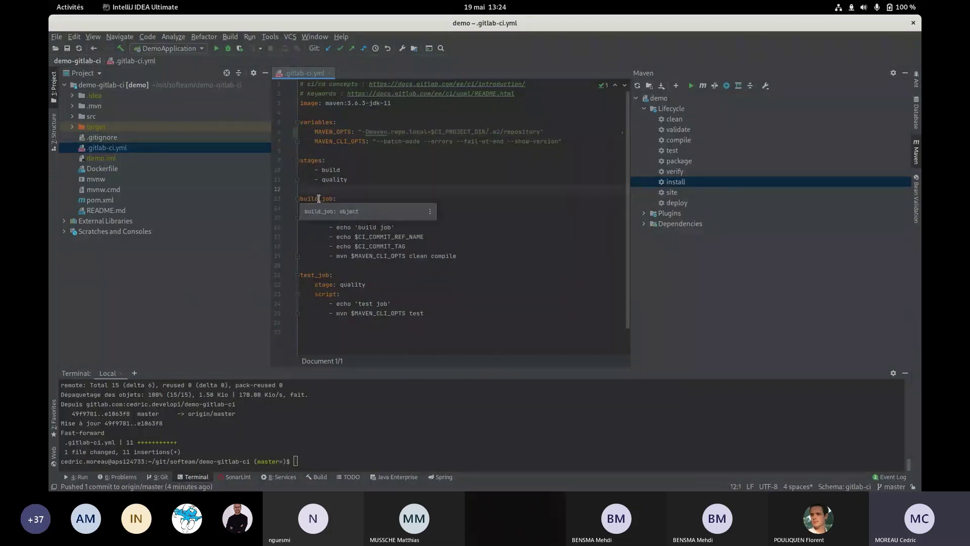
key("Up")
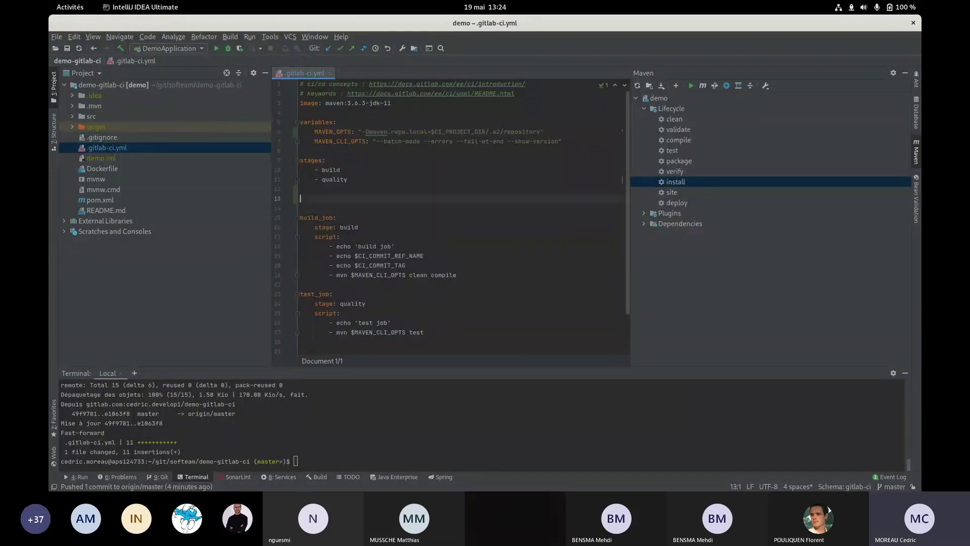
type("c")
key("Return")
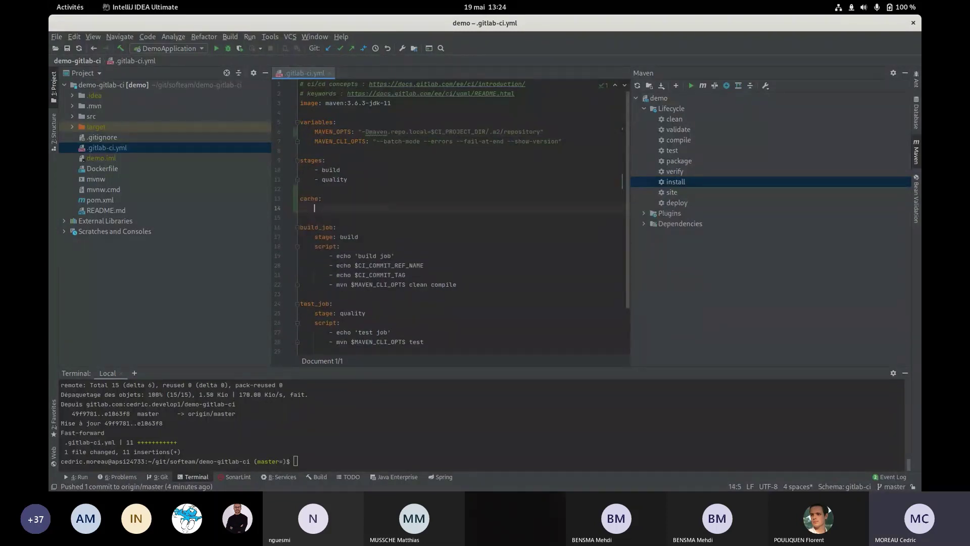
Add a paths list under cache with the entry .m2/repository.
type("pat")
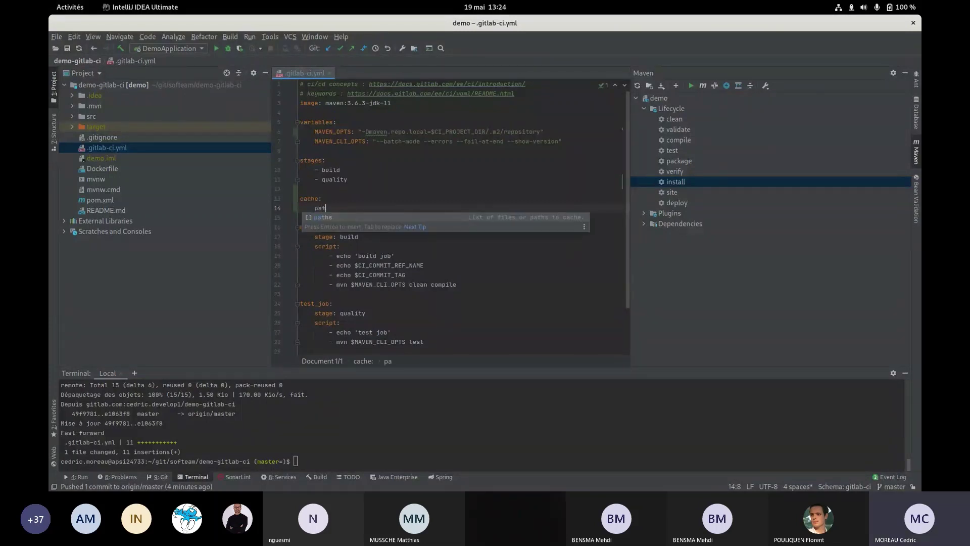
key("Return")
type("-")
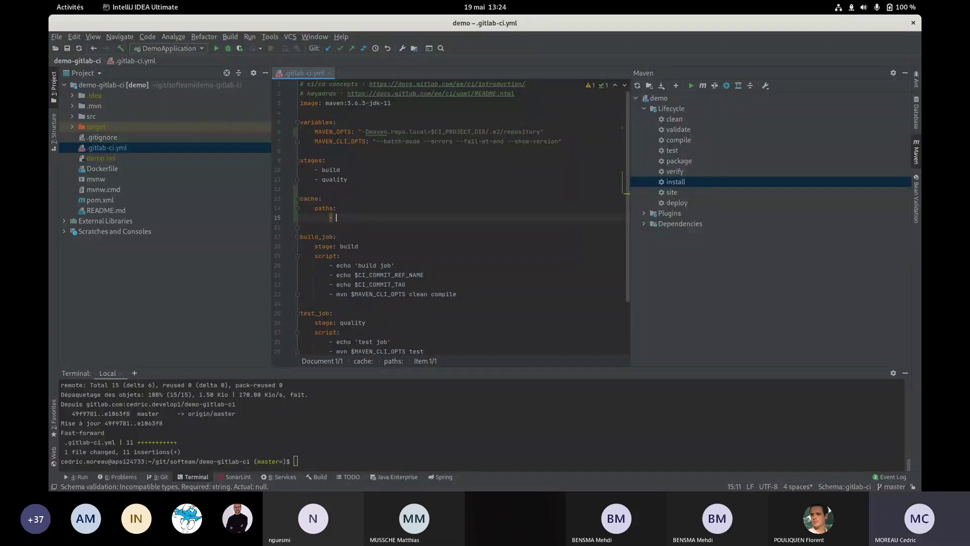
type(" .")
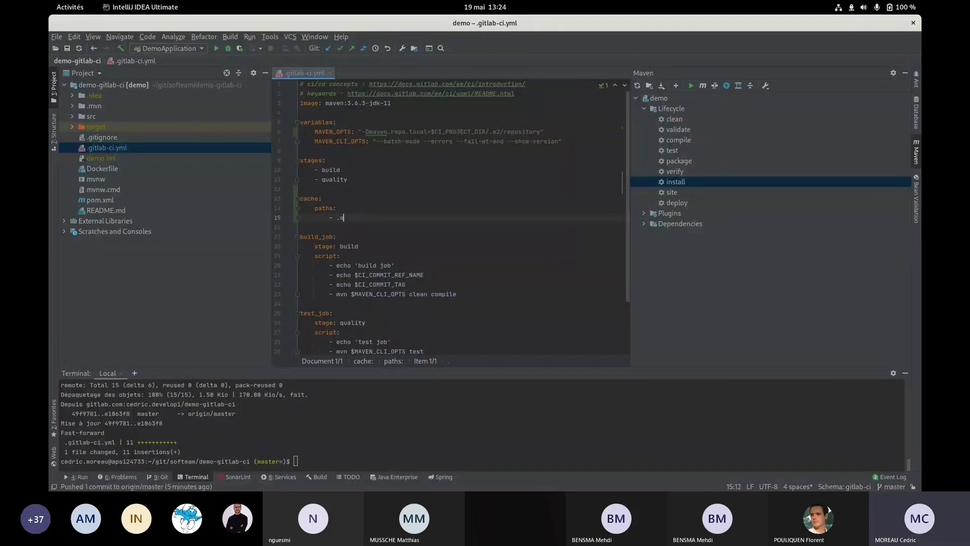
type("m2")
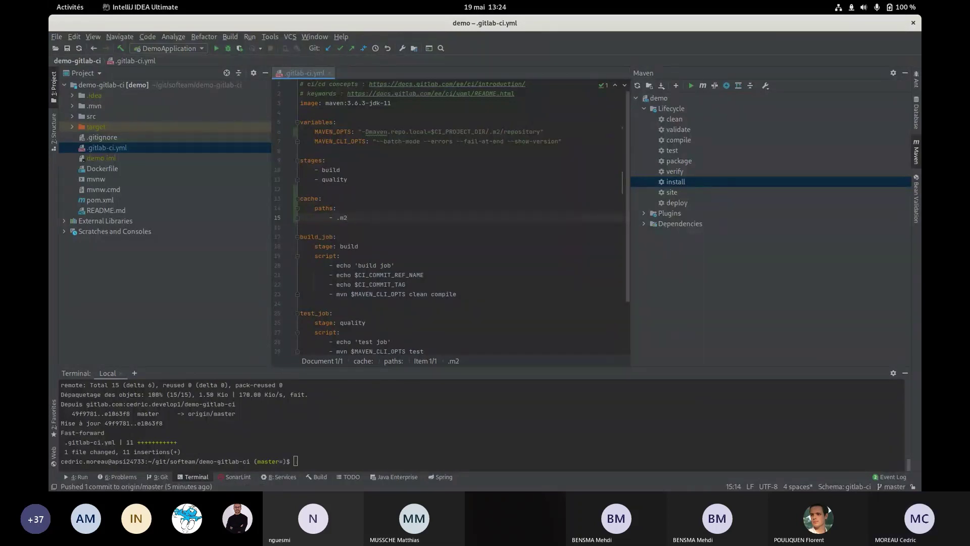
type("/")
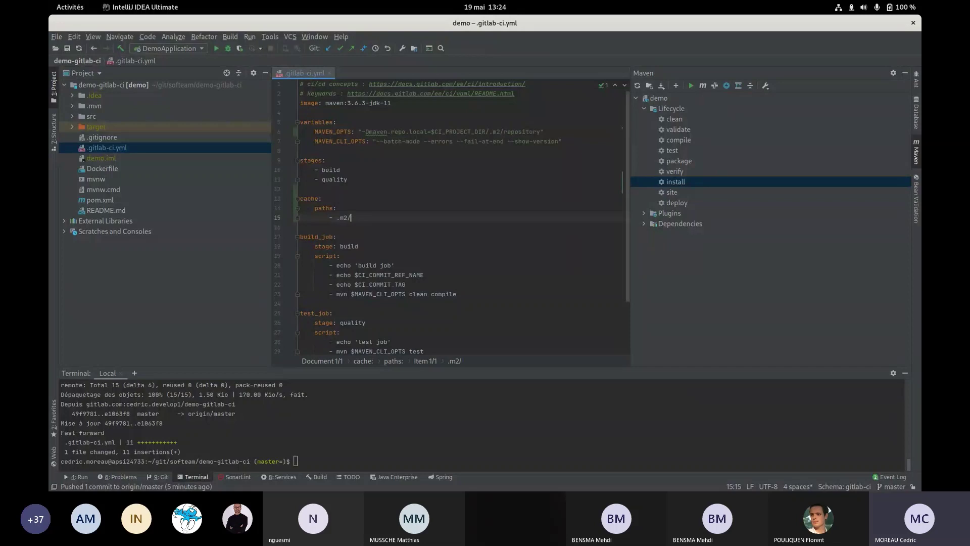
type("repository")
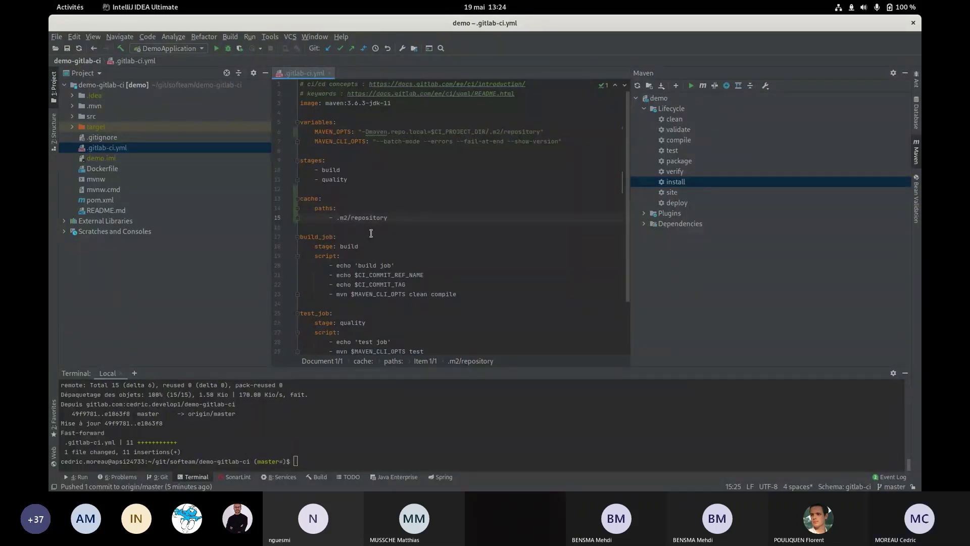
Highlight the MAVEN_OPTS line and the cache block to review how the repository path is used in both.
left_click_drag(544, 131, 285, 132)
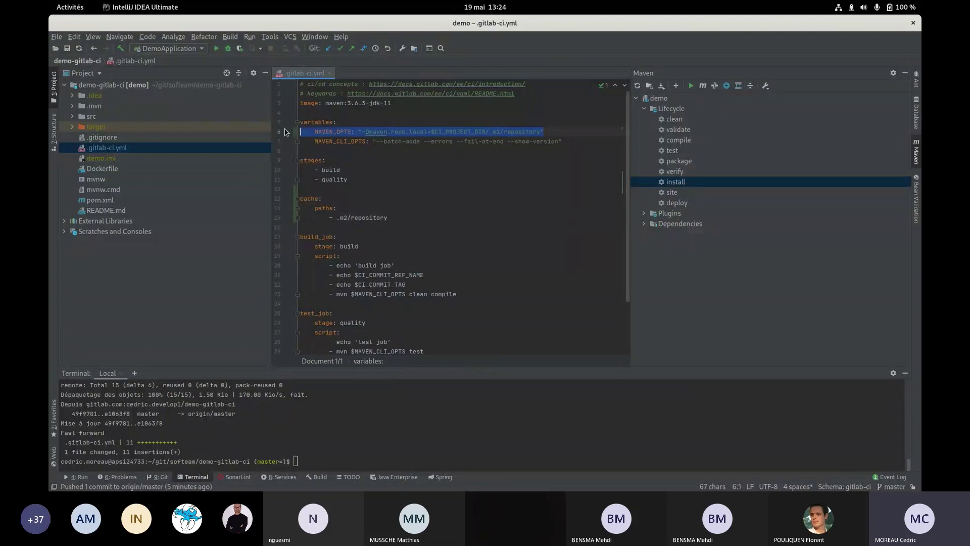
mouse_move(313, 138)
left_click_drag(388, 218, 285, 202)
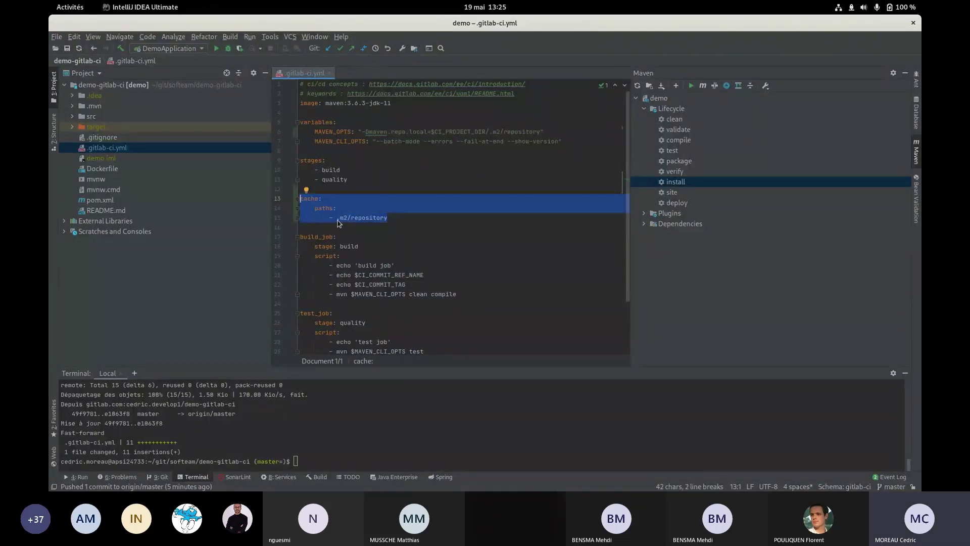
scroll(338, 223, "down", 1)
left_click(330, 189)
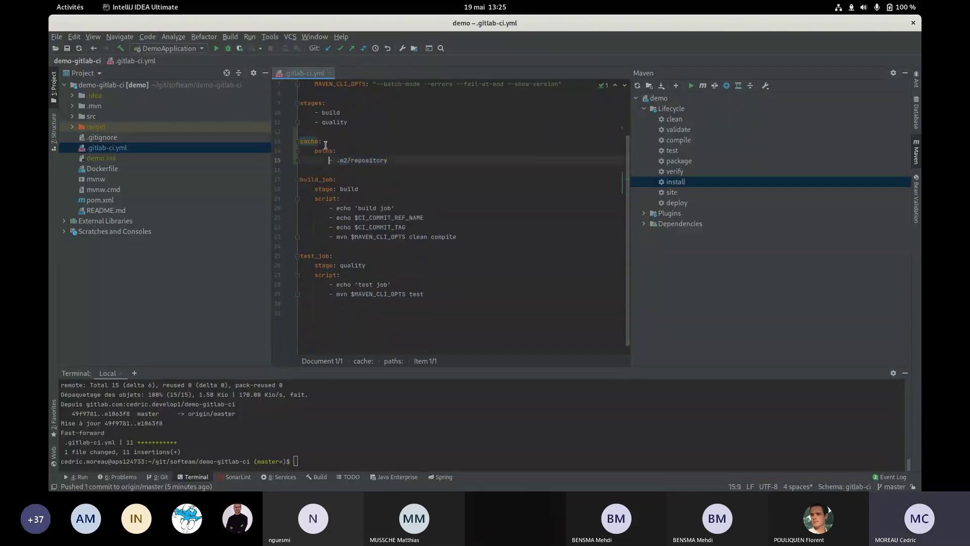
left_click_drag(407, 189, 298, 171)
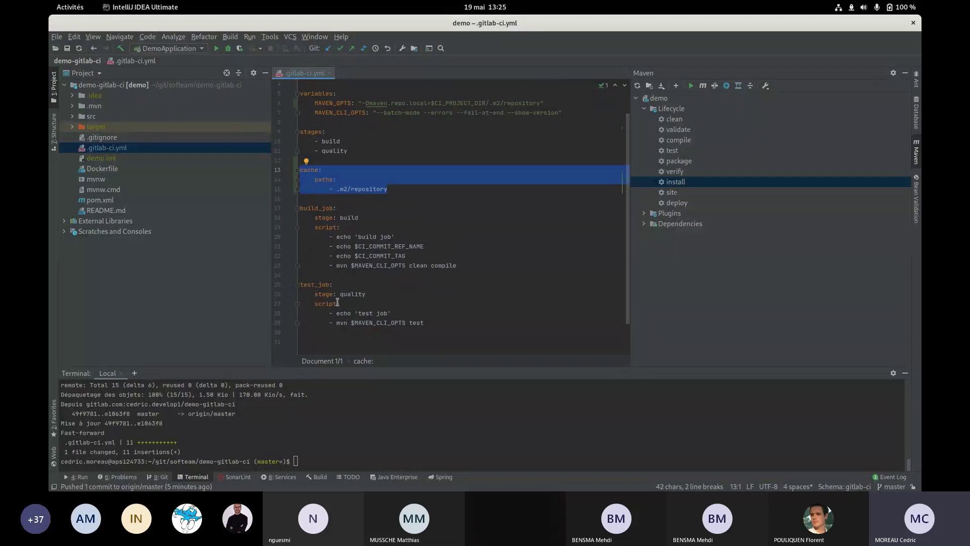
Move the cache block from the top level into build_job, above its stage line.
left_click_drag(399, 190, 257, 174)
key("ctrl+c")
key("Delete")
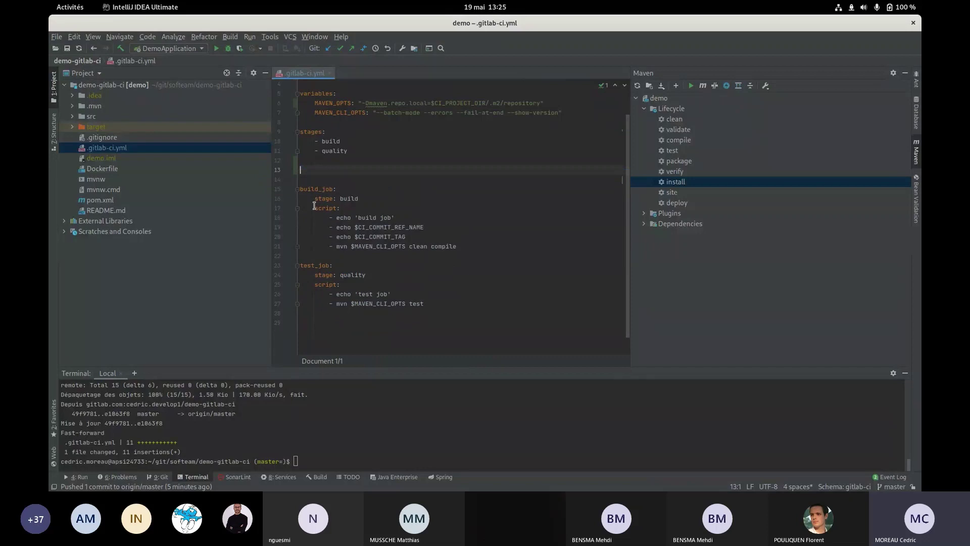
left_click(348, 189)
key("Return")
key("ctrl+v")
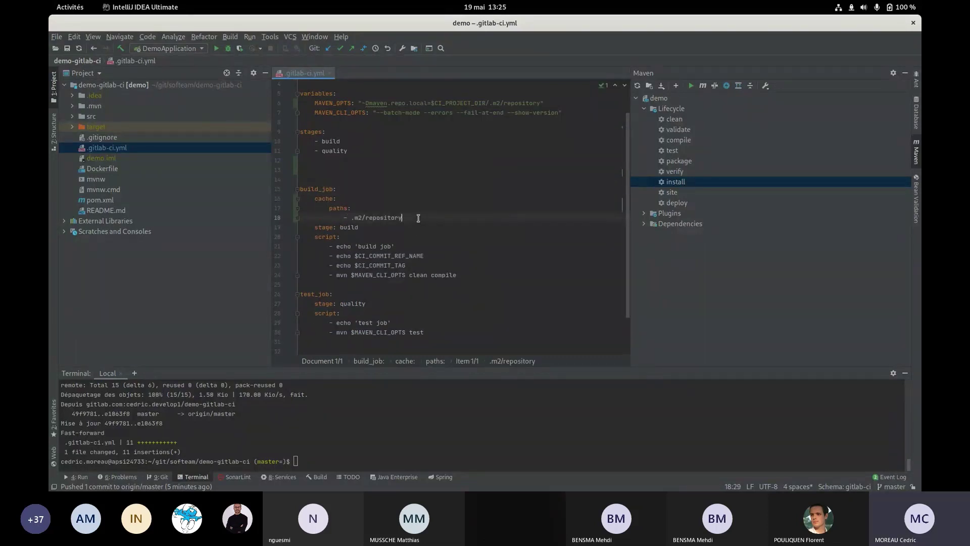
Undo the insertion in build_job and put the cache block back at the top level between stages and build_job.
key("ctrl+z")
key("ctrl+z")
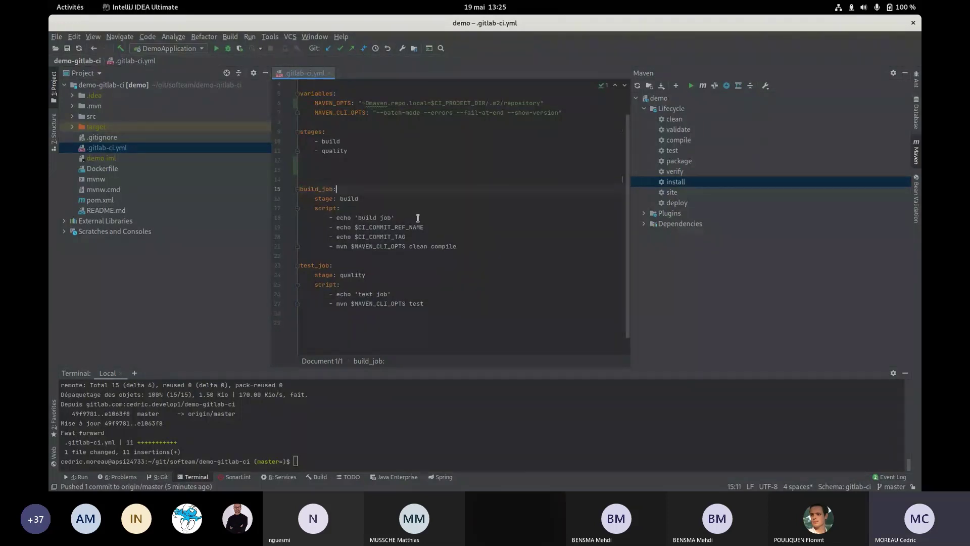
key("Up")
key("Up")
key("ctrl+v")
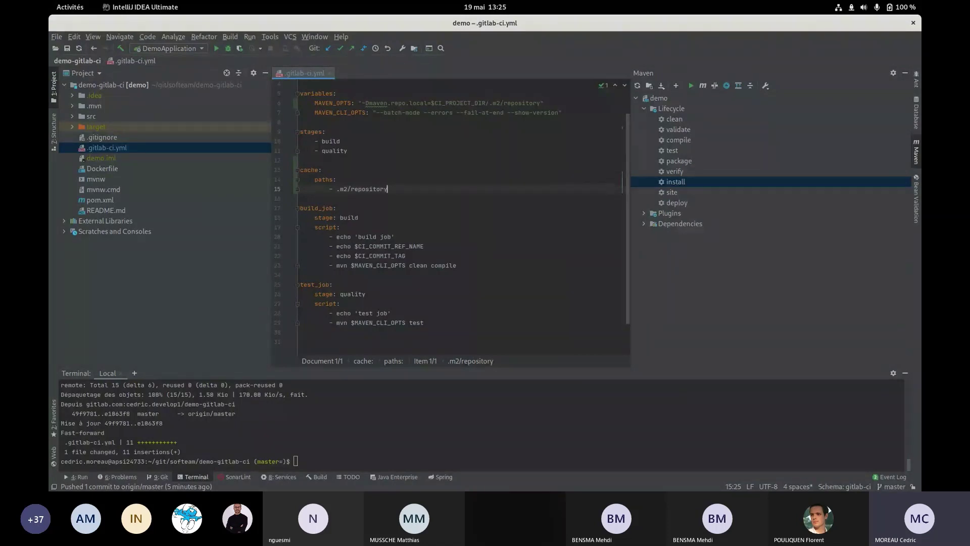
Commit .gitlab-ci.yml with the message "cache maven pour pas tout télécharger 2 fois" and push it to origin/master.
key("alt+Tab")
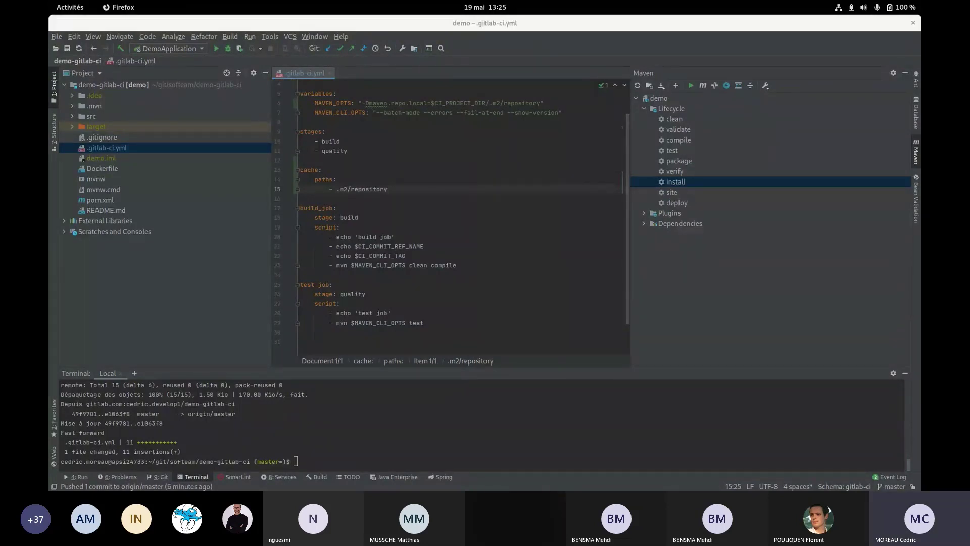
left_click(404, 275)
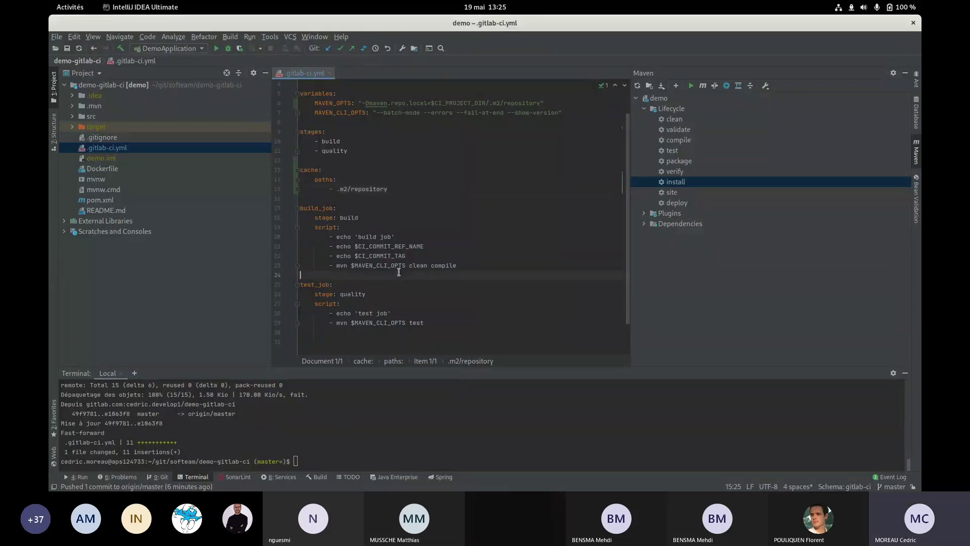
key("ctrl+k")
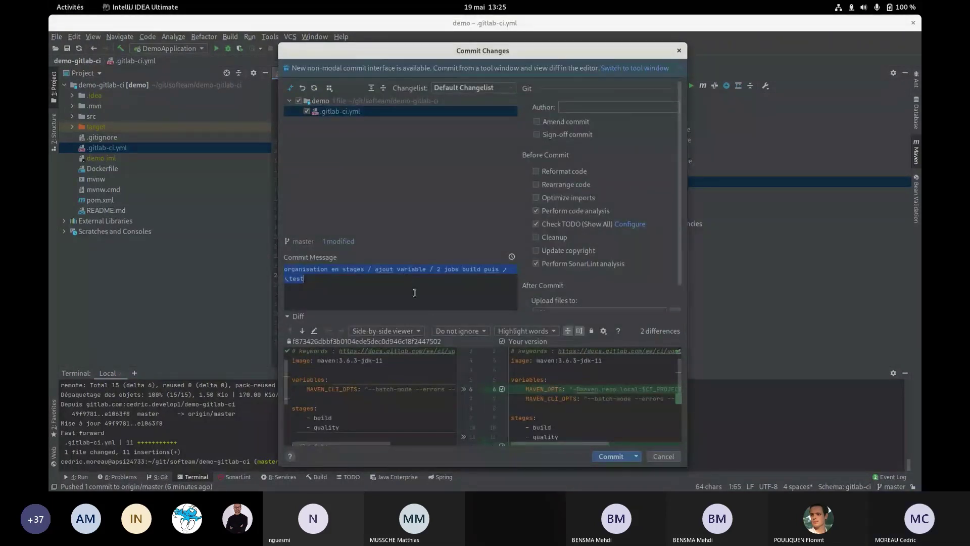
type("cache maven pour pas tout télécharger 2 fois")
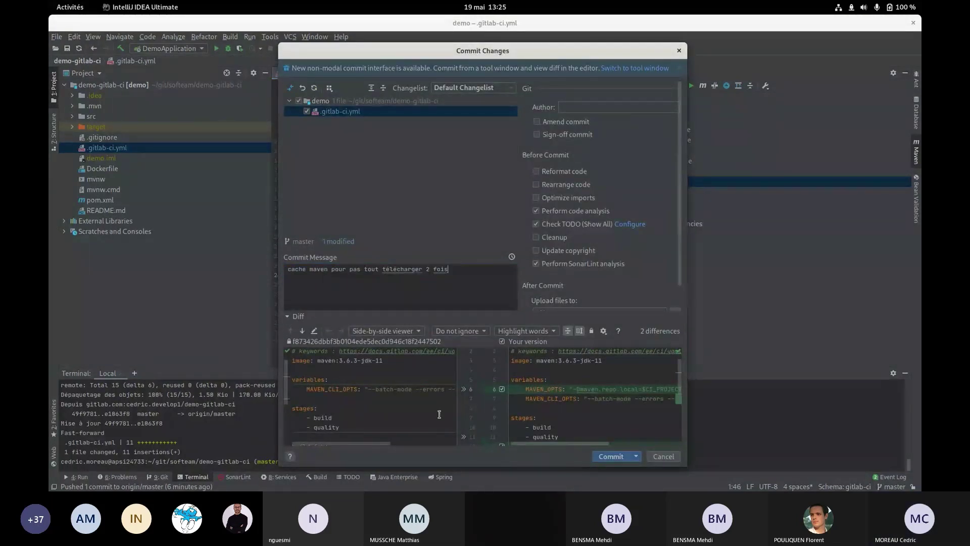
left_click(636, 457)
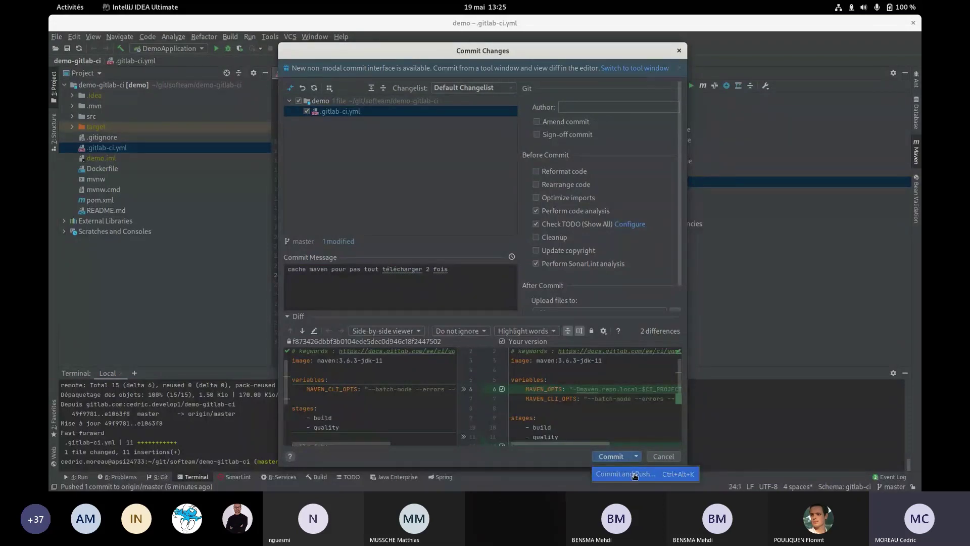
left_click(634, 473)
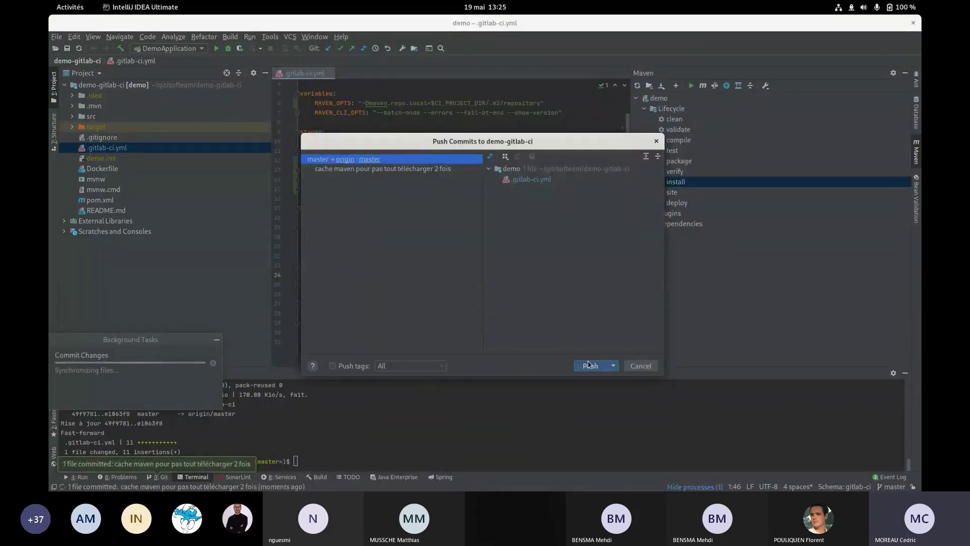
left_click(589, 364)
Switch to GitLab in Chrome and open the build_job log from the newest pipeline in the demo-gitlab-ci pipelines list.
key("super")
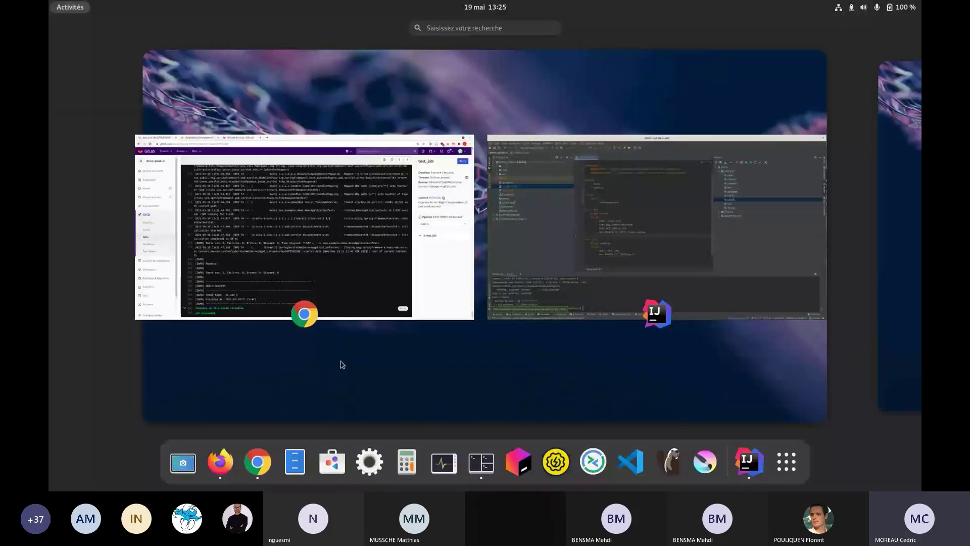
left_click(283, 293)
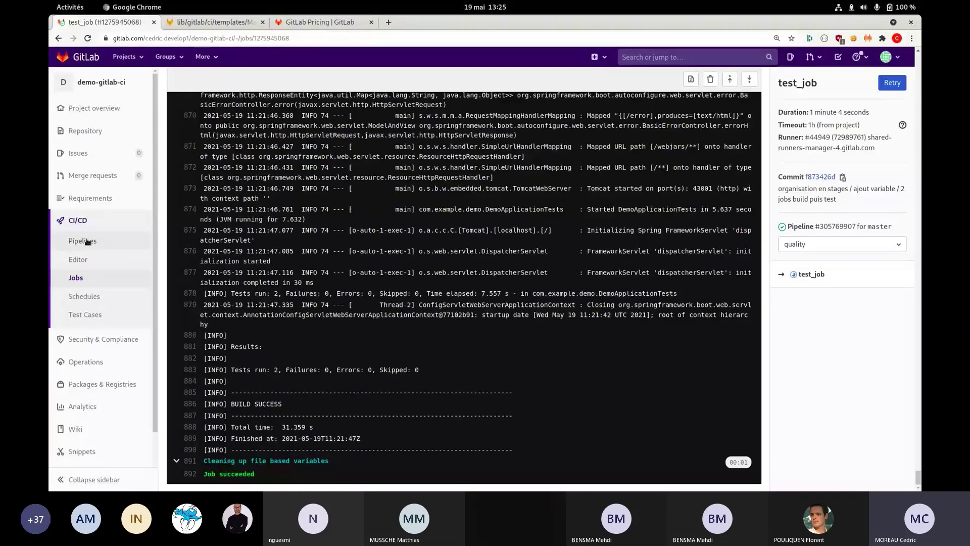
left_click(87, 241)
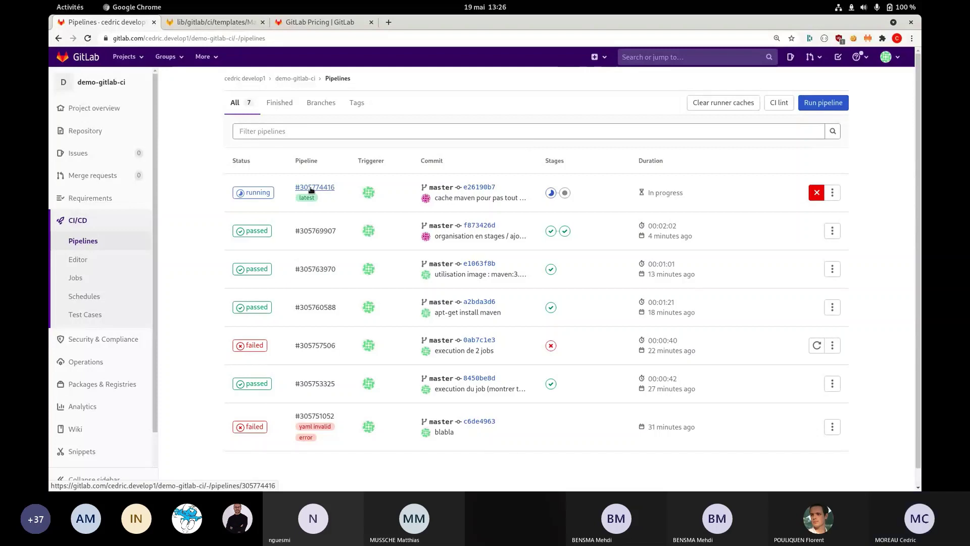
left_click(551, 192)
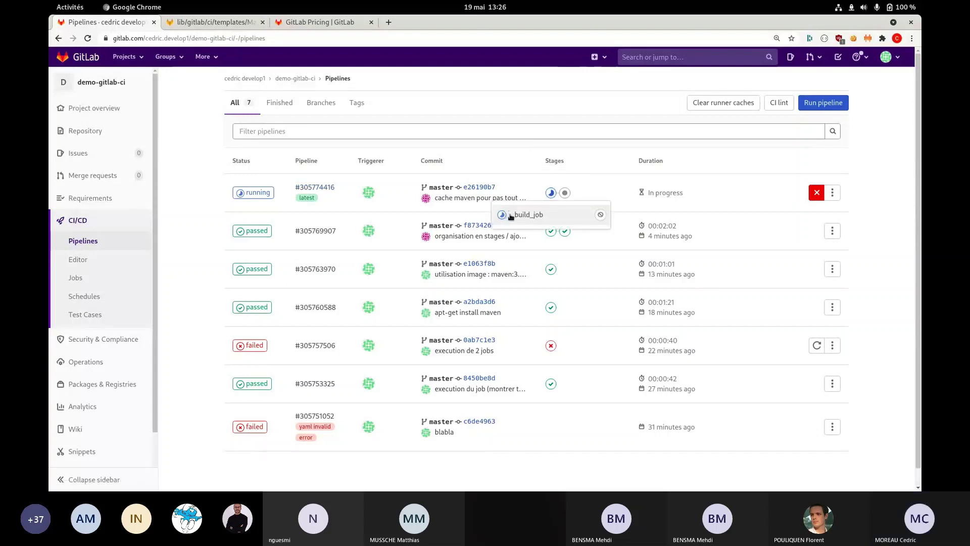
left_click(510, 215)
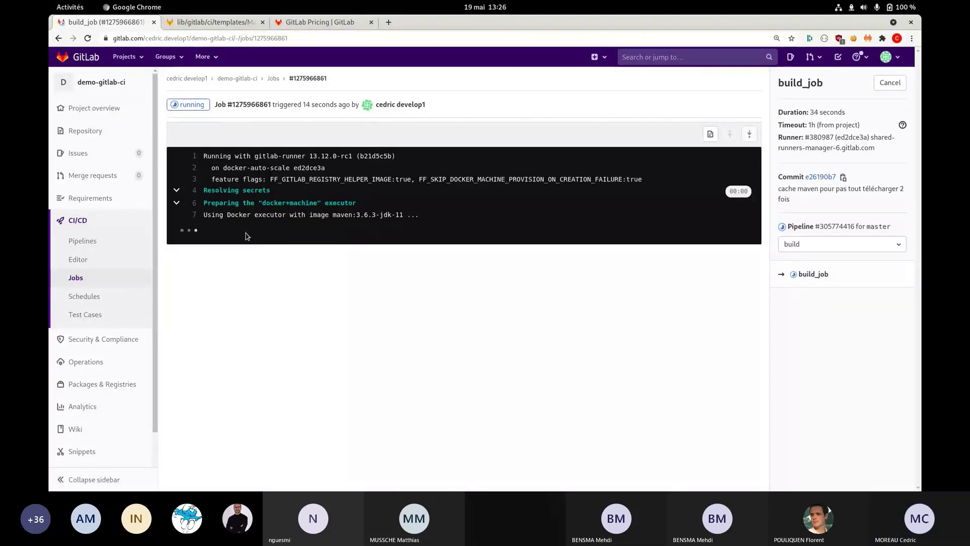
key("XF86AudioRaiseVolume")
key("super")
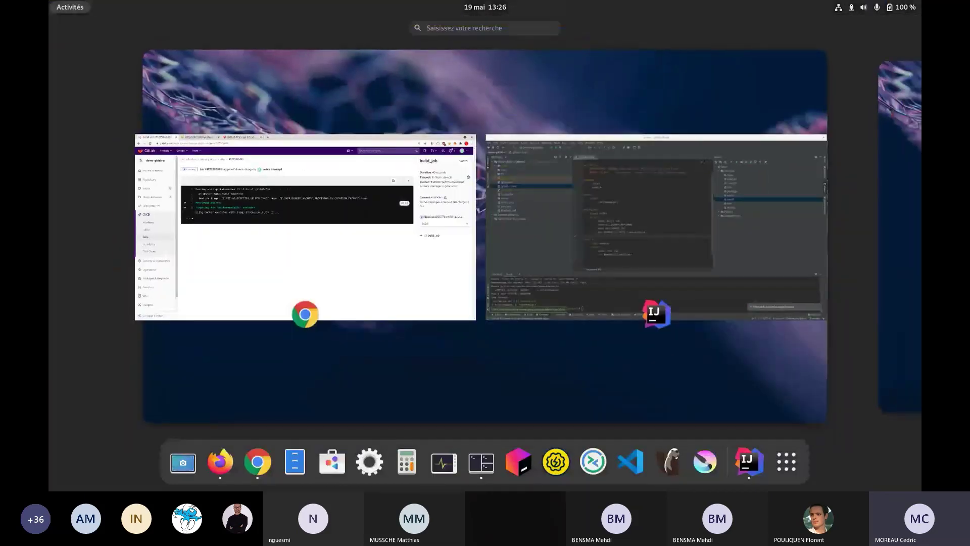
key("super")
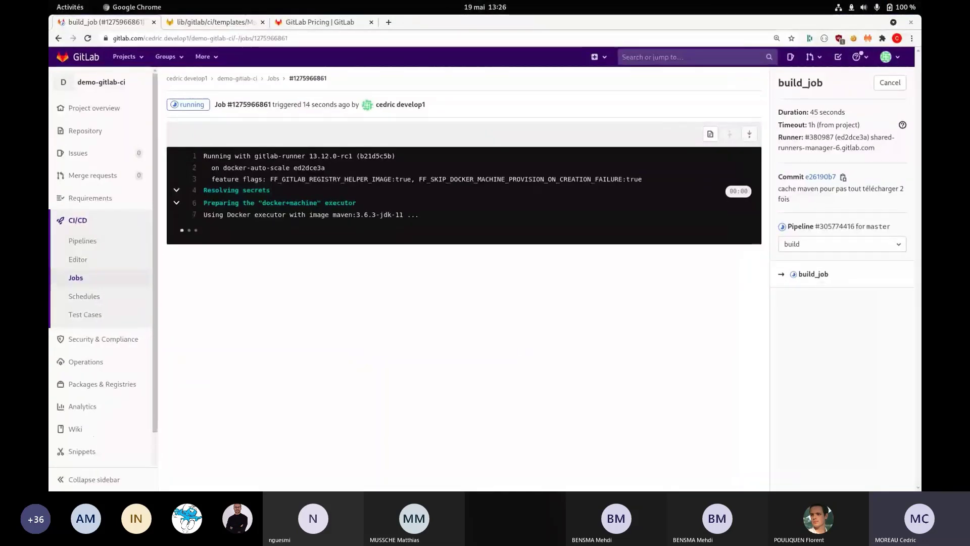
key("super")
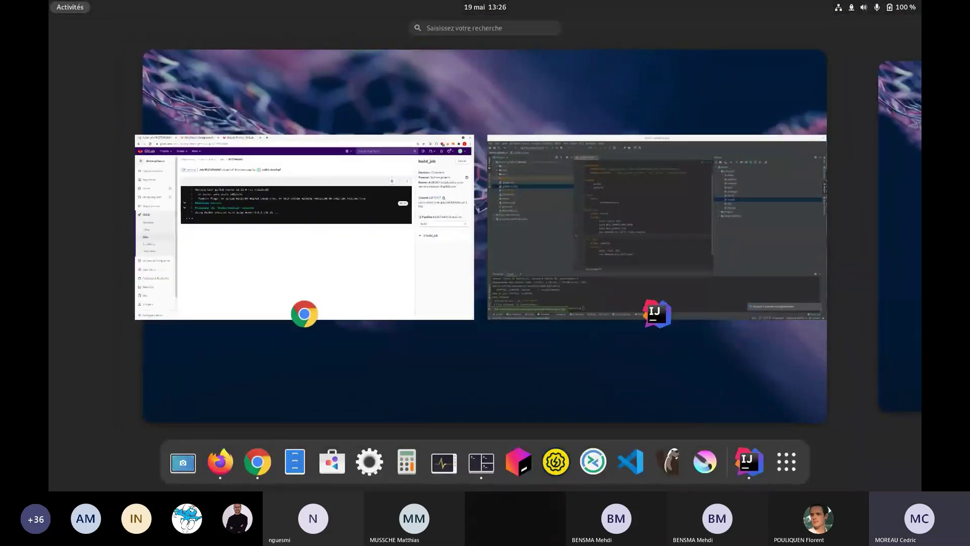
key("super")
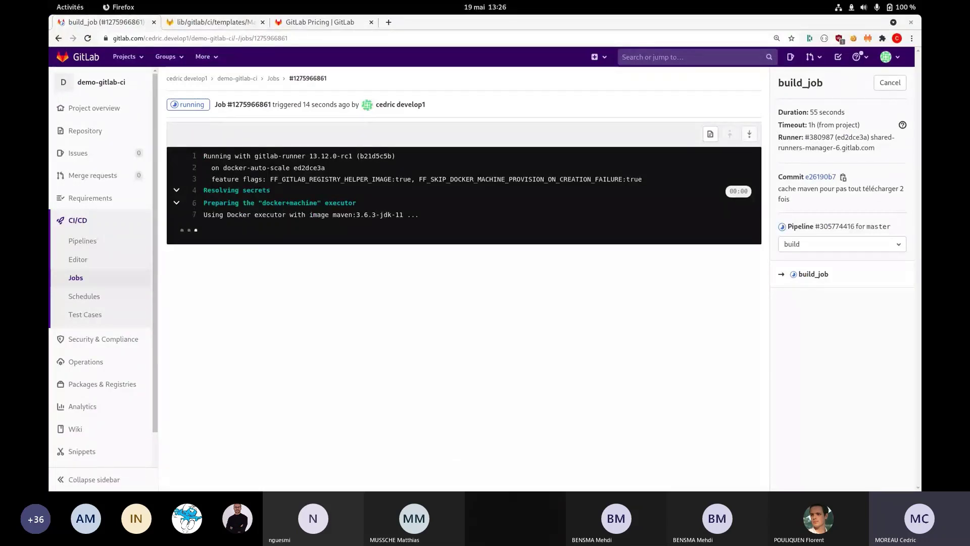
key("super")
key("super")
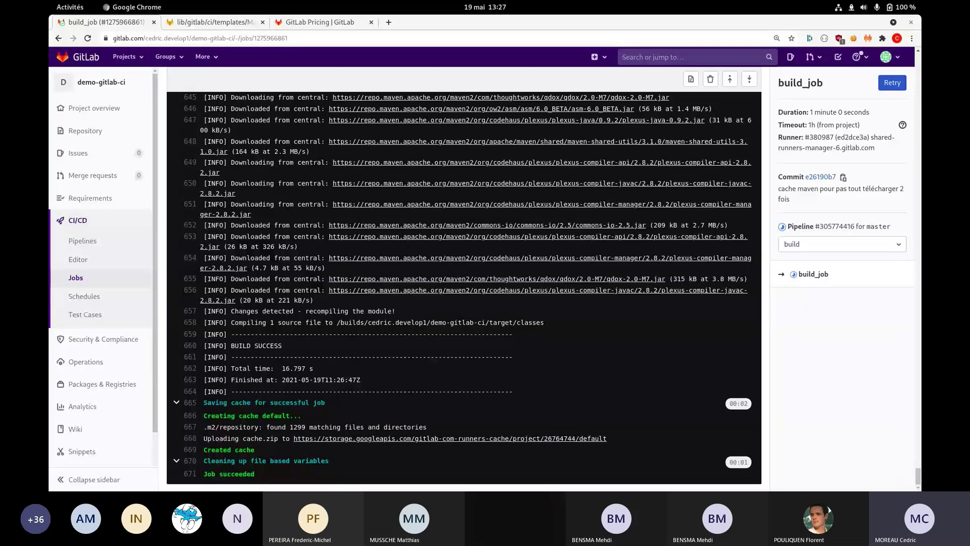
mouse_move(141, 383)
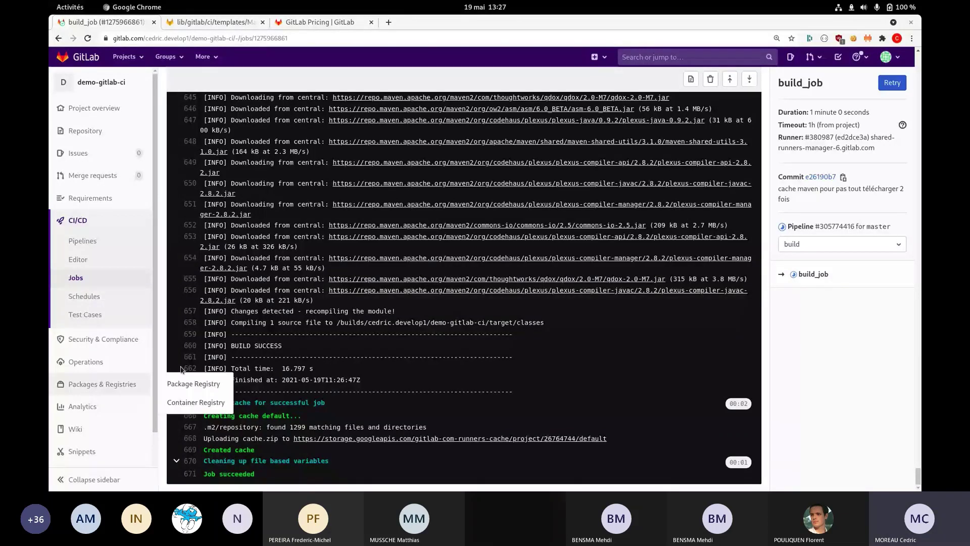
Open the user profile settings in a new browser tab and view the Usage Quotas page for pipeline minutes.
left_click(889, 58)
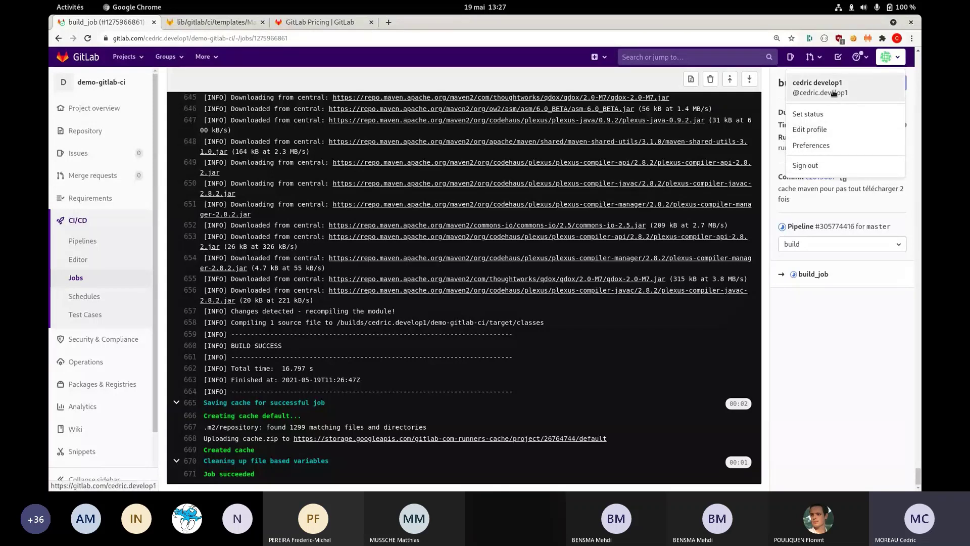
right_click(810, 132)
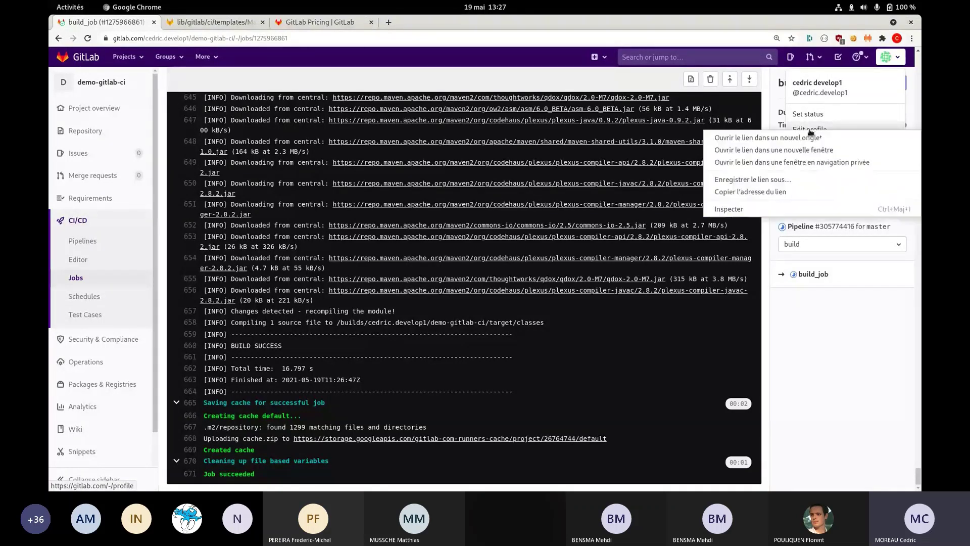
left_click(807, 139)
left_click(225, 21)
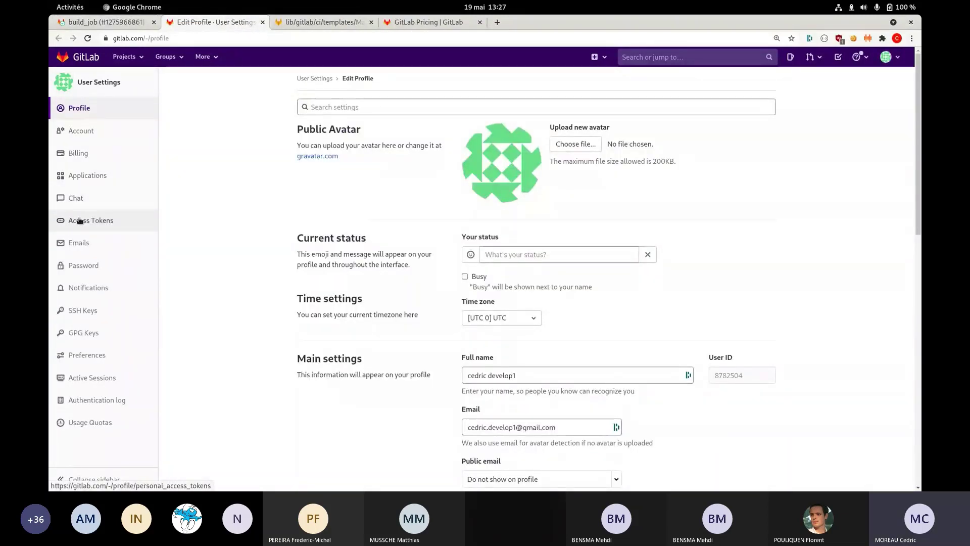
left_click(91, 423)
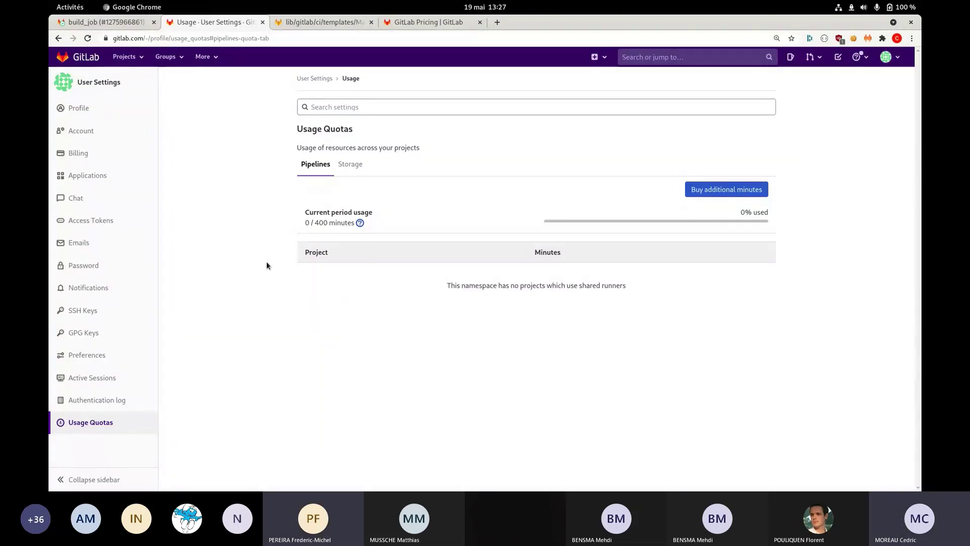
key("XF86AudioRaiseVolume")
key("XF86AudioRaiseVolume")
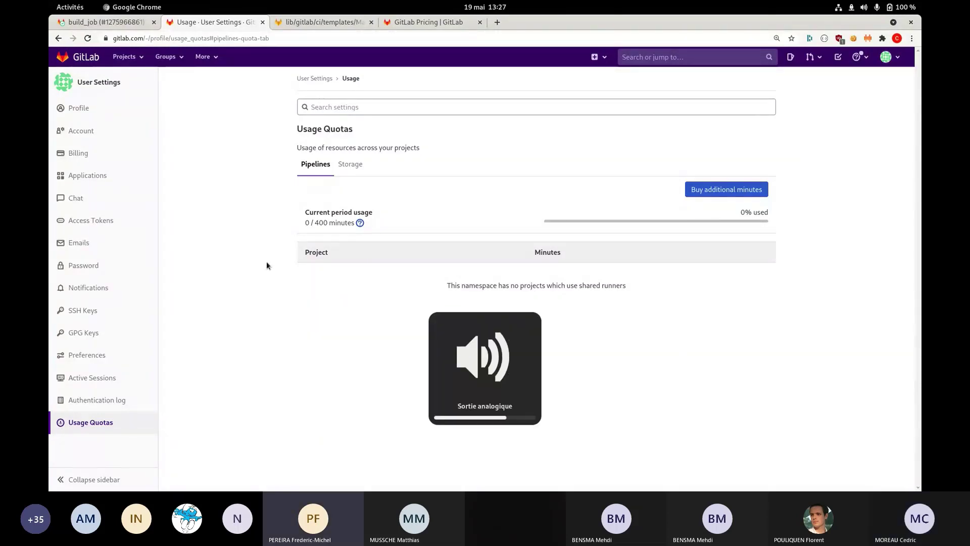
key("XF86AudioRaiseVolume")
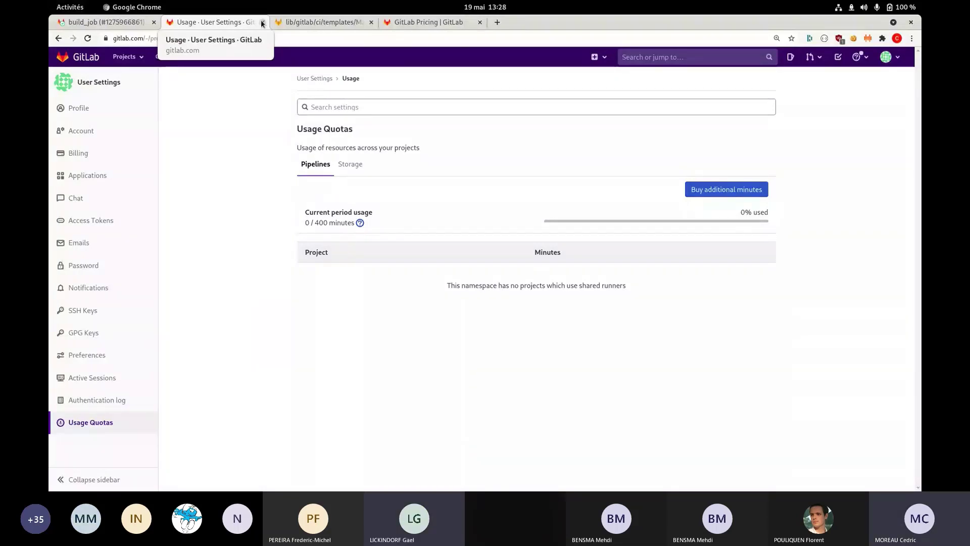
Close the Usage Quotas browser tab and reopen the build_job log from the newest pipeline in the pipelines list.
left_click(119, 21)
left_click(212, 22)
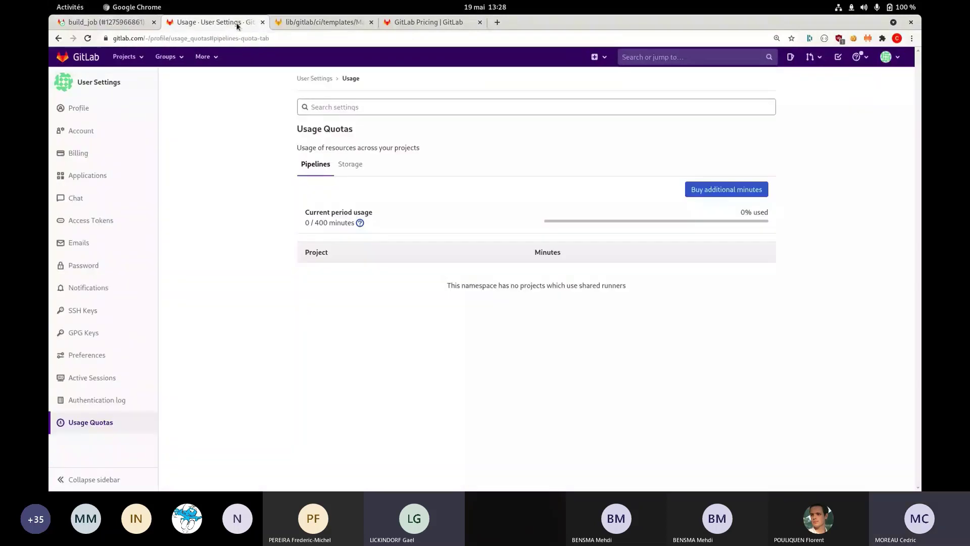
left_click(262, 22)
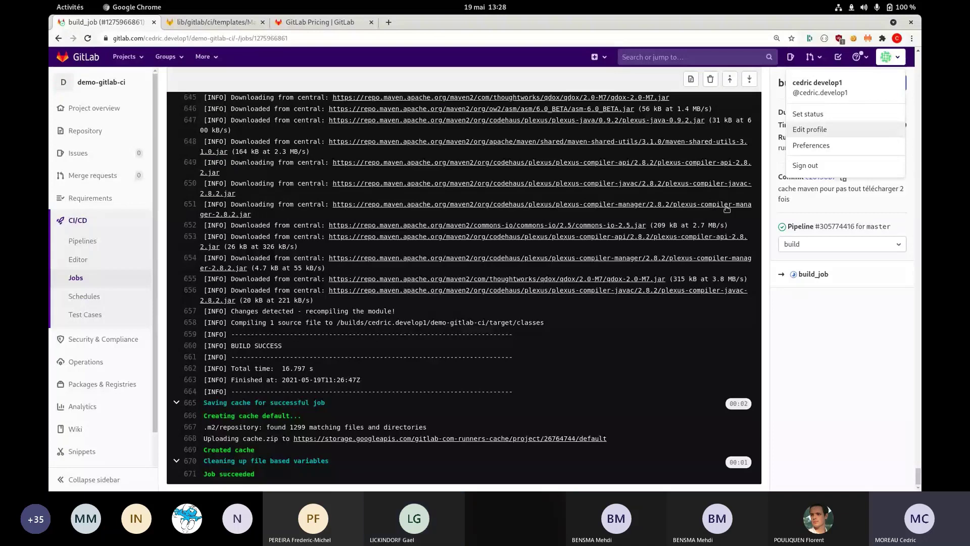
key("alt+Left")
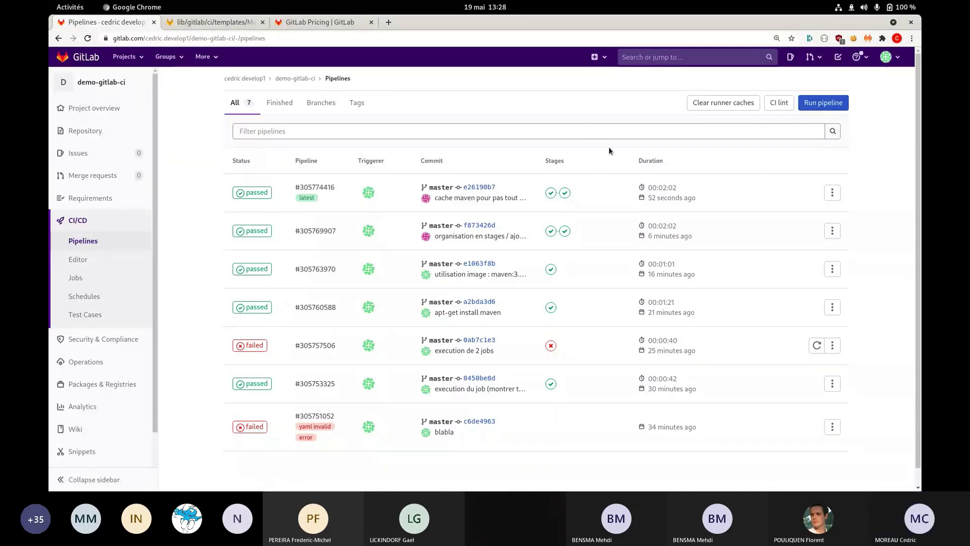
left_click(550, 192)
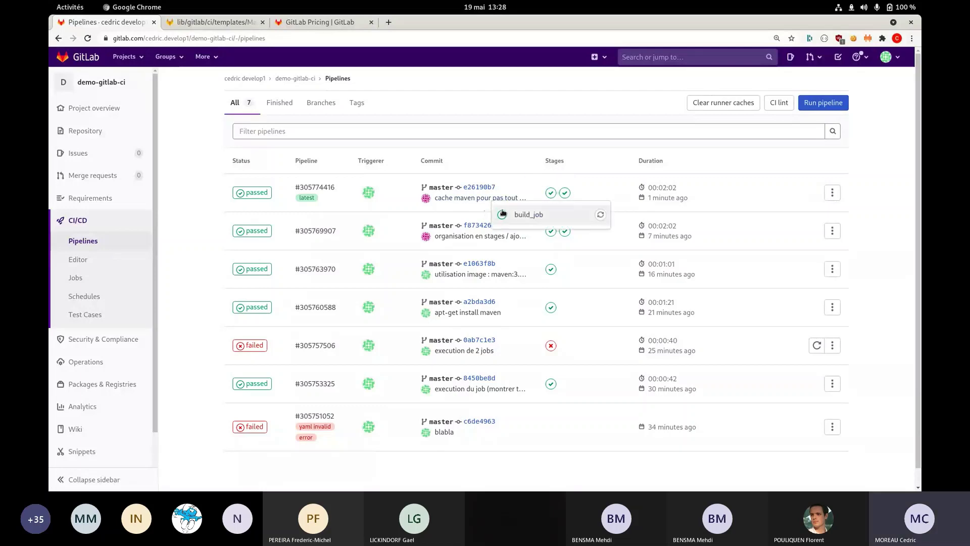
left_click(503, 214)
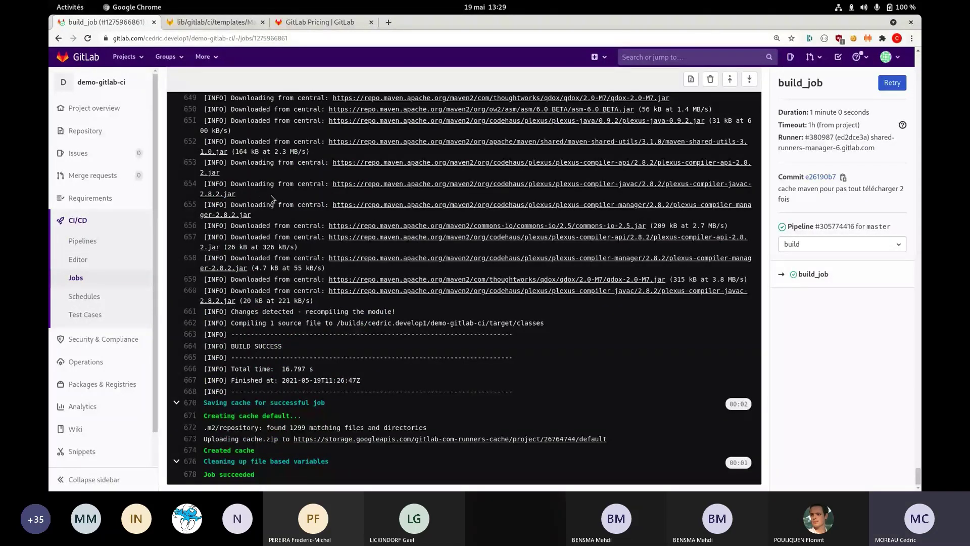
Examine the Restoring cache section near the start of the build_job log and the first Maven downloads below it.
left_click_drag(917, 476, 918, 63)
scroll(197, 244, "down", 2)
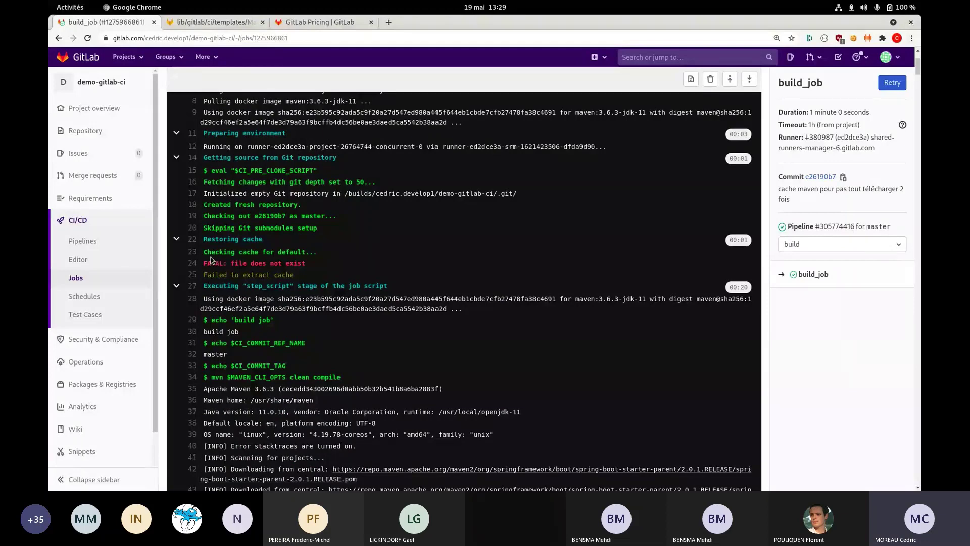
left_click_drag(203, 252, 314, 276)
scroll(313, 277, "down", 2)
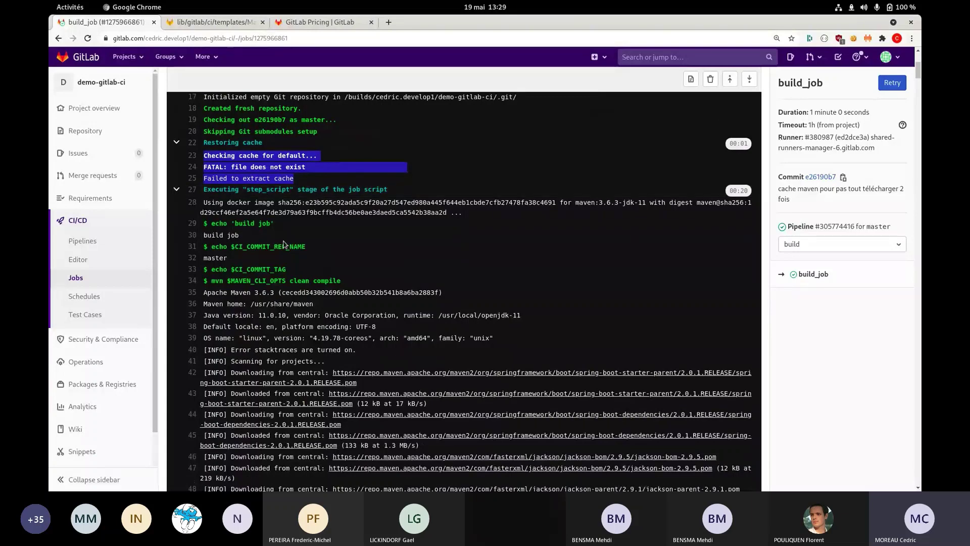
scroll(326, 253, "down", 3)
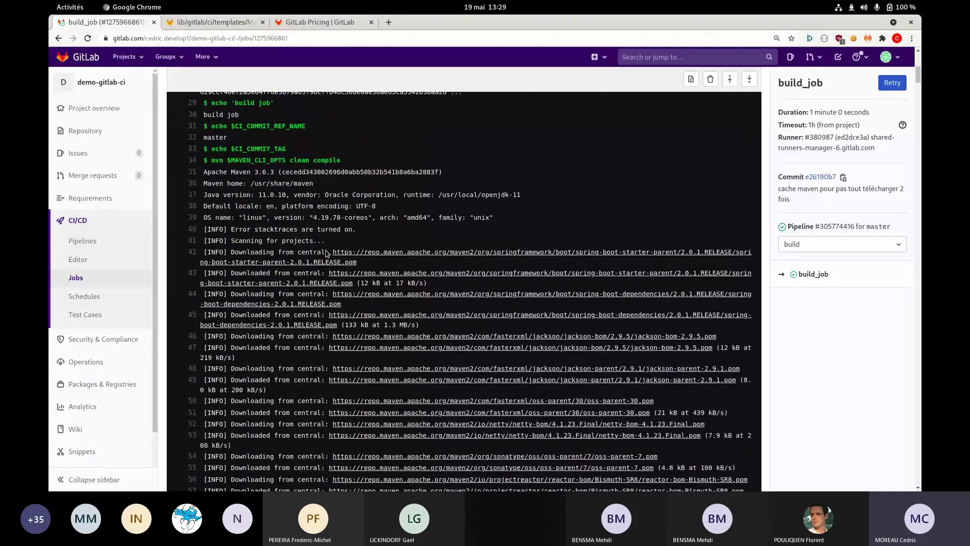
scroll(326, 253, "up", 3)
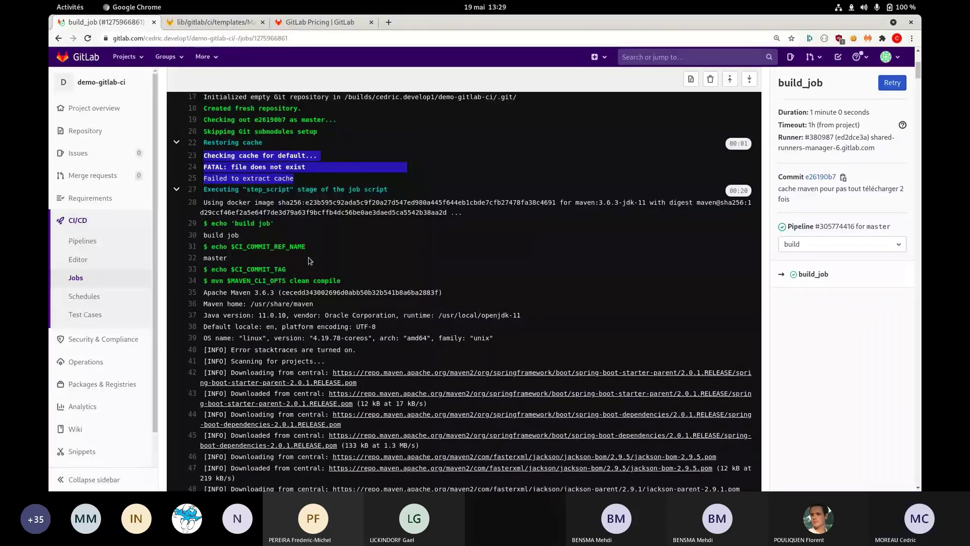
Check the echo output for $CI_COMMIT_REF_NAME and $CI_COMMIT_TAG in the build_job log.
left_click_drag(230, 261, 201, 228)
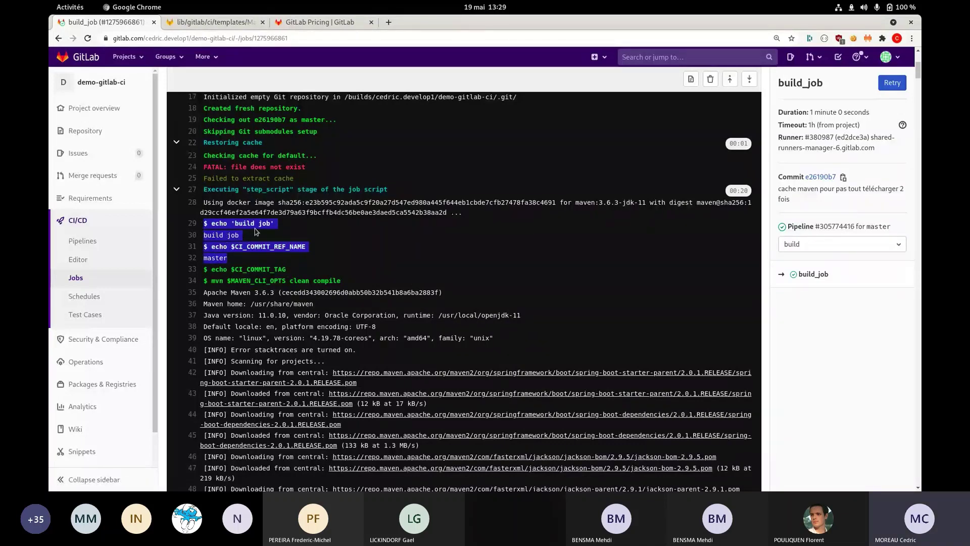
left_click(270, 239)
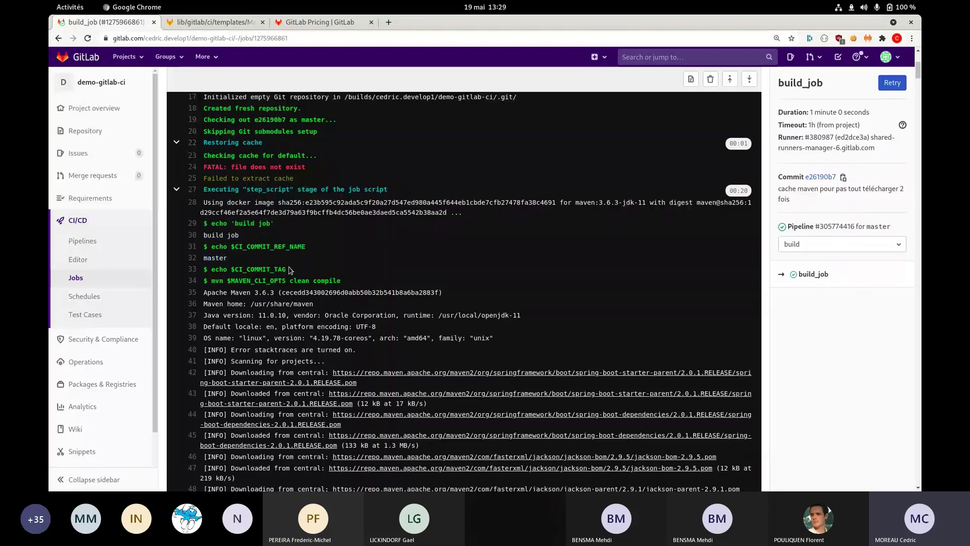
left_click_drag(290, 270, 209, 256)
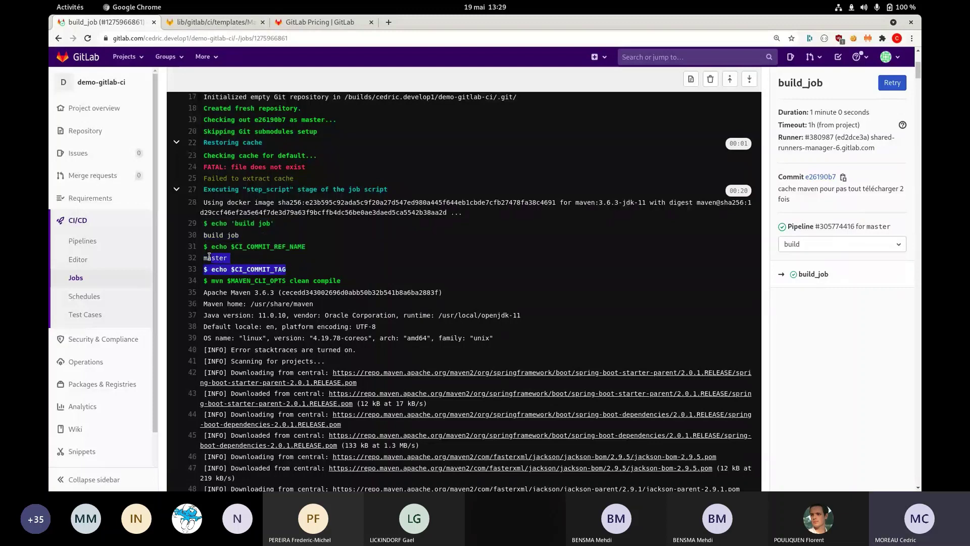
left_click(251, 266)
left_click_drag(289, 271, 230, 269)
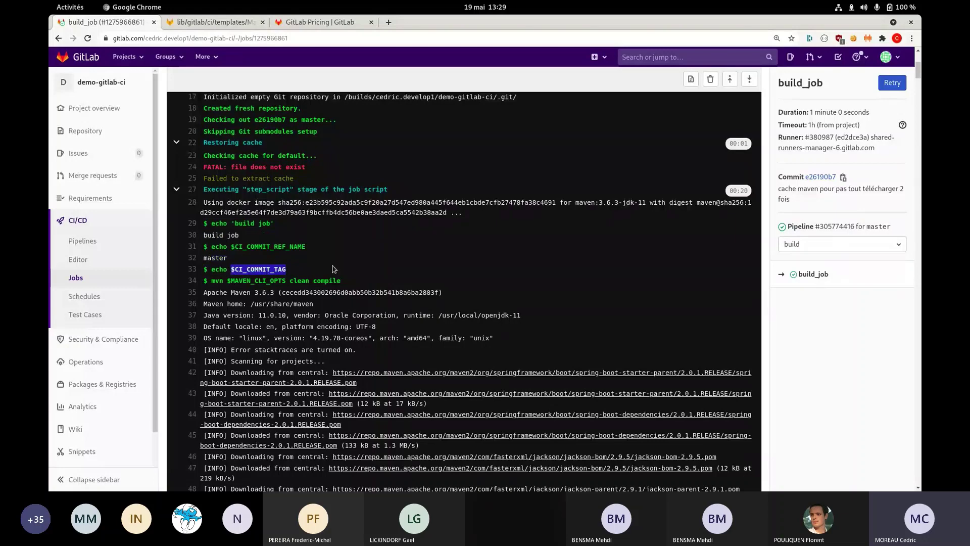
Review the mvn $MAVEN_CLI_OPTS clean compile output and the cache creation lines at the end of the build_job log.
scroll(334, 268, "down", 3)
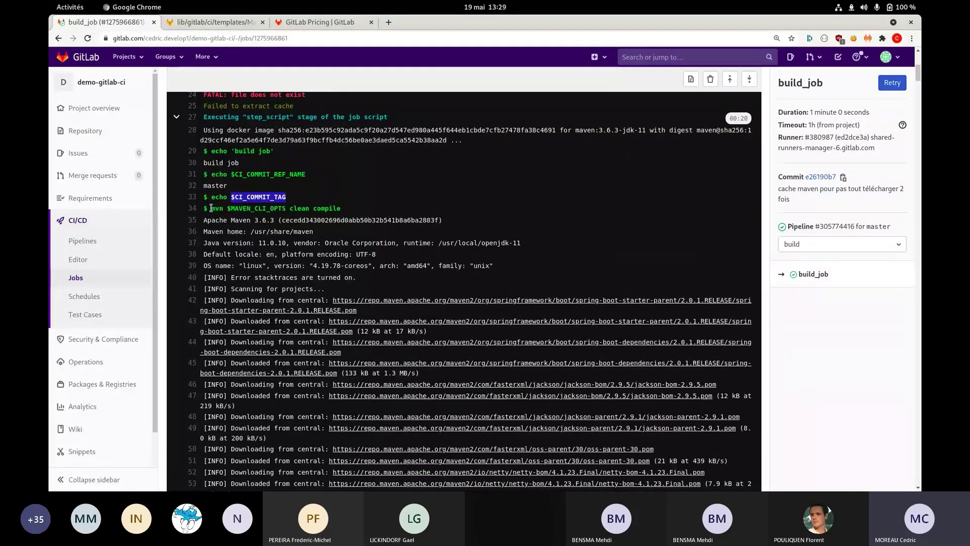
left_click_drag(211, 207, 355, 212)
scroll(384, 215, "down", 2)
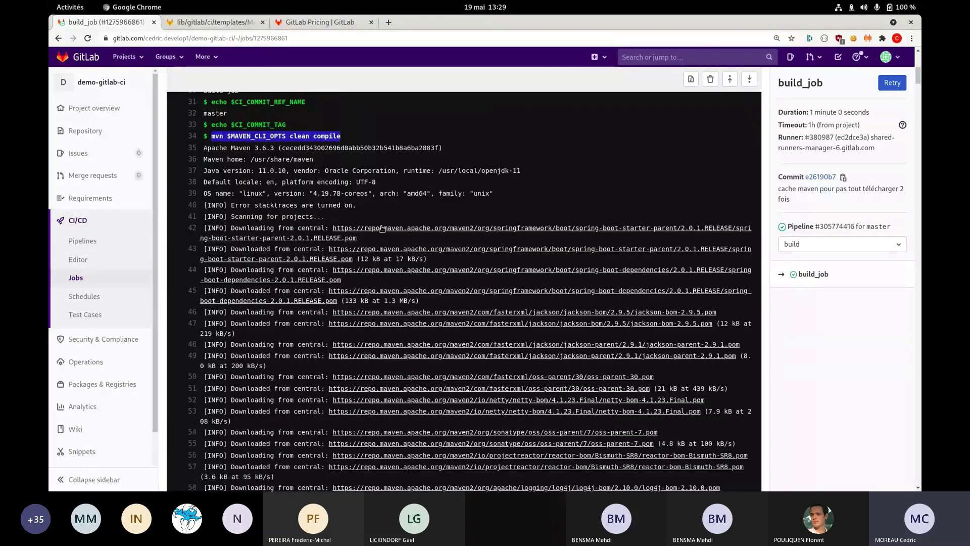
scroll(573, 219, "down", 3)
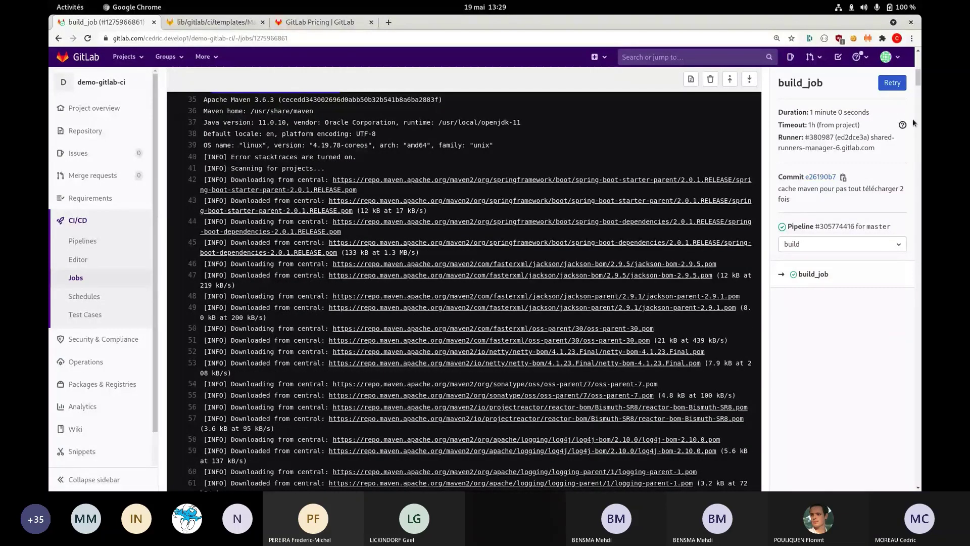
left_click_drag(918, 77, 645, 478)
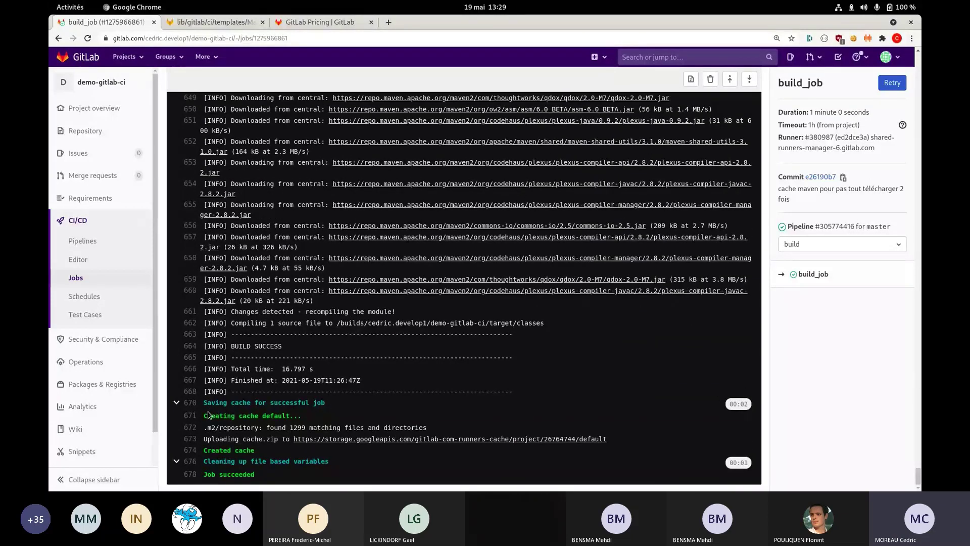
left_click_drag(208, 415, 321, 439)
scroll(295, 294, "up", 3)
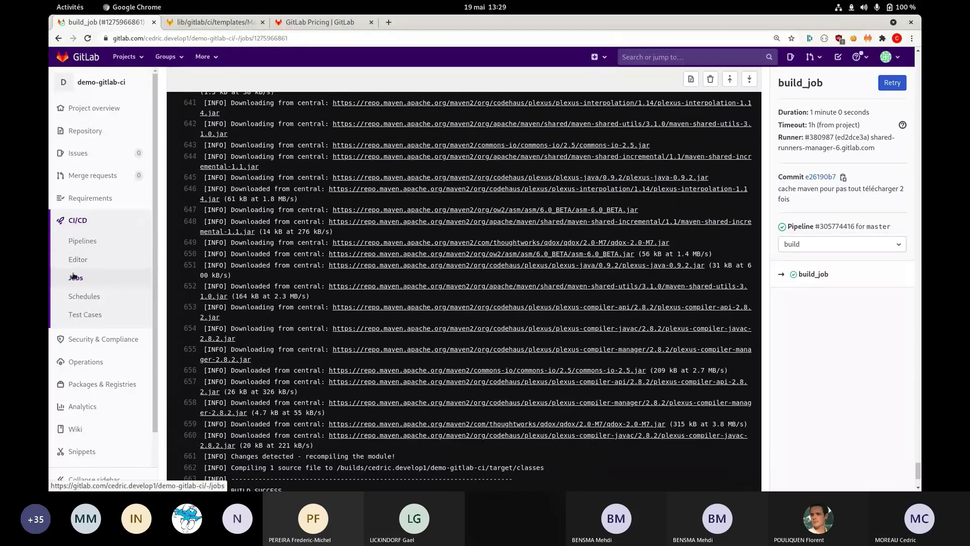
Open the test_job log from the newest pipeline's second stage and examine its Restoring cache section.
left_click(82, 241)
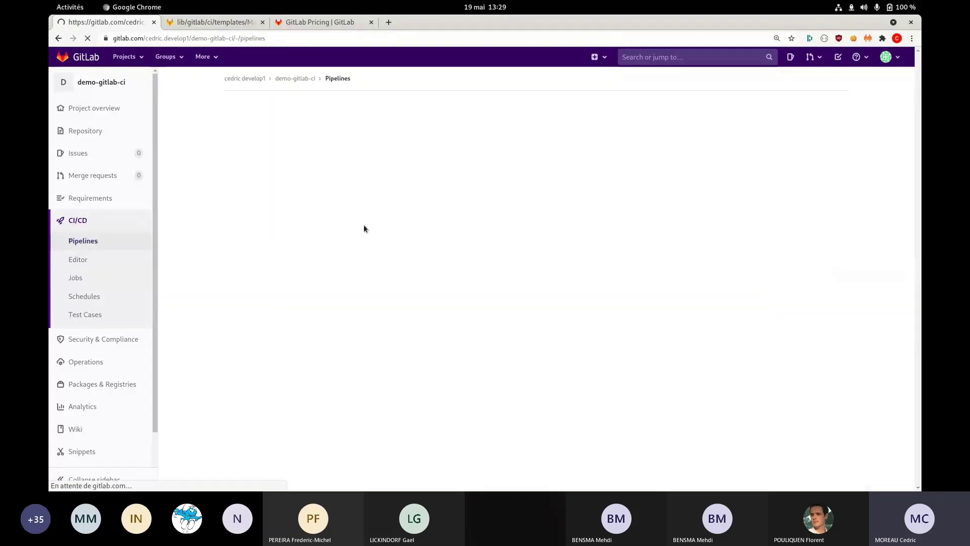
left_click(565, 192)
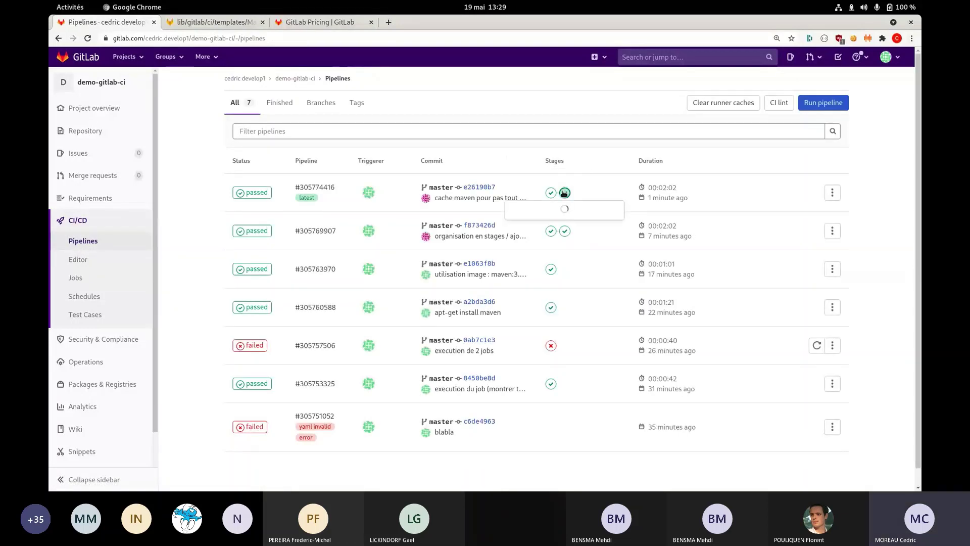
left_click(526, 214)
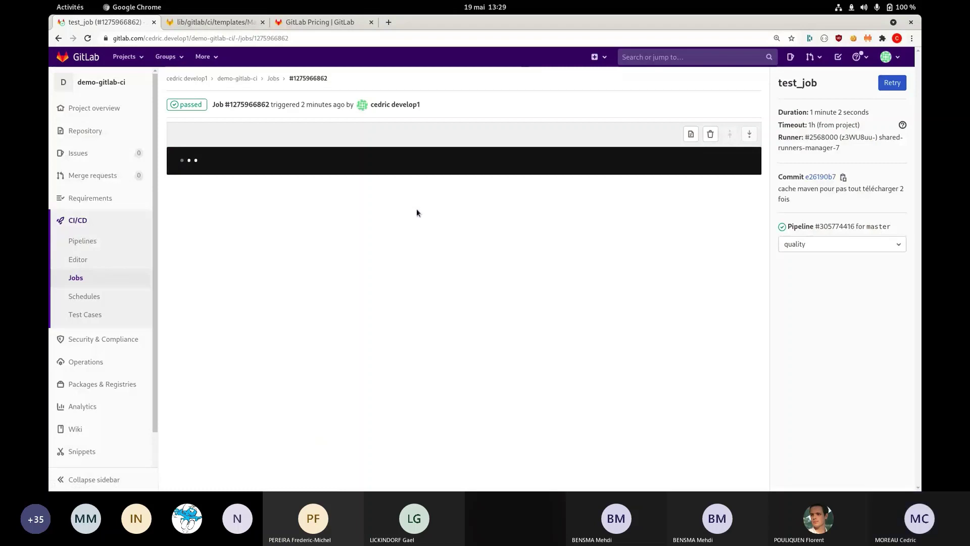
left_click_drag(416, 208, 673, 234)
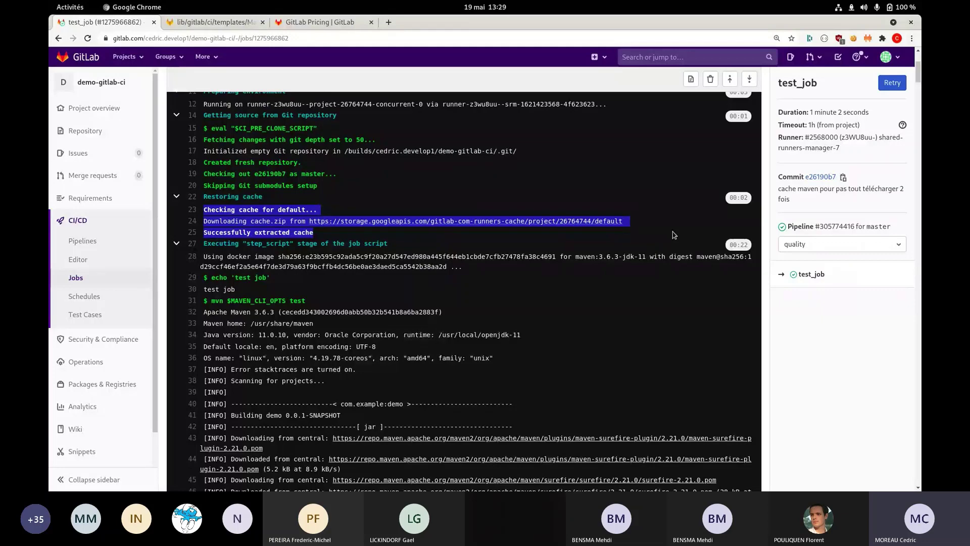
Examine which Maven dependencies and plugins test_job still downloads from central after restoring the cache.
scroll(328, 200, "down", 5)
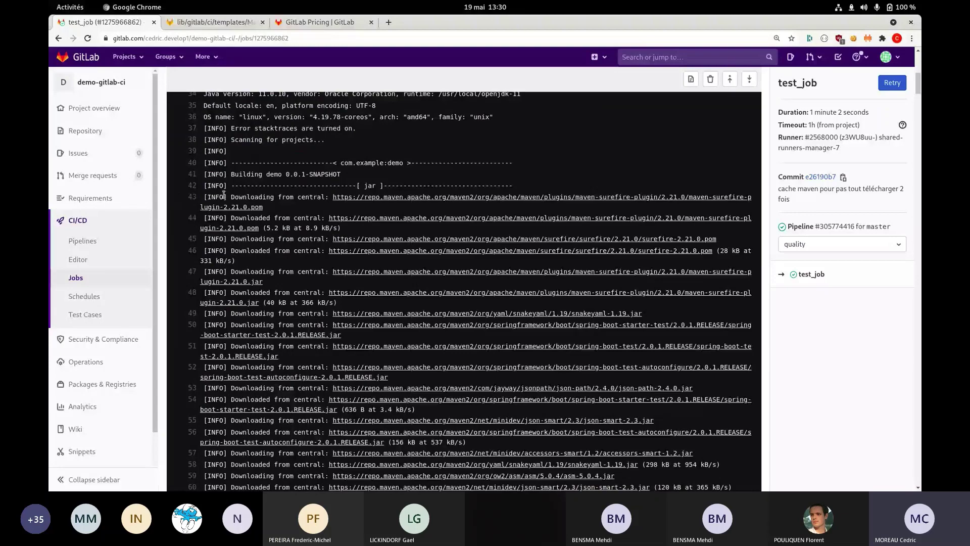
left_click_drag(224, 194, 389, 377)
mouse_move(918, 83)
left_mouse_down()
mouse_move(919, 122)
mouse_move(919, 84)
left_mouse_up()
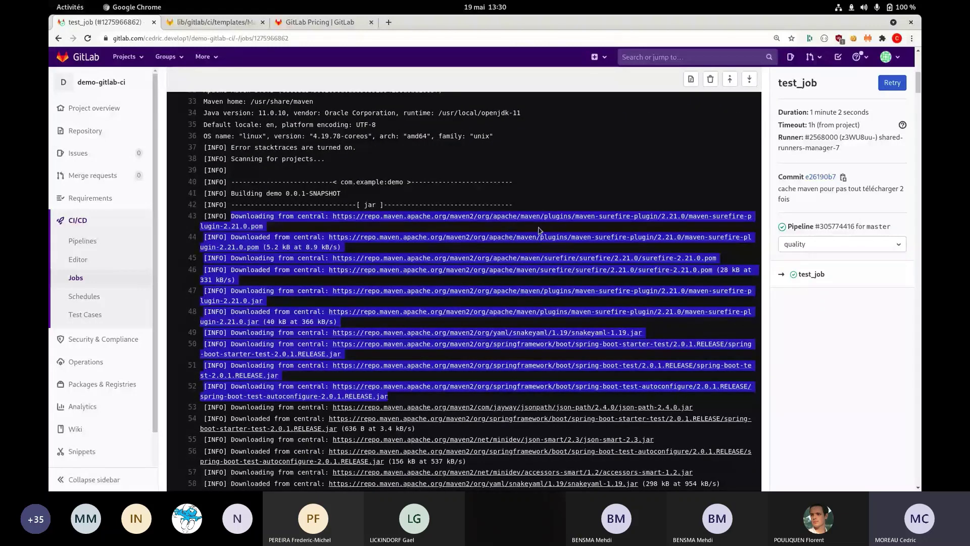
left_click(679, 191)
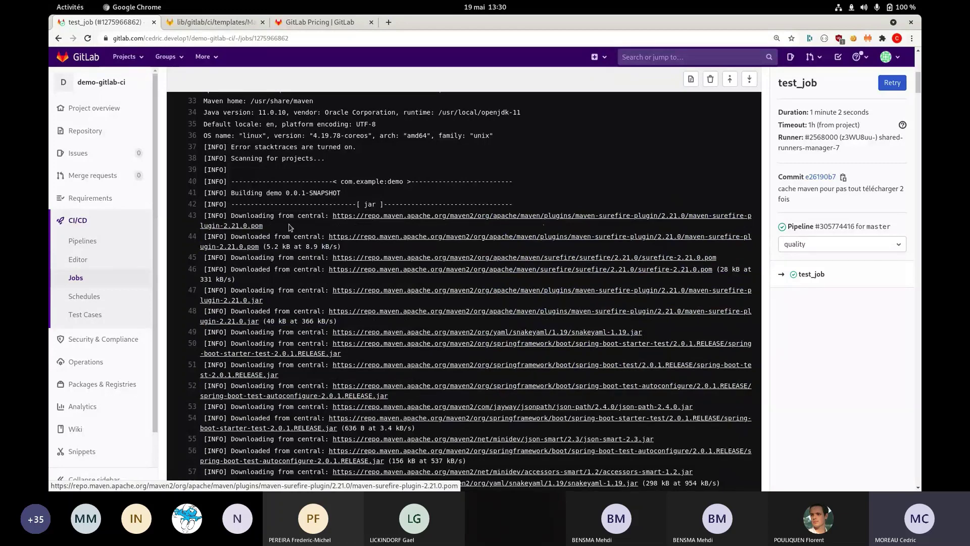
scroll(354, 227, "down", 15)
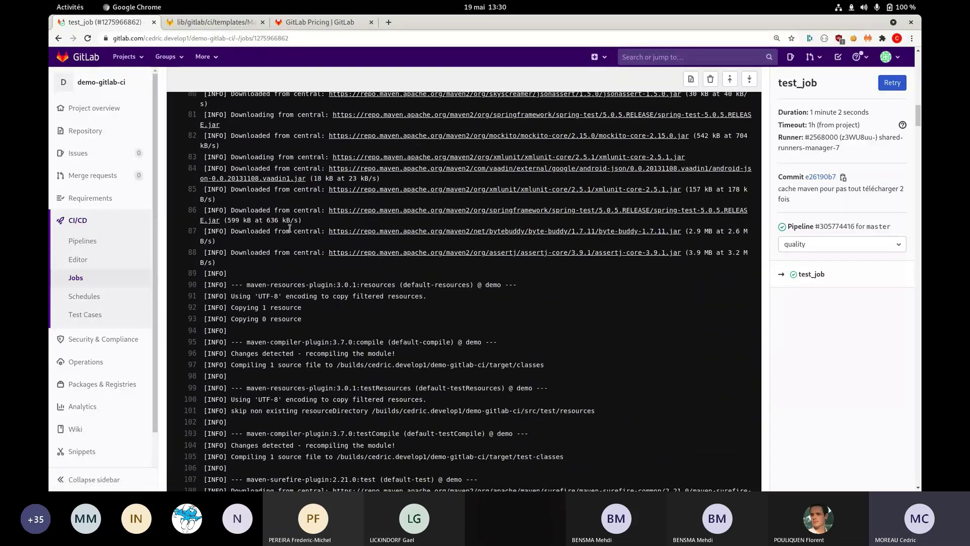
scroll(409, 268, "up", 3)
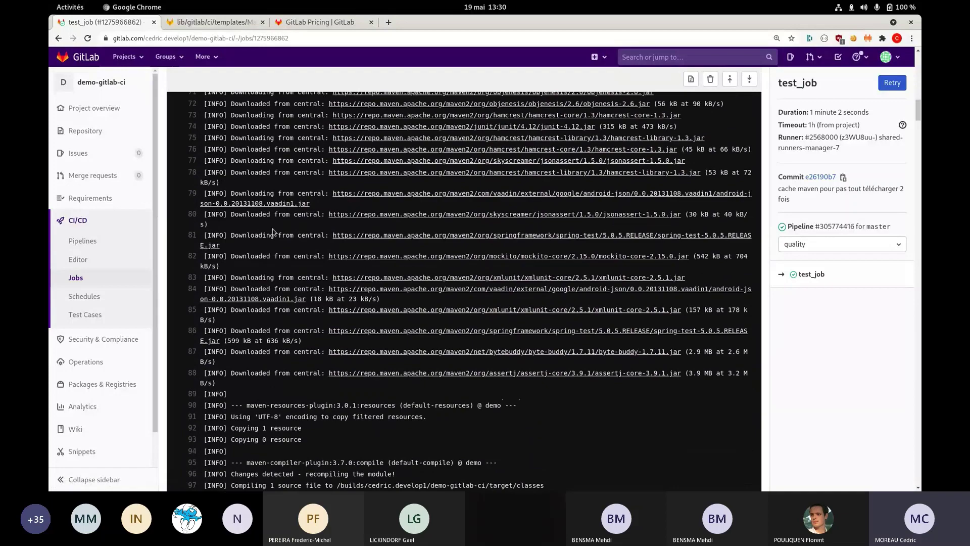
scroll(576, 308, "up", 2)
scroll(576, 308, "down", 11)
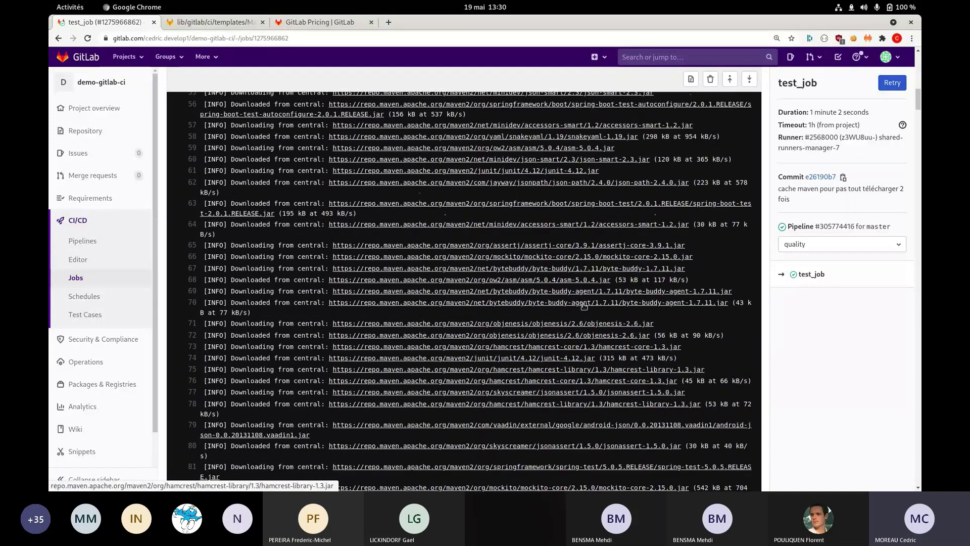
scroll(598, 322, "down", 20)
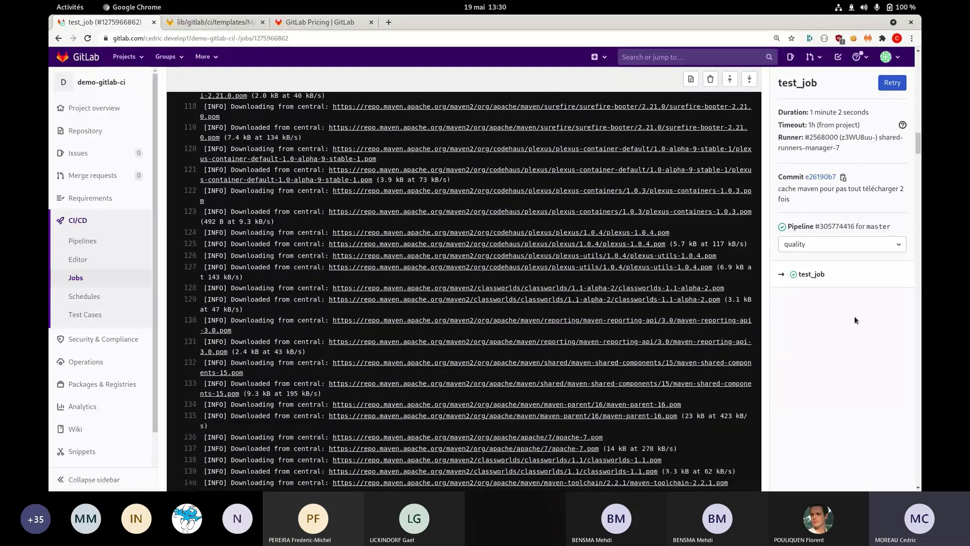
Review the Maven test results, build outcome and cache saving lines at the end of the test_job log.
scroll(464, 291, "down", 15)
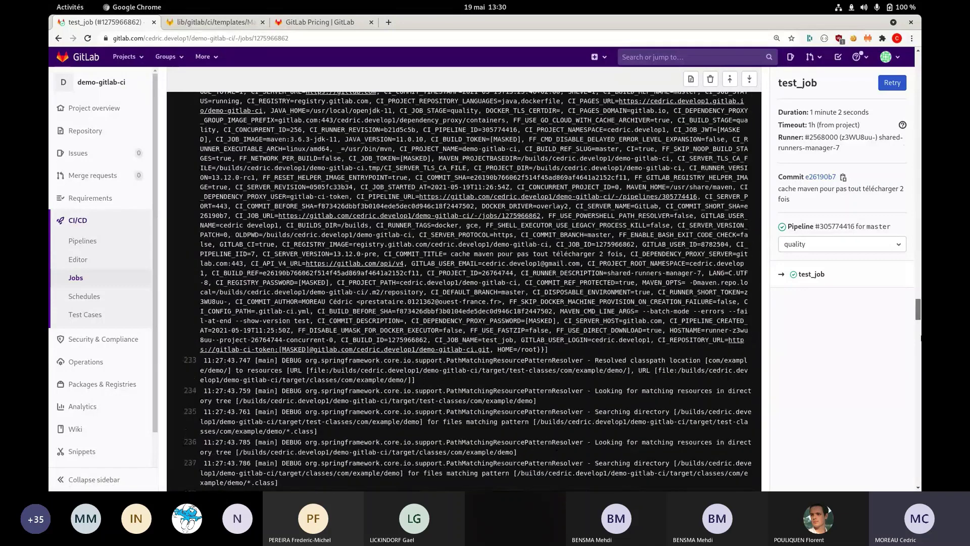
scroll(475, 291, "down", 10)
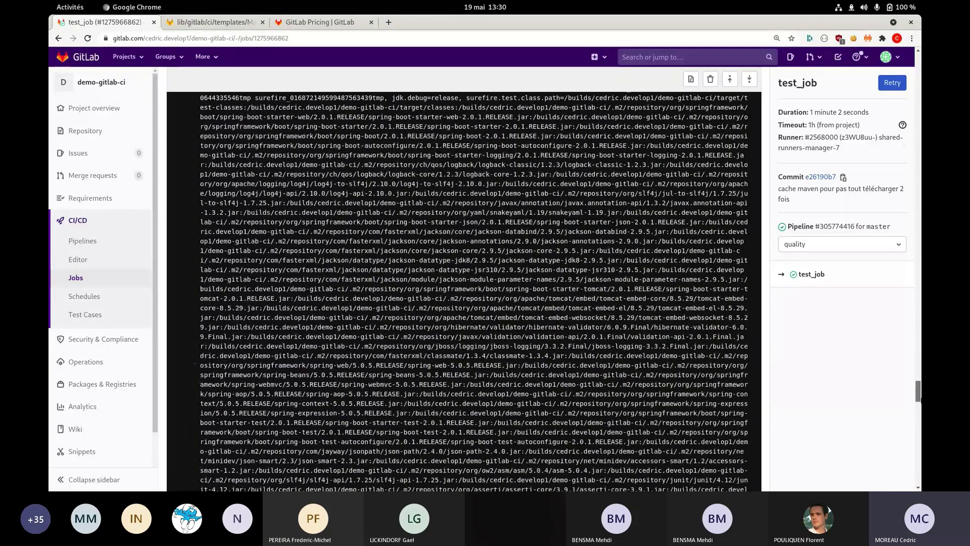
scroll(241, 308, "down", 10)
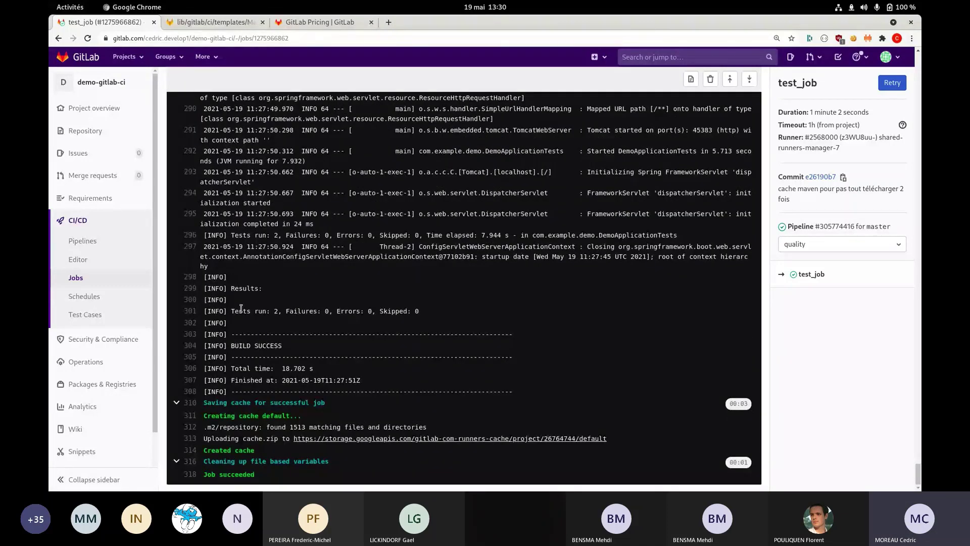
left_click_drag(241, 308, 352, 311)
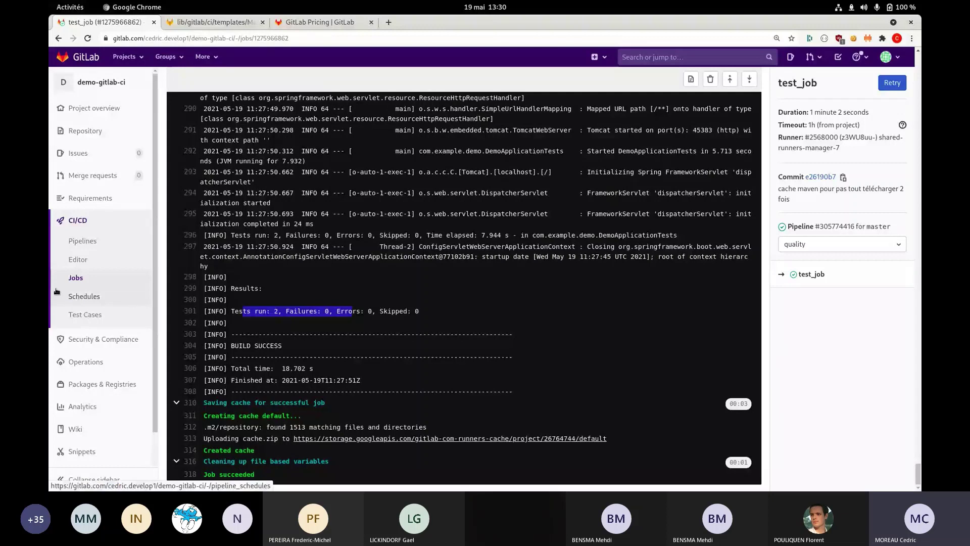
left_click(267, 476)
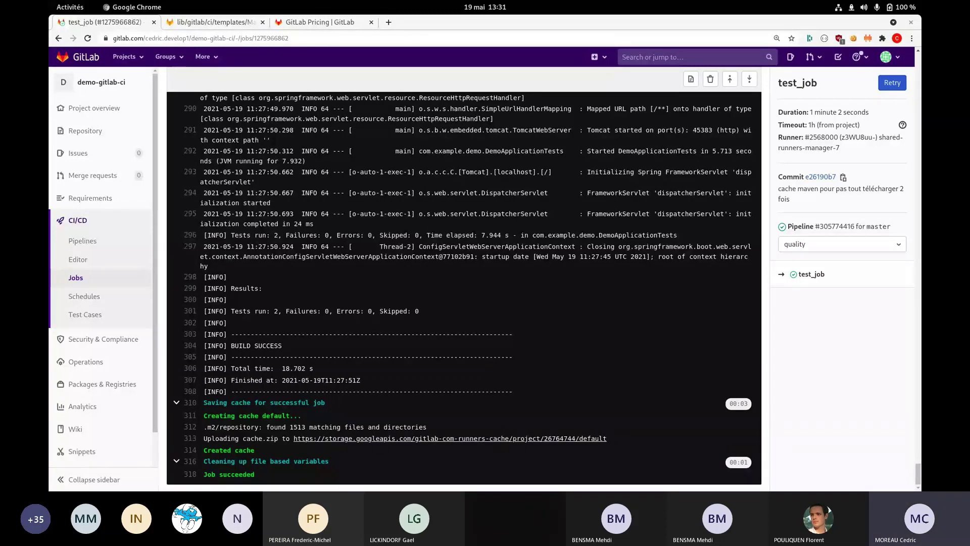
Switch to IntelliJ IDEA and review the MAVEN_OPTS local repository setting against the cache path and job scripts in .gitlab-ci.yml.
key("super")
key("super")
key("super")
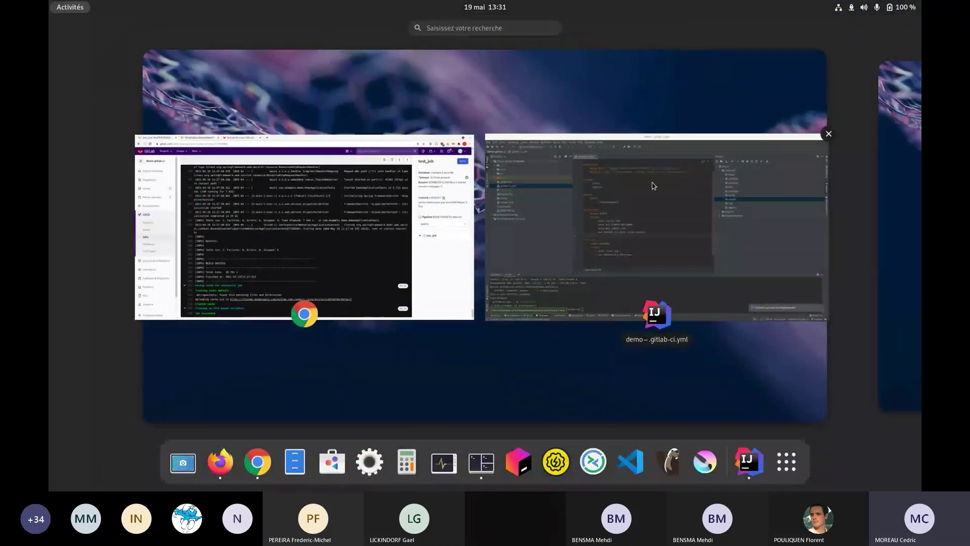
left_click(687, 232)
scroll(548, 123, "up", 1)
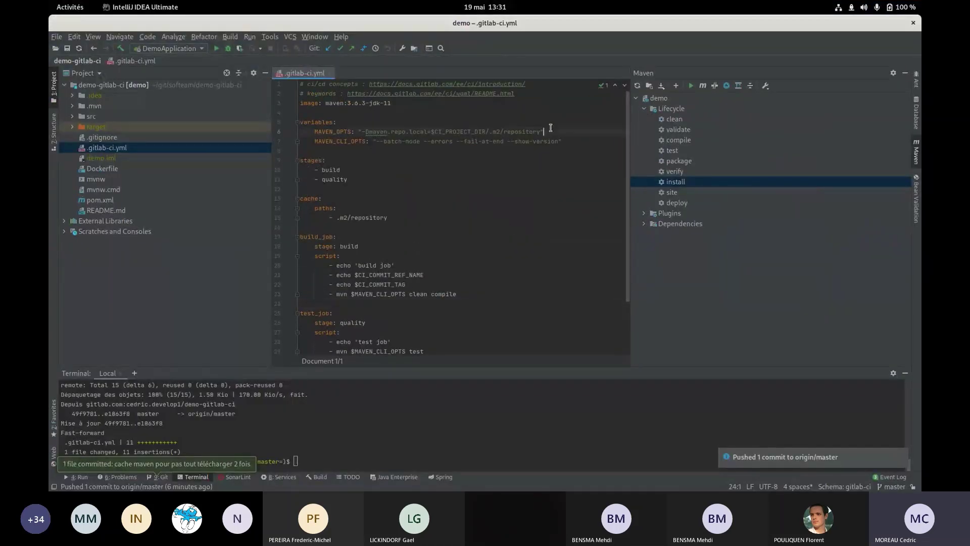
left_click_drag(546, 131, 298, 133)
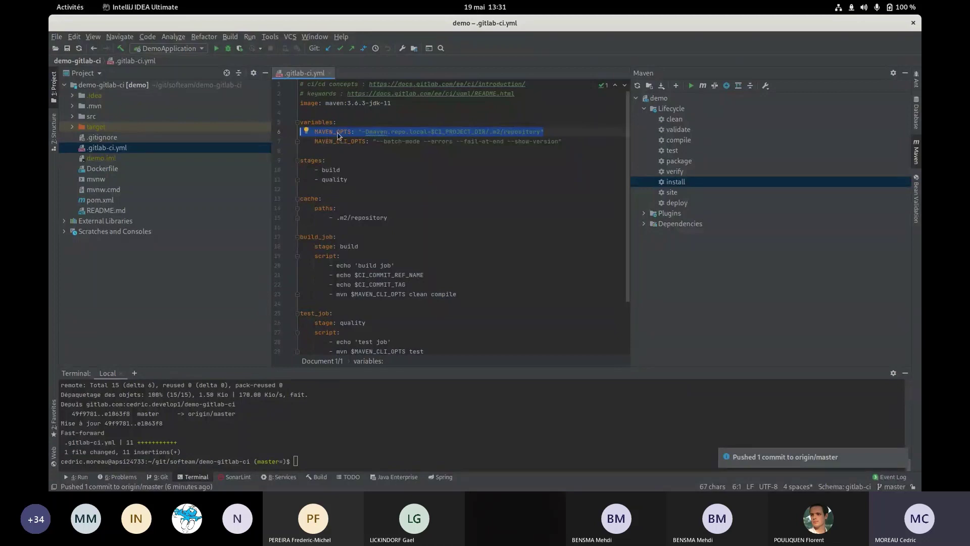
scroll(336, 283, "down", 2)
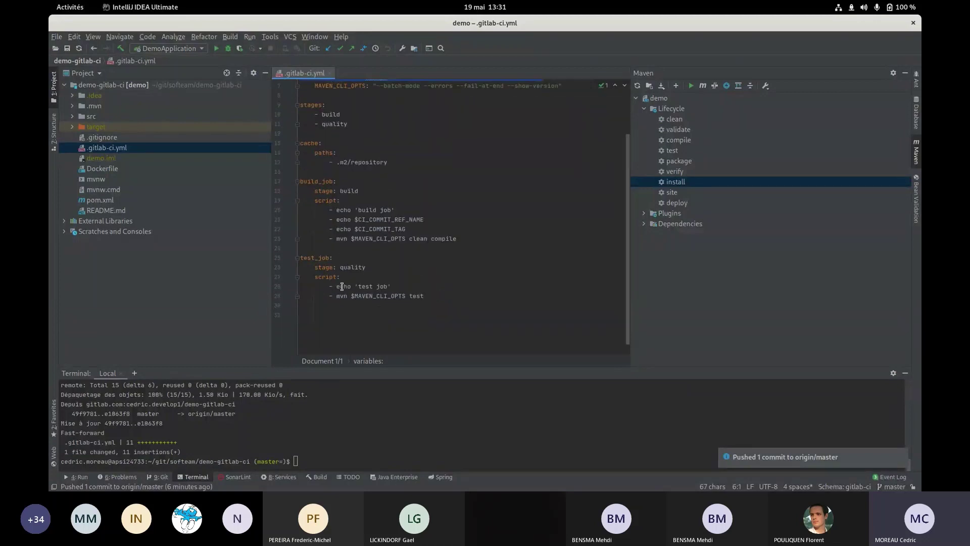
scroll(351, 293, "up", 2)
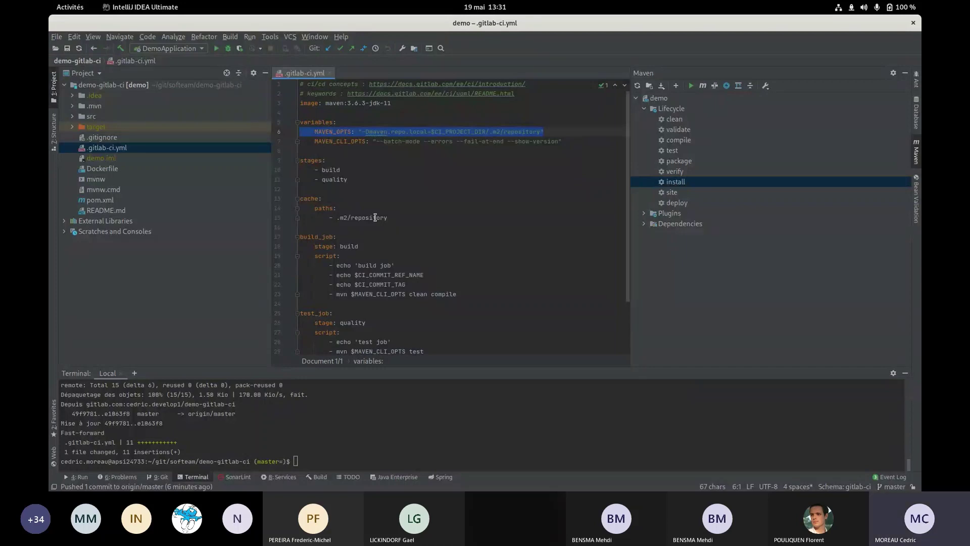
left_click(352, 134)
mouse_move(352, 133)
mouse_move(317, 138)
Switch to Chrome and examine the image and cache sections of GitLab's Maven.gitlab-ci.yml template.
key("super")
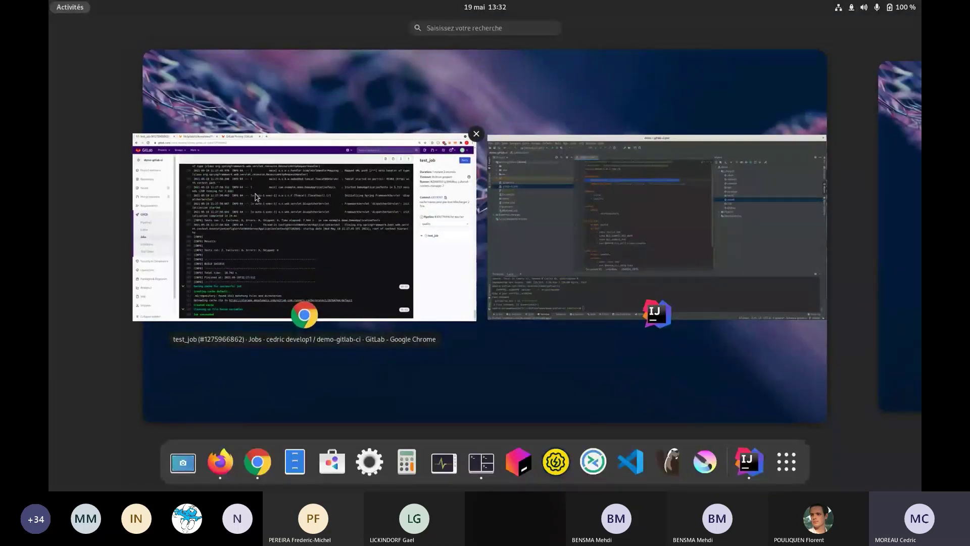
left_click(256, 194)
key("ctrl+Tab")
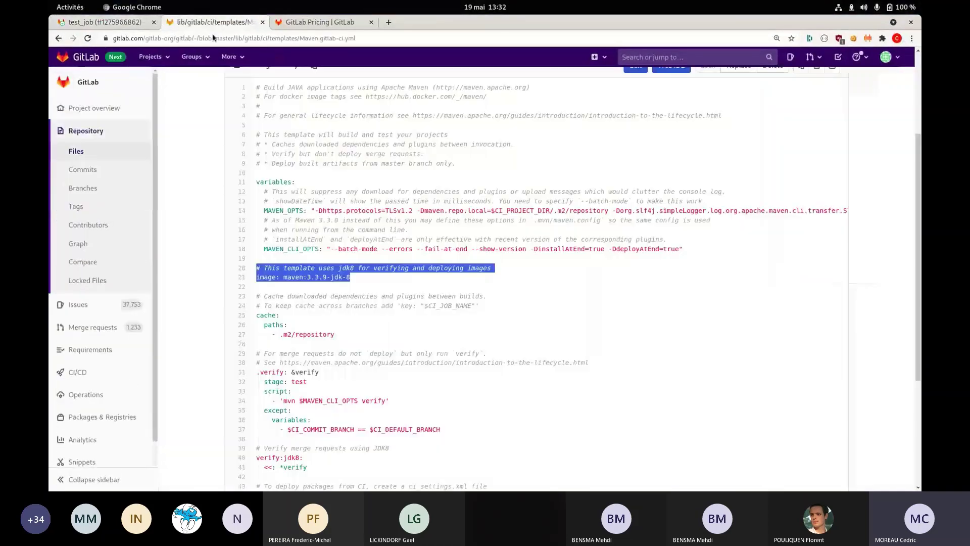
scroll(339, 178, "up", 2)
scroll(338, 180, "down", 4)
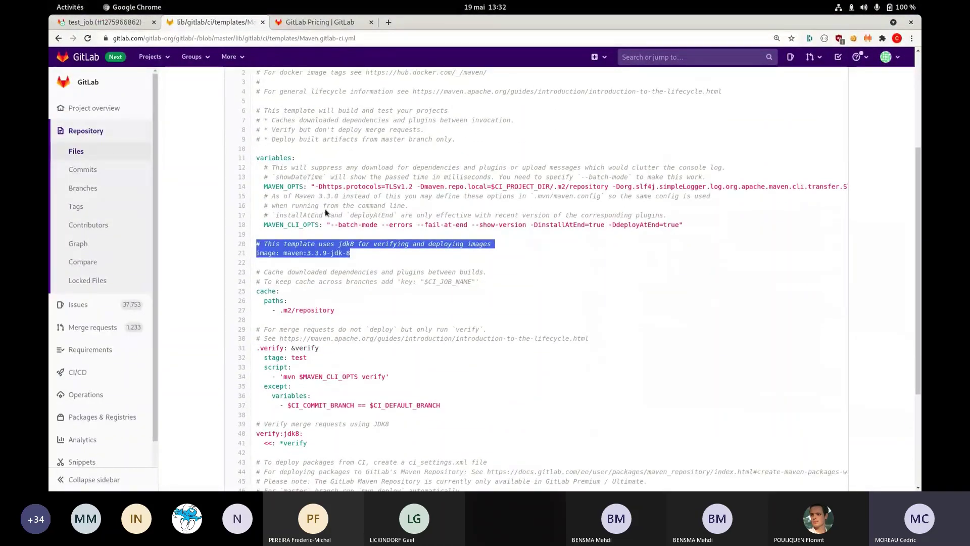
scroll(319, 203, "up", 2)
left_click_drag(260, 167, 382, 178)
left_click(401, 174)
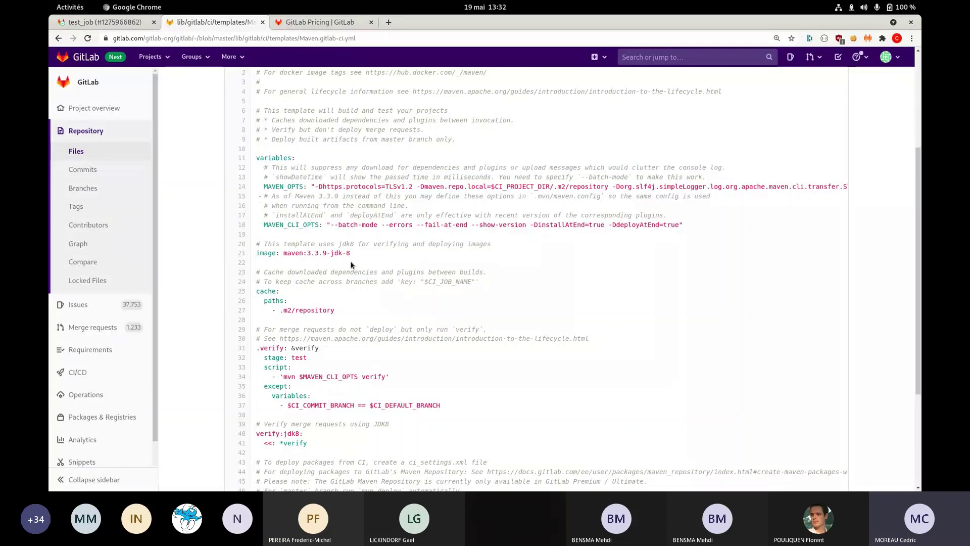
left_click_drag(356, 255, 241, 253)
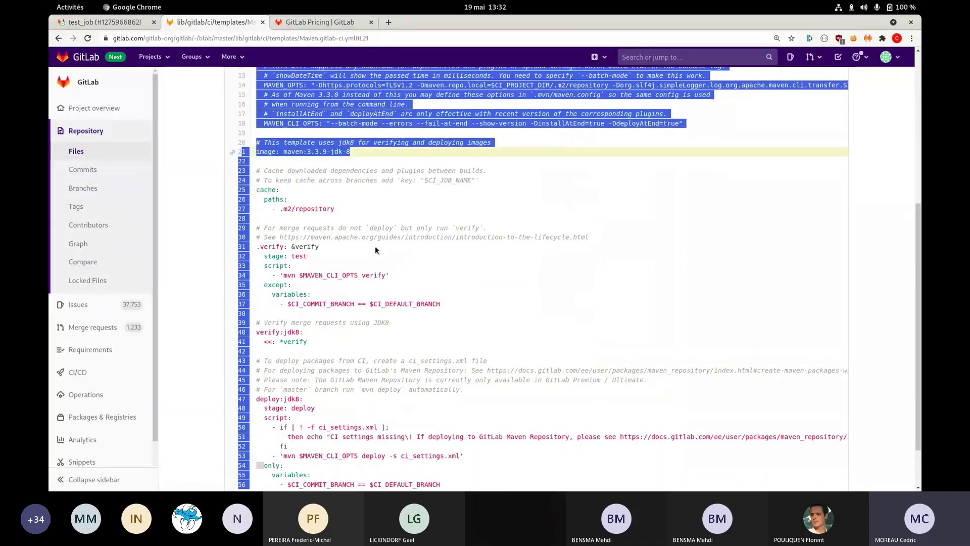
left_click(242, 253)
left_click_drag(352, 314, 254, 300)
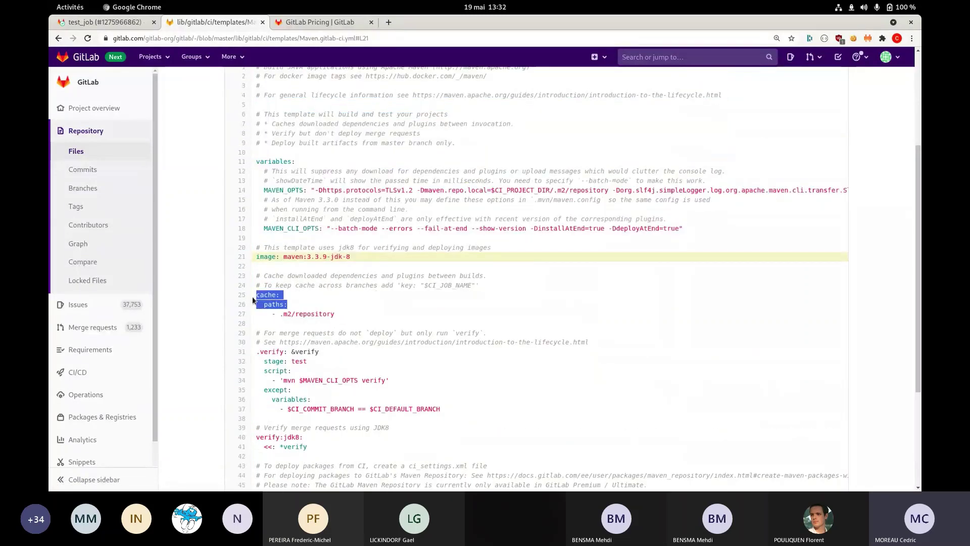
Examine the MAVEN_OPTS and MAVEN_CLI_OPTS variables in the Maven template and how its jobs use them.
left_click_drag(262, 190, 754, 191)
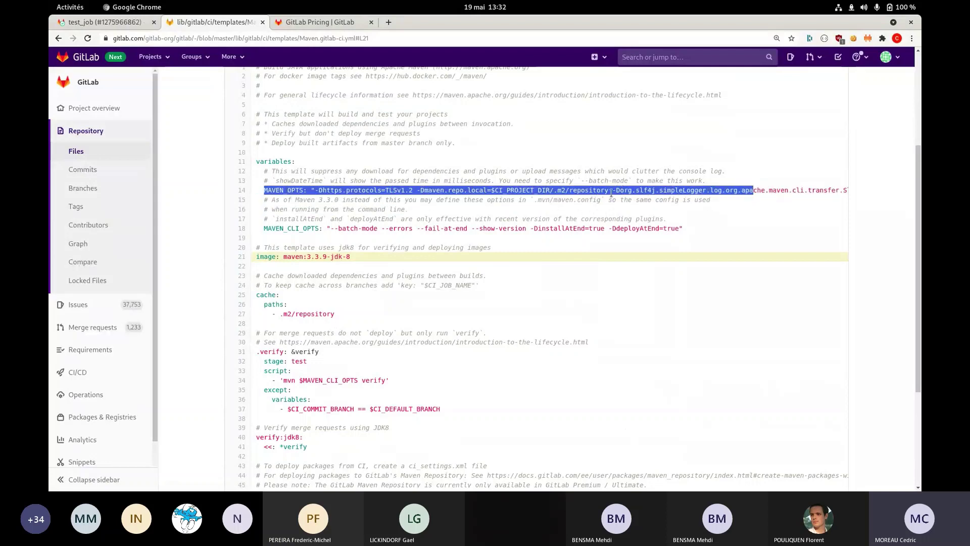
left_click_drag(611, 192, 835, 190)
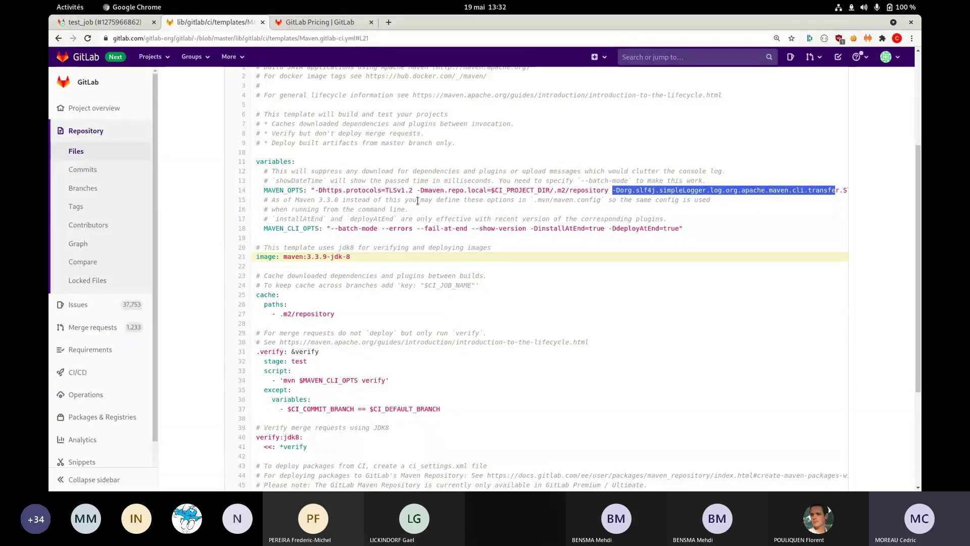
scroll(417, 201, "down", 3)
left_click_drag(283, 395, 362, 399)
scroll(356, 390, "up", 5)
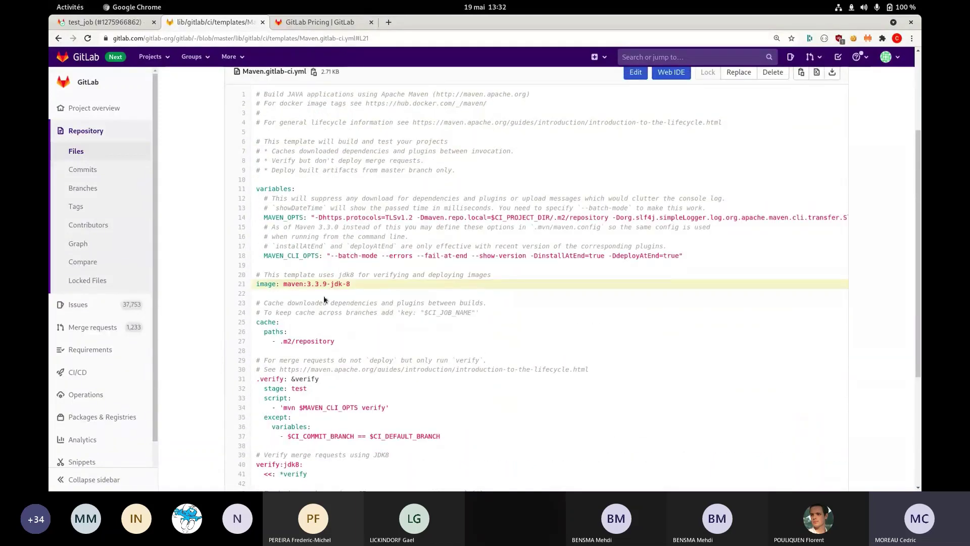
left_click_drag(263, 280, 370, 280)
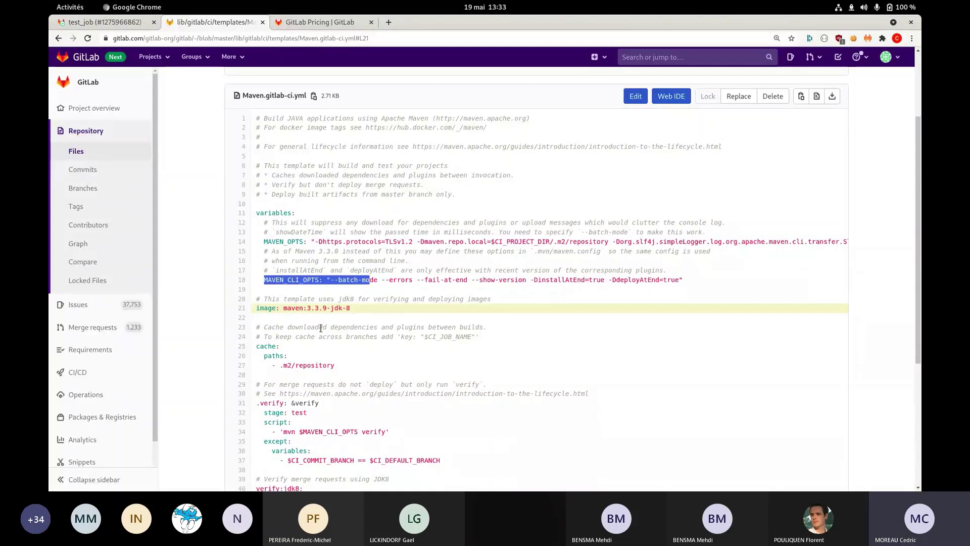
scroll(321, 328, "down", 1)
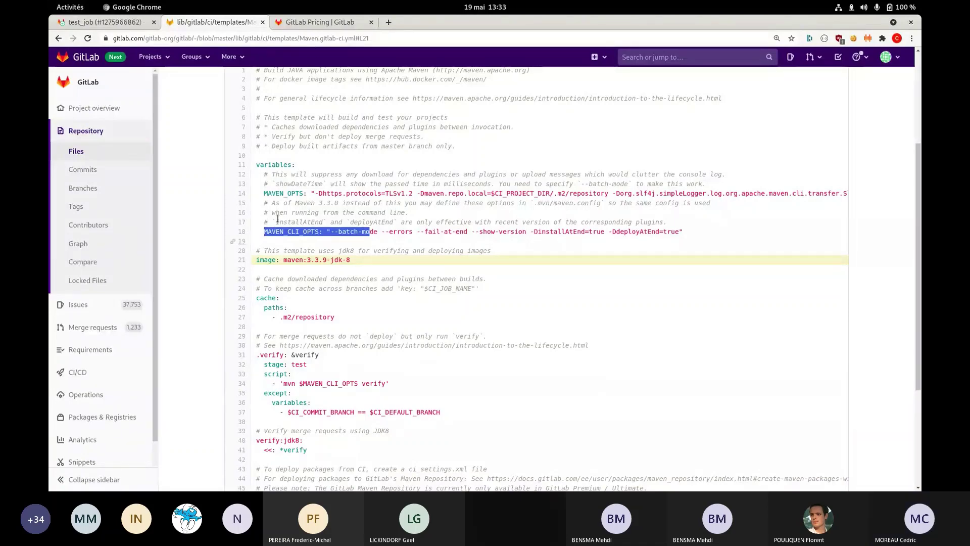
Return to IntelliJ IDEA and review the stages, cache and job definitions in .gitlab-ci.yml.
key("super")
key("super")
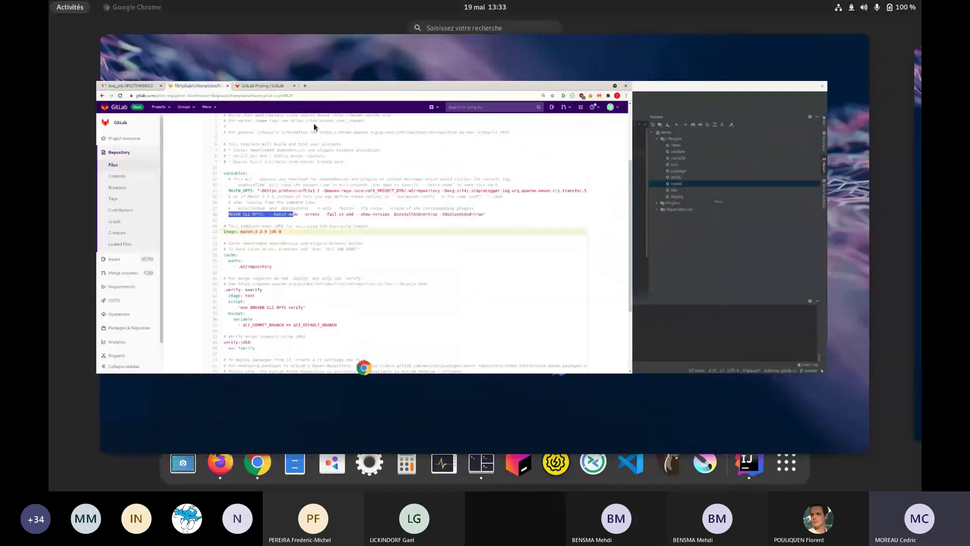
key("super")
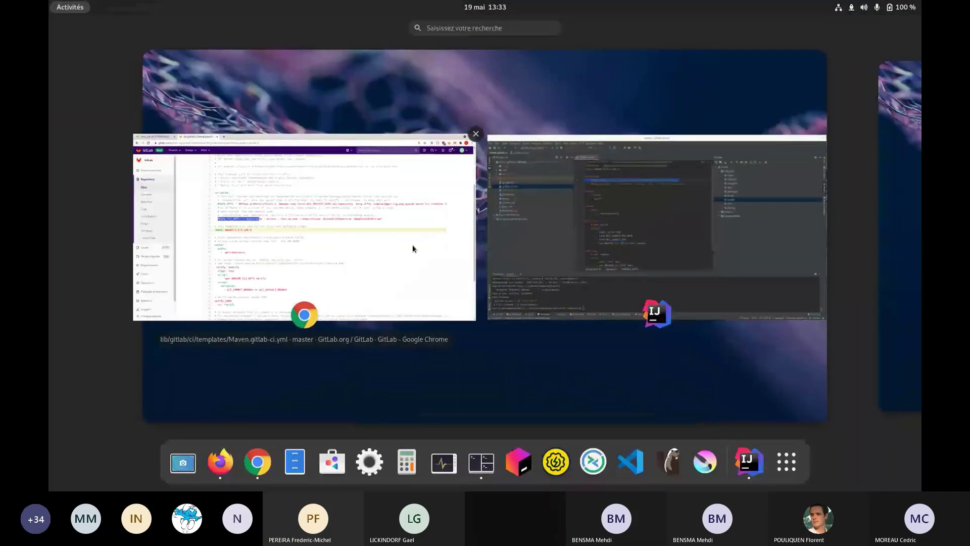
left_click(547, 245)
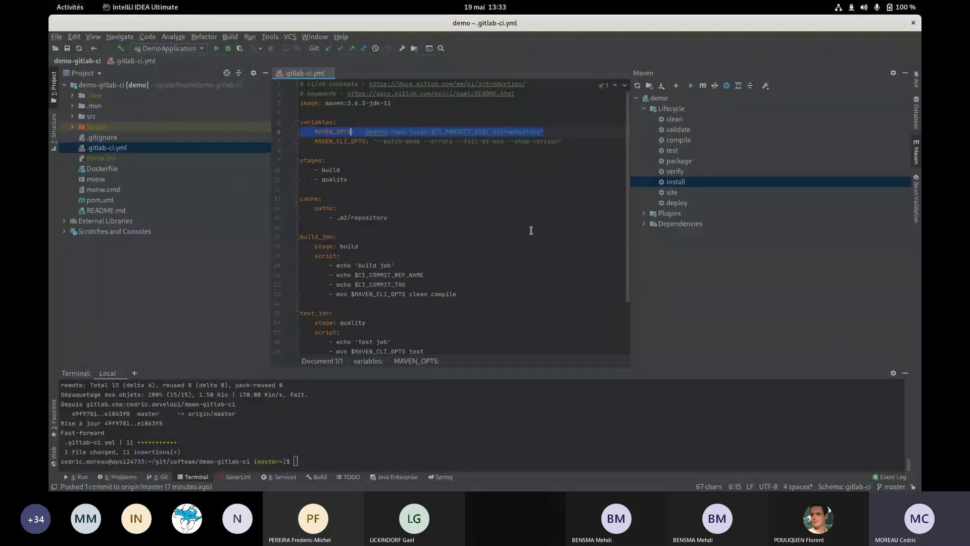
scroll(494, 206, "down", 3)
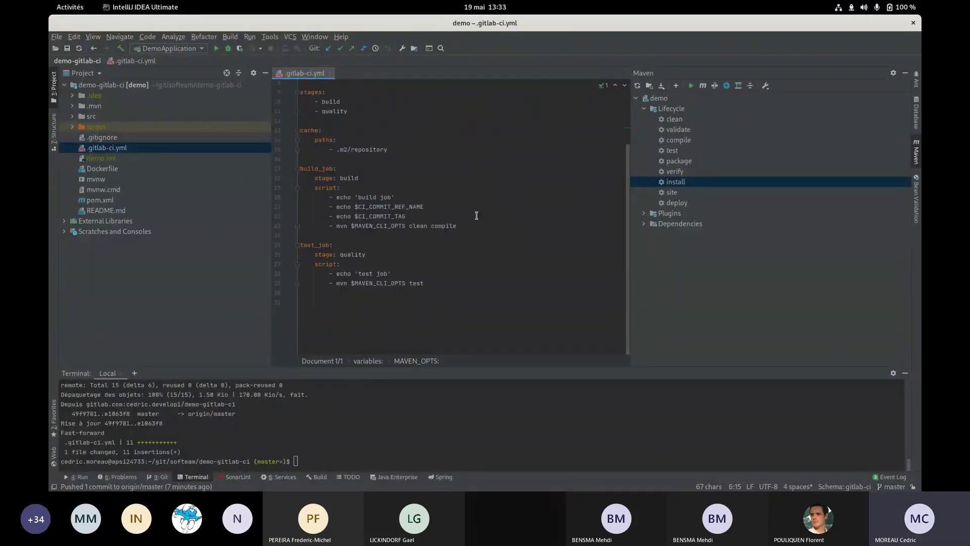
scroll(475, 213, "up", 3)
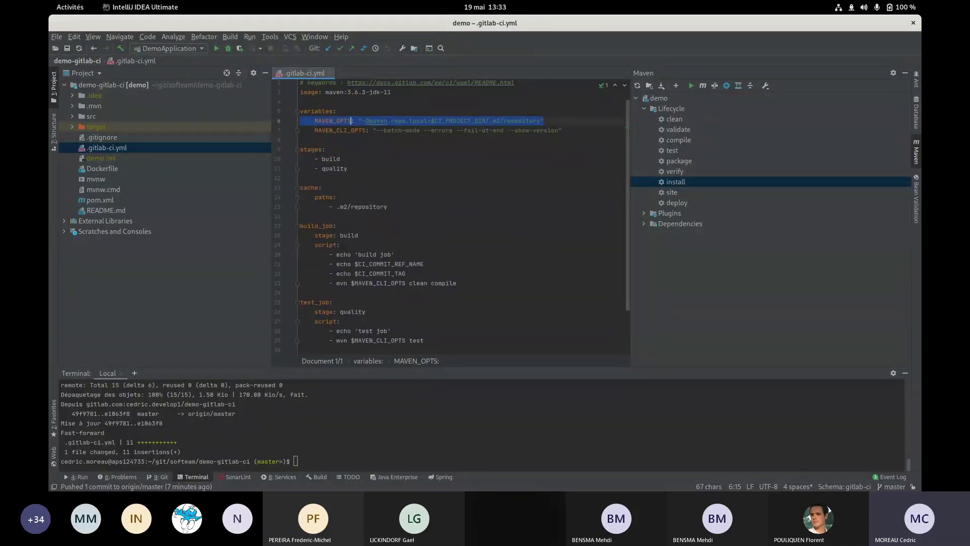
Shrink the terminal to enlarge the editor and place the cursor below the test_job script in .gitlab-ci.yml.
key("super")
key("super")
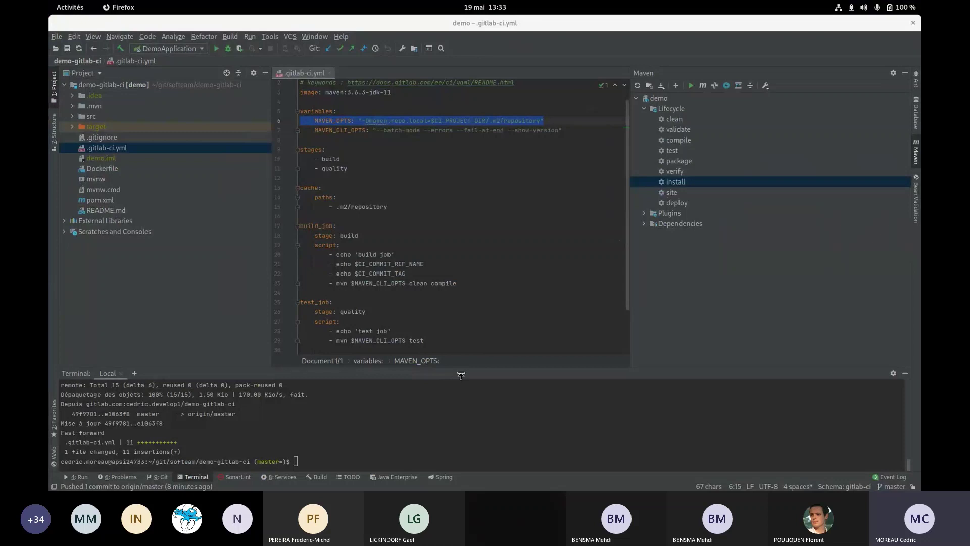
left_click_drag(460, 375, 461, 393)
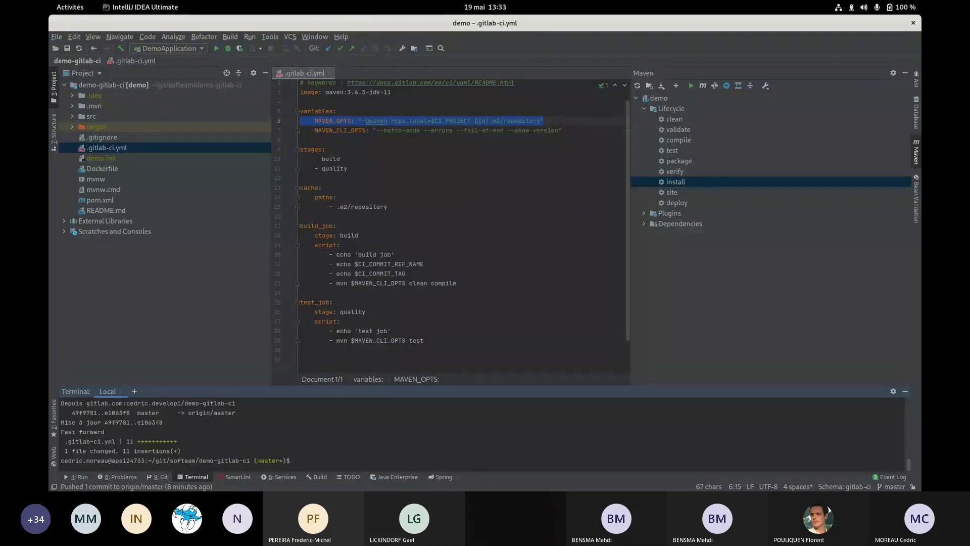
scroll(385, 246, "down", 2)
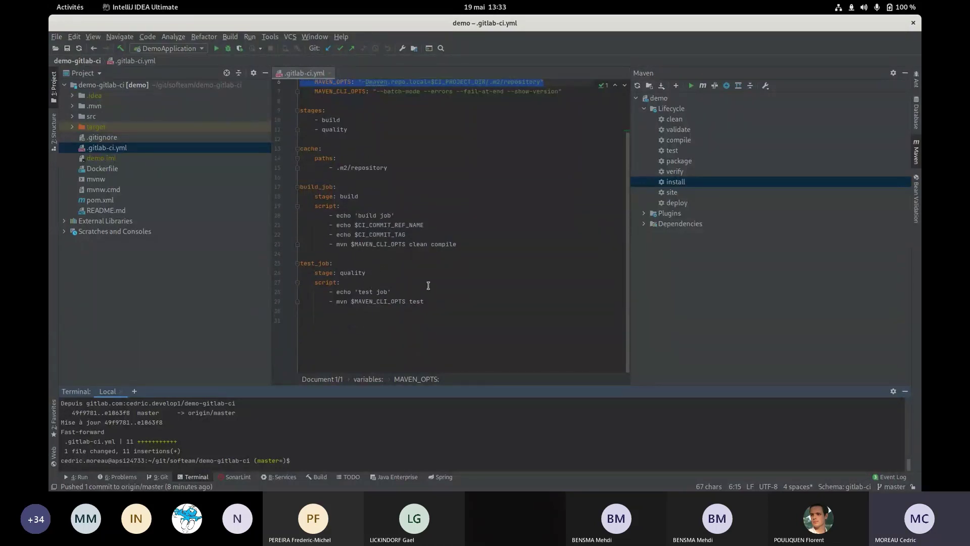
left_click(437, 310)
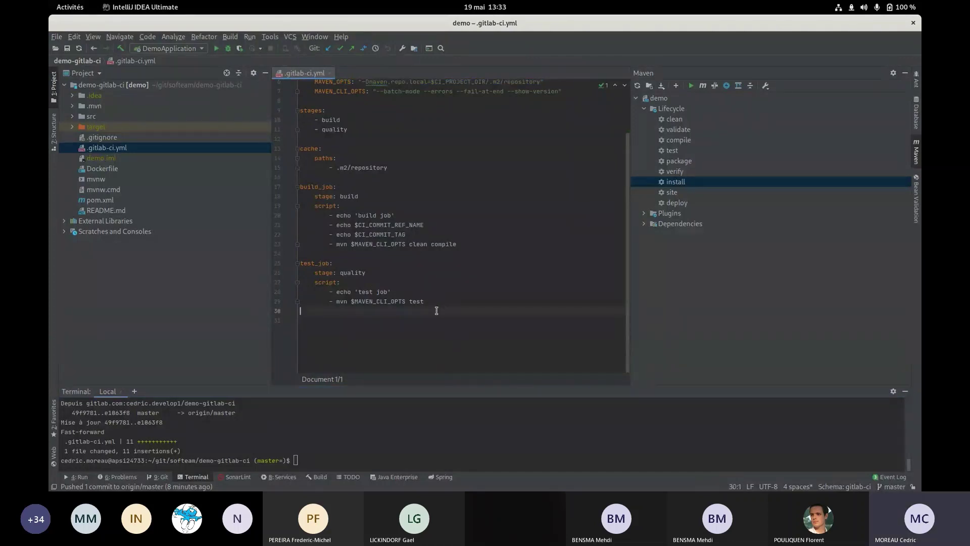
key("Left")
Switch to Chrome and open the newest demo-gitlab-ci pipeline to view its Build and Quality stage graph.
key("super")
left_click(242, 227)
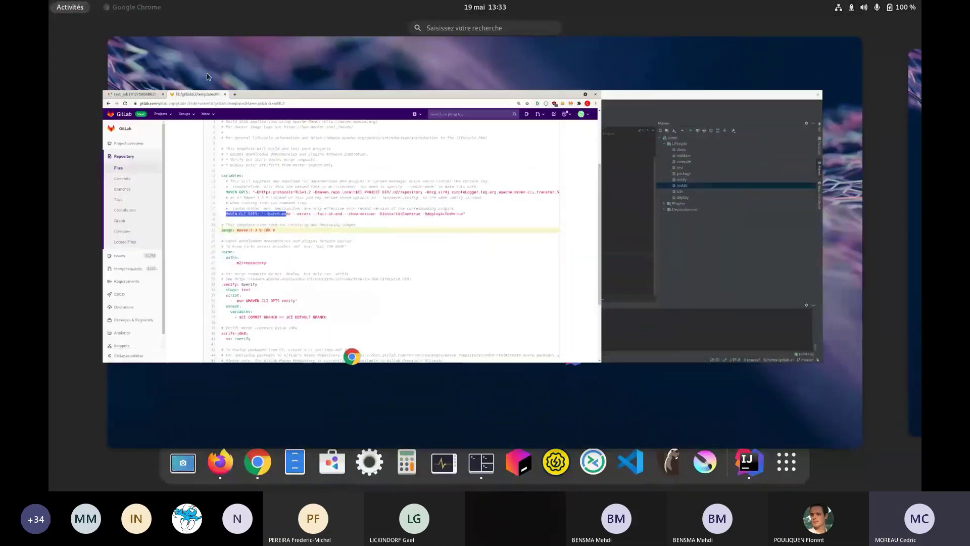
left_click(109, 23)
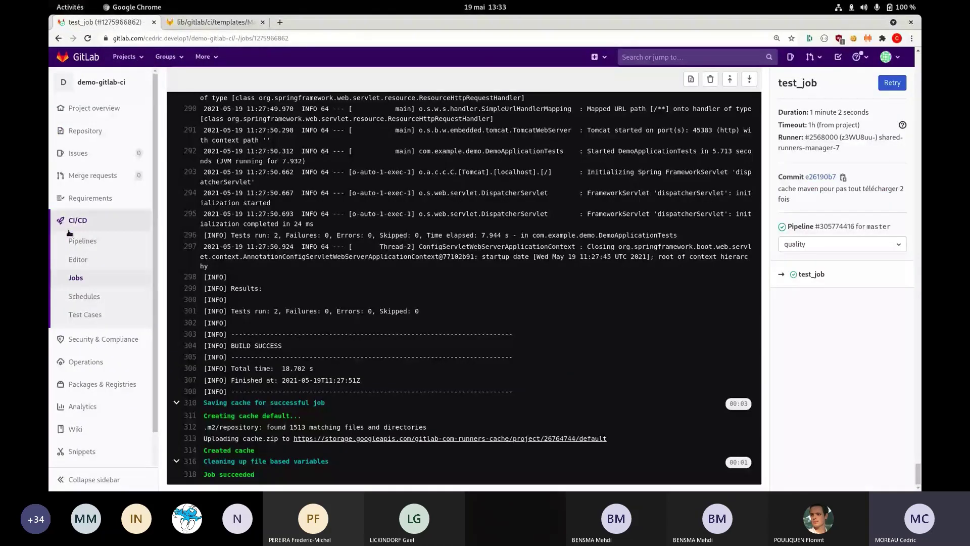
left_click(82, 240)
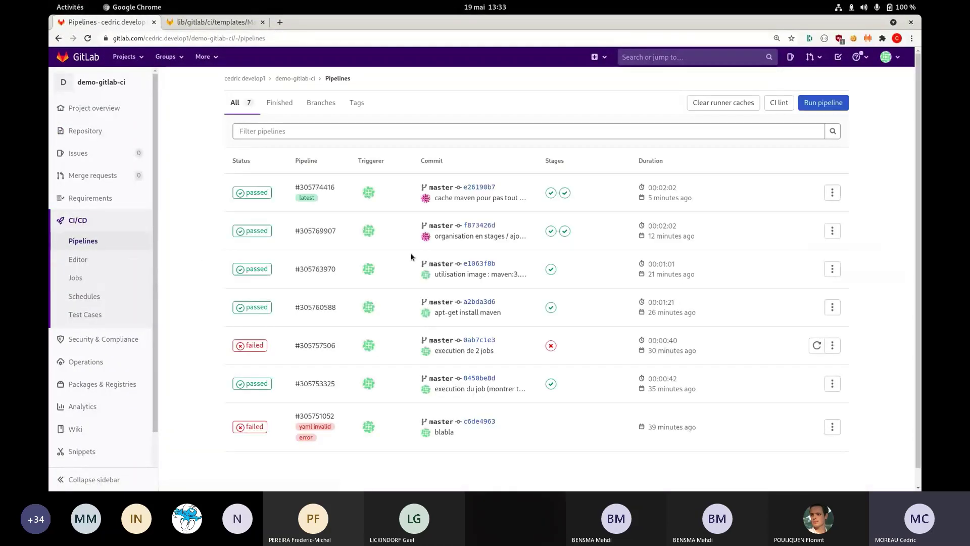
left_click(315, 187)
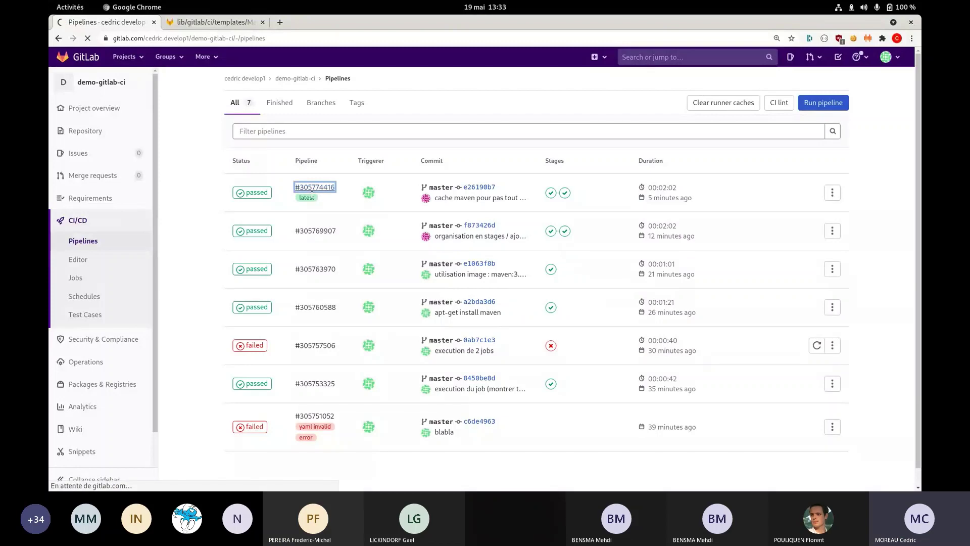
scroll(341, 245, "down", 3)
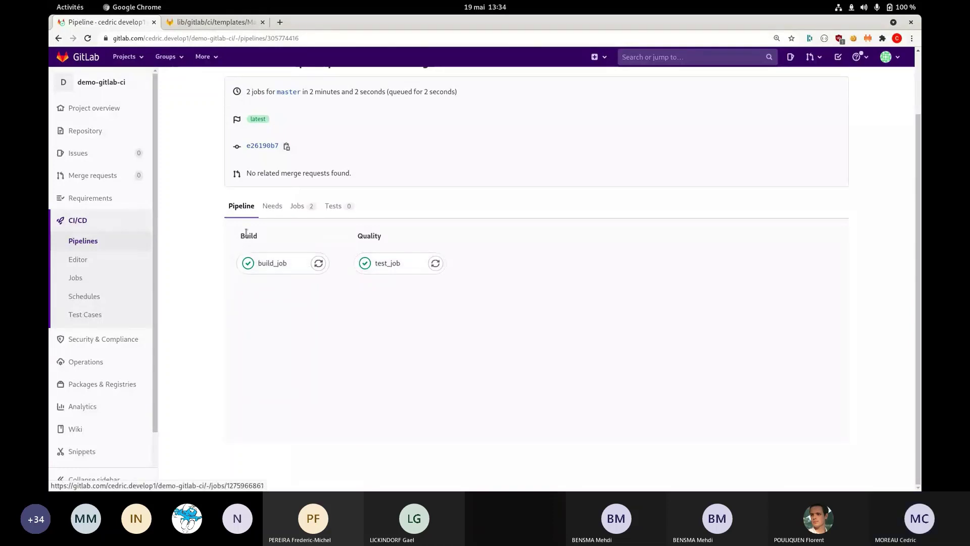
Open the test_job log to check its test results summary, and return to the pipeline page.
left_click(375, 263)
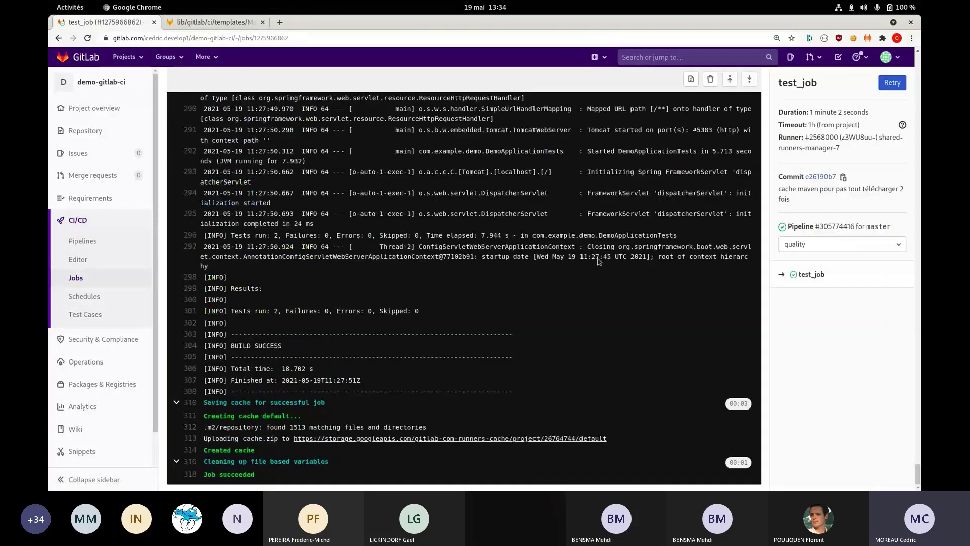
left_click_drag(258, 311, 392, 311)
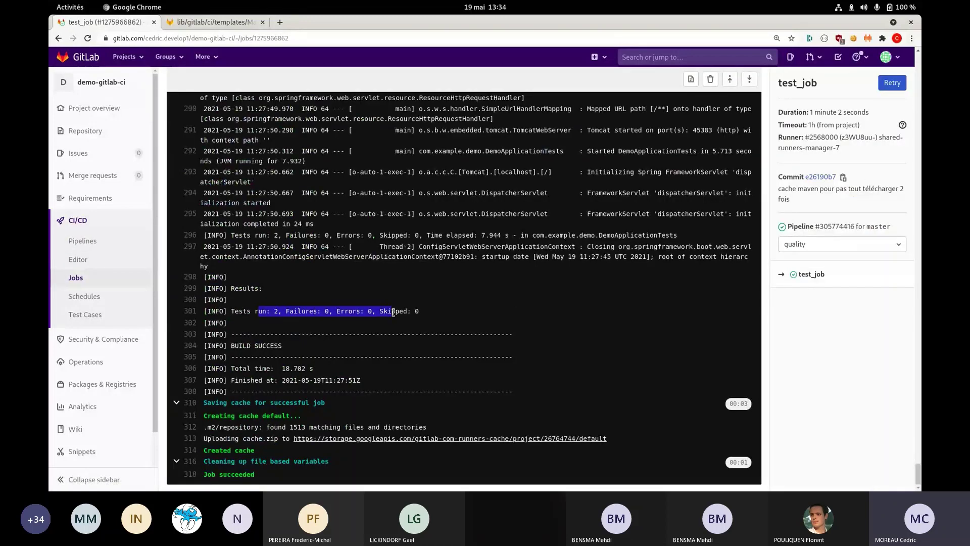
left_click(58, 37)
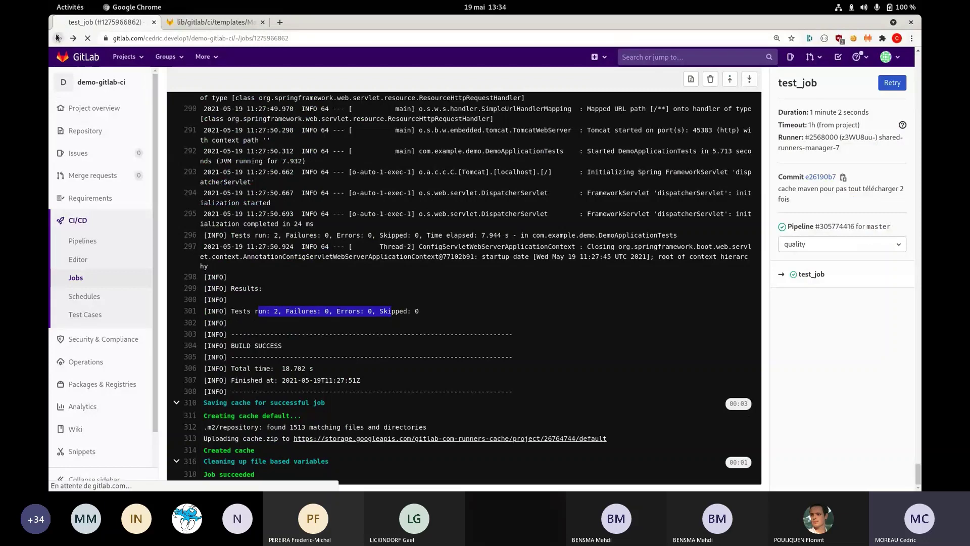
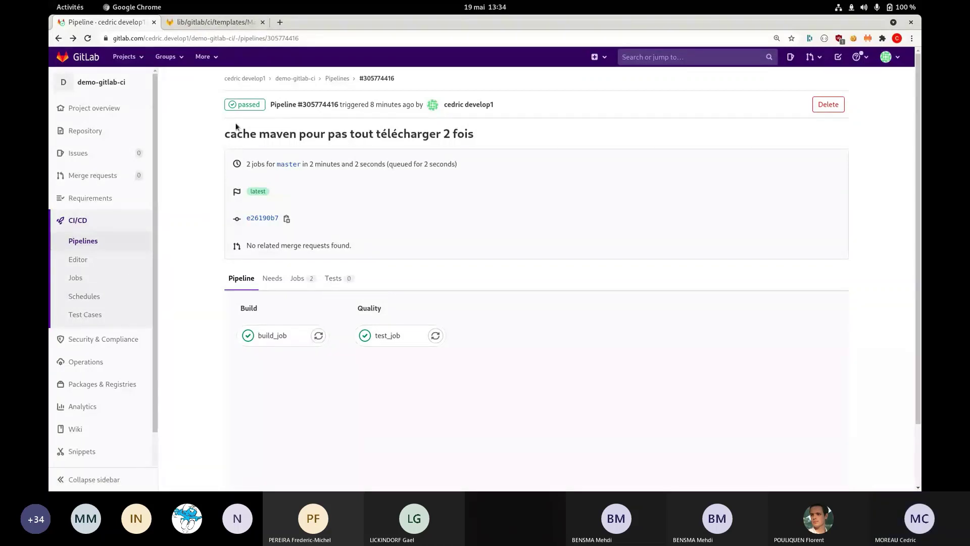
Switch to IntelliJ IDEA and add an artifacts key to test_job in .gitlab-ci.yml, at the same indentation as script.
key("super")
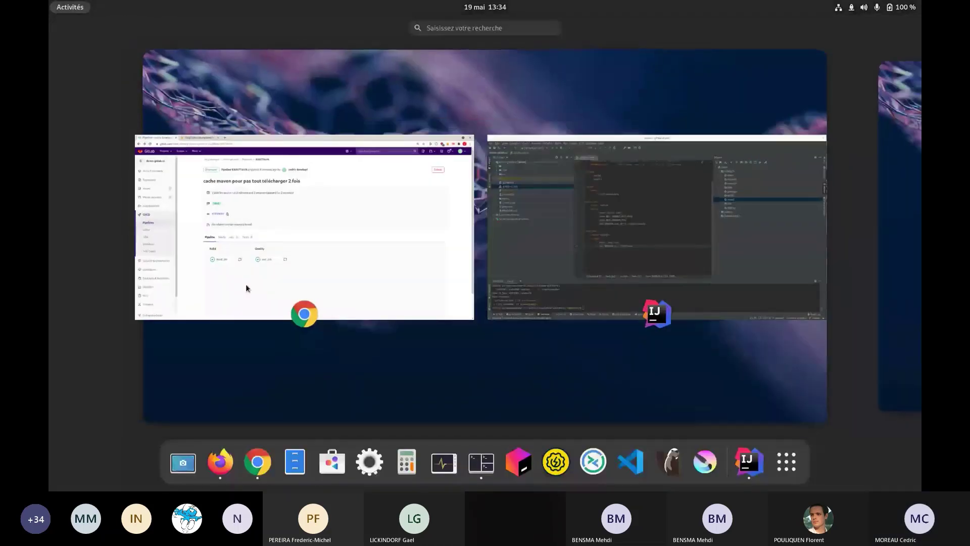
left_click(497, 263)
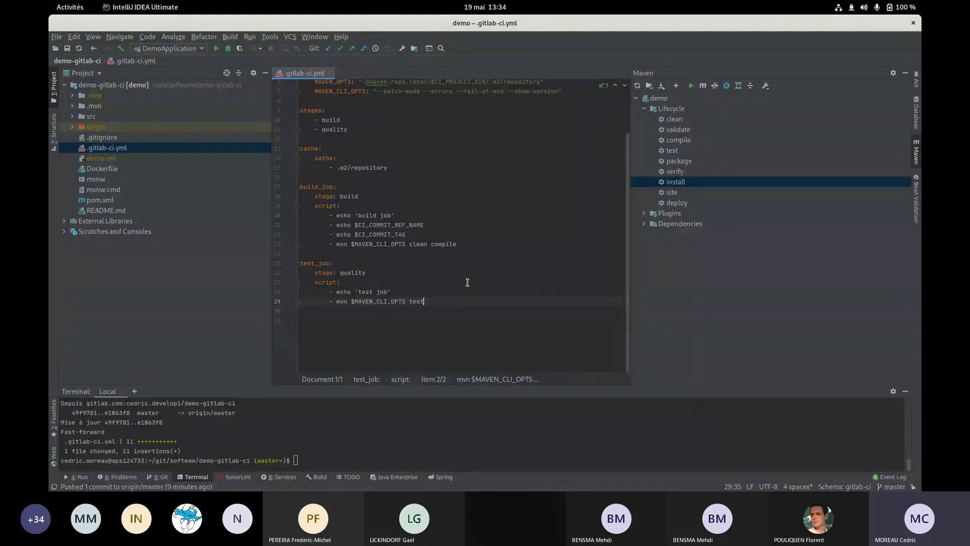
key("Return")
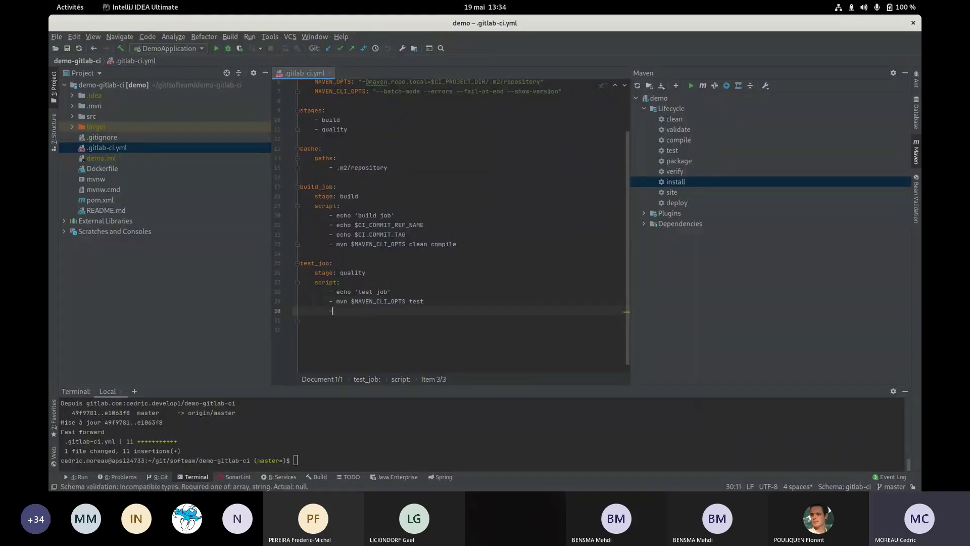
key("BackSpace")
key("BackSpace")
key("BackSpace")
key("Tab")
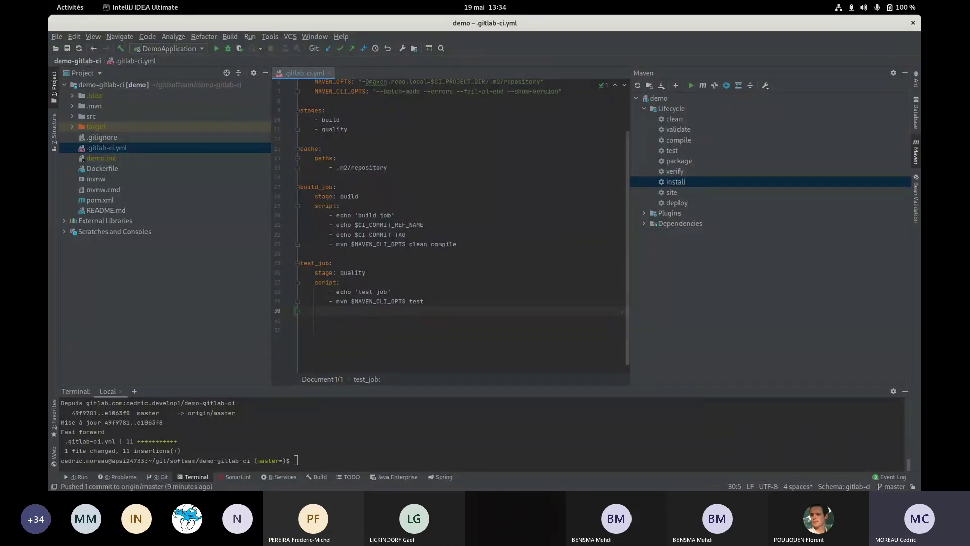
type("arti")
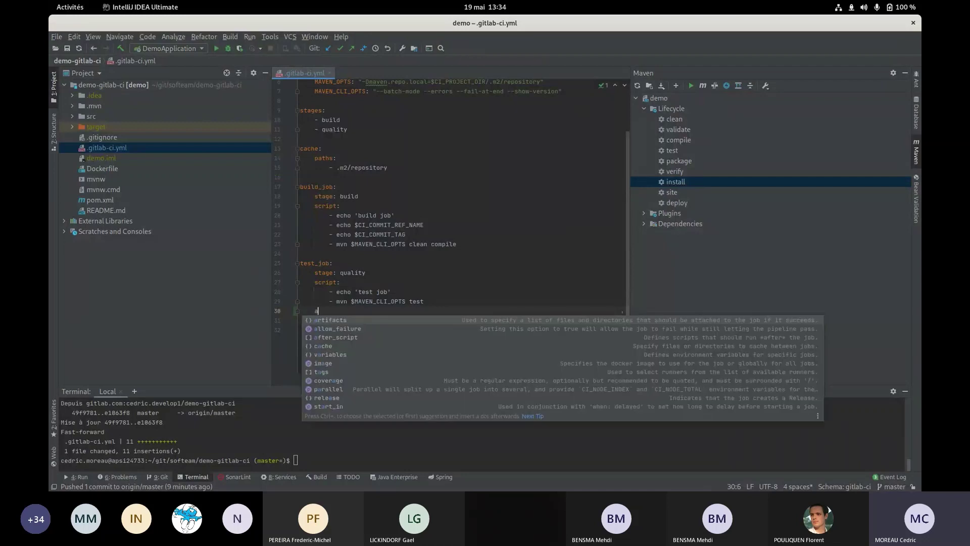
key("Return")
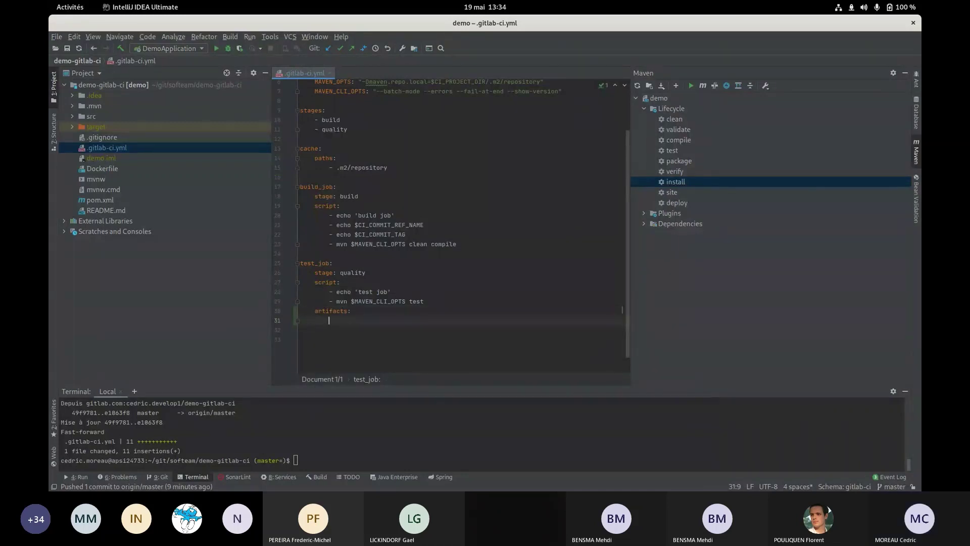
Nest a reports key with a junit key under artifacts and start a list item beneath it.
type("repo")
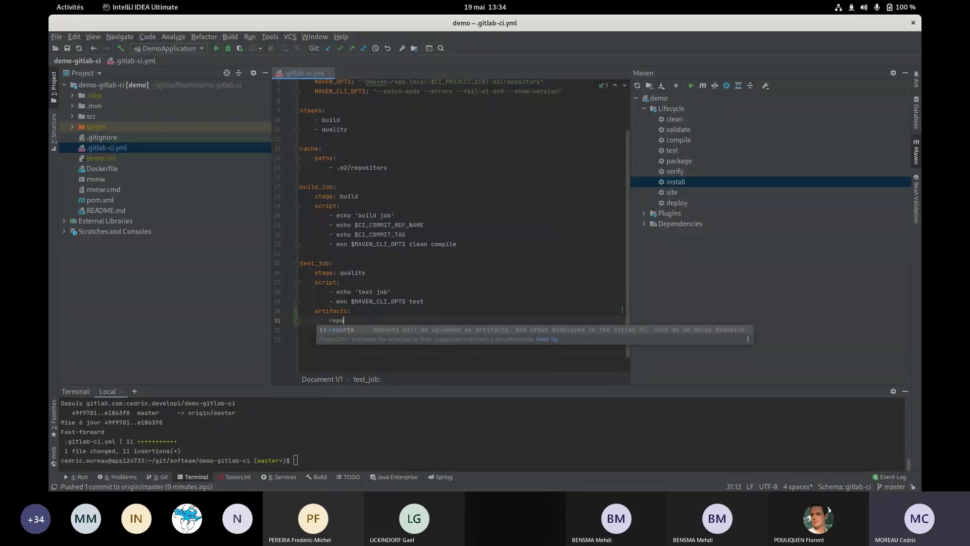
key("Return")
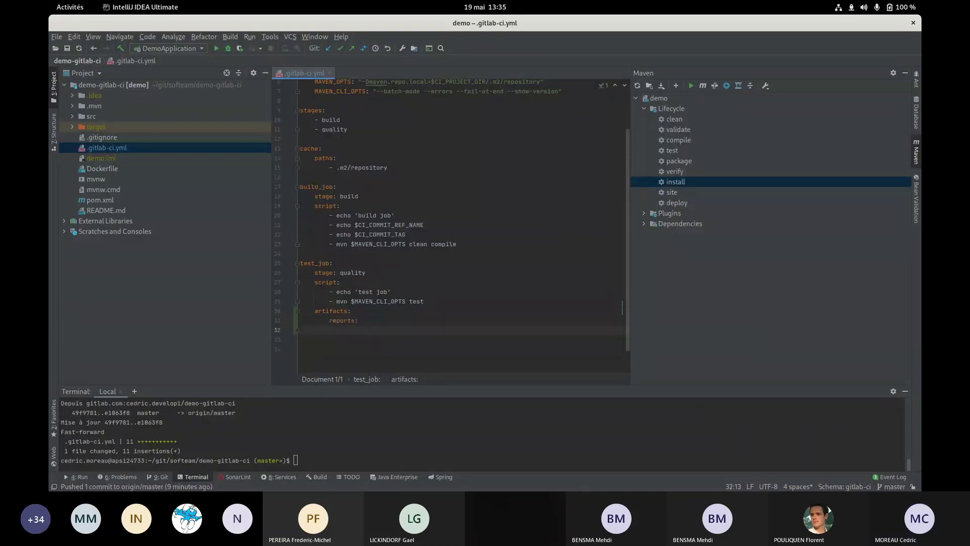
type("j")
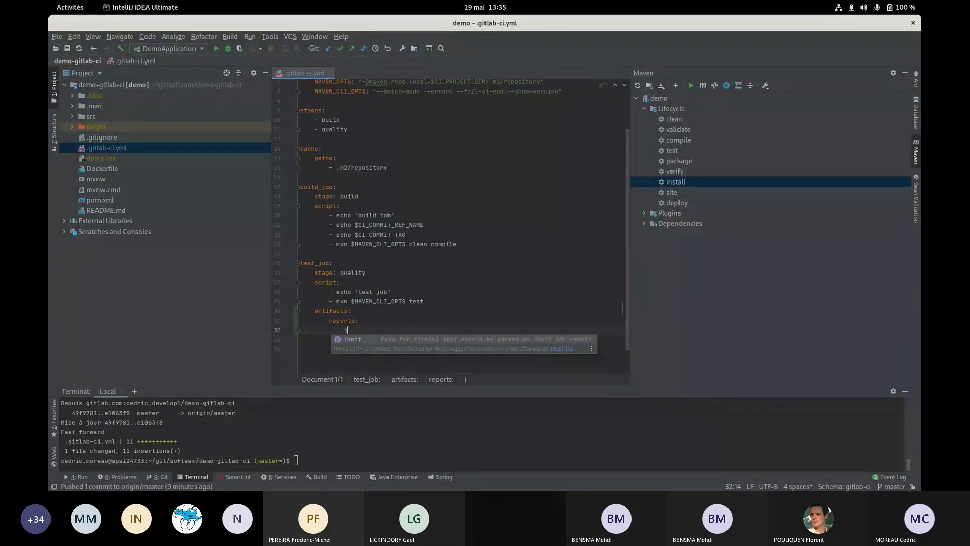
type("un")
key("Return")
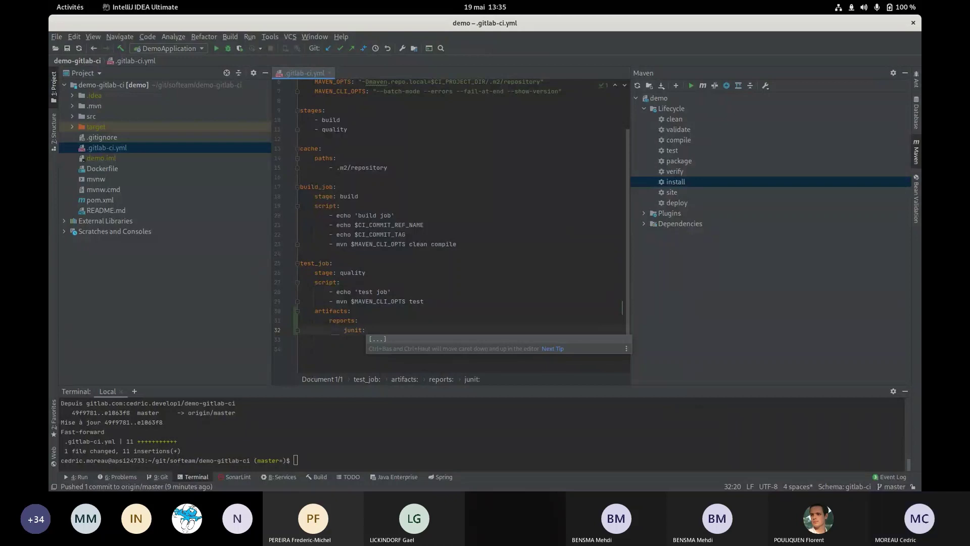
key("Return")
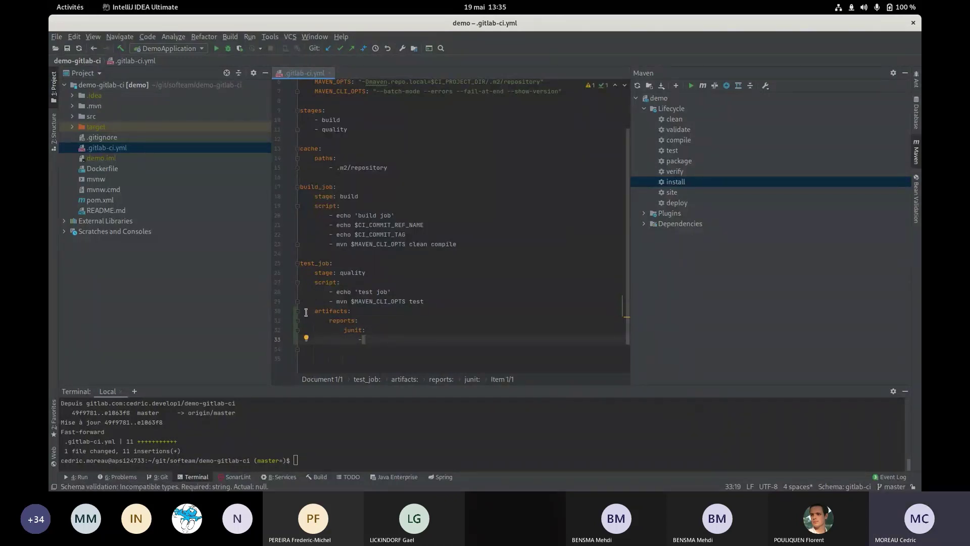
left_click_drag(306, 312, 361, 314)
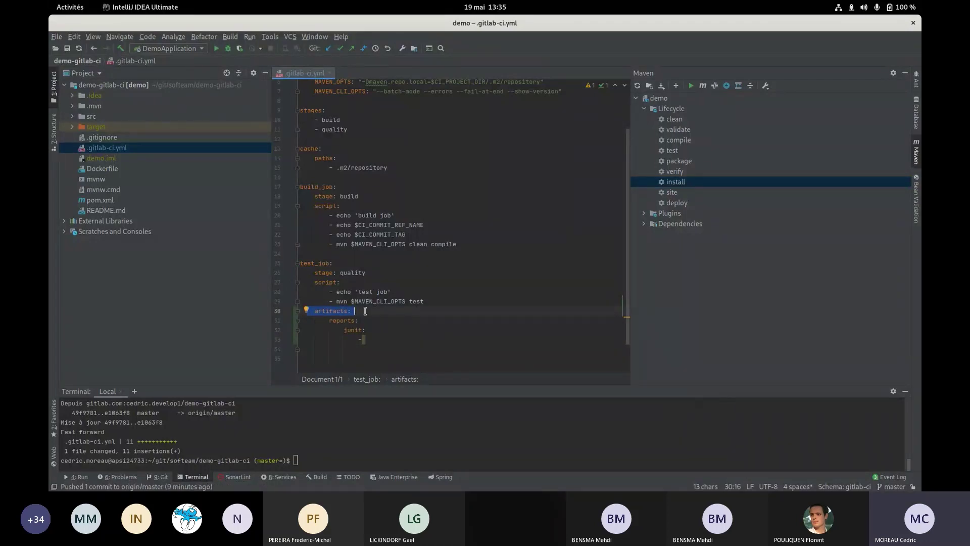
left_click(340, 313)
left_click(356, 312)
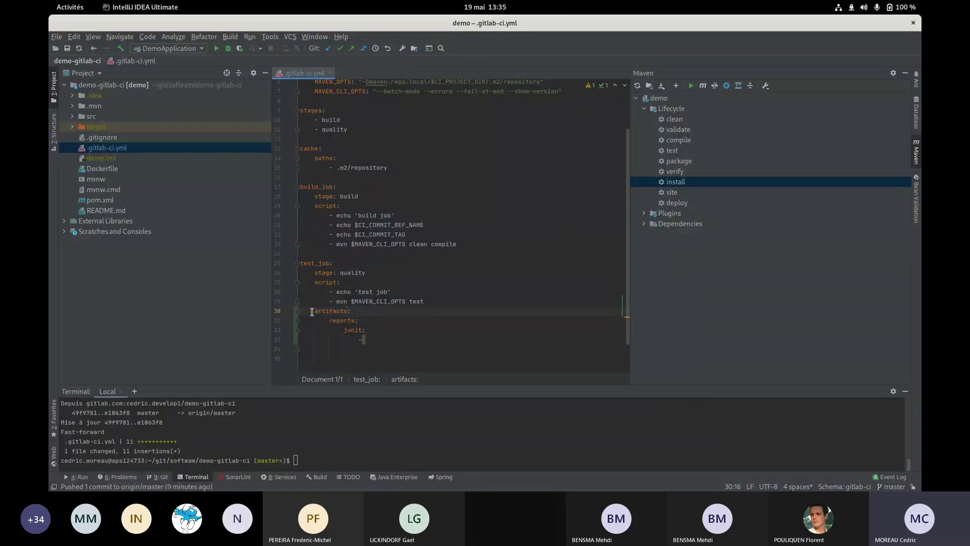
mouse_move(301, 312)
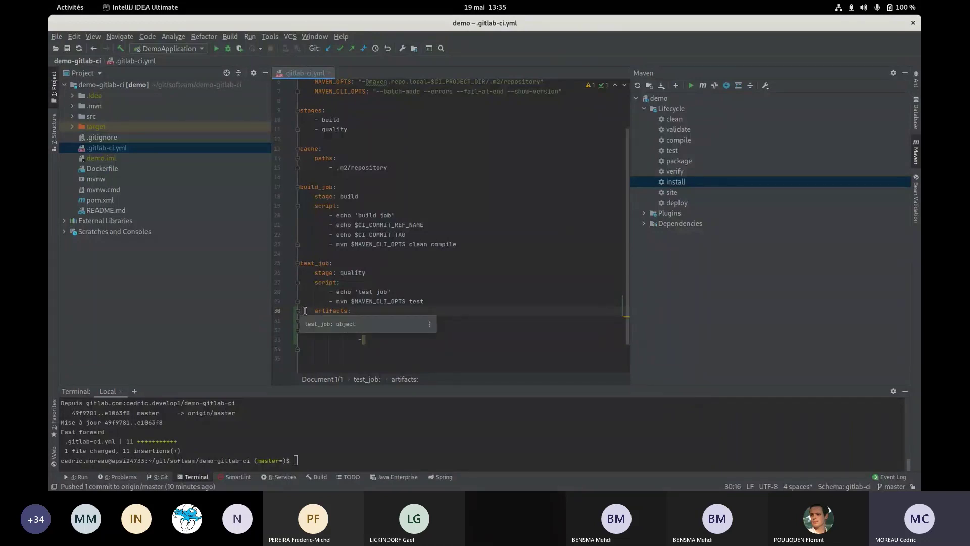
mouse_move(355, 311)
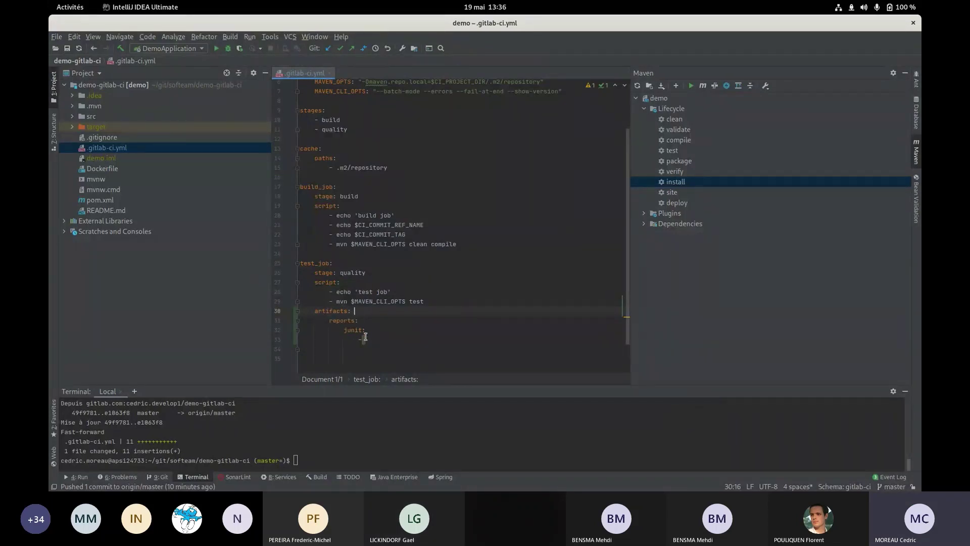
Set the junit report path to target/surefire-reports/TEST-*.xml.
left_click(366, 339)
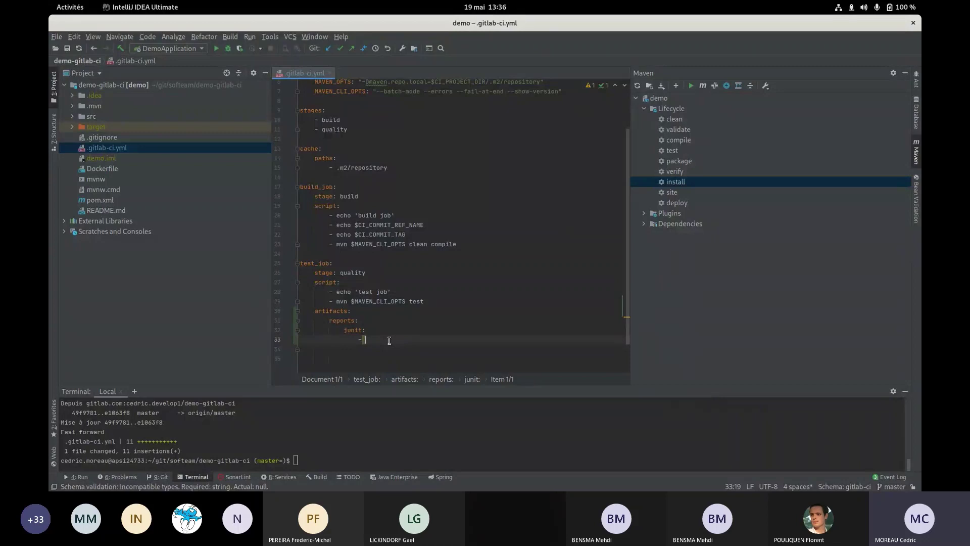
type("targ")
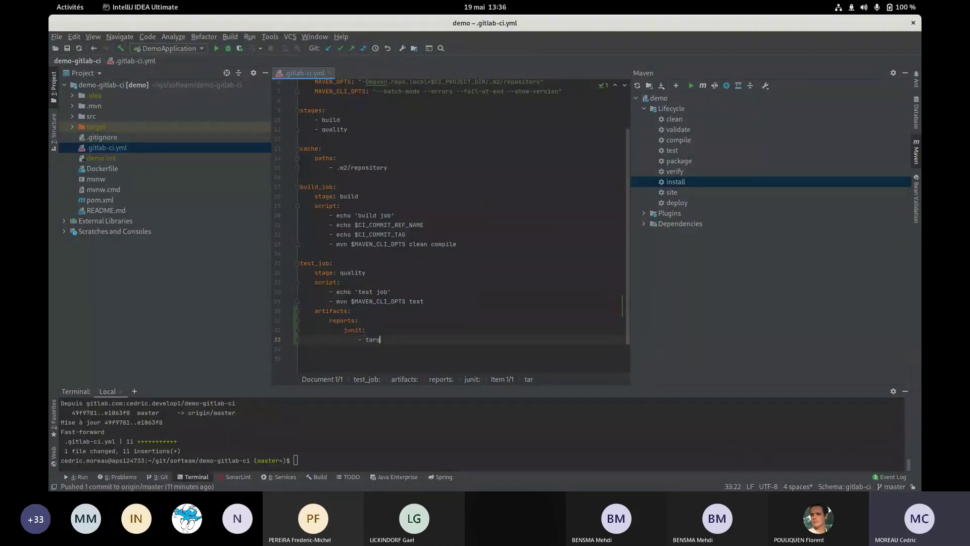
type("et/")
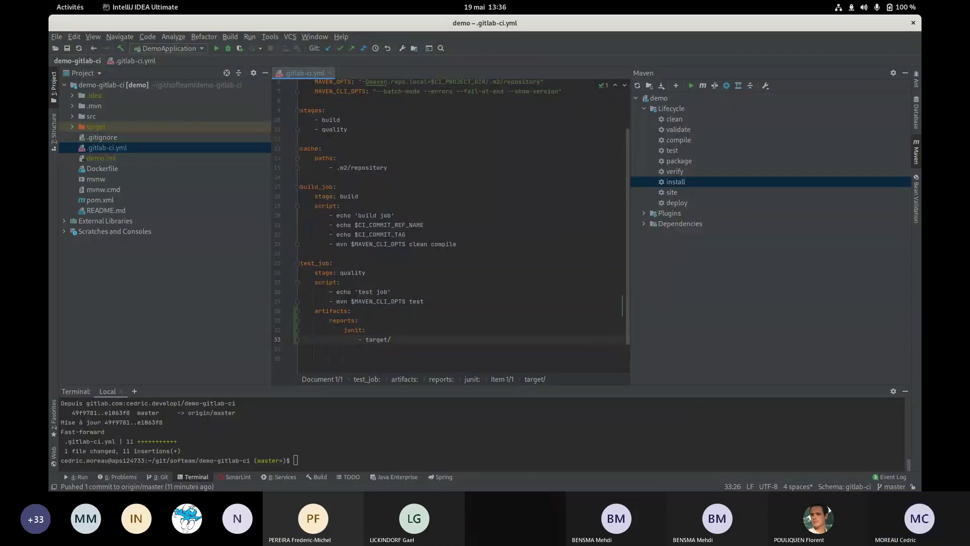
key("alt+Tab")
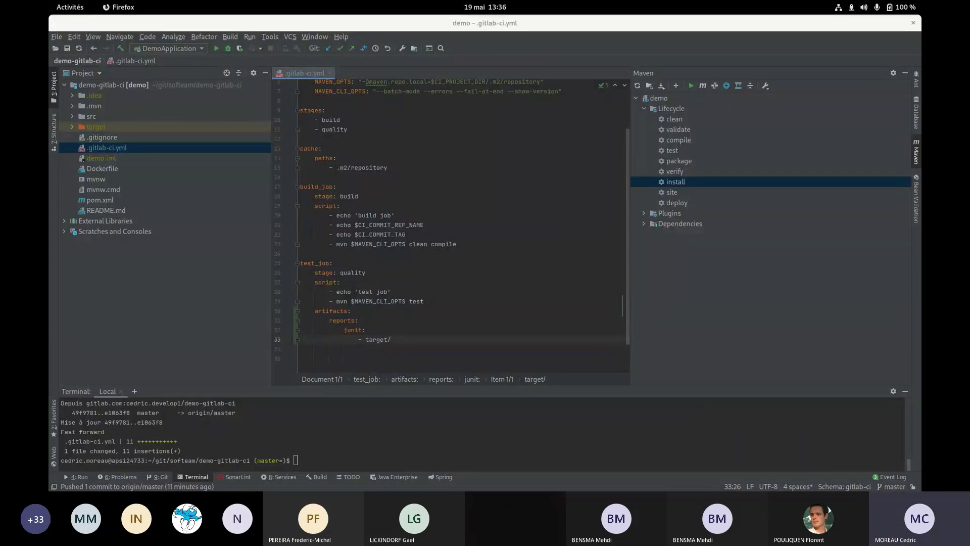
left_click(419, 337)
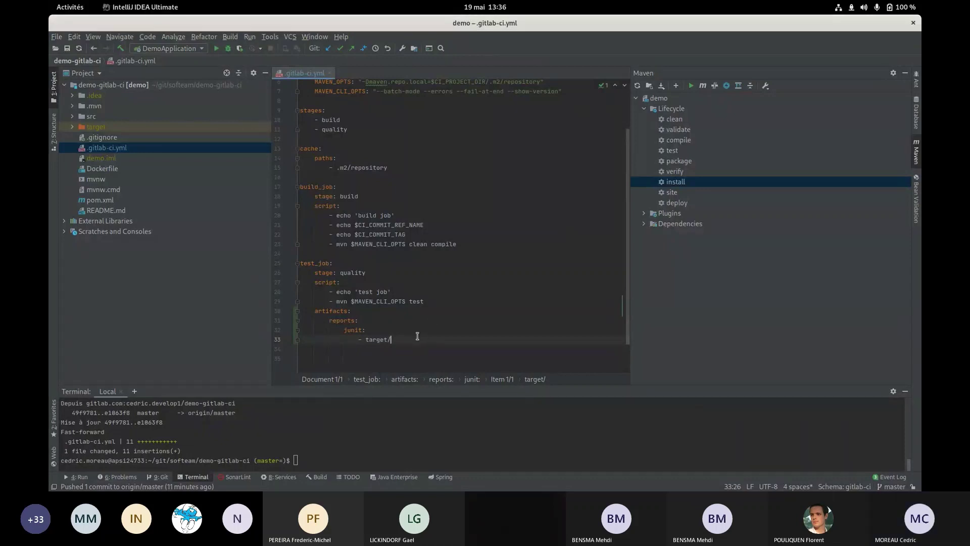
type("surefire-reports/TEST-*.xml")
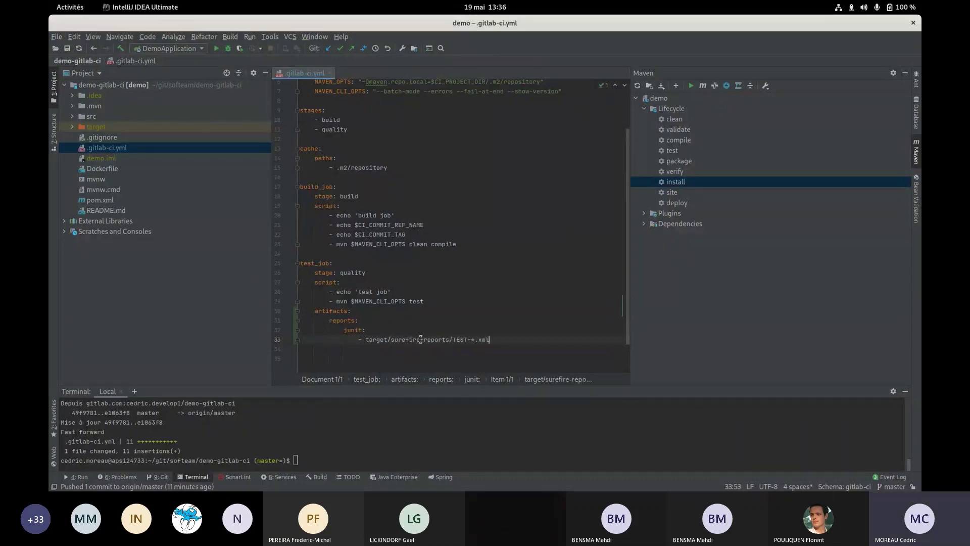
Expand the project's target and surefire-reports folders and compare the generated TEST XML file with the junit report path.
left_click(73, 128)
left_click(73, 127)
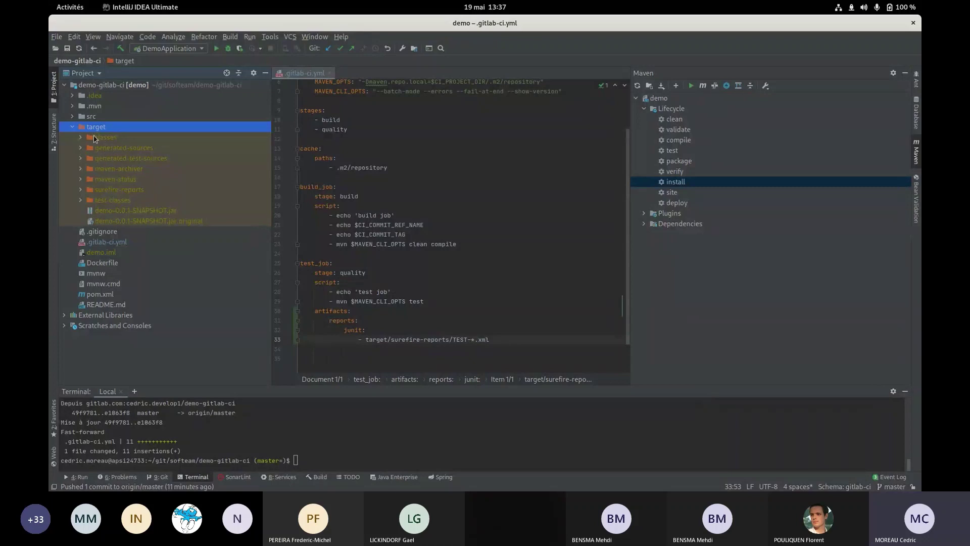
left_click(130, 212)
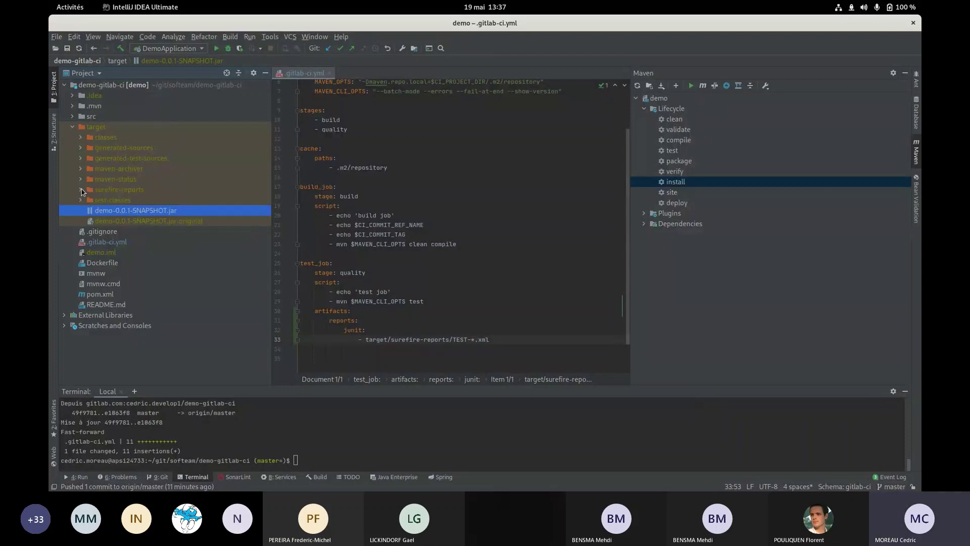
left_click(82, 190)
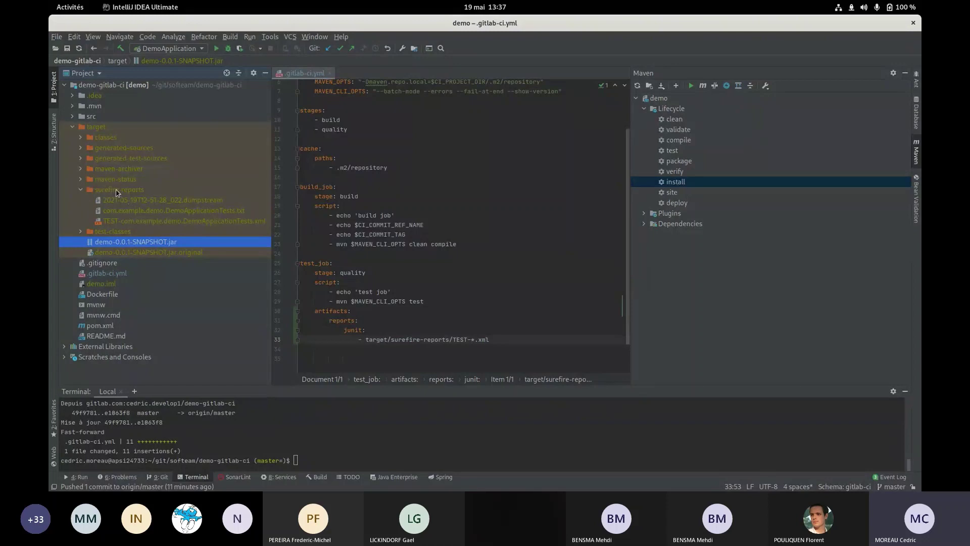
left_click(136, 221)
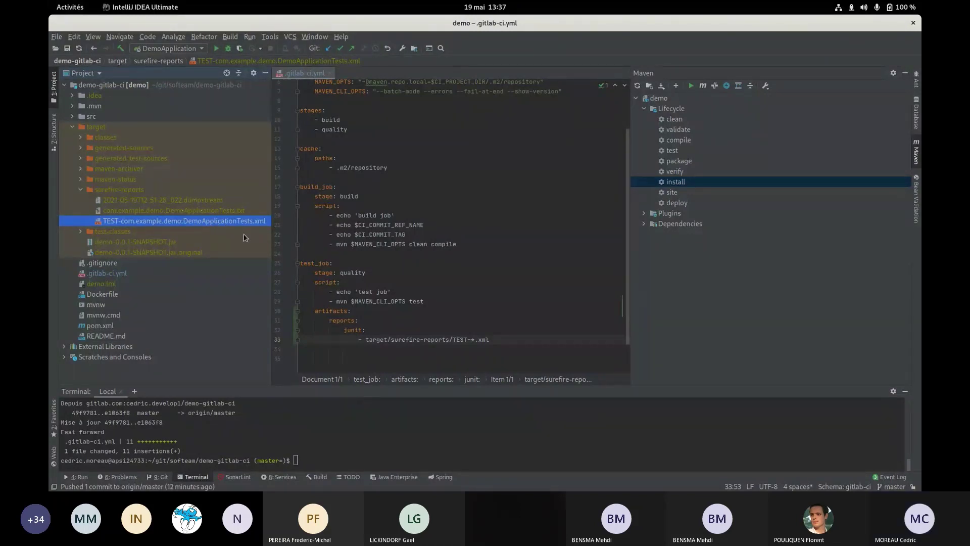
left_click(518, 341)
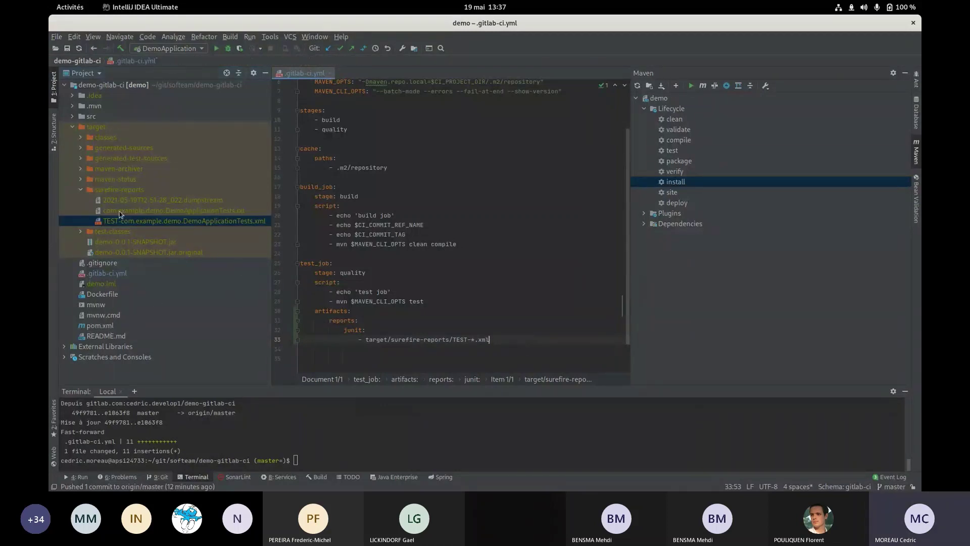
left_click(108, 193)
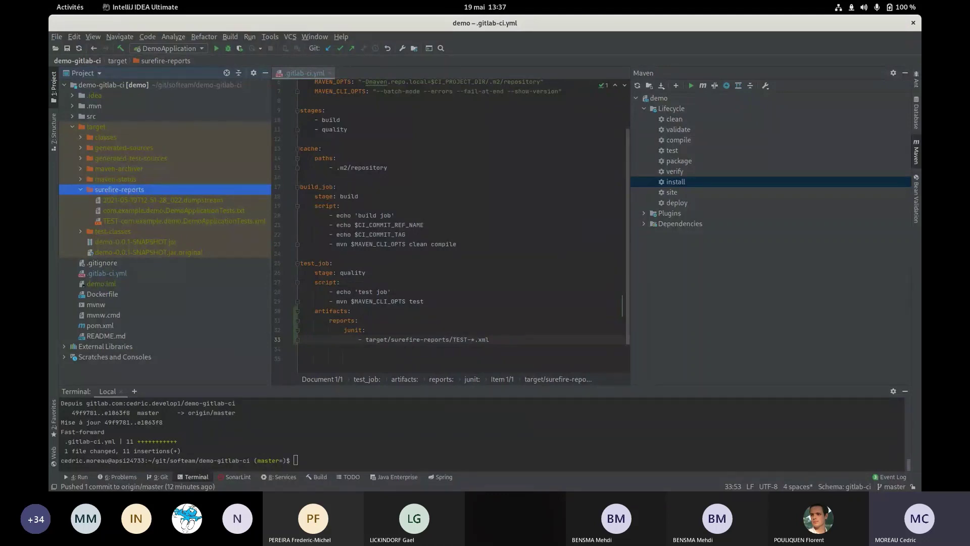
Open pom.xml and insert a commented-out maven-surefire-plugin 2.22.2 block at the start of plugins, noting it is already included in springboot.
key("alt+Tab")
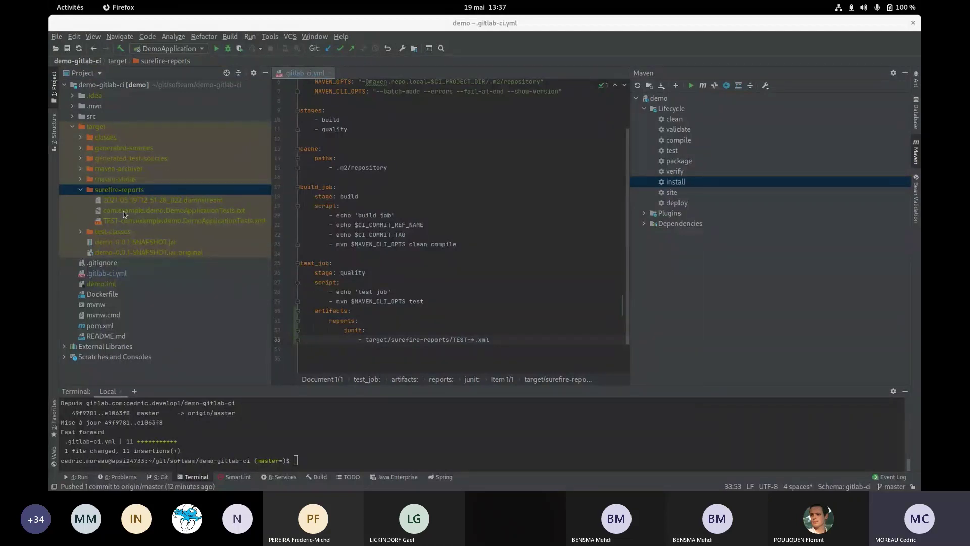
double_click(96, 326)
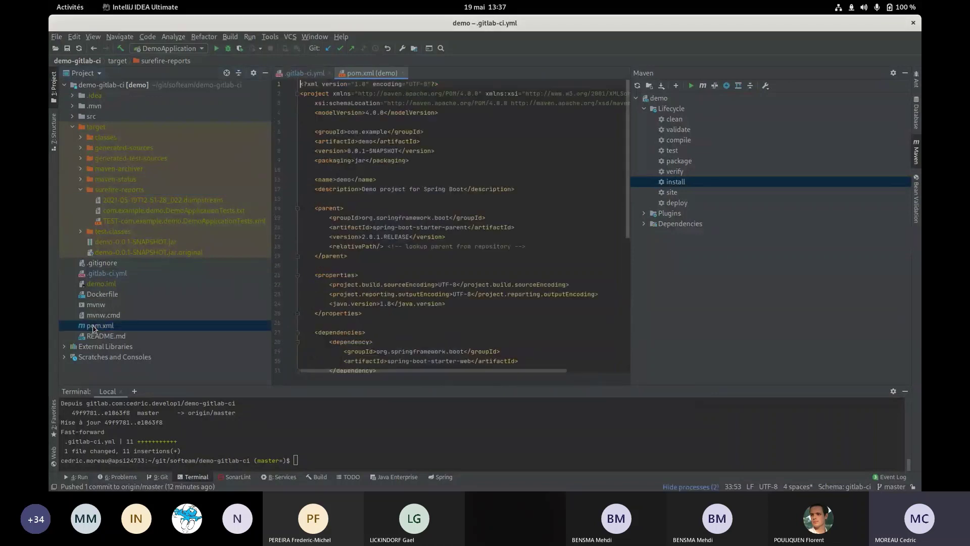
scroll(428, 218, "down", 9)
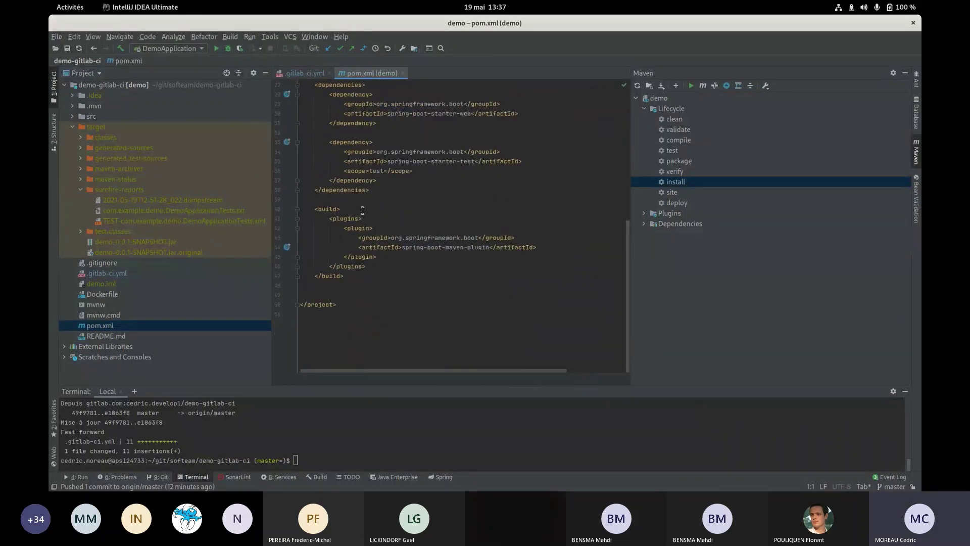
left_click(380, 215)
type("<!-- déjà inclus dans springboot (parent > maven-failsafe-plugin) <plugin>     <artifactId>maven-surefire-plugin</artifactId>     <version>2.22.2</version> </plugin> -->")
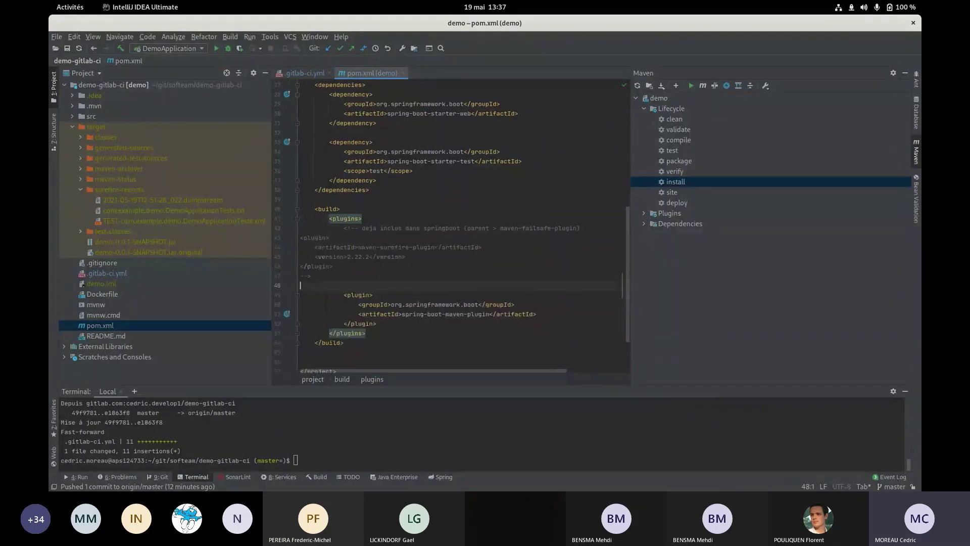
Uncomment the maven-surefire-plugin block in pom.xml by deleting its comment markers and the note about springboot.
left_click(327, 273)
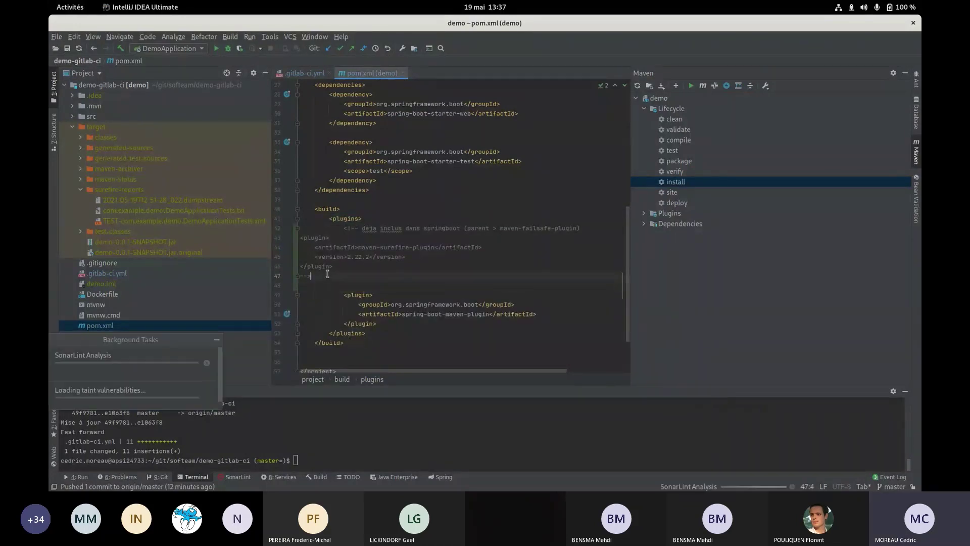
key("BackSpace")
key("BackSpace")
key("BackSpace")
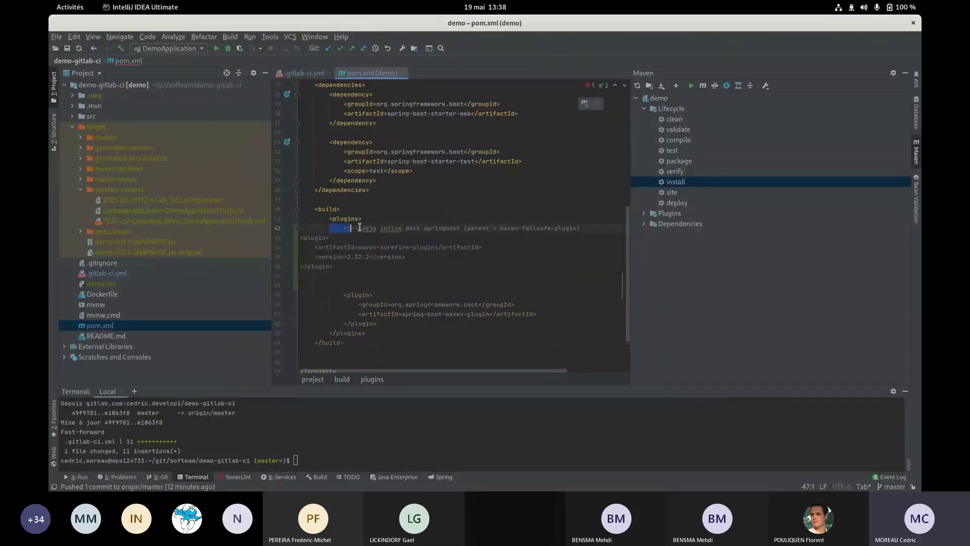
left_click_drag(329, 228, 585, 228)
key("BackSpace")
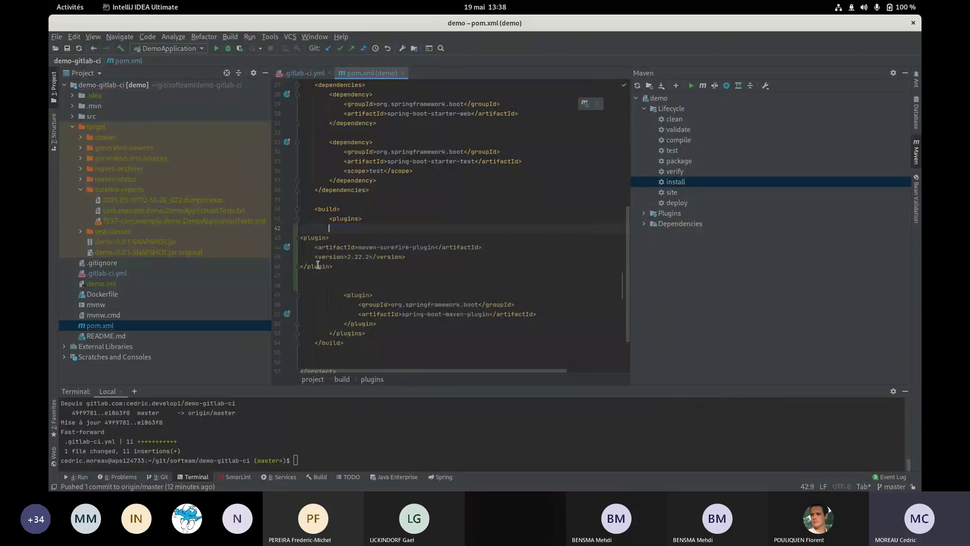
Indent the maven-surefire-plugin block to line up with the other entry under plugins.
left_click_drag(333, 266, 256, 237)
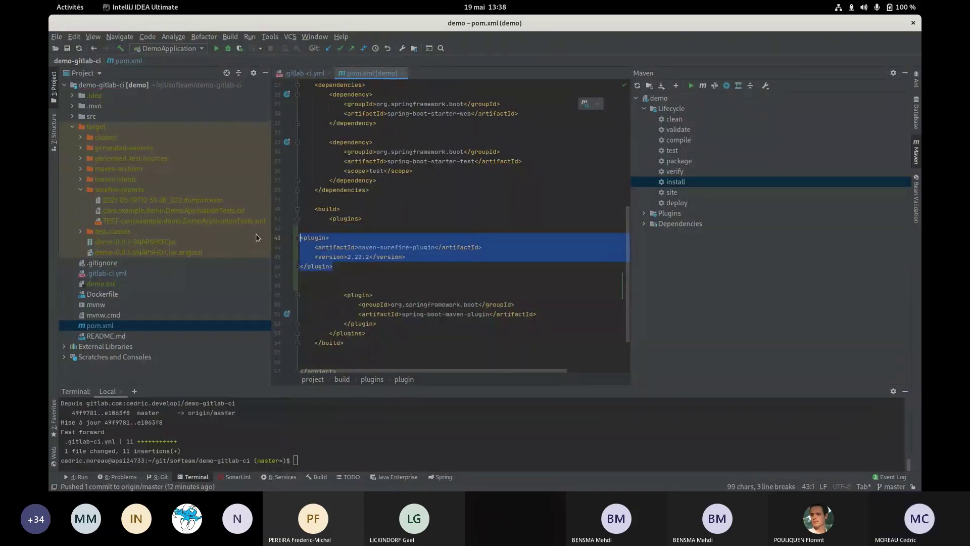
key("Tab")
key("Tab")
key("Tab")
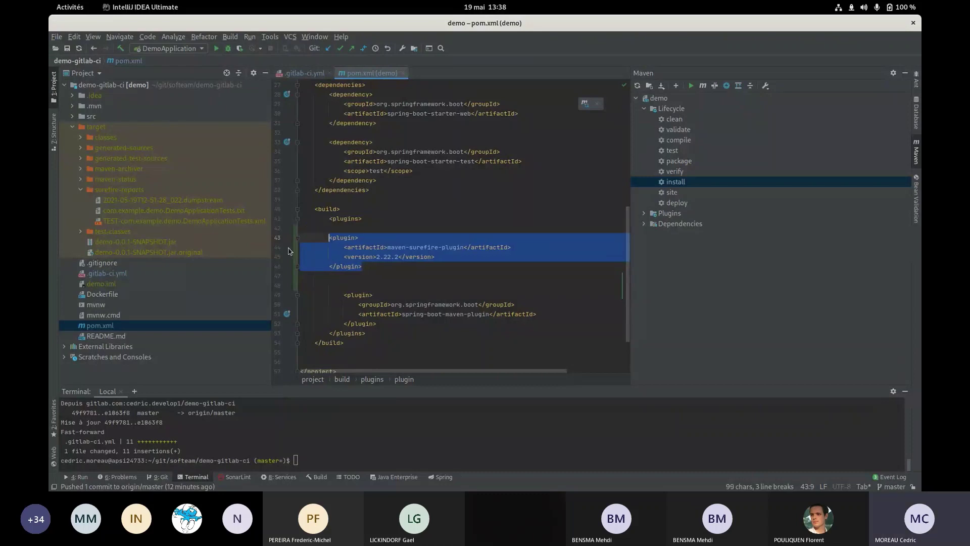
left_click(393, 247)
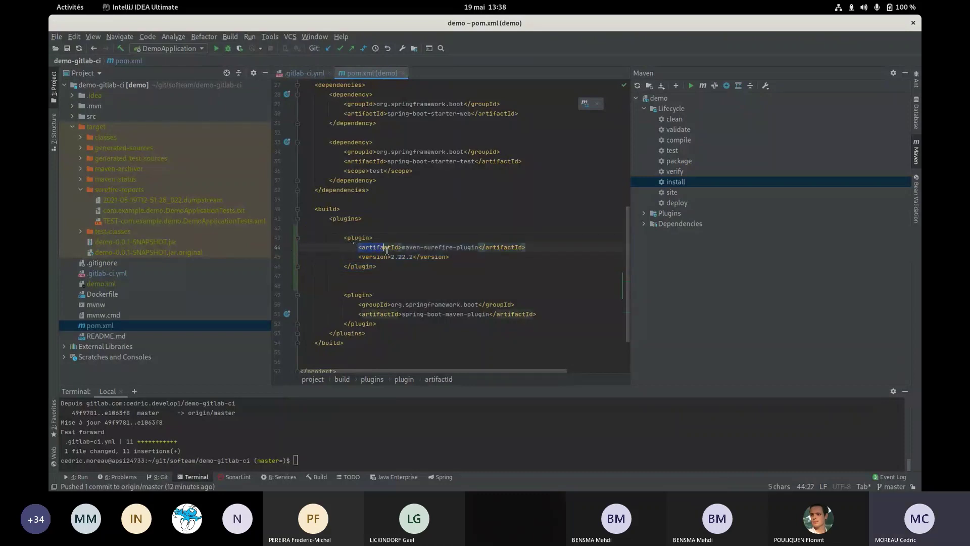
left_click_drag(358, 247, 493, 261)
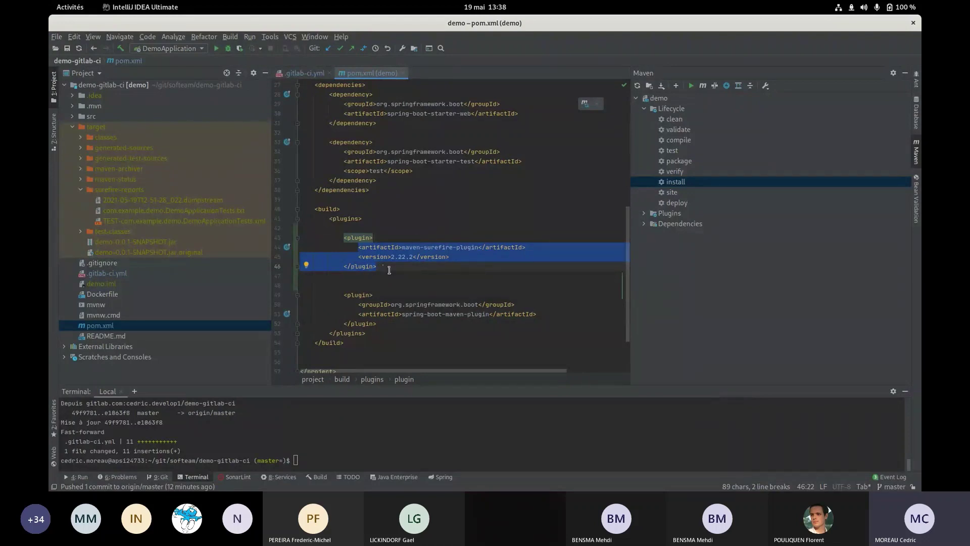
Delete the whole maven-surefire-plugin block and its extra blank lines, leaving only spring-boot-maven-plugin under plugins.
left_click_drag(388, 270, 227, 235)
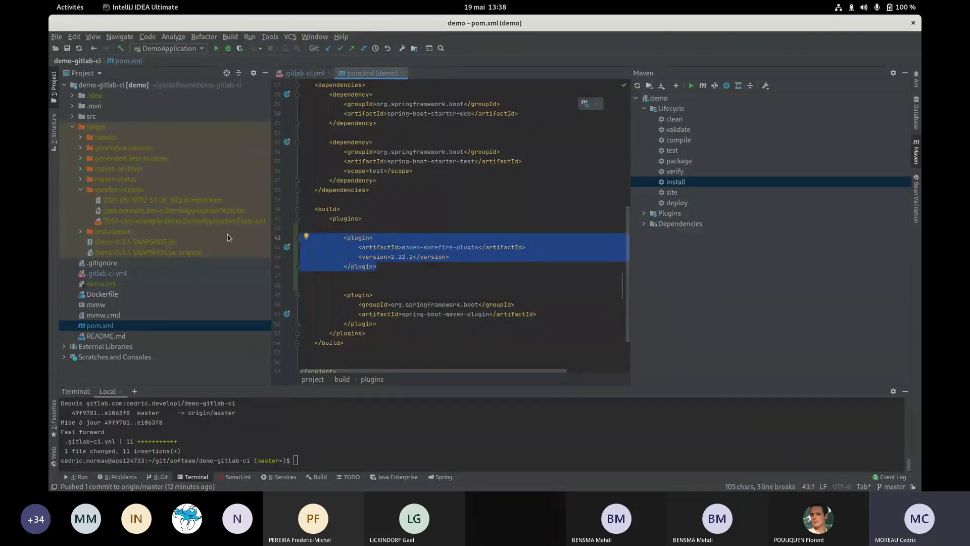
key("Delete")
key("Delete")
key("Delete")
key("Delete")
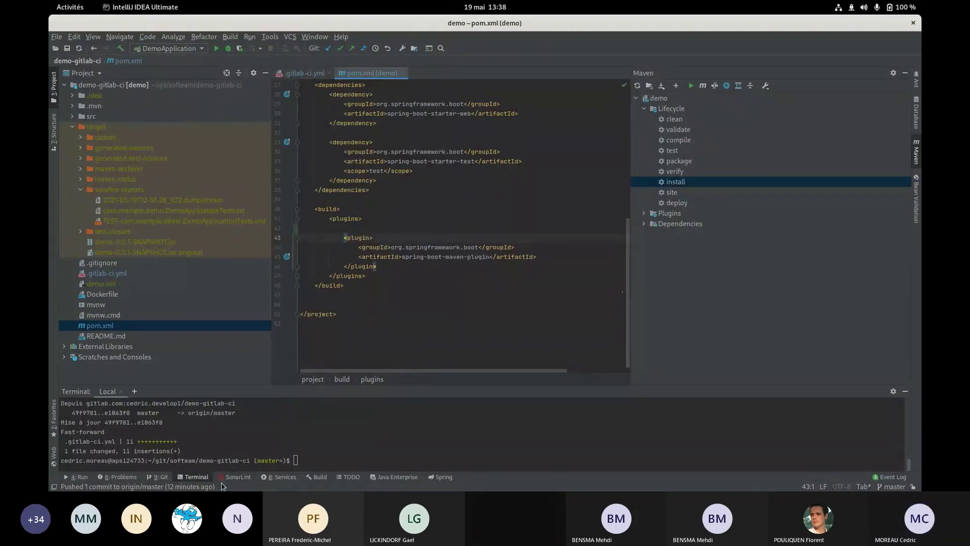
left_click(429, 302)
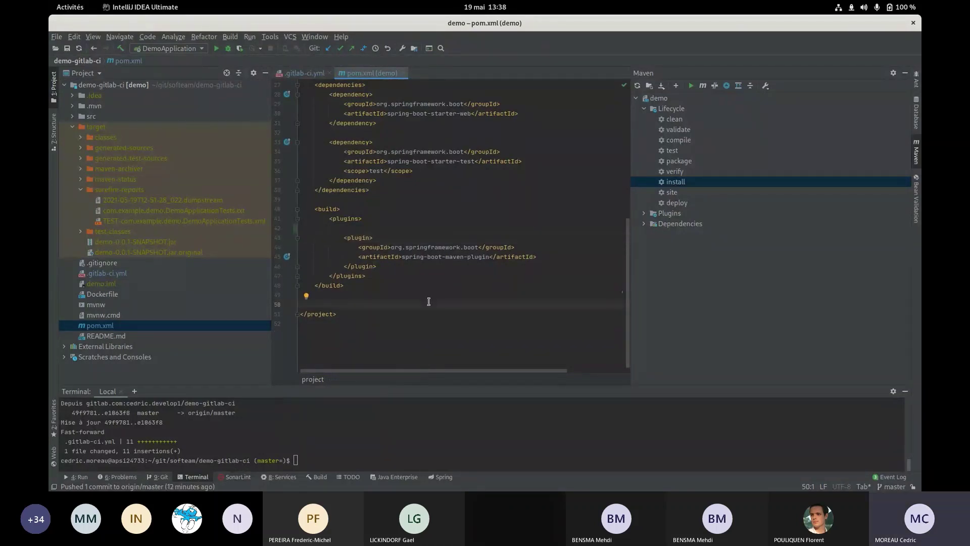
Commit .gitlab-ci.yml and pom.xml with the message "ajout rapport junit" and push the commit to origin/master.
key("ctrl+k")
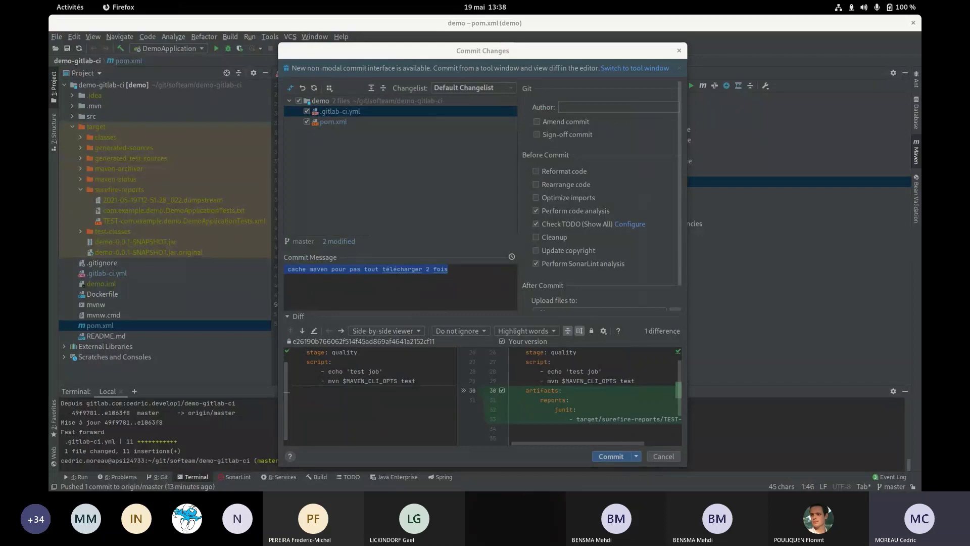
key("alt+Tab")
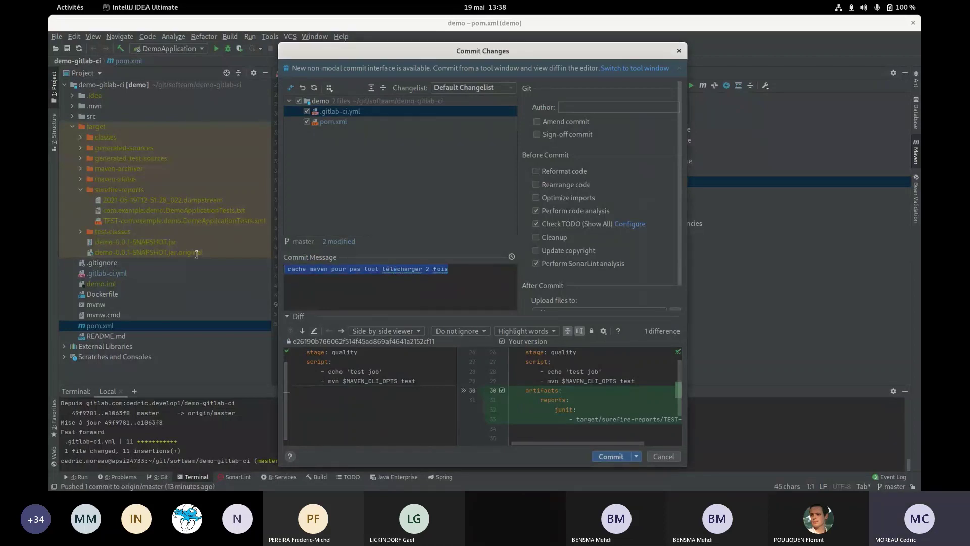
type("ajout rapport junit")
left_click(639, 458)
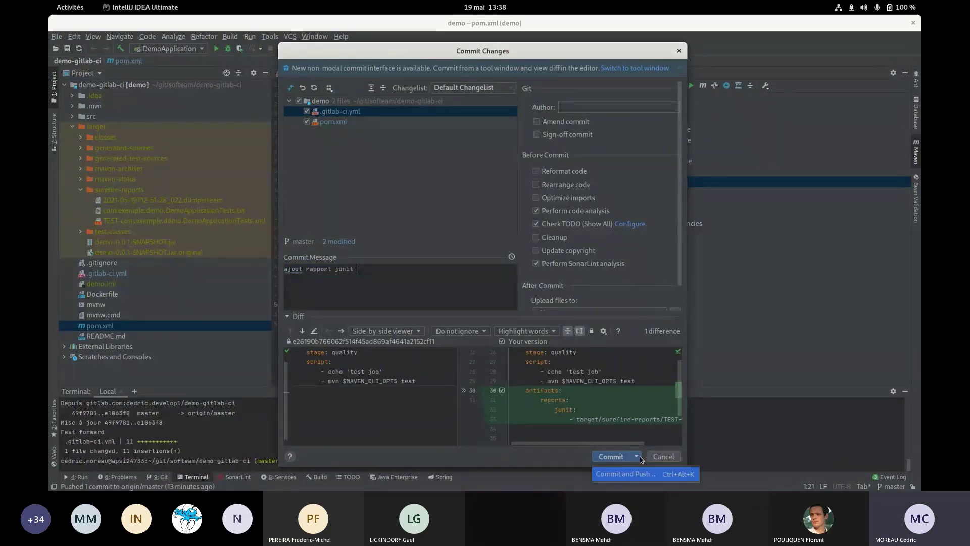
left_click(627, 474)
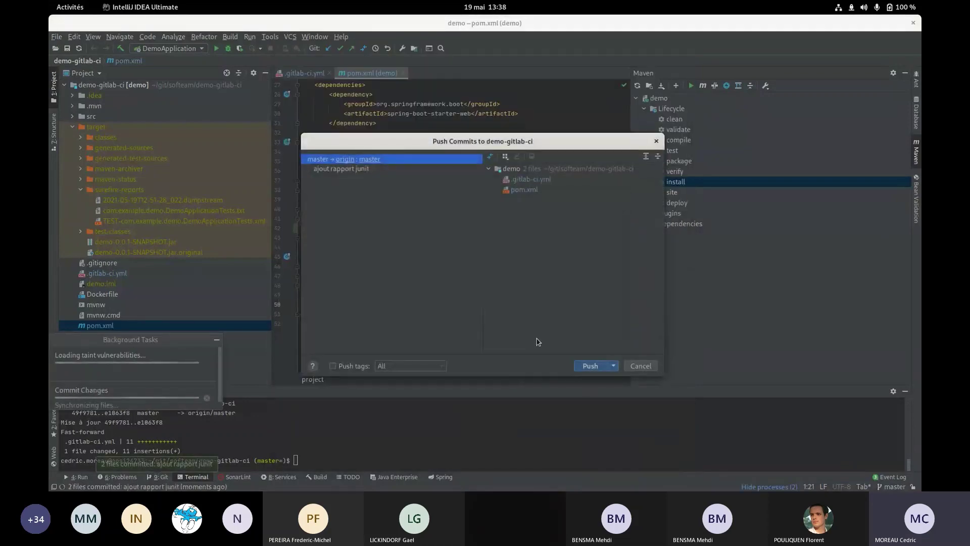
left_click(589, 366)
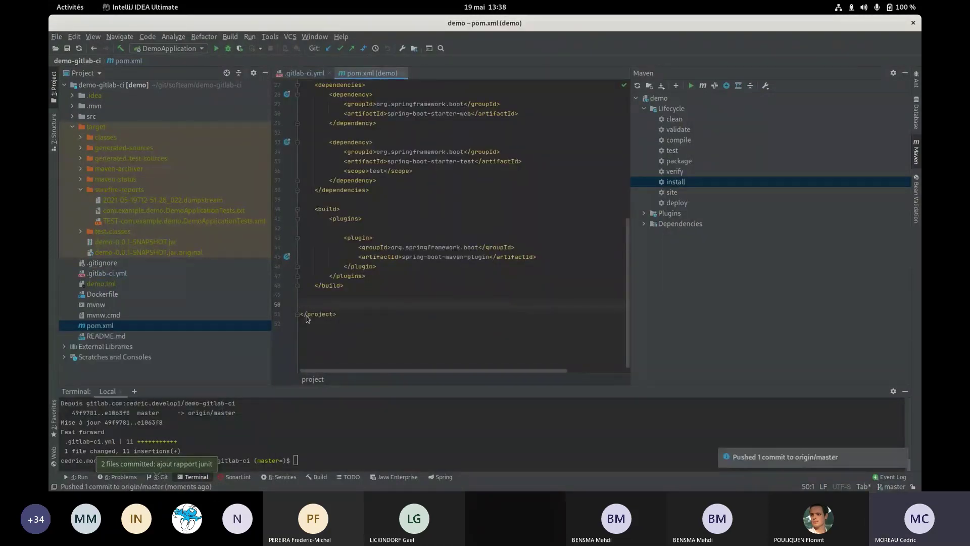
Switch to GitLab in Chrome and open the build_job log of the pipeline for the "ajout rapport junit" commit.
key("super")
left_click(312, 289)
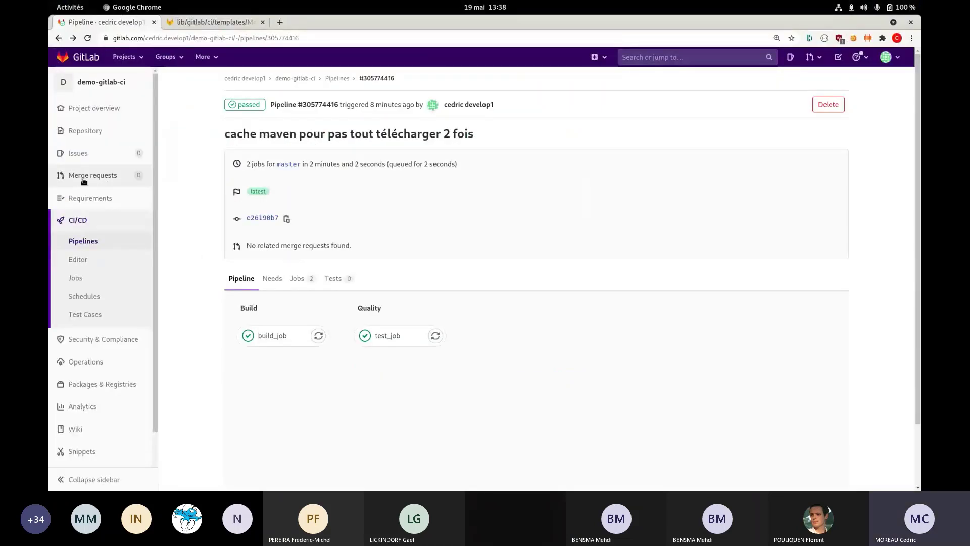
left_click(79, 241)
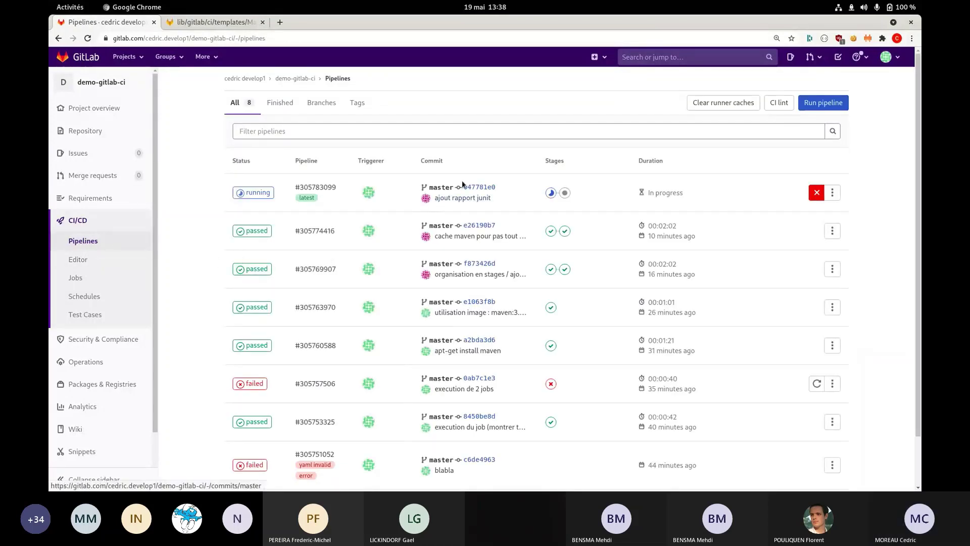
left_click(550, 192)
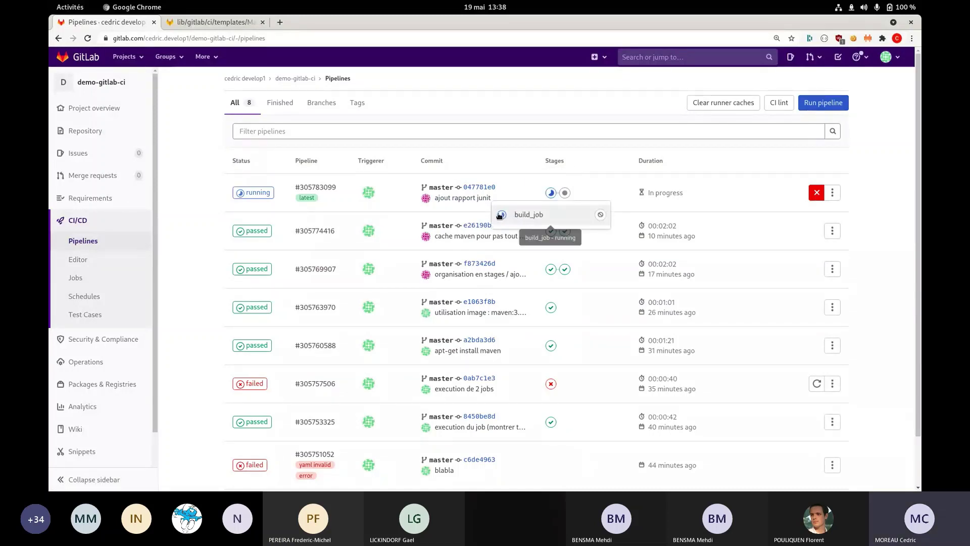
left_click(501, 216)
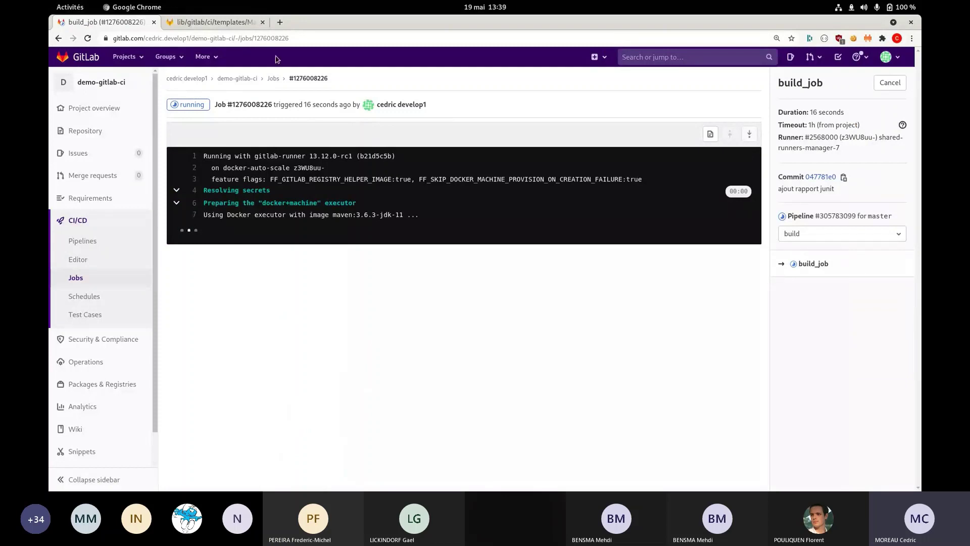
Return from the Maven template to the GitLab CI/CD docs and open the Unit test reports page under Testing.
left_click(223, 23)
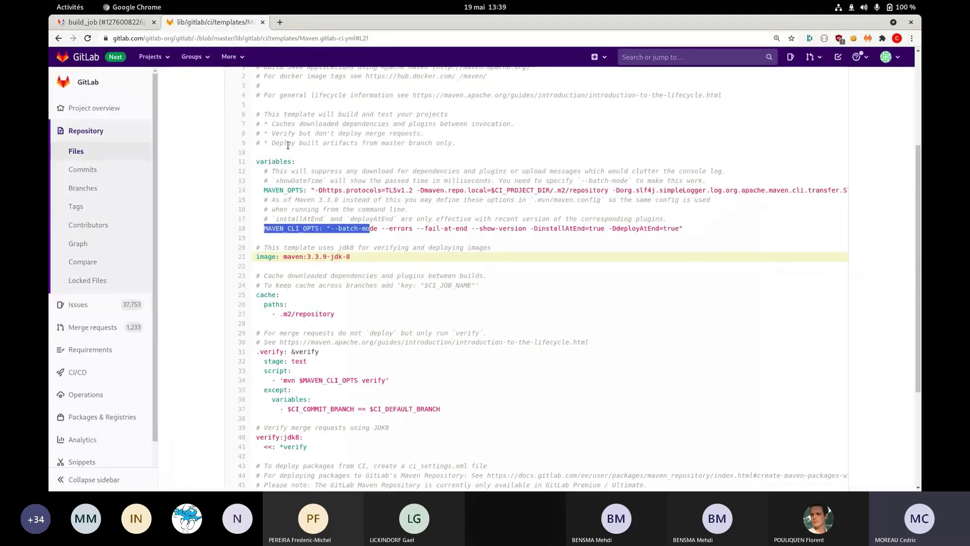
scroll(288, 145, "down", 2)
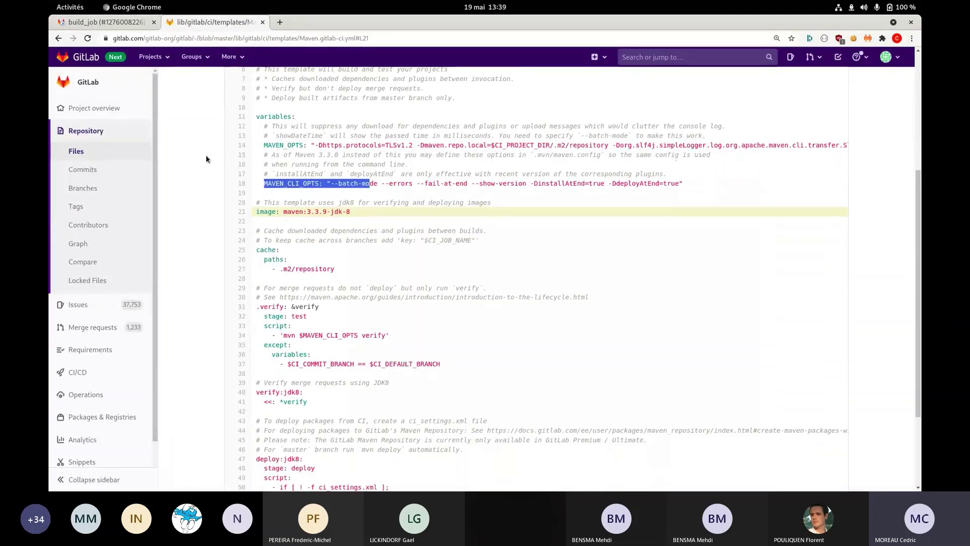
left_click(58, 39)
left_click(59, 39)
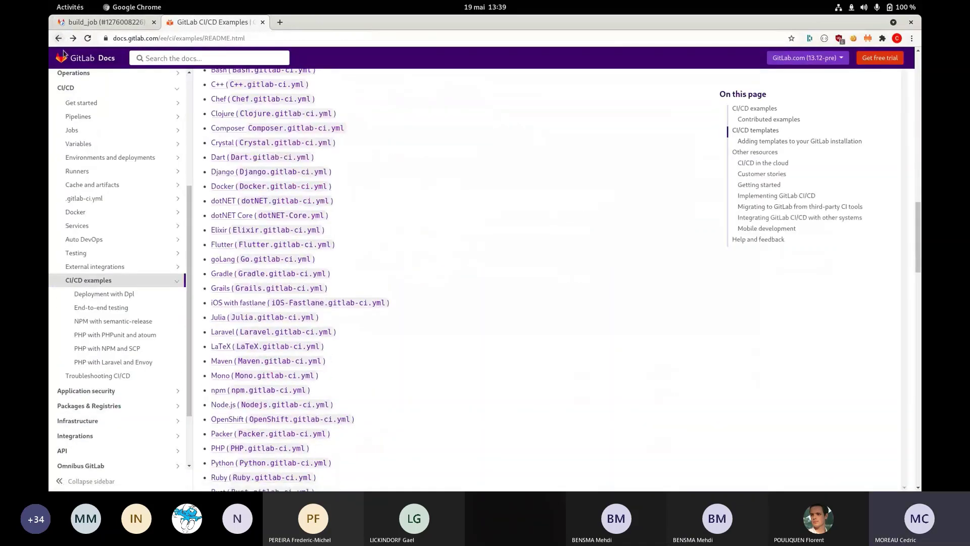
left_click(97, 281)
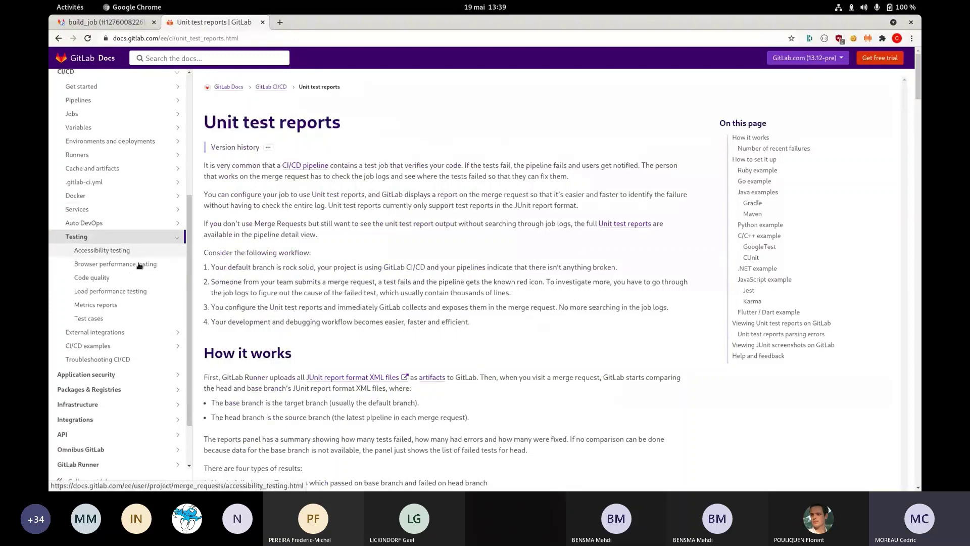
scroll(140, 265, "down", 1)
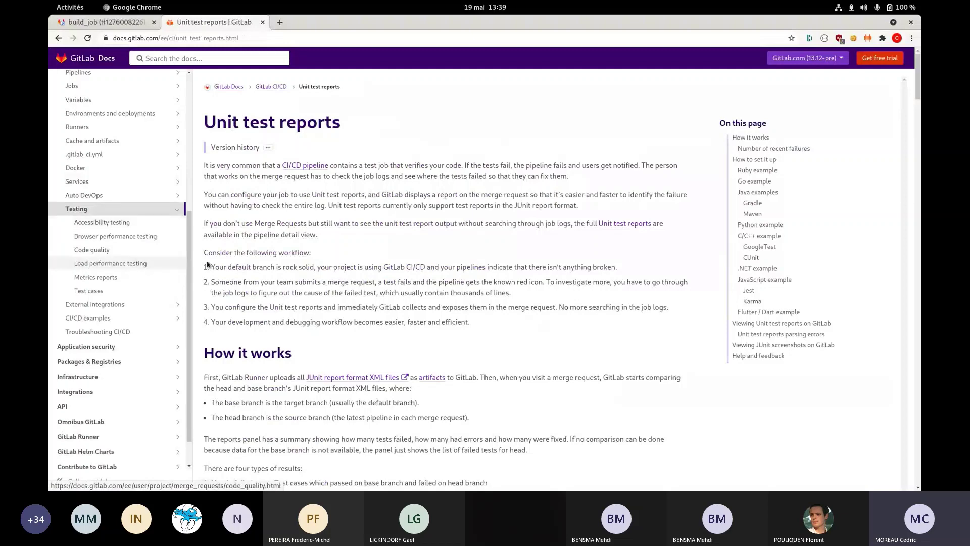
Find the Maven example among the Java examples and examine its artifacts block with the surefire and failsafe junit report paths.
scroll(207, 264, "down", 10)
scroll(209, 174, "down", 3)
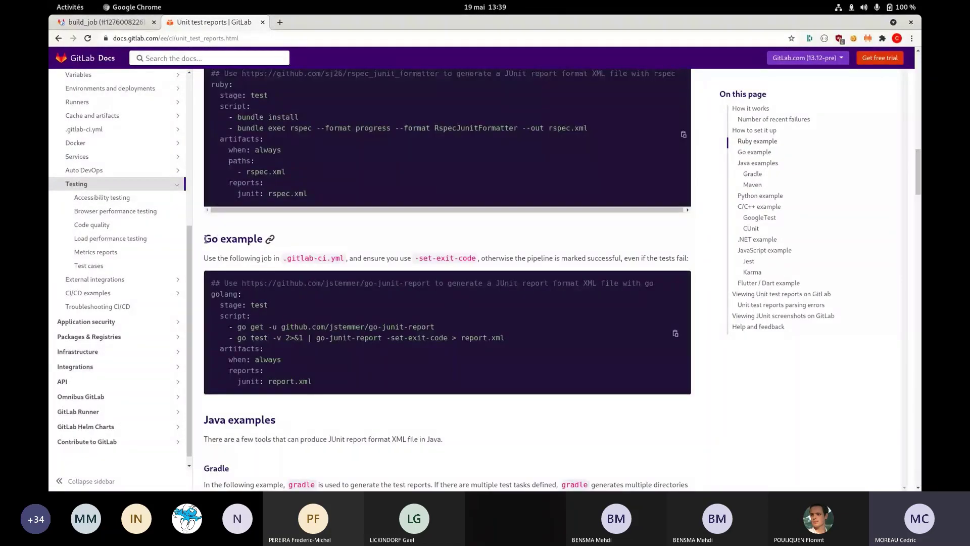
left_click_drag(204, 238, 257, 240)
scroll(231, 245, "down", 3)
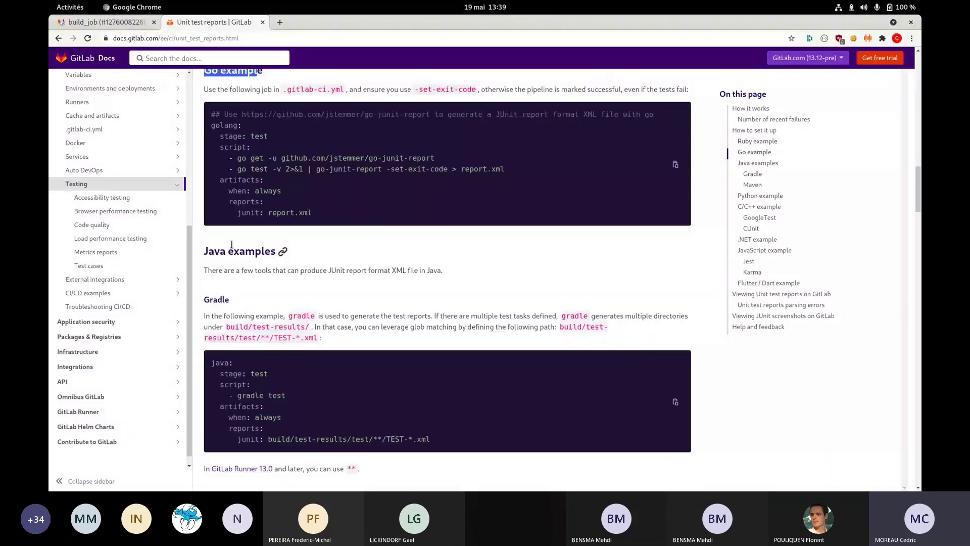
scroll(231, 244, "down", 1)
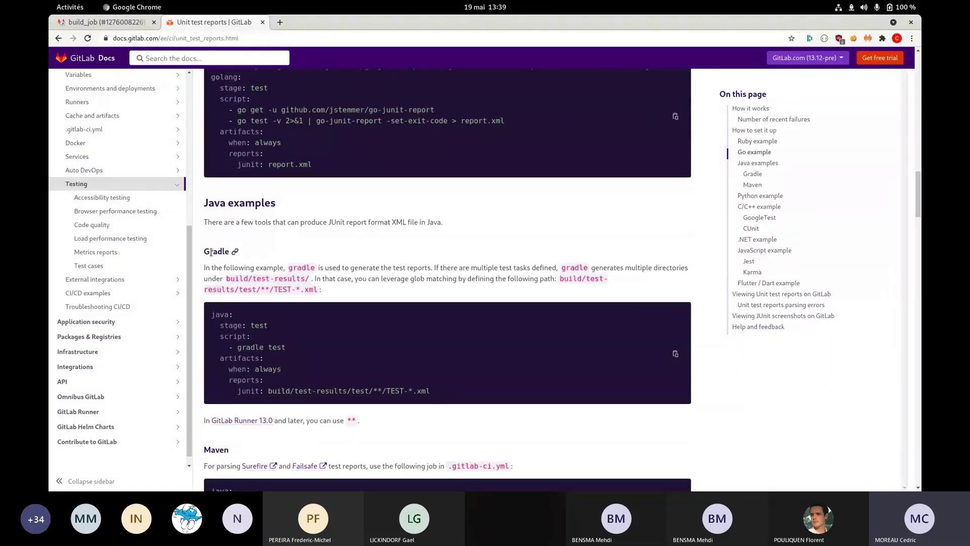
scroll(211, 253, "down", 3)
scroll(233, 274, "down", 1)
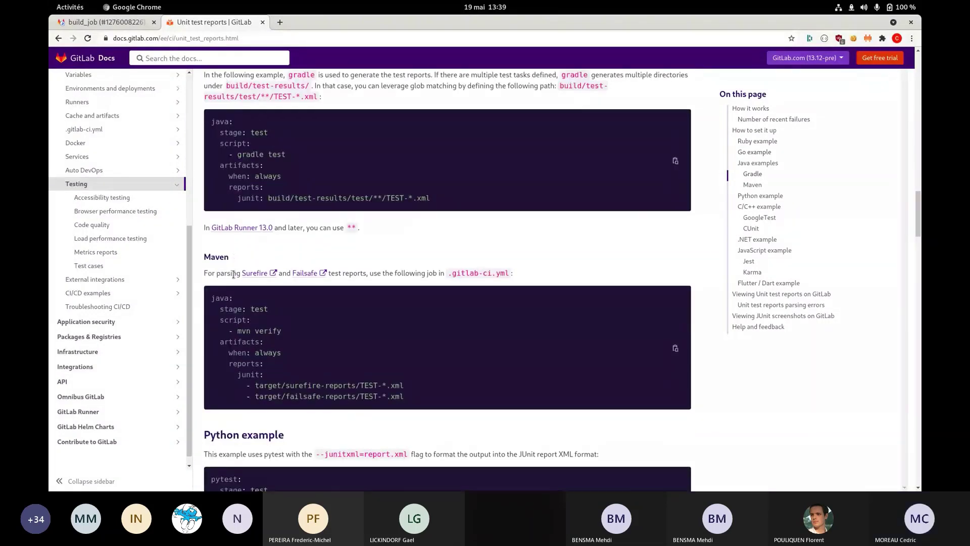
scroll(247, 263, "down", 2)
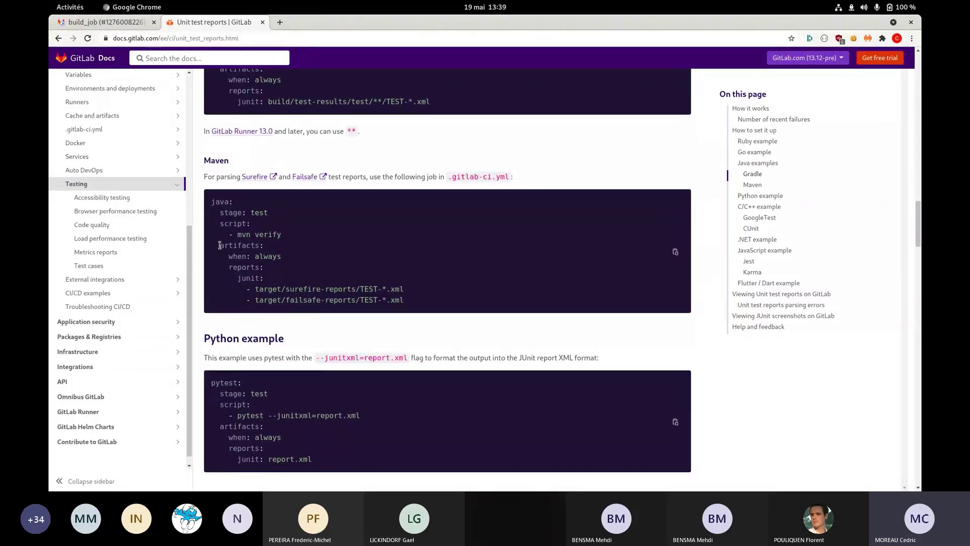
left_click_drag(220, 246, 403, 289)
left_click(406, 304)
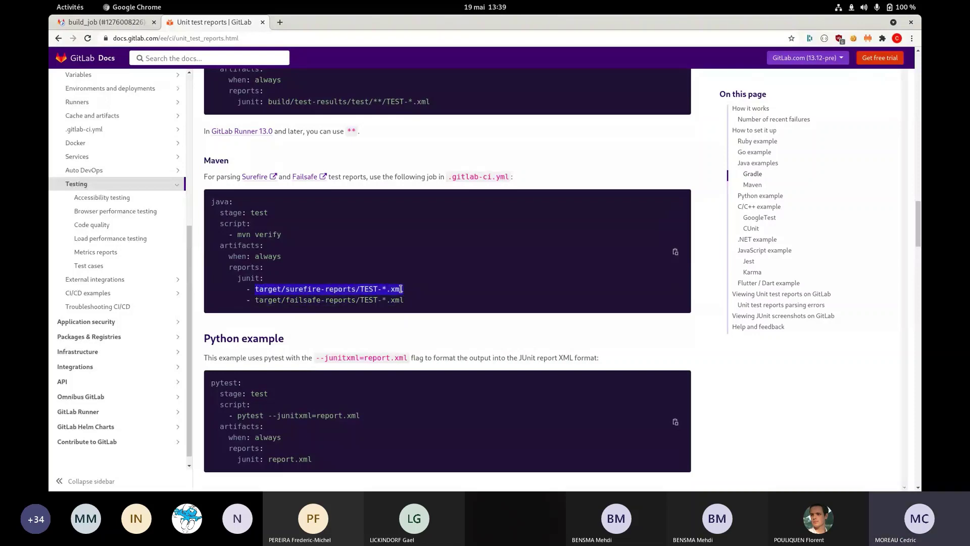
Browse the remaining language examples and examine how Viewing Unit test reports on GitLab presents the pipeline's Tests summary.
scroll(303, 273, "down", 5)
scroll(270, 261, "down", 10)
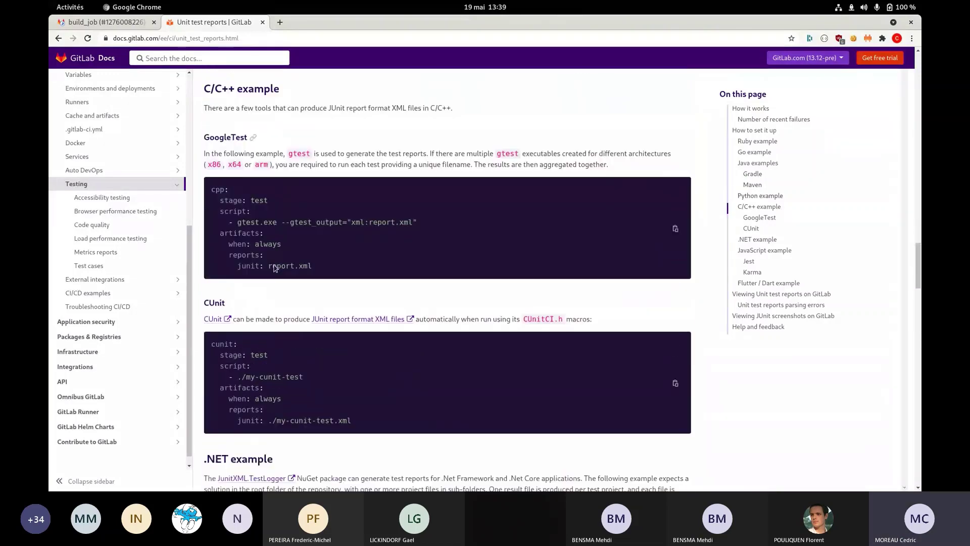
scroll(369, 280, "down", 10)
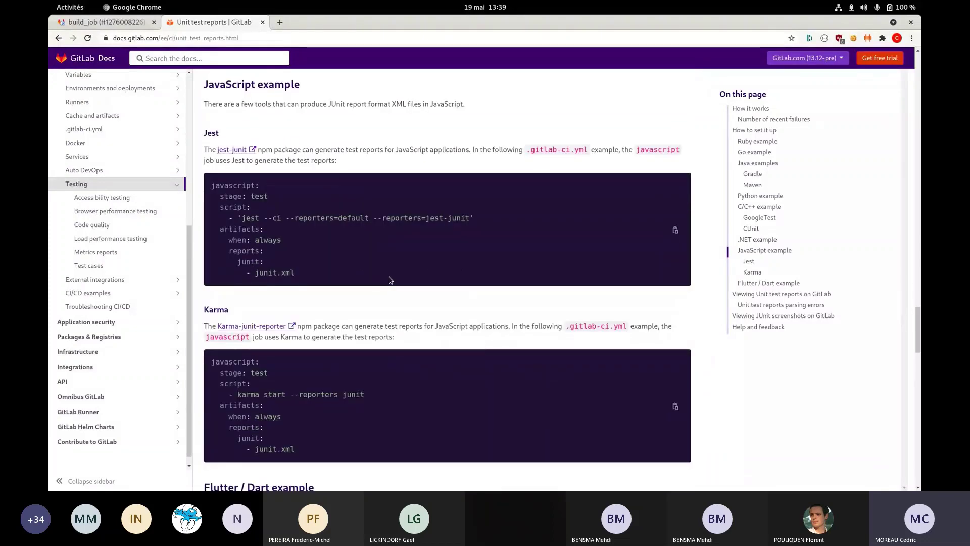
scroll(404, 222, "up", 3)
scroll(398, 198, "down", 10)
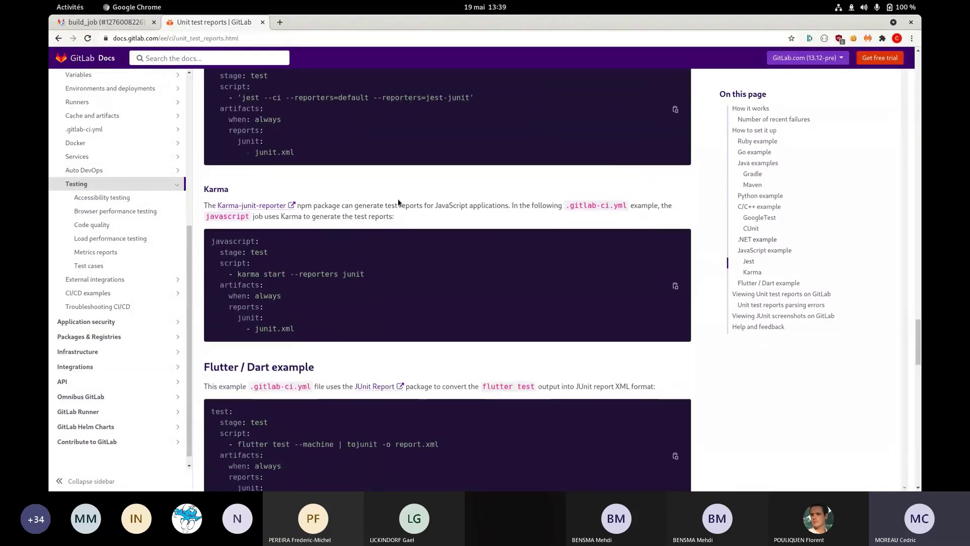
scroll(581, 263, "down", 2)
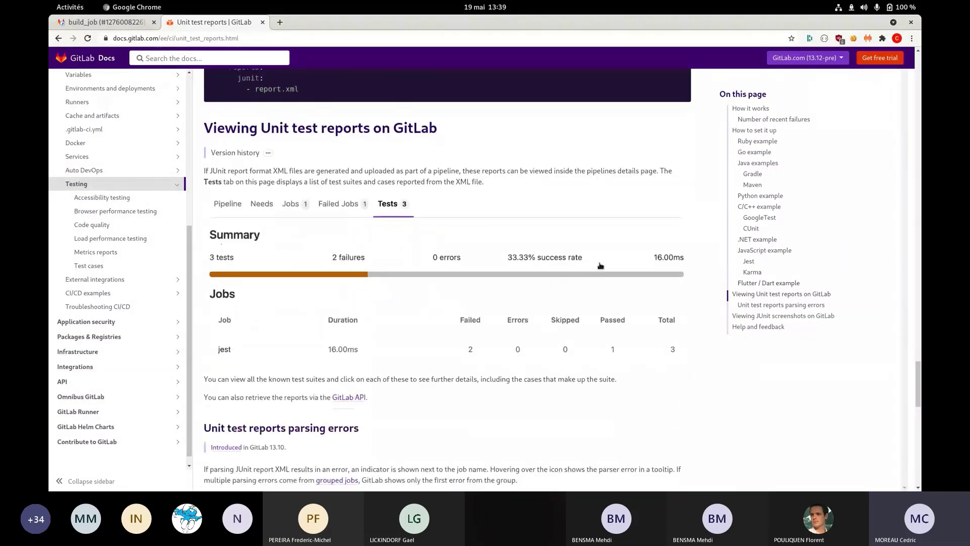
scroll(600, 265, "down", 2)
scroll(596, 264, "up", 1)
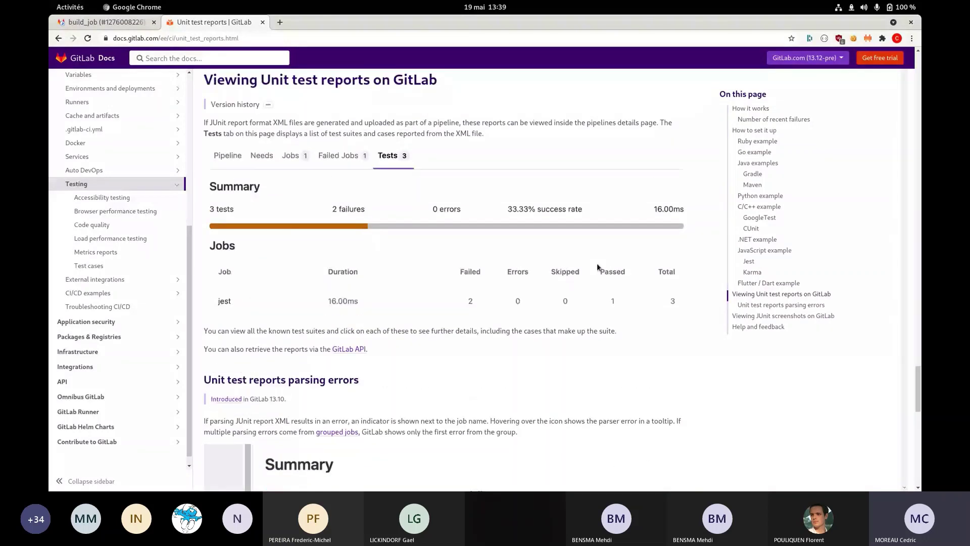